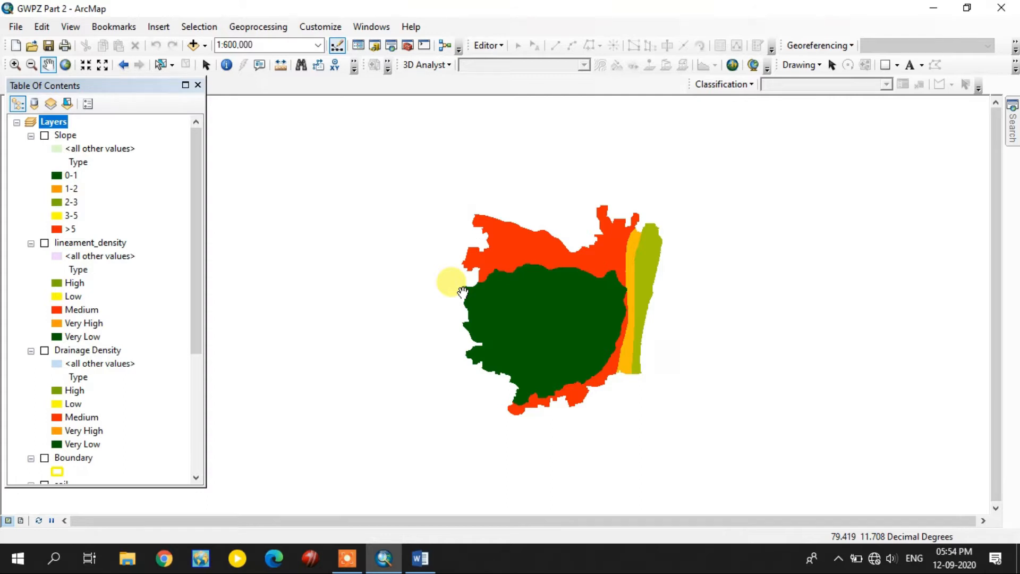
{"action": "left_click_drag", "start_coordinate": [190, 256], "coordinate": [186, 364]}
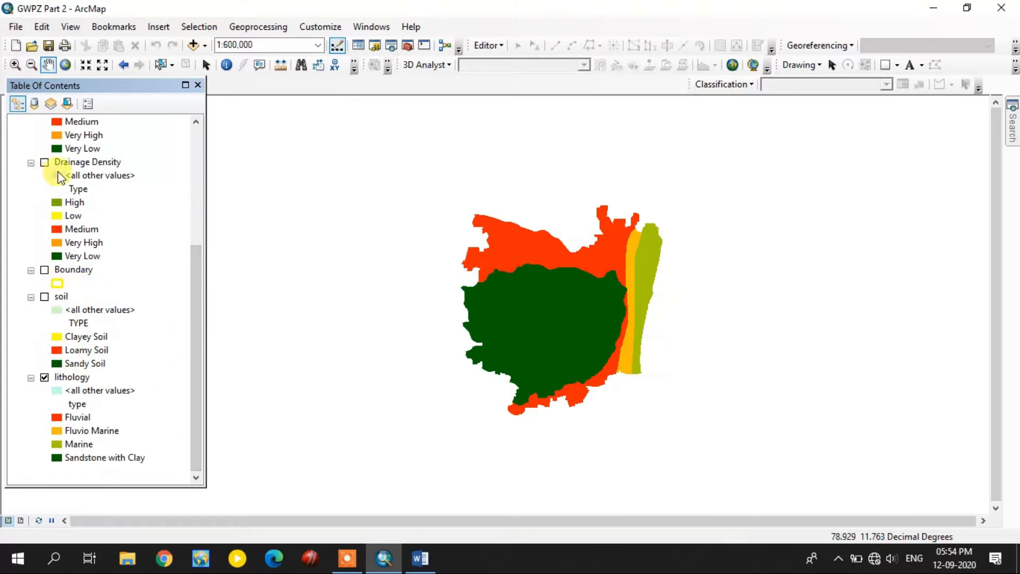
{"action": "left_click_drag", "start_coordinate": [200, 325], "coordinate": [191, 212]}
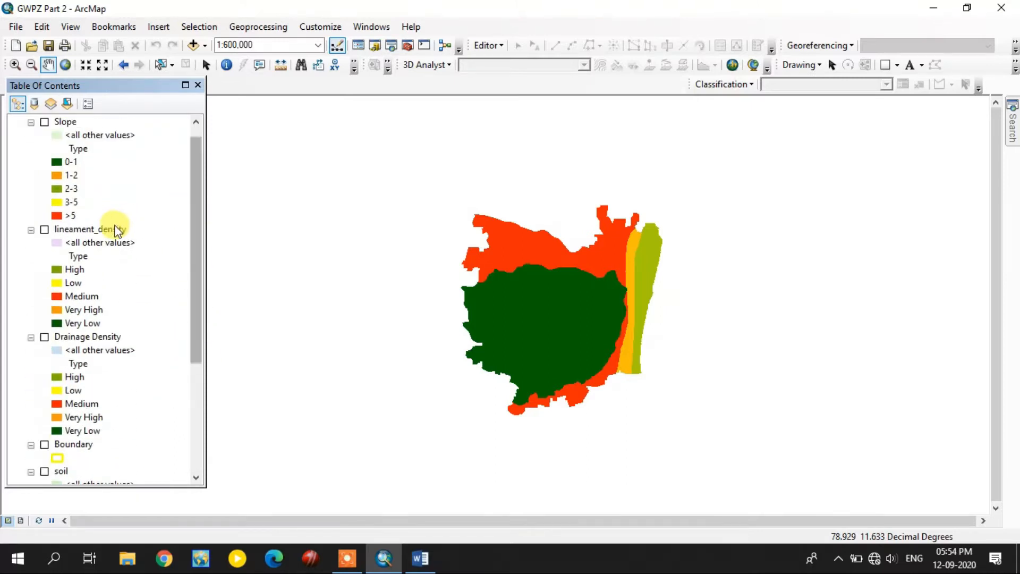
{"action": "scroll", "coordinate": [197, 166], "scroll_direction": "up", "scroll_amount": 1}
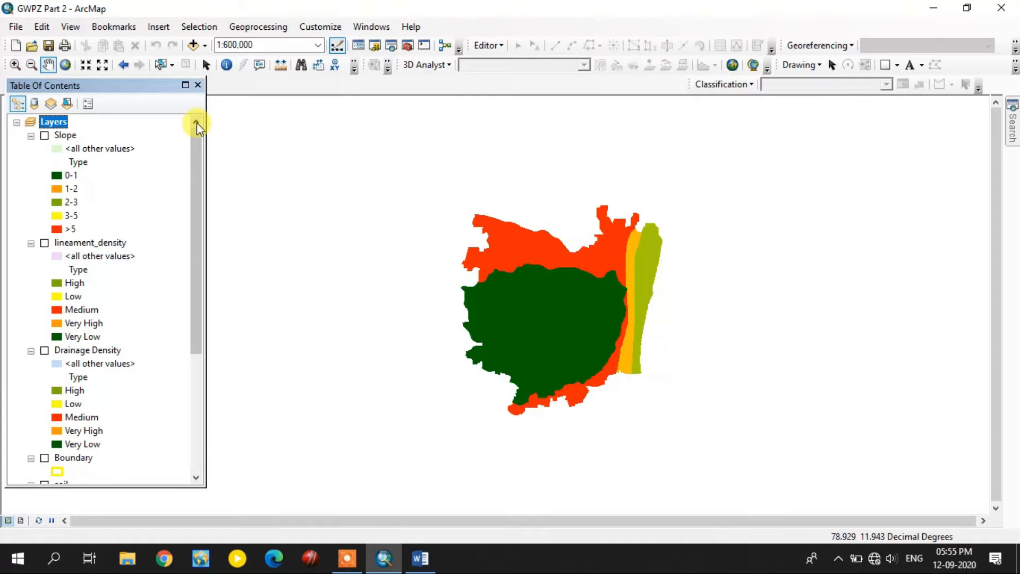
Add the Landsat band rasters B3, B4 and B5 from the LC08_L1TP_142052_20200707_20200721_01_T1 folder to the map.
{"action": "left_click", "coordinate": [192, 45]}
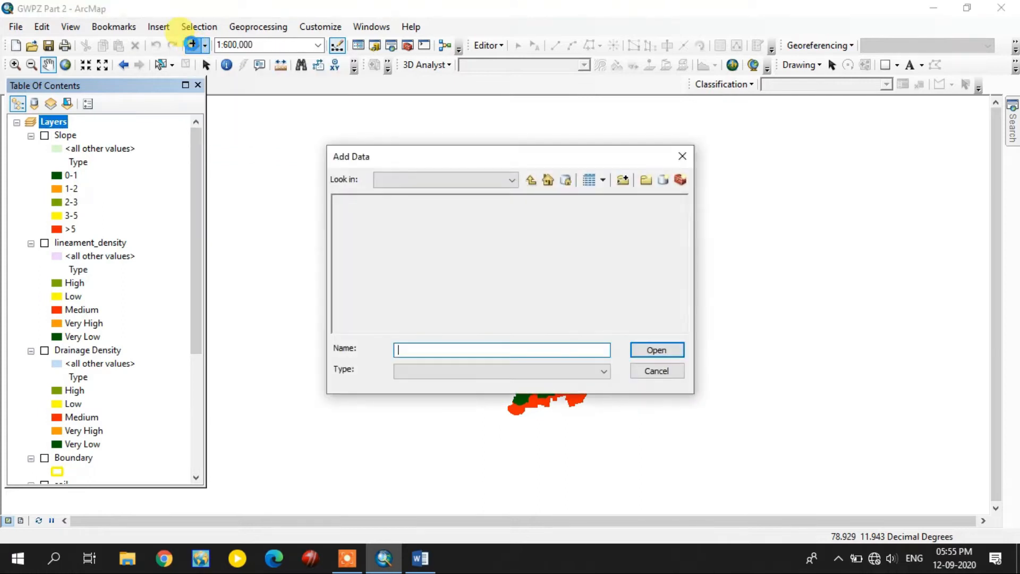
{"action": "left_click", "coordinate": [531, 180]}
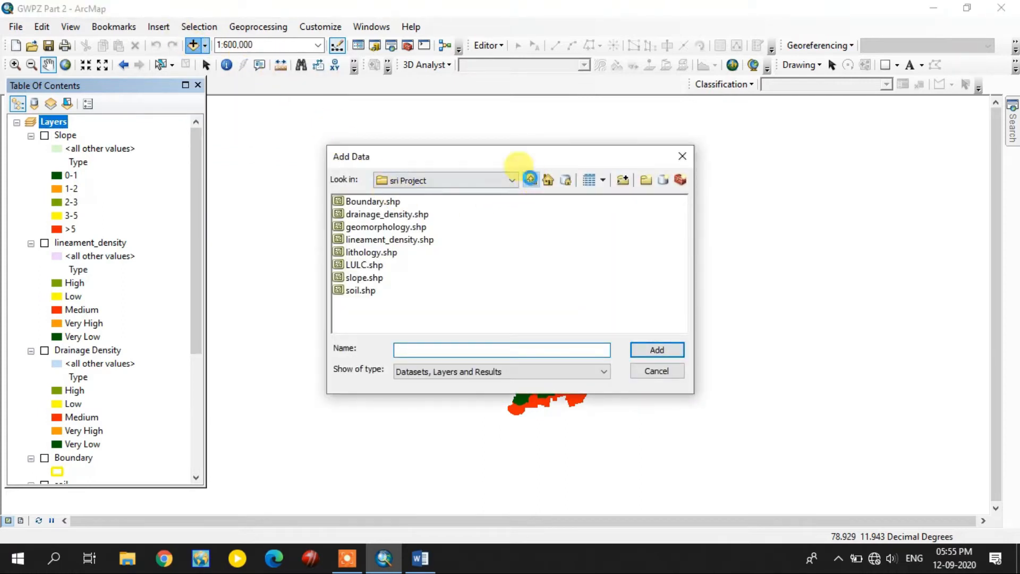
{"action": "double_click", "coordinate": [383, 201]}
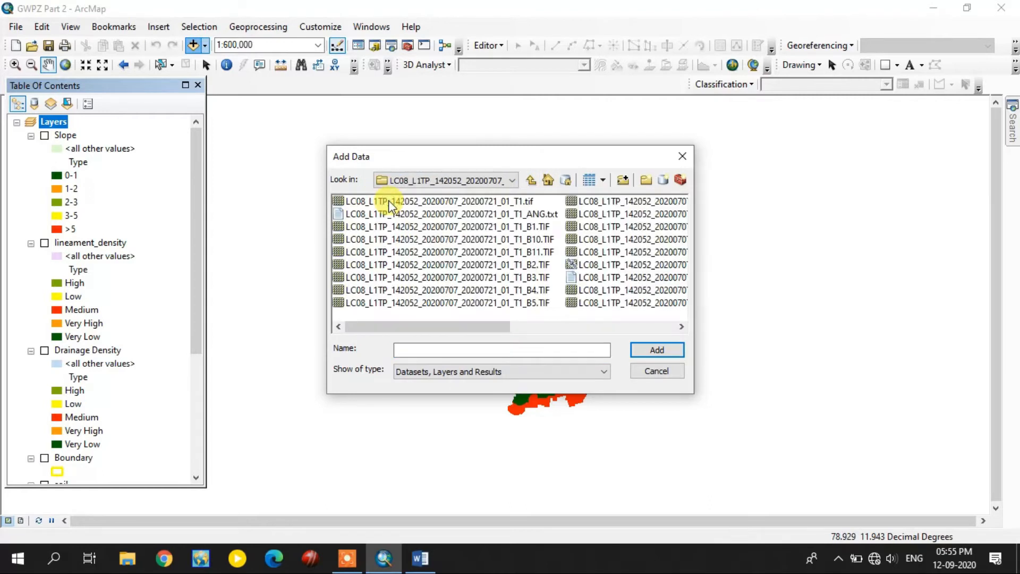
{"action": "left_click", "coordinate": [518, 301]}
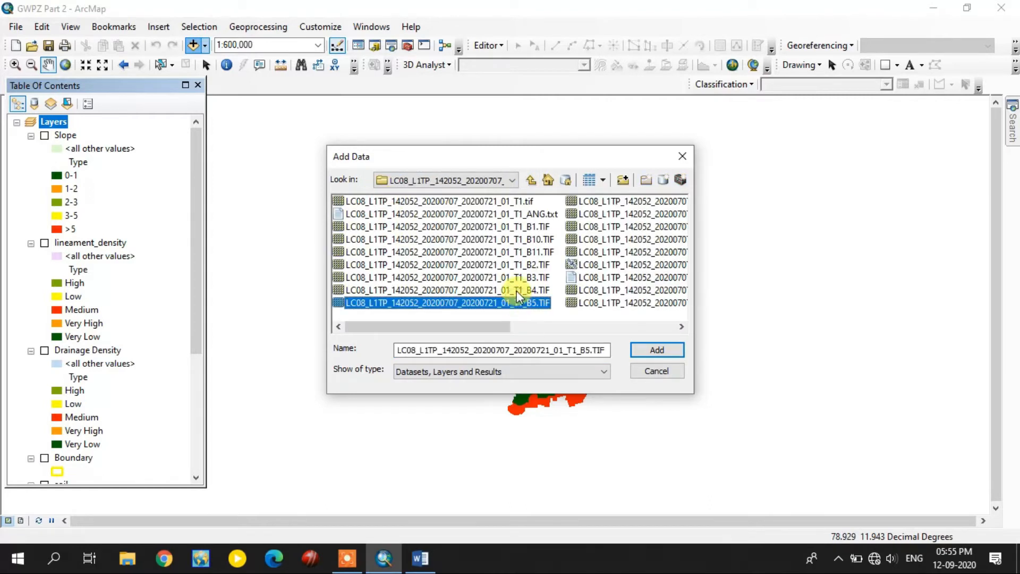
{"action": "left_click", "coordinate": [517, 290], "text": "shift"}
{"action": "left_click", "coordinate": [516, 278], "text": "shift"}
{"action": "left_click", "coordinate": [646, 349]}
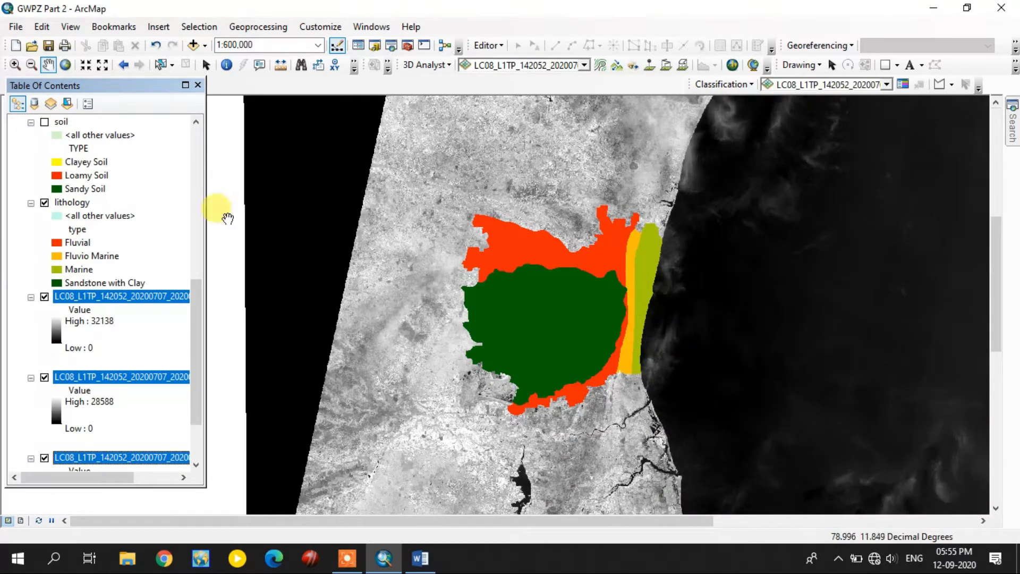
Turn off the lithology layer and the three Landsat band layers.
{"action": "left_click", "coordinate": [45, 203]}
{"action": "left_click", "coordinate": [45, 297]}
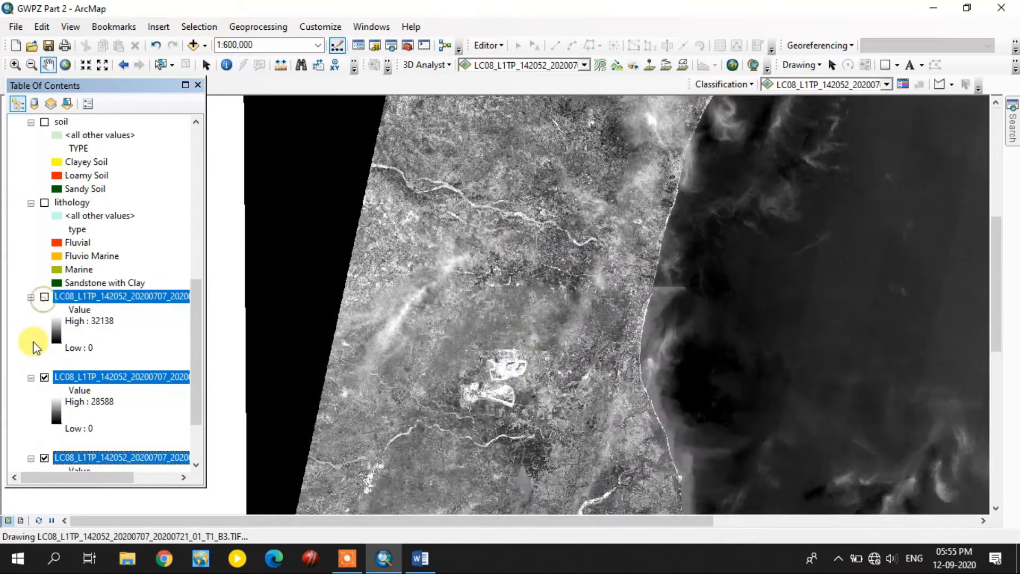
{"action": "left_click", "coordinate": [45, 377]}
{"action": "left_click", "coordinate": [45, 296]}
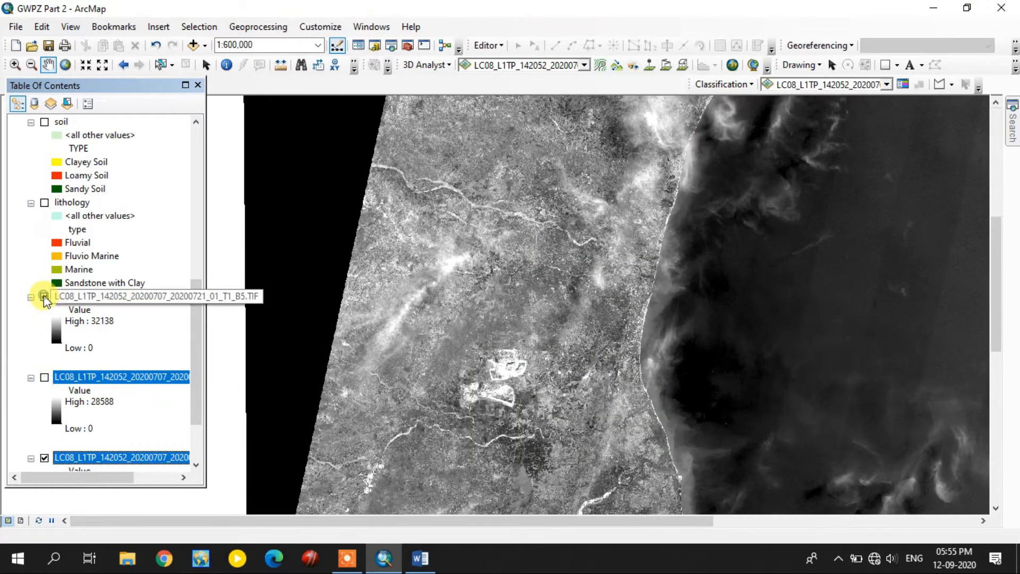
{"action": "left_click", "coordinate": [45, 297]}
{"action": "scroll", "coordinate": [45, 308], "scroll_direction": "down", "scroll_amount": 2}
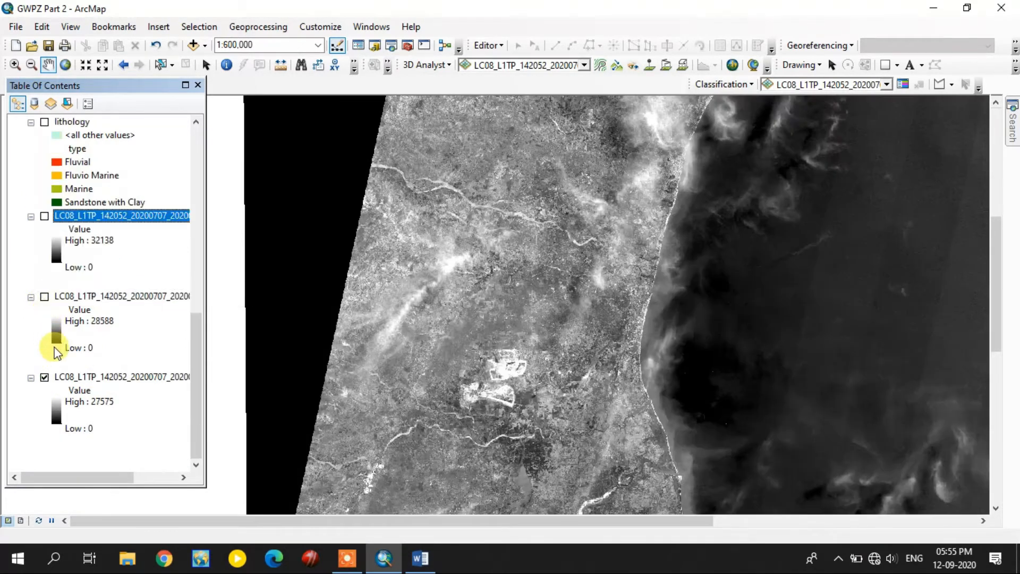
{"action": "left_click", "coordinate": [45, 377]}
Turn on the Boundary layer and zoom the map to its extent, then out to 1:1,000,000.
{"action": "scroll", "coordinate": [59, 349], "scroll_direction": "up", "scroll_amount": 12}
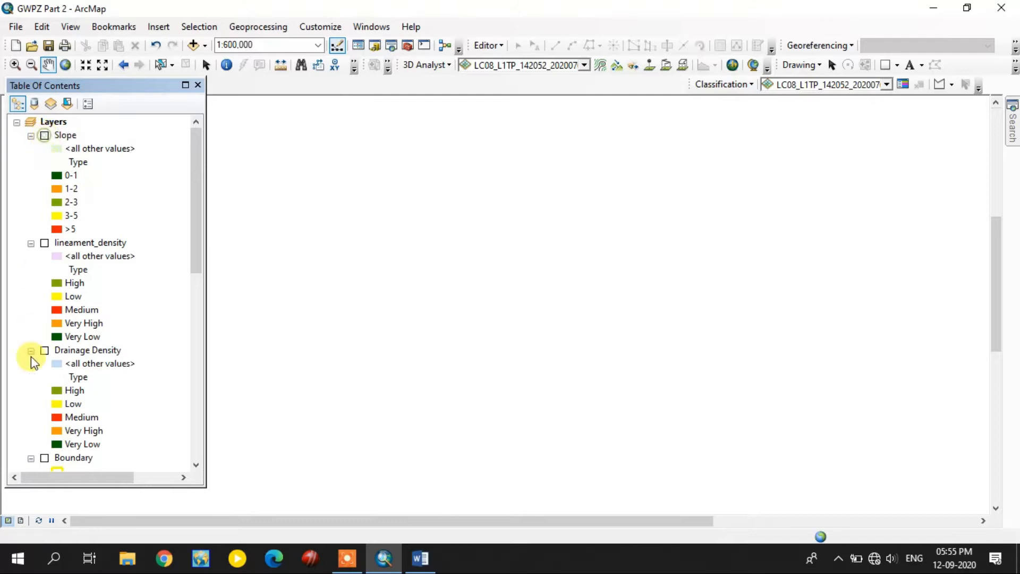
{"action": "scroll", "coordinate": [32, 345], "scroll_direction": "down", "scroll_amount": 5}
{"action": "left_click", "coordinate": [44, 256]}
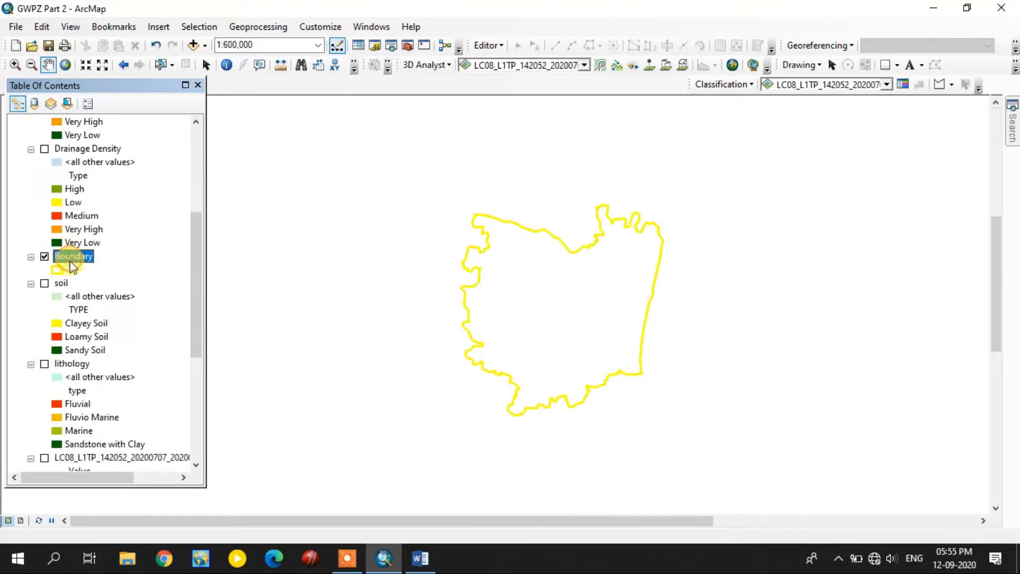
{"action": "right_click", "coordinate": [63, 257]}
{"action": "left_click", "coordinate": [125, 298]}
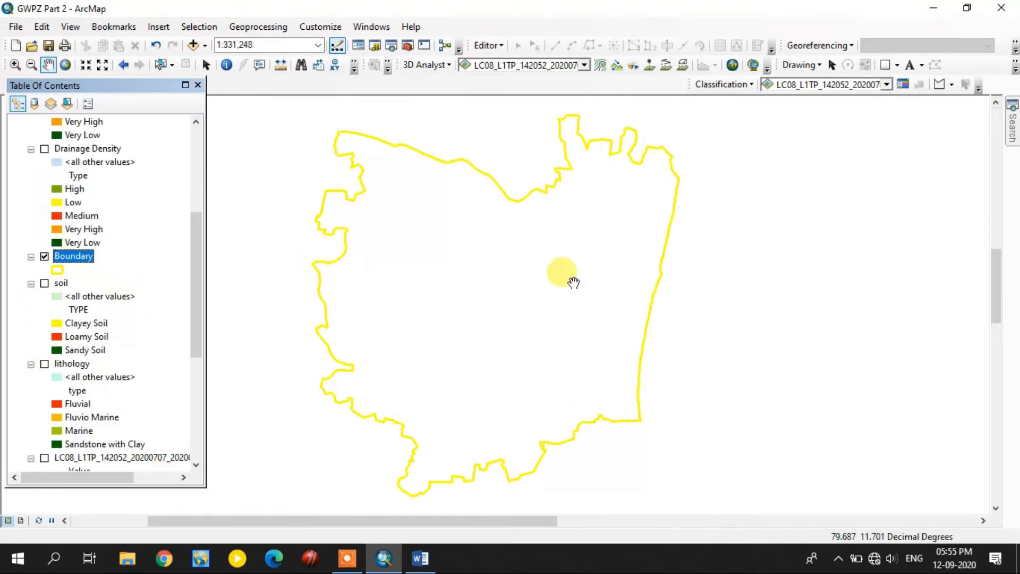
{"action": "scroll", "coordinate": [565, 280], "scroll_direction": "up", "scroll_amount": 2}
{"action": "scroll", "coordinate": [61, 376], "scroll_direction": "down", "scroll_amount": 6}
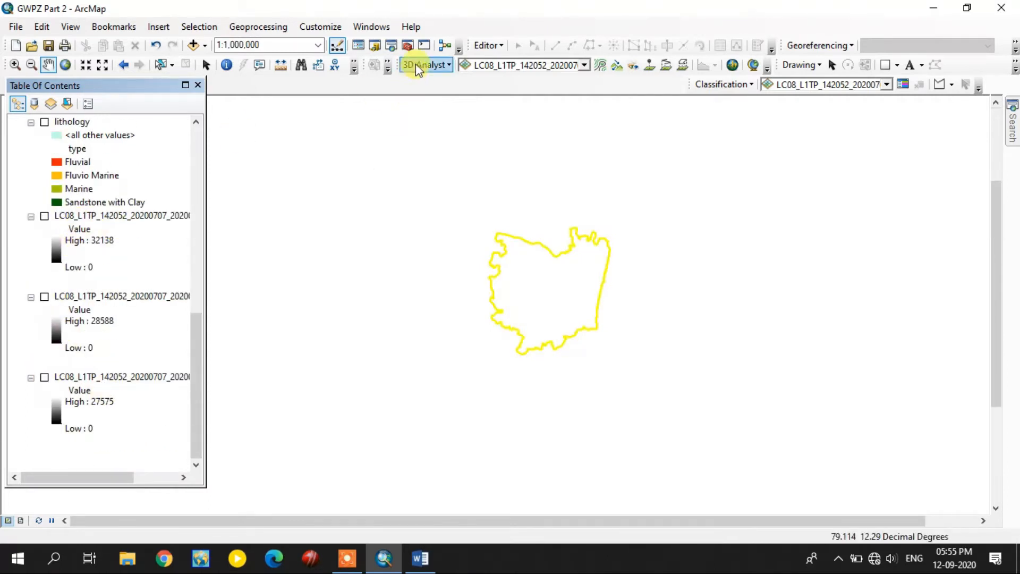
Combine the Landsat B5, B4 and B3 rasters into one raster with the Composite Bands raster processing tool.
{"action": "left_click", "coordinate": [413, 47]}
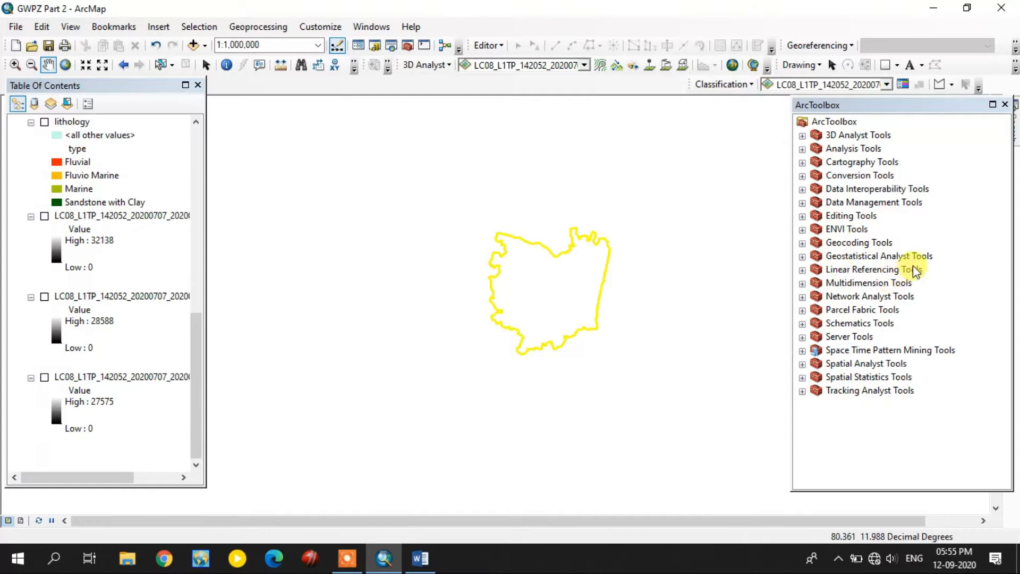
{"action": "double_click", "coordinate": [871, 206]}
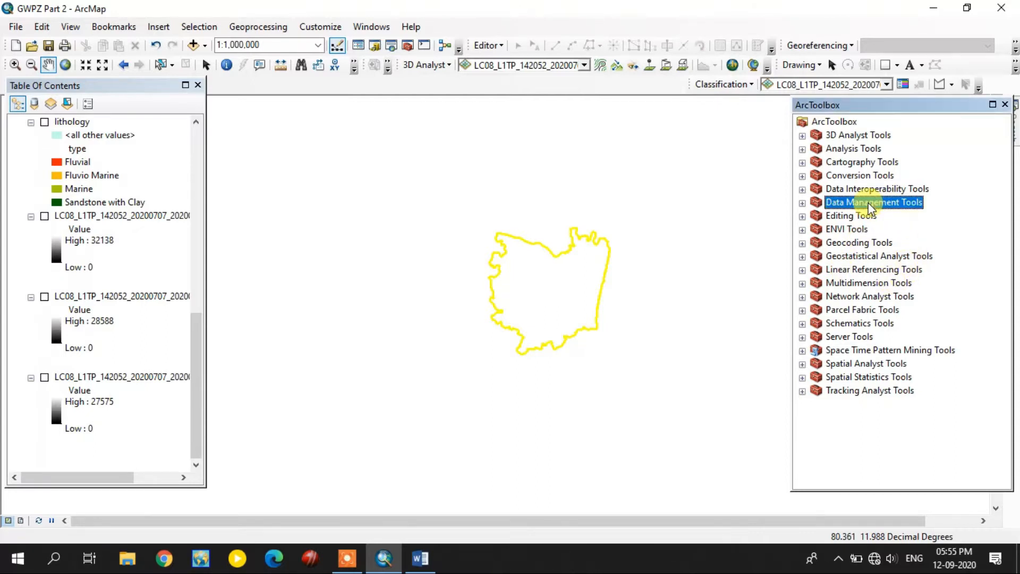
{"action": "scroll", "coordinate": [881, 282], "scroll_direction": "down", "scroll_amount": 4}
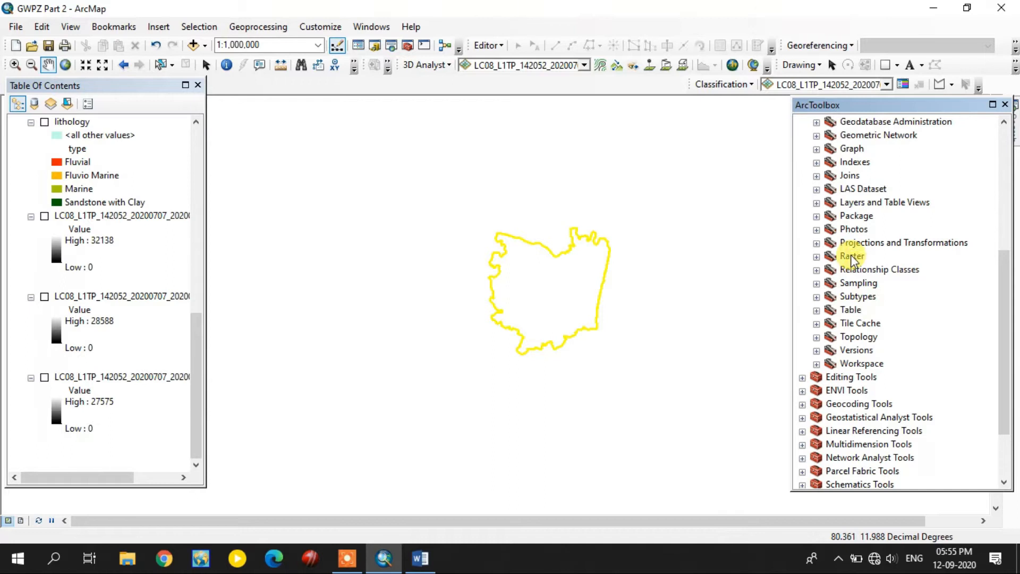
{"action": "double_click", "coordinate": [850, 255]}
{"action": "double_click", "coordinate": [894, 309]}
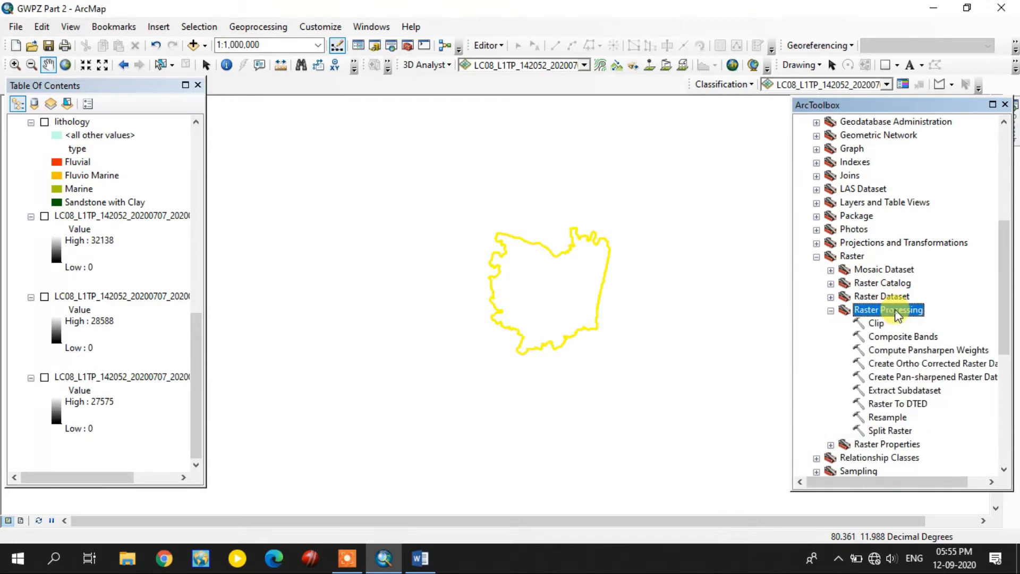
{"action": "double_click", "coordinate": [903, 337]}
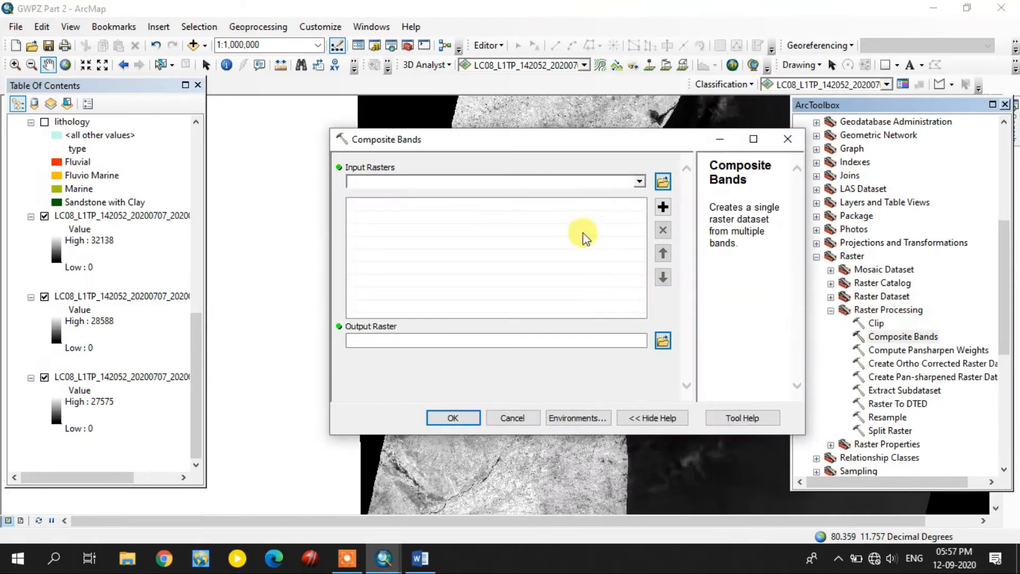
{"action": "left_click", "coordinate": [633, 182]}
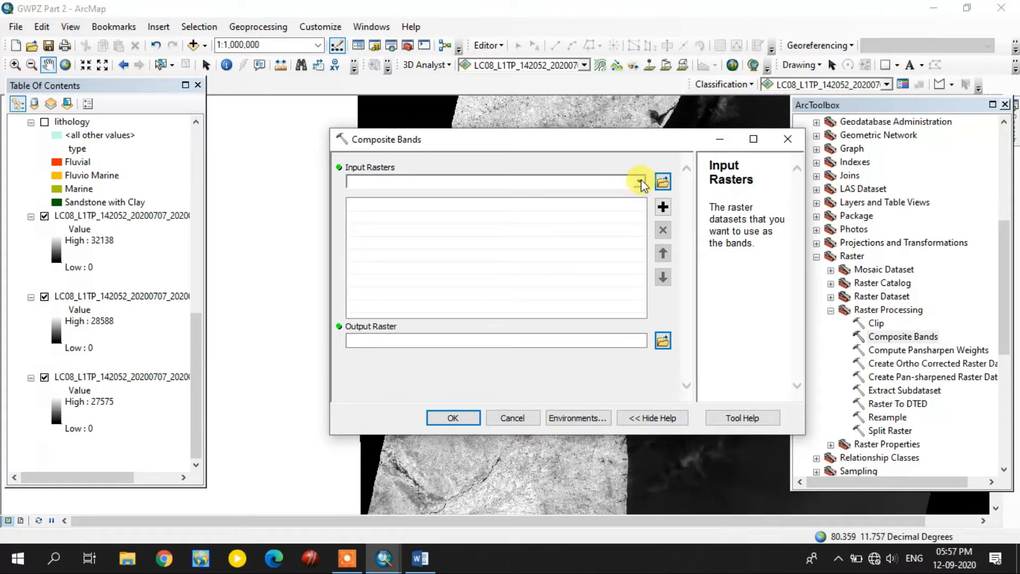
{"action": "left_click", "coordinate": [641, 182]}
{"action": "left_click", "coordinate": [519, 190]}
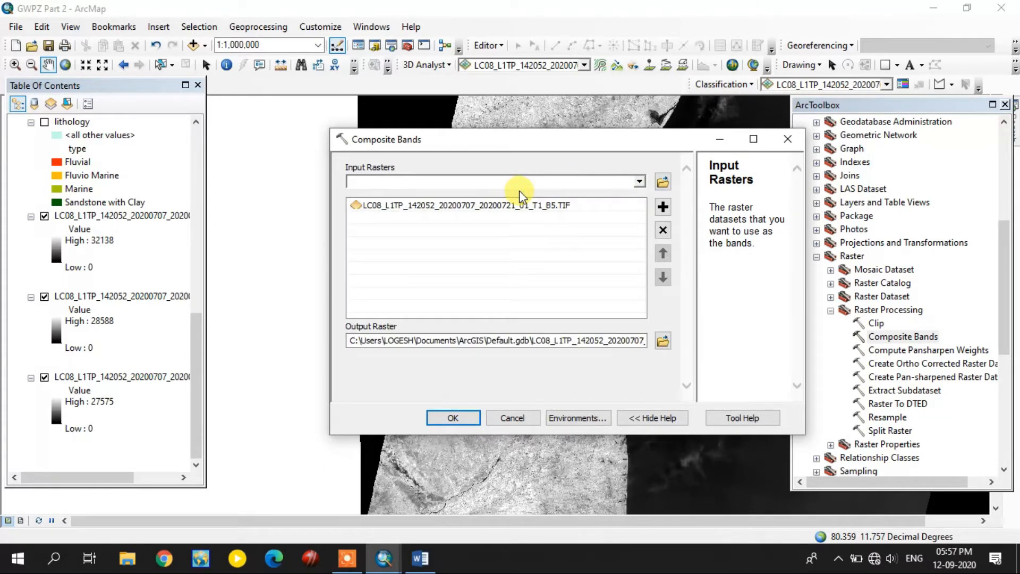
{"action": "left_click", "coordinate": [452, 418]}
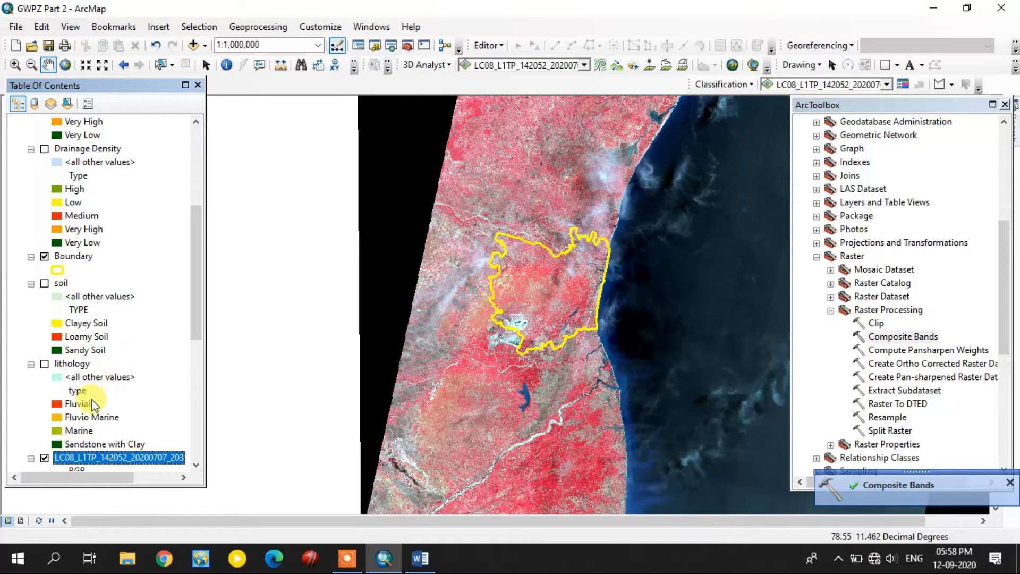
Remove the three single-band Landsat rasters B5, B4 and B3 from the map, keeping the RGB composite.
{"action": "scroll", "coordinate": [96, 398], "scroll_direction": "down", "scroll_amount": 5}
{"action": "scroll", "coordinate": [34, 365], "scroll_direction": "down", "scroll_amount": 2}
{"action": "left_click", "coordinate": [73, 325]}
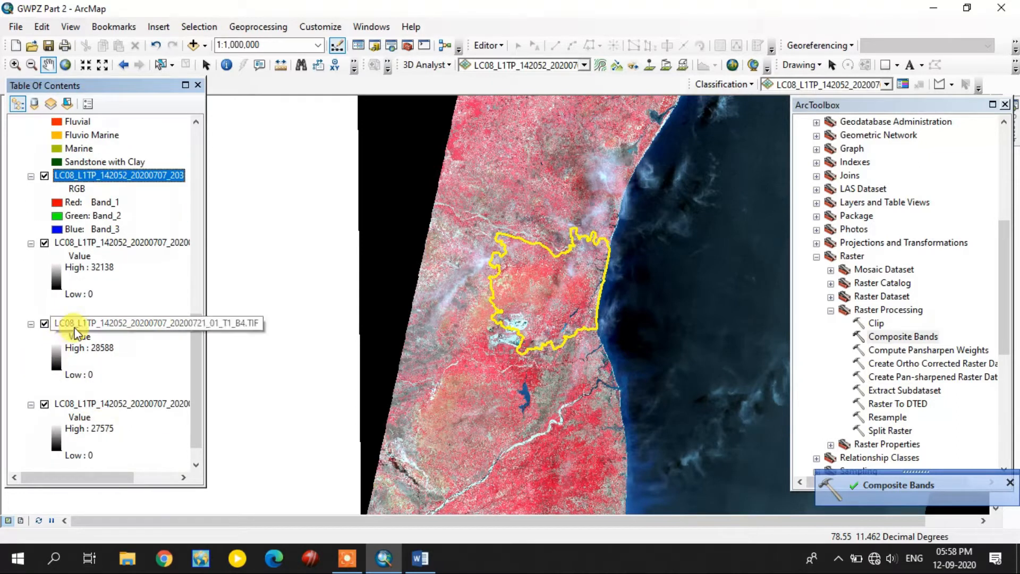
{"action": "right_click", "coordinate": [116, 247]}
{"action": "left_click", "coordinate": [145, 270]}
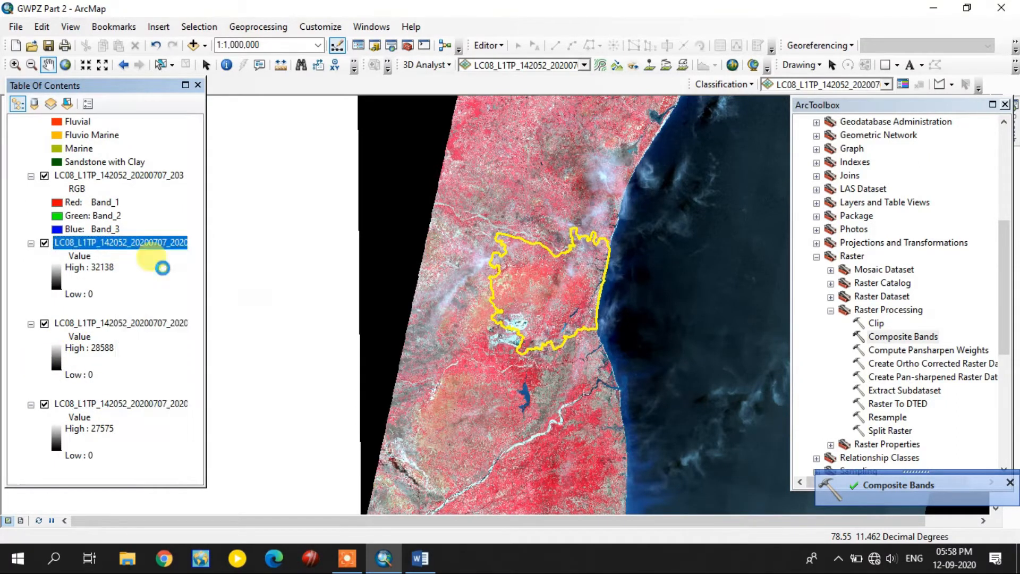
{"action": "right_click", "coordinate": [102, 229]}
{"action": "right_click", "coordinate": [83, 301]}
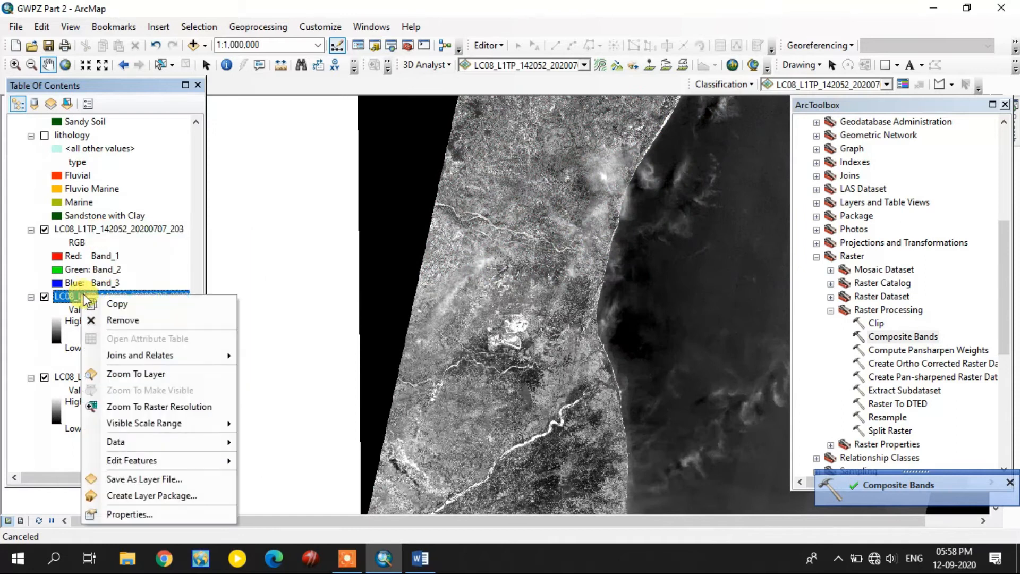
{"action": "left_click", "coordinate": [133, 325]}
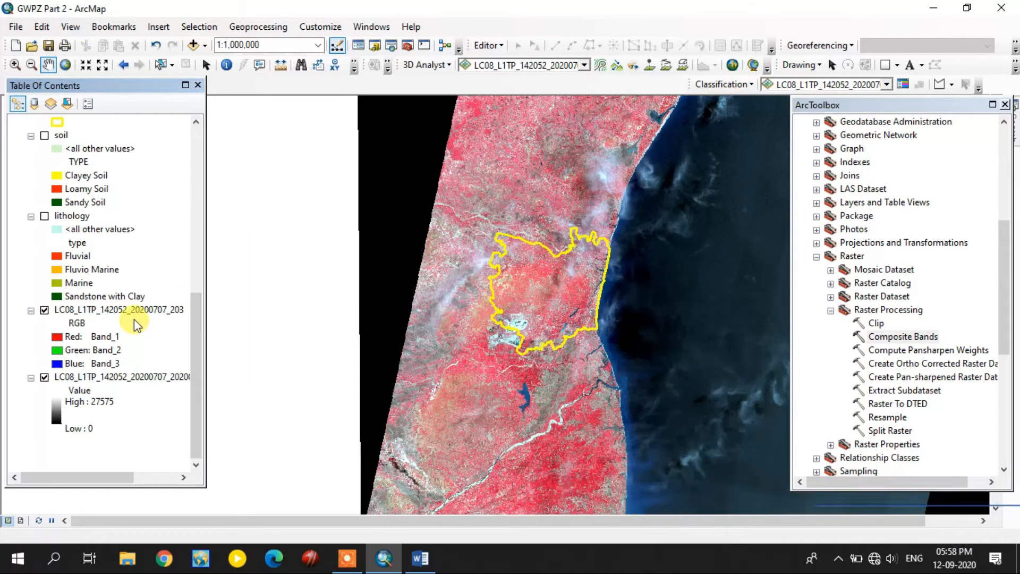
{"action": "right_click", "coordinate": [116, 376]}
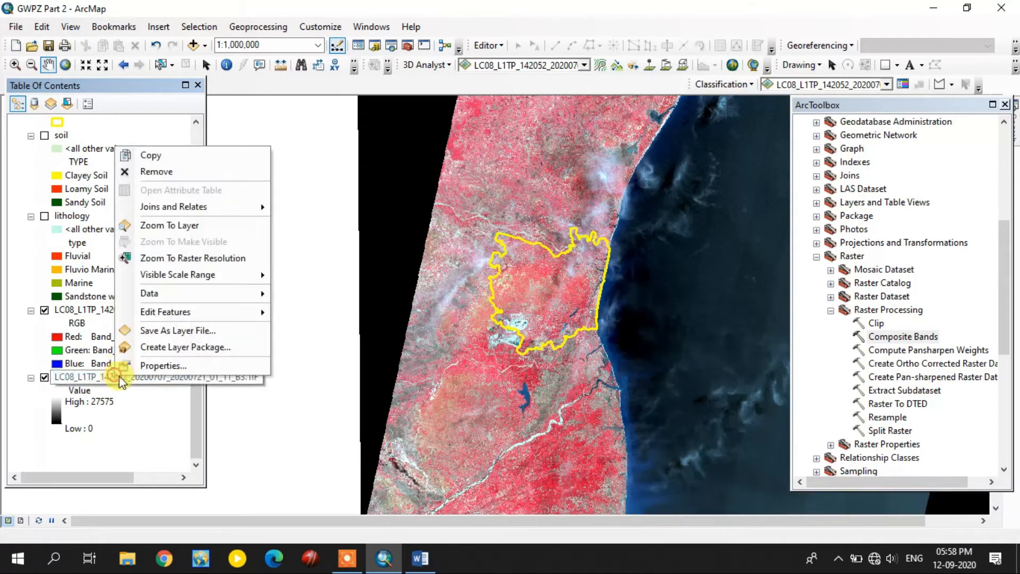
{"action": "left_click", "coordinate": [200, 171]}
Centre the map on the boundary area at 1:500,000 and close ArcToolbox.
{"action": "scroll", "coordinate": [536, 271], "scroll_direction": "up", "scroll_amount": 3}
{"action": "left_click_drag", "start_coordinate": [647, 412], "coordinate": [607, 334]}
{"action": "scroll", "coordinate": [531, 230], "scroll_direction": "down", "scroll_amount": 2}
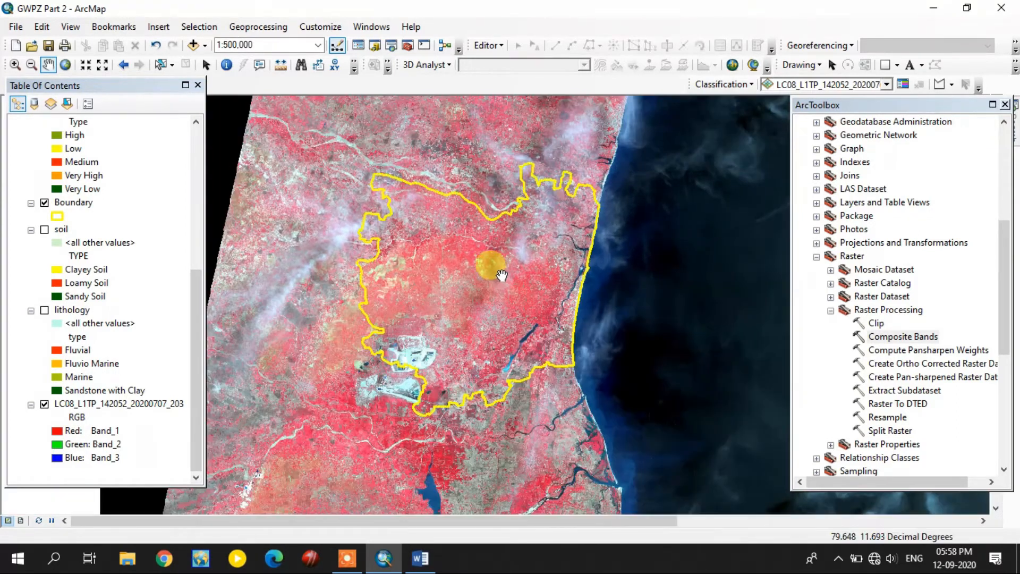
{"action": "left_click_drag", "start_coordinate": [494, 311], "coordinate": [585, 298]}
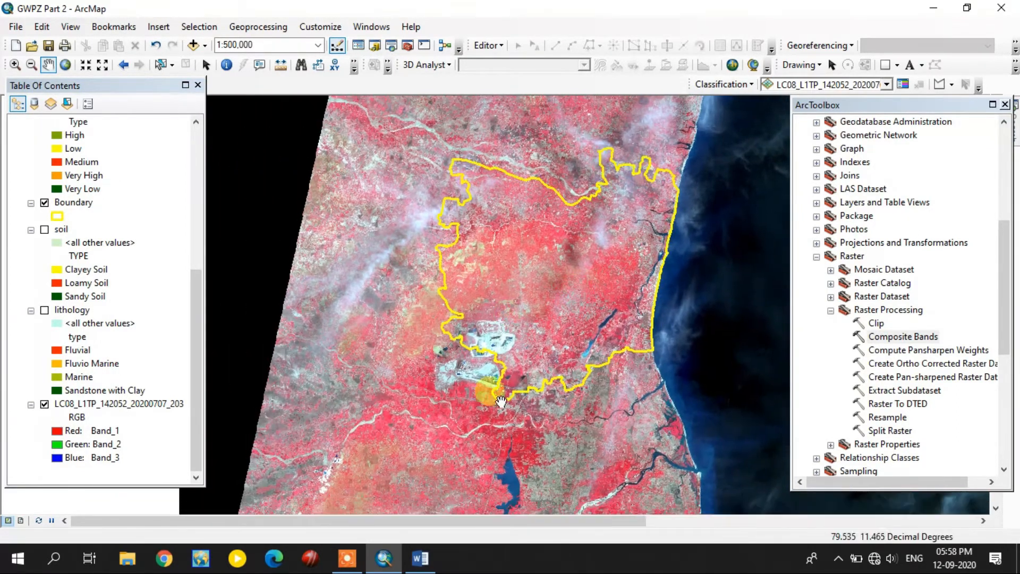
{"action": "left_click", "coordinate": [1006, 104]}
{"action": "left_click_drag", "start_coordinate": [624, 263], "coordinate": [655, 269]}
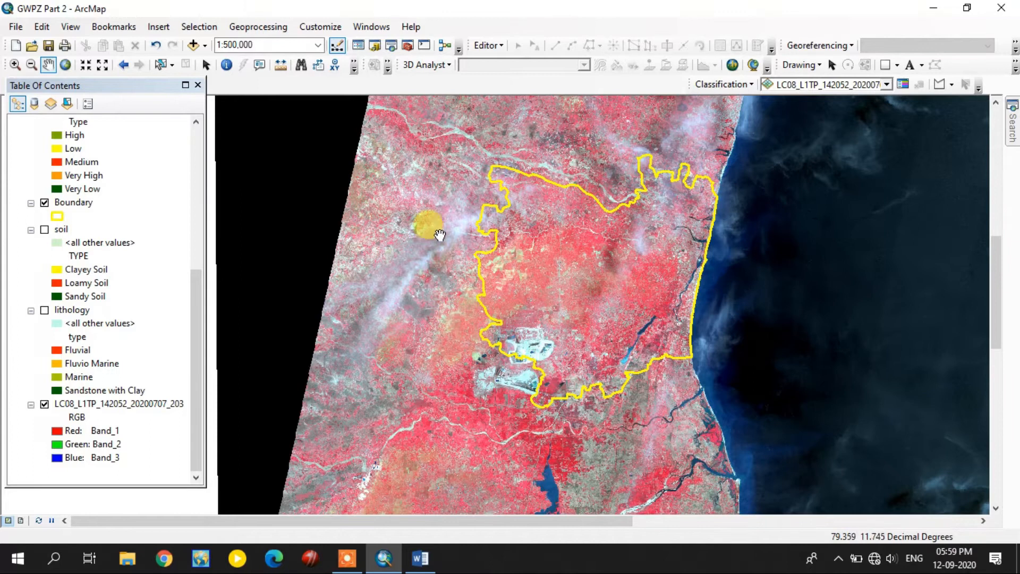
Add LULC.shp from the inner sri Project folder to the map and turn off the Boundary layer.
{"action": "scroll", "coordinate": [75, 241], "scroll_direction": "up", "scroll_amount": 4}
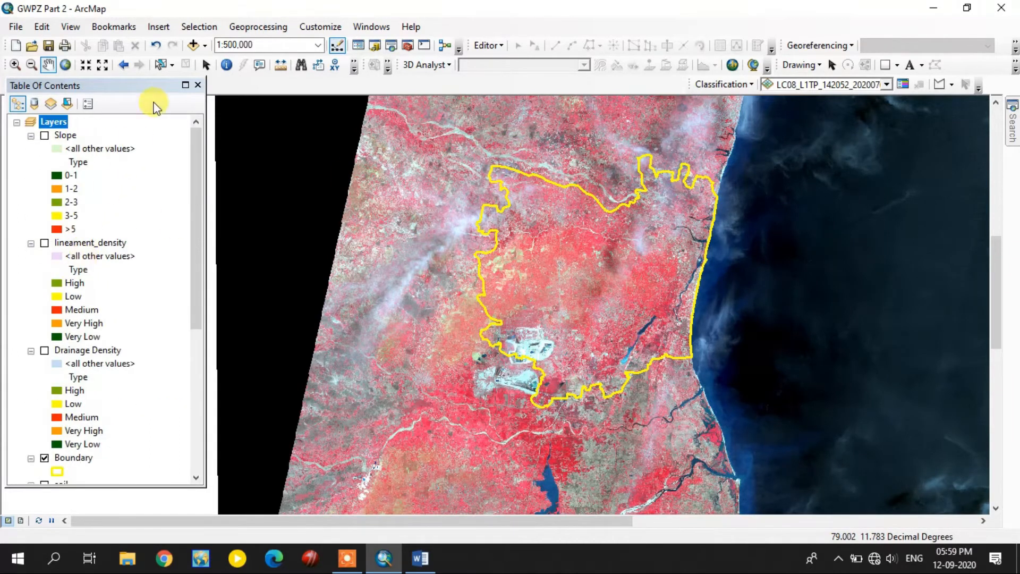
{"action": "left_click", "coordinate": [193, 45]}
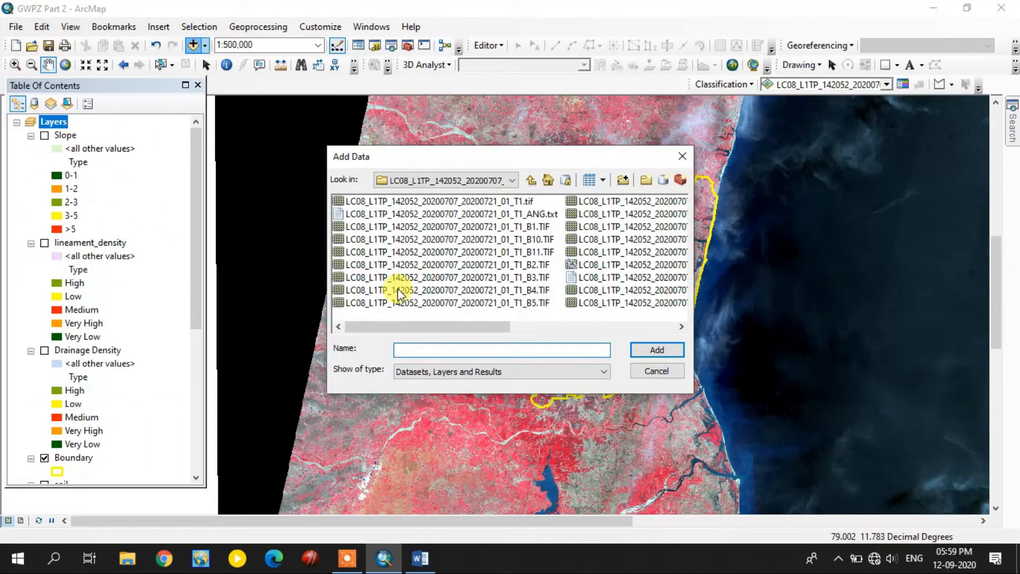
{"action": "left_click", "coordinate": [531, 179]}
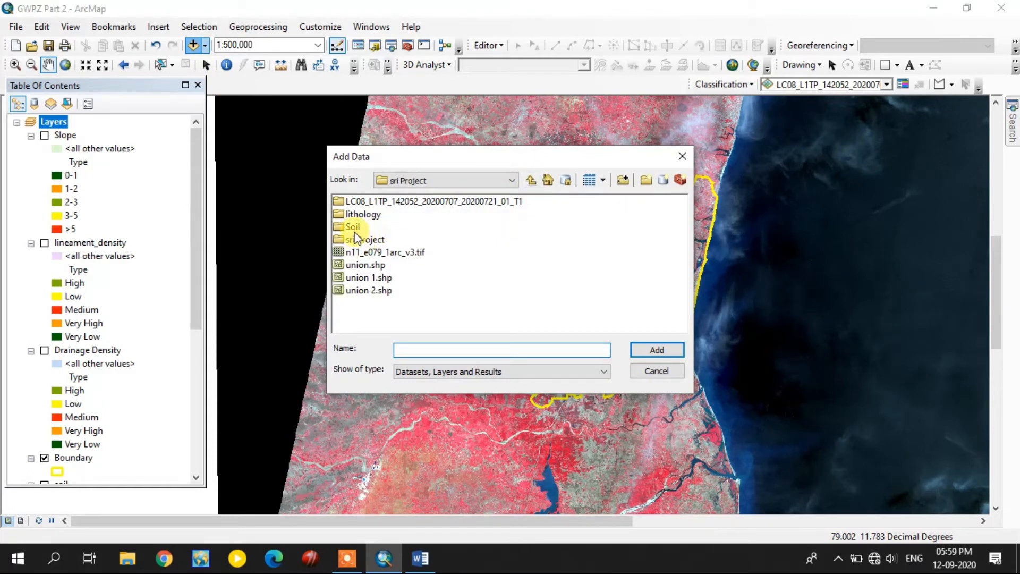
{"action": "double_click", "coordinate": [354, 232]}
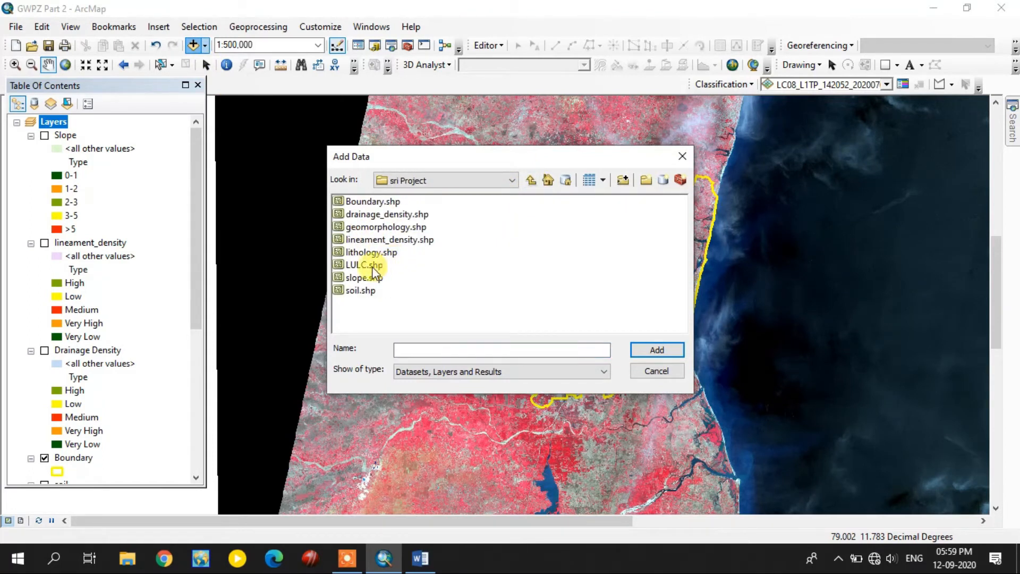
{"action": "left_click", "coordinate": [375, 265]}
{"action": "left_click", "coordinate": [657, 349]}
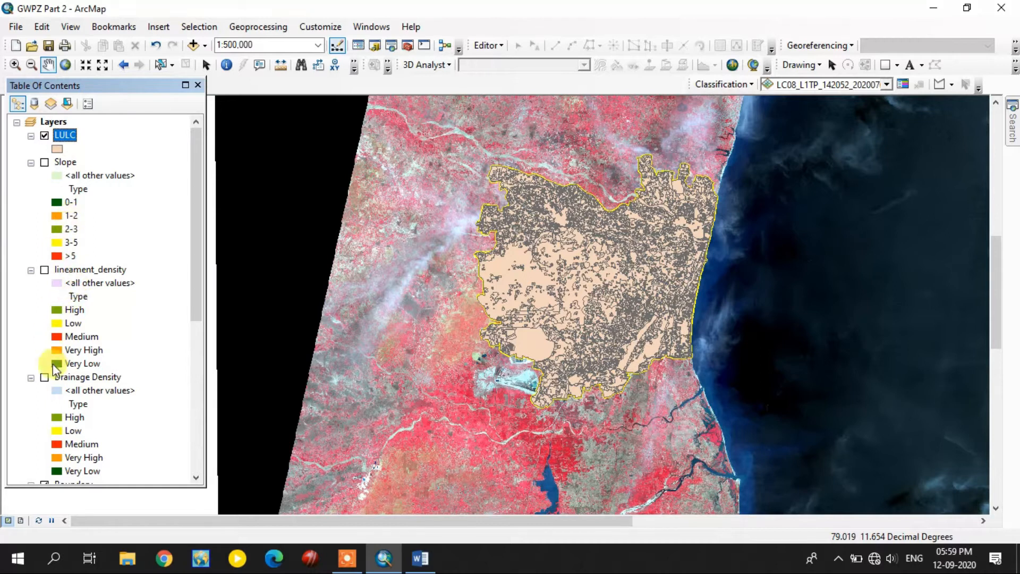
{"action": "scroll", "coordinate": [49, 333], "scroll_direction": "down", "scroll_amount": 5}
{"action": "left_click", "coordinate": [45, 283]}
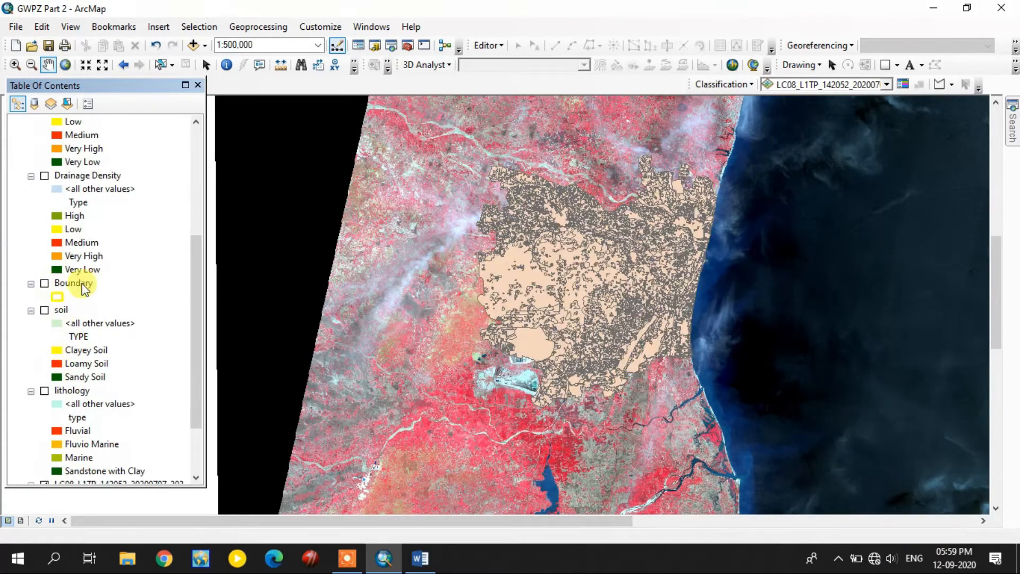
Check the land use classes in the LULC layer's attribute table, then close the table.
{"action": "scroll", "coordinate": [502, 311], "scroll_direction": "up", "scroll_amount": 2}
{"action": "scroll", "coordinate": [94, 176], "scroll_direction": "up", "scroll_amount": 5}
{"action": "right_click", "coordinate": [65, 134]}
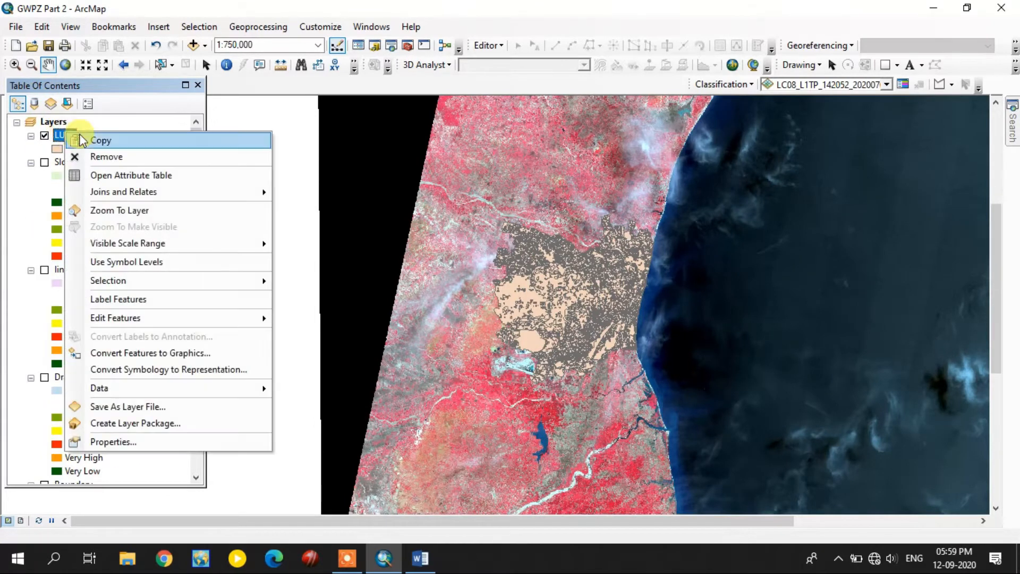
{"action": "left_click", "coordinate": [175, 175]}
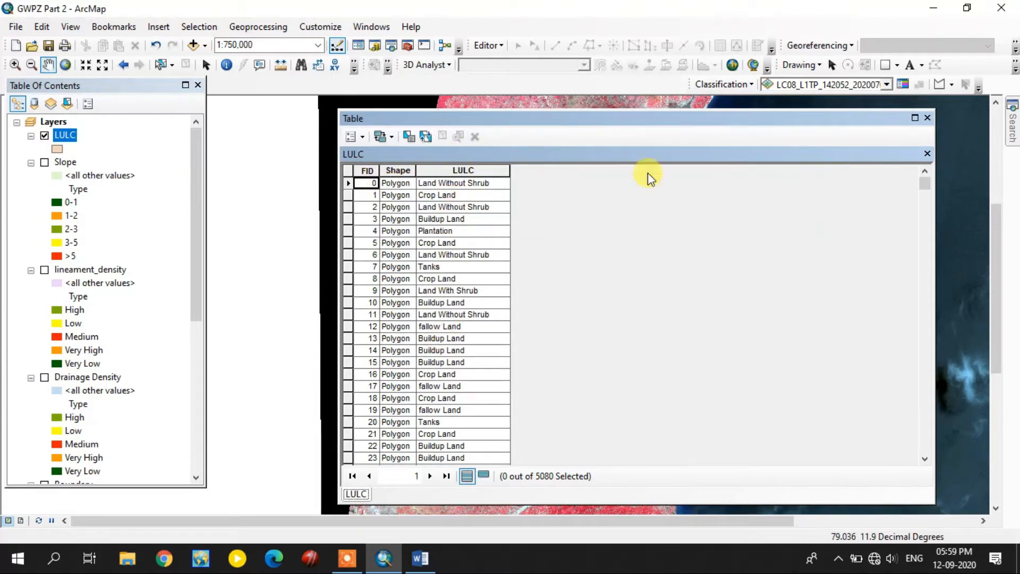
{"action": "left_click", "coordinate": [927, 118]}
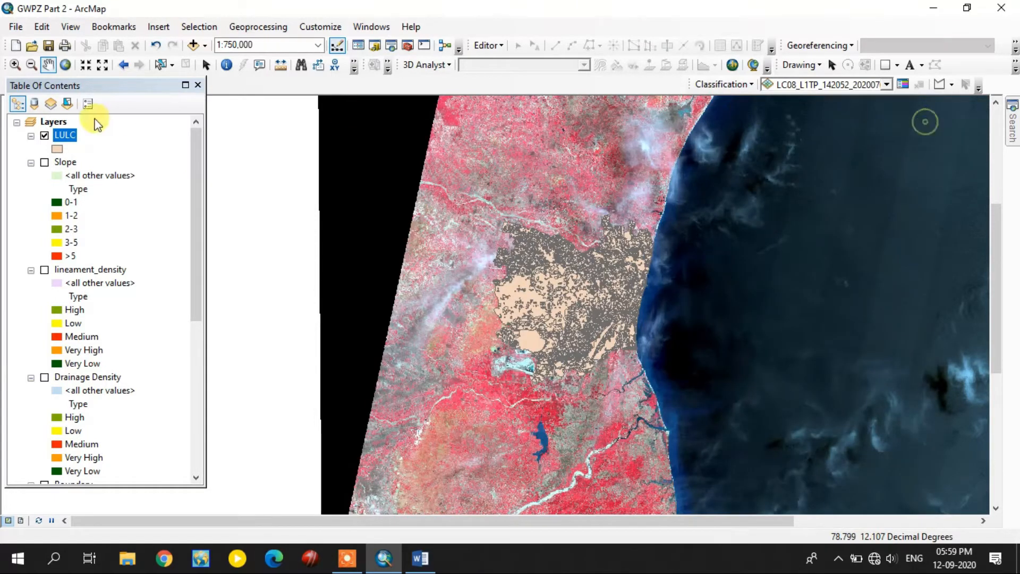
Symbolize the LULC layer by unique values of the LULC field, adding all values and removing the polygon outlines.
{"action": "right_click", "coordinate": [52, 137]}
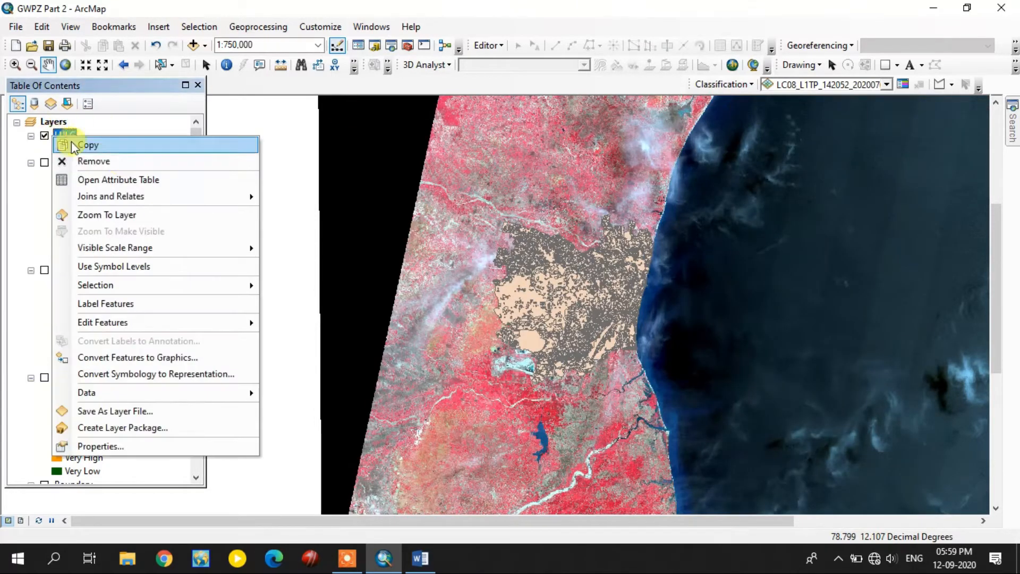
{"action": "left_click", "coordinate": [109, 444]}
{"action": "left_click", "coordinate": [308, 166]}
{"action": "left_click", "coordinate": [426, 166]}
{"action": "left_click", "coordinate": [426, 166]}
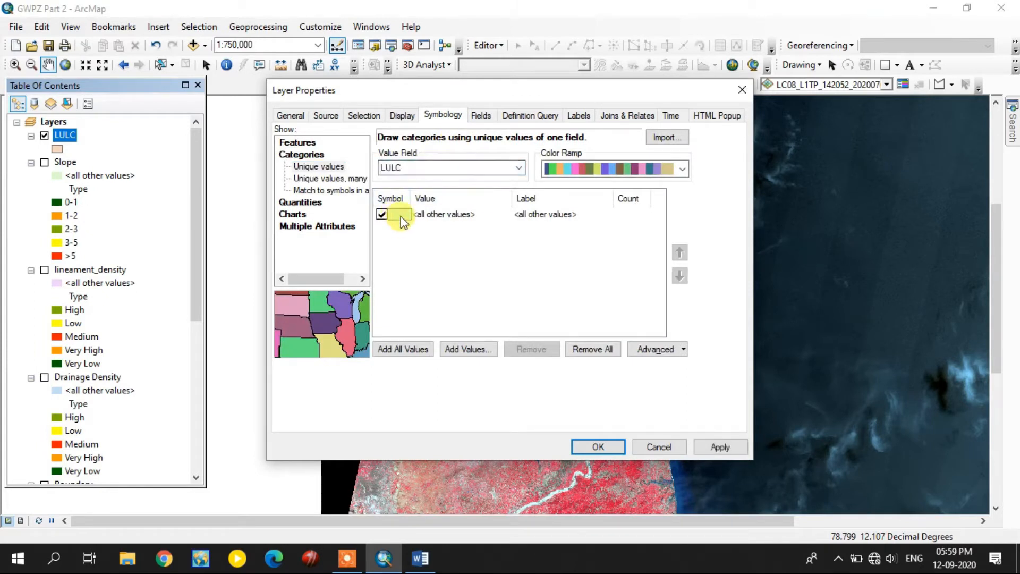
{"action": "double_click", "coordinate": [404, 215]}
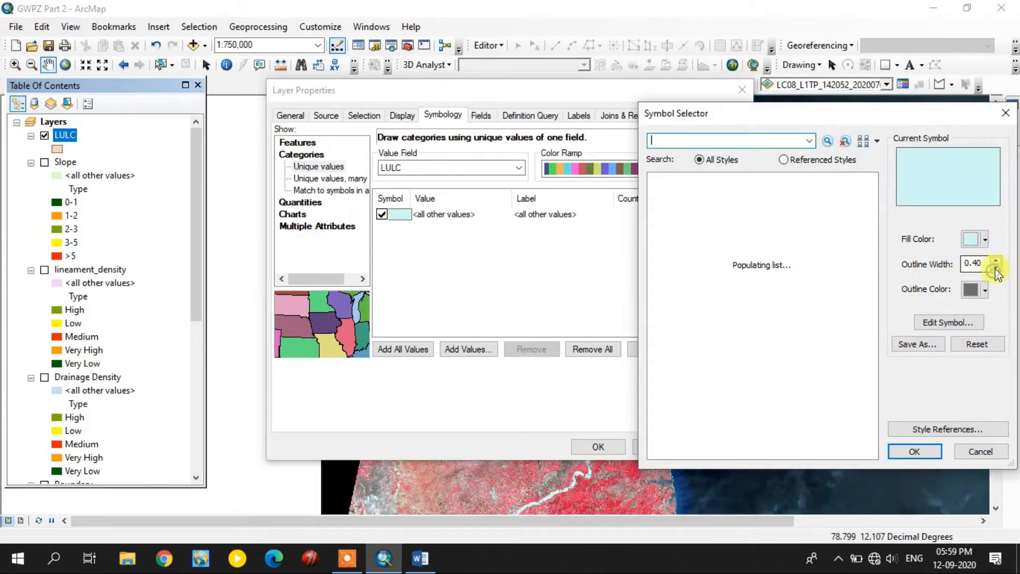
{"action": "left_click", "coordinate": [914, 451]}
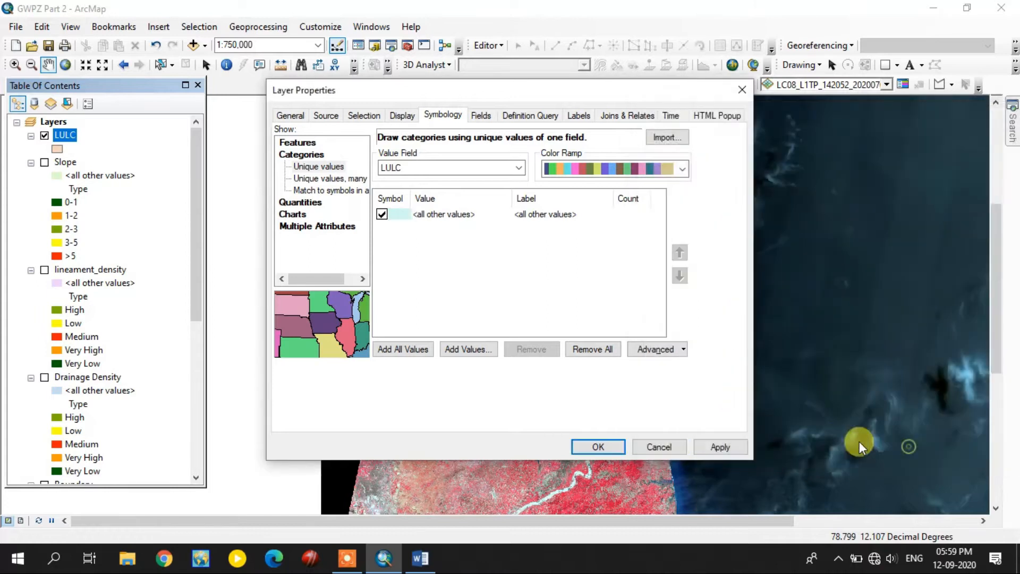
{"action": "left_click", "coordinate": [408, 349]}
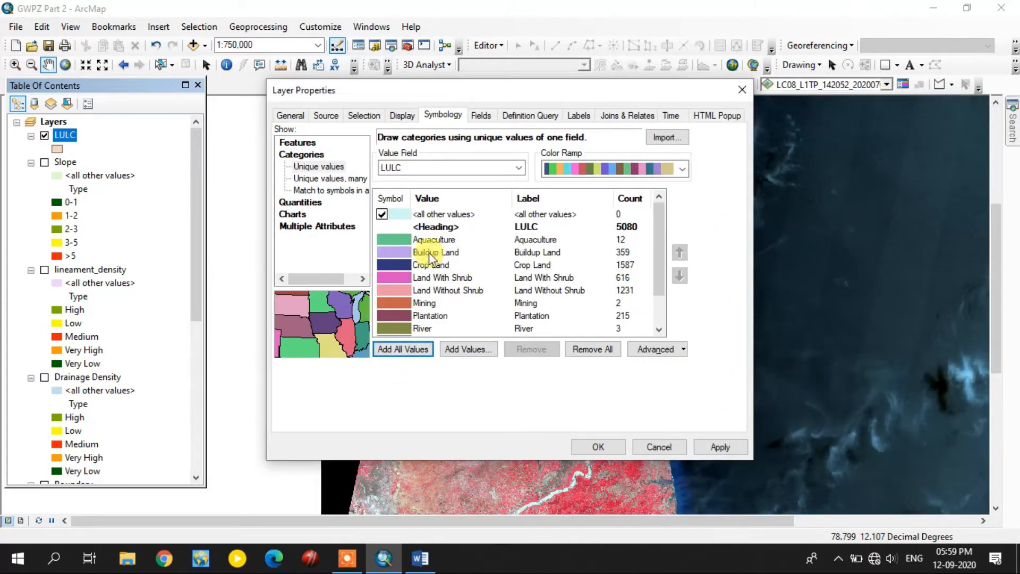
{"action": "scroll", "coordinate": [450, 265], "scroll_direction": "down", "scroll_amount": 1}
{"action": "left_click", "coordinate": [597, 448]}
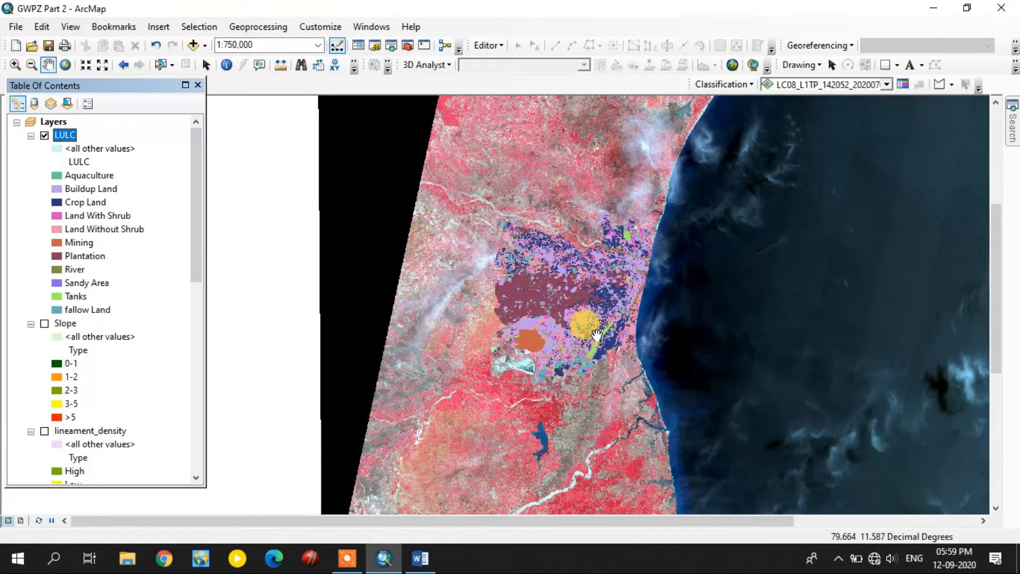
Apply a different multicolour ramp to the unique-value classes of the LULC layer.
{"action": "scroll", "coordinate": [598, 327], "scroll_direction": "up", "scroll_amount": 4}
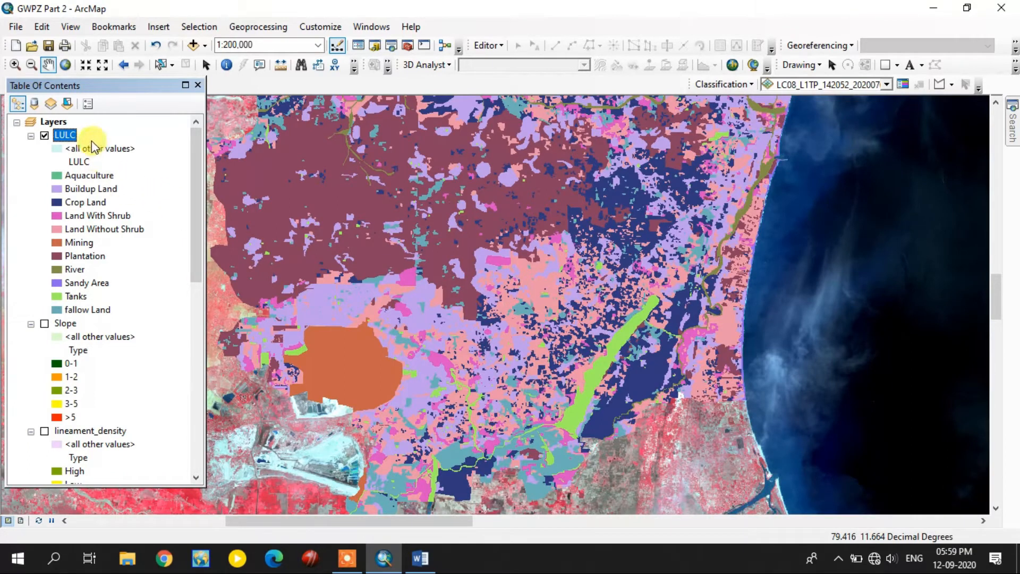
{"action": "right_click", "coordinate": [92, 140]}
{"action": "left_click", "coordinate": [136, 432]}
{"action": "left_click", "coordinate": [674, 177]}
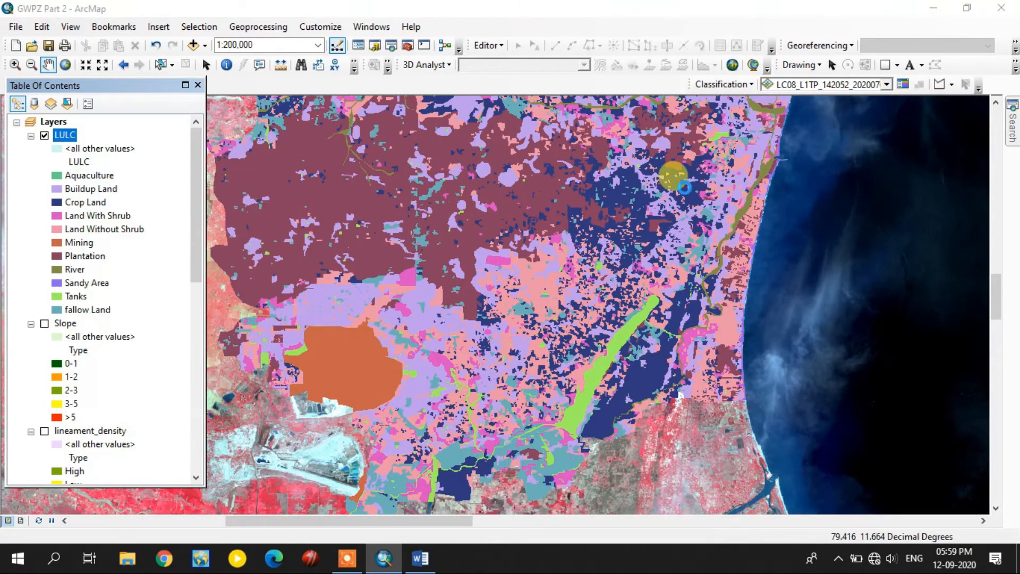
{"action": "left_click", "coordinate": [682, 170]}
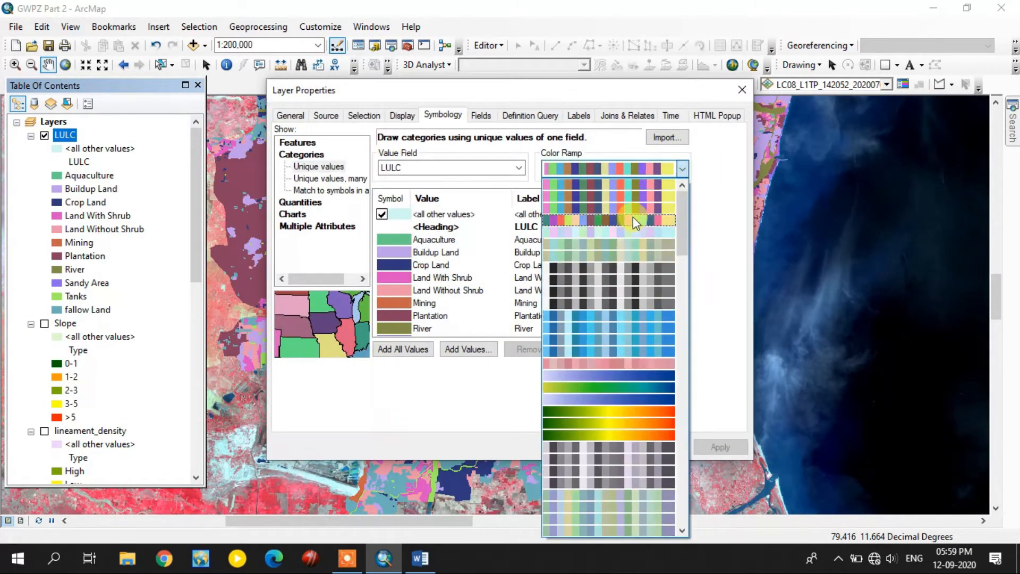
{"action": "left_click", "coordinate": [632, 215]}
{"action": "left_click", "coordinate": [707, 448]}
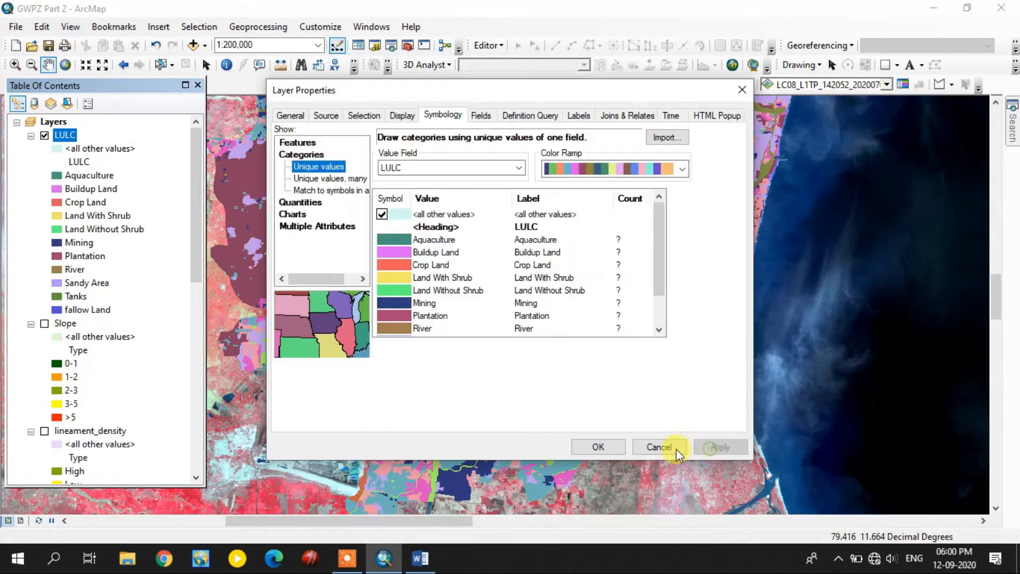
{"action": "left_click", "coordinate": [599, 448]}
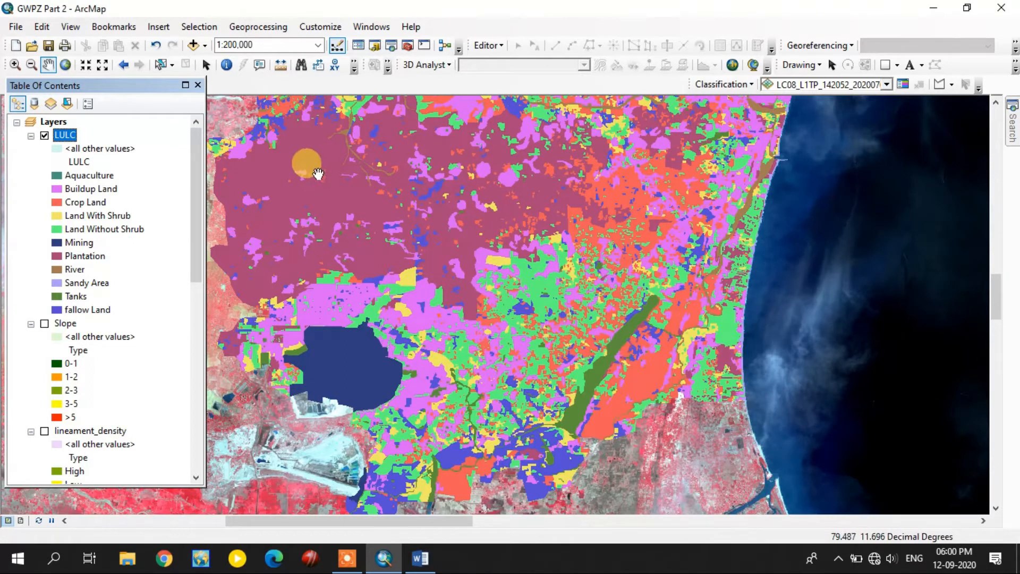
Compare the LULC layer's large Plantation area with the Landsat composite by hiding and showing the layer.
{"action": "left_click_drag", "start_coordinate": [318, 174], "coordinate": [513, 202]}
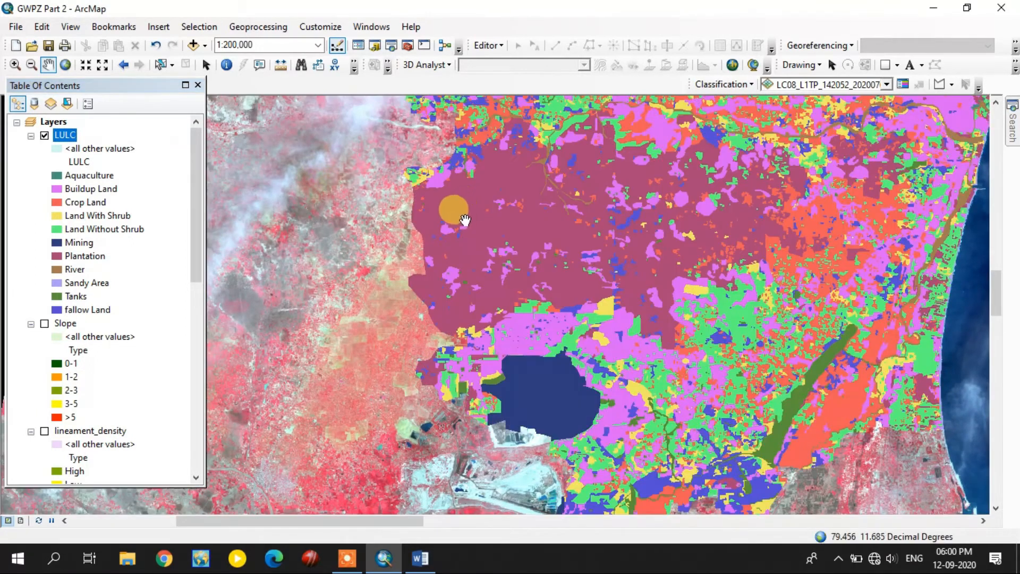
{"action": "scroll", "coordinate": [465, 219], "scroll_direction": "up", "scroll_amount": 1}
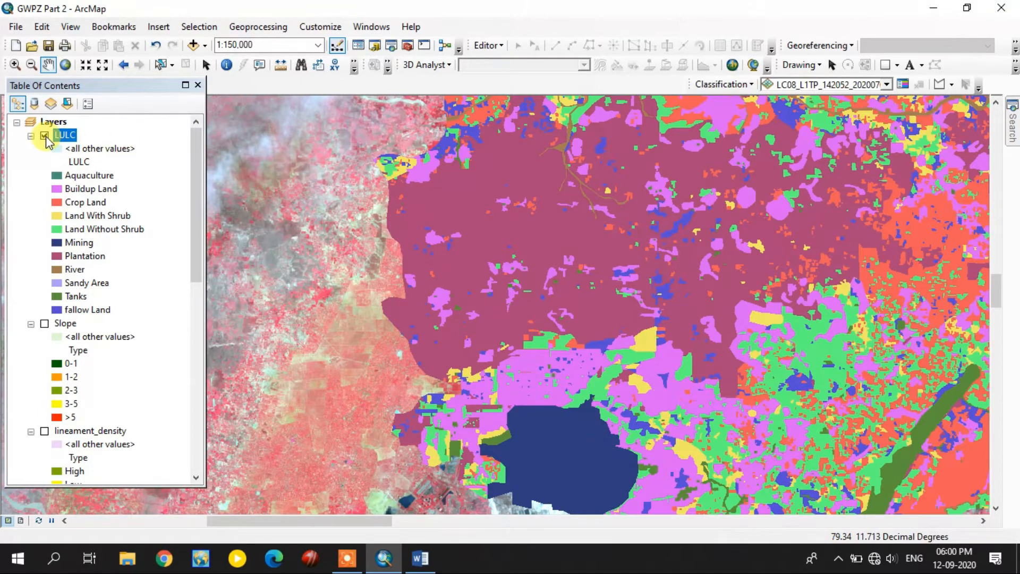
{"action": "left_click", "coordinate": [45, 136]}
{"action": "scroll", "coordinate": [477, 183], "scroll_direction": "up", "scroll_amount": 3}
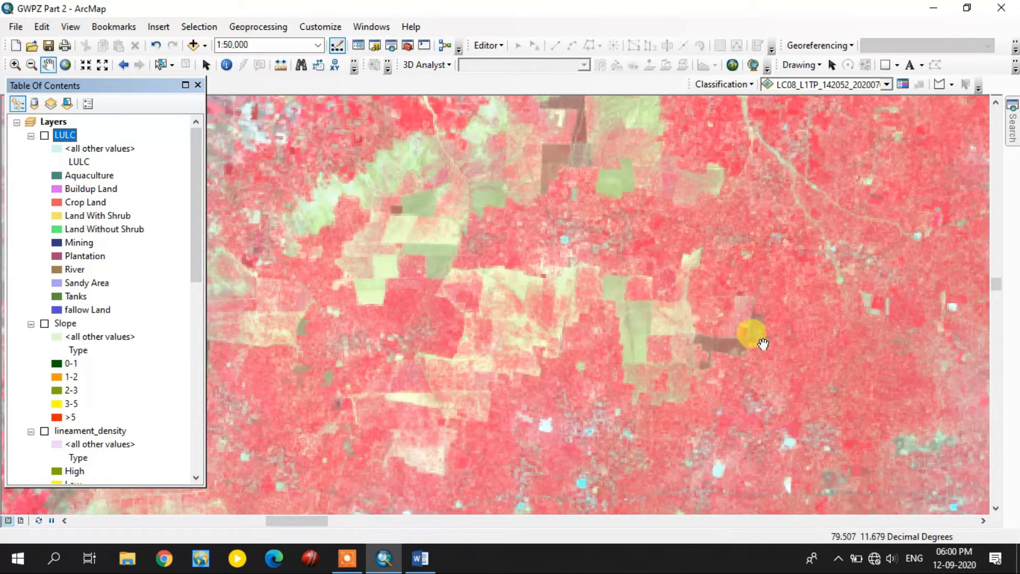
{"action": "left_click_drag", "start_coordinate": [595, 358], "coordinate": [524, 260]}
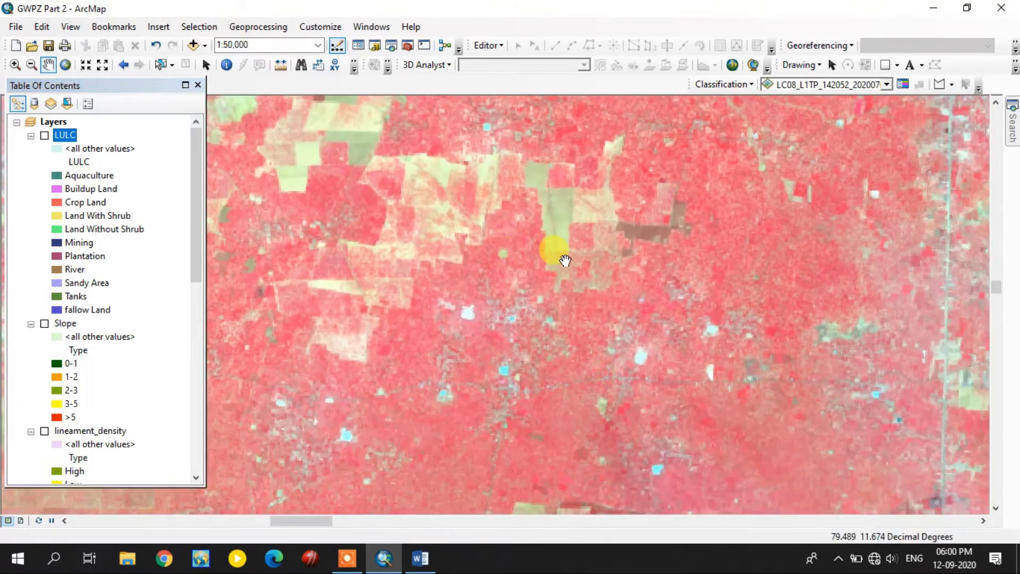
{"action": "scroll", "coordinate": [565, 260], "scroll_direction": "down", "scroll_amount": 2}
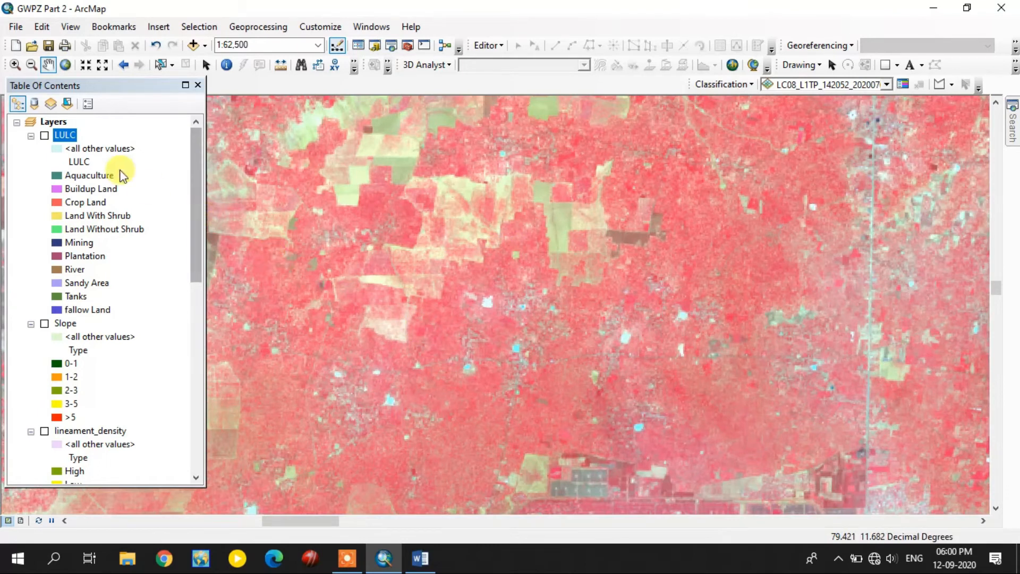
{"action": "left_click", "coordinate": [44, 137]}
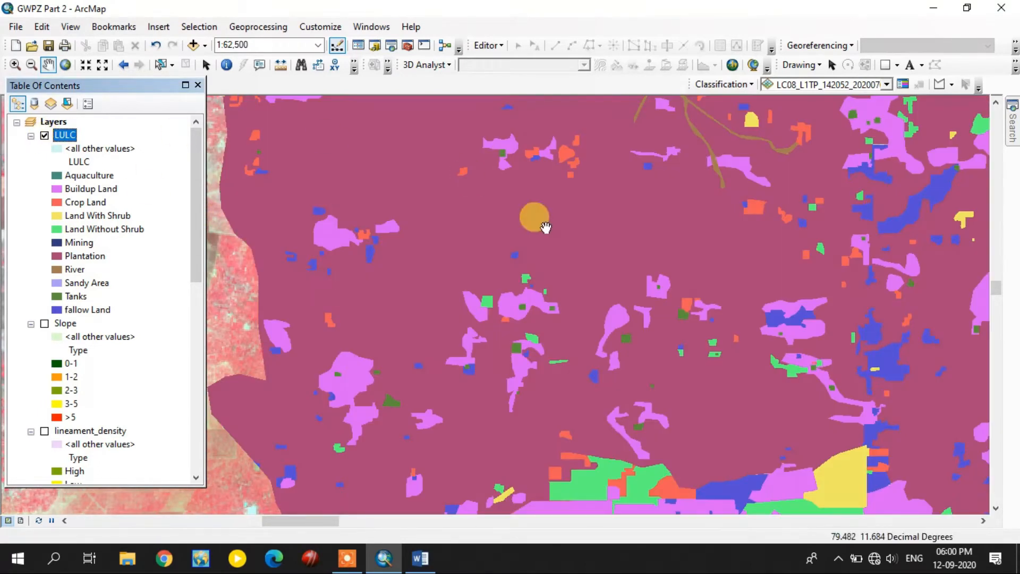
Compare the Buildup Land and Mining areas with the Landsat composite by hiding and showing the LULC layer.
{"action": "left_click_drag", "start_coordinate": [589, 301], "coordinate": [441, 153]}
{"action": "left_click_drag", "start_coordinate": [602, 354], "coordinate": [656, 218]}
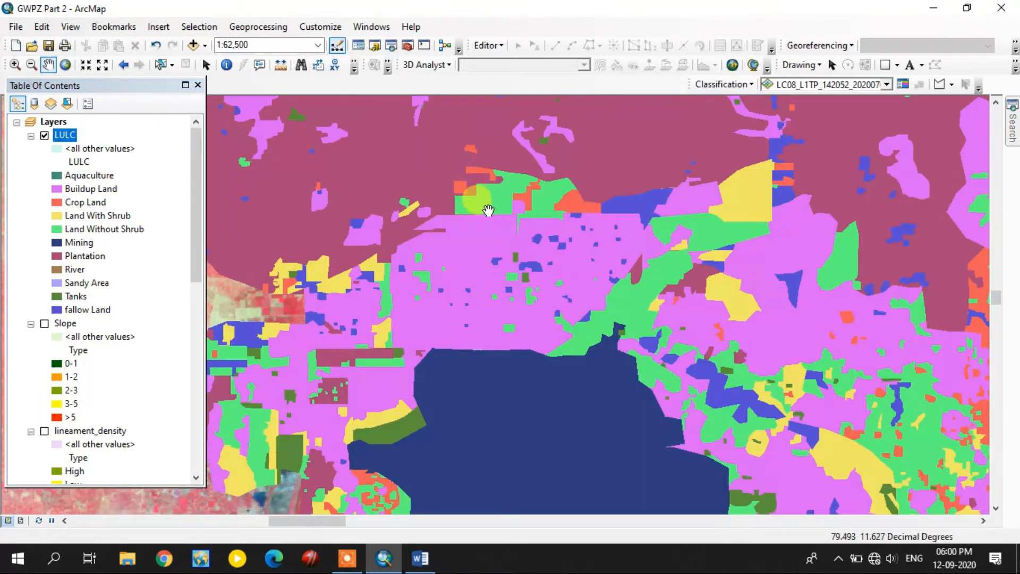
{"action": "left_click", "coordinate": [44, 136]}
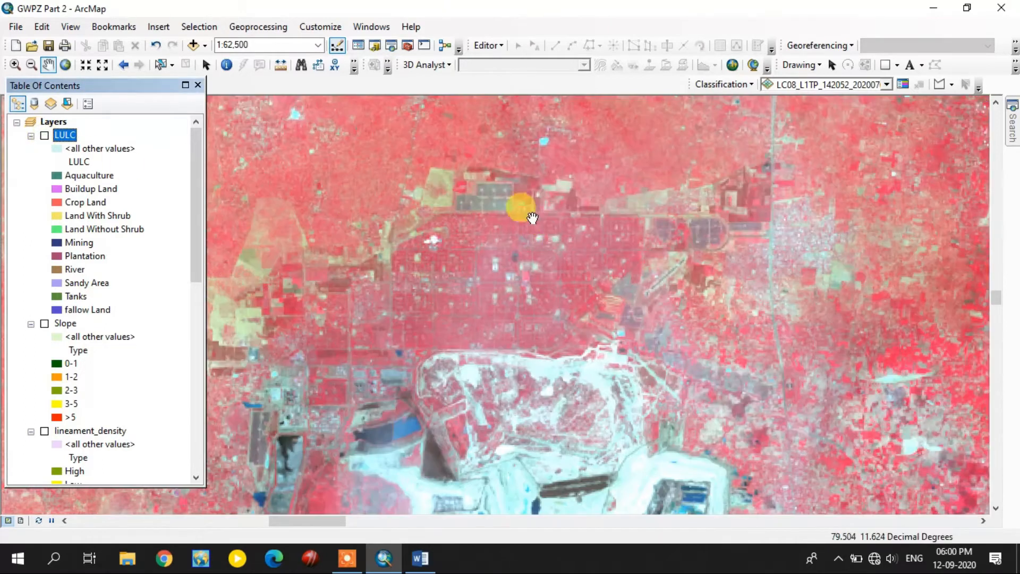
{"action": "left_click", "coordinate": [44, 137]}
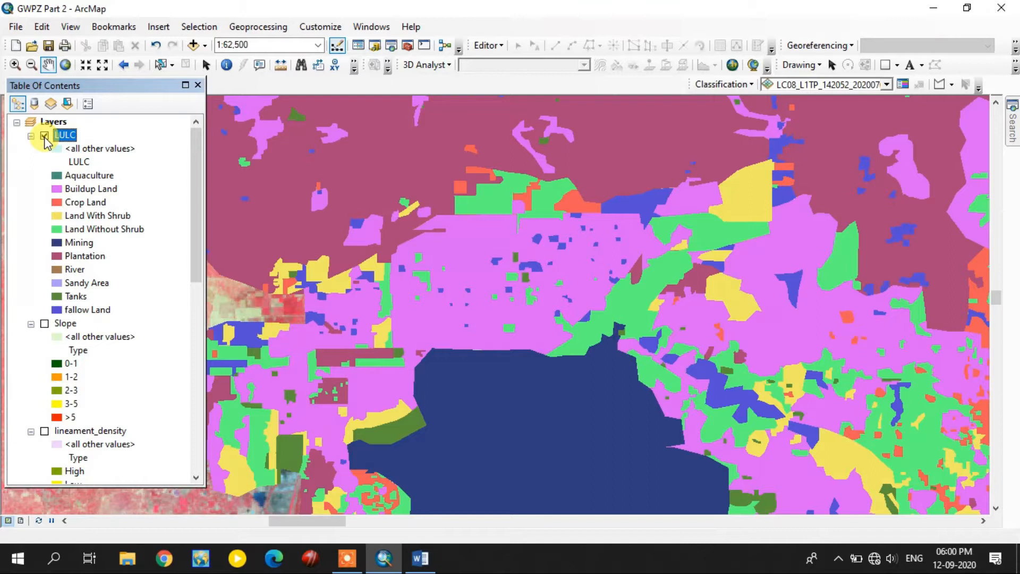
Compare the elongated Tanks polygon near the coast with the Landsat composite, leaving the LULC layer turned off.
{"action": "scroll", "coordinate": [448, 317], "scroll_direction": "up", "scroll_amount": 3}
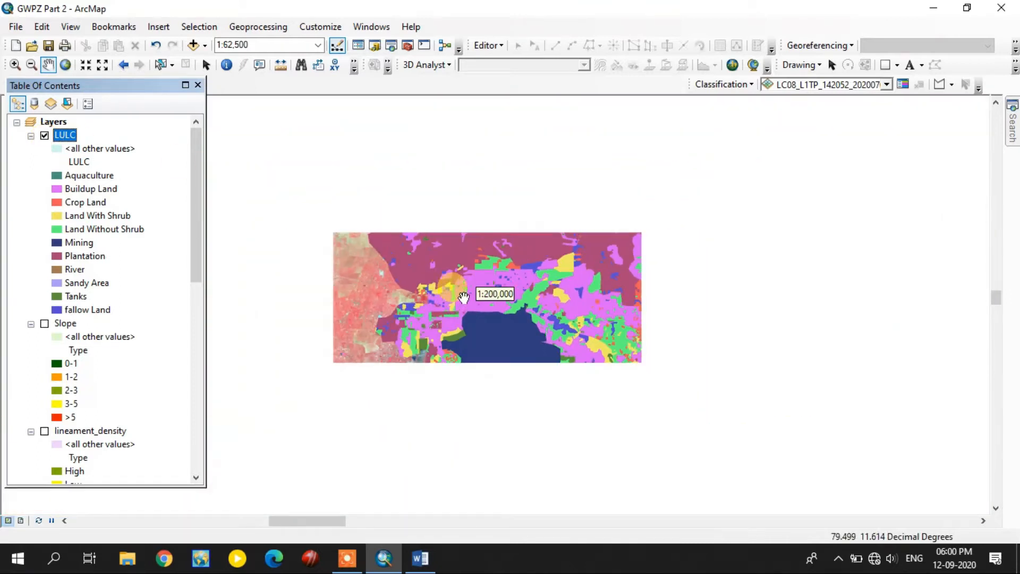
{"action": "left_click_drag", "start_coordinate": [733, 314], "coordinate": [547, 265]}
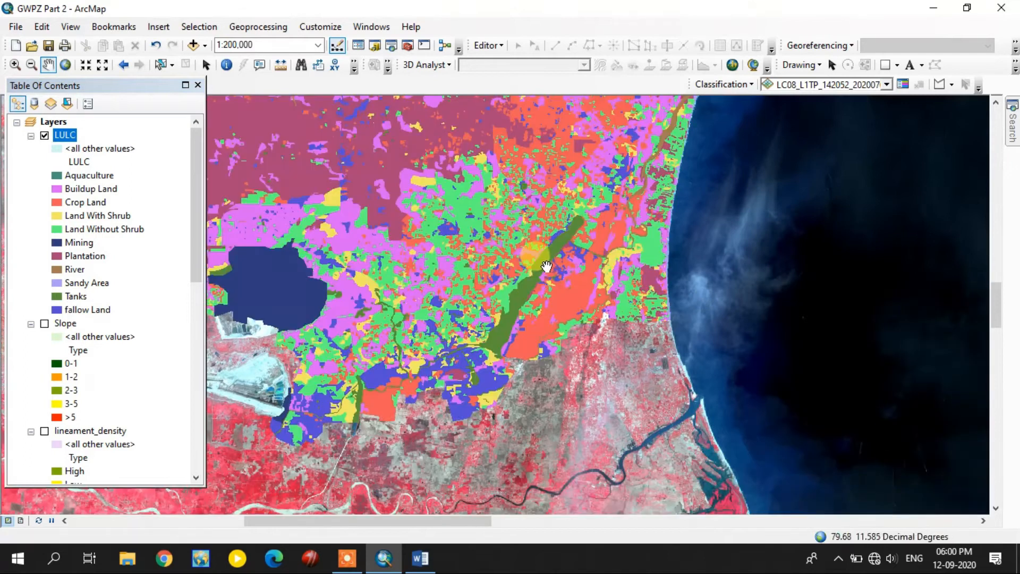
{"action": "left_click", "coordinate": [45, 136]}
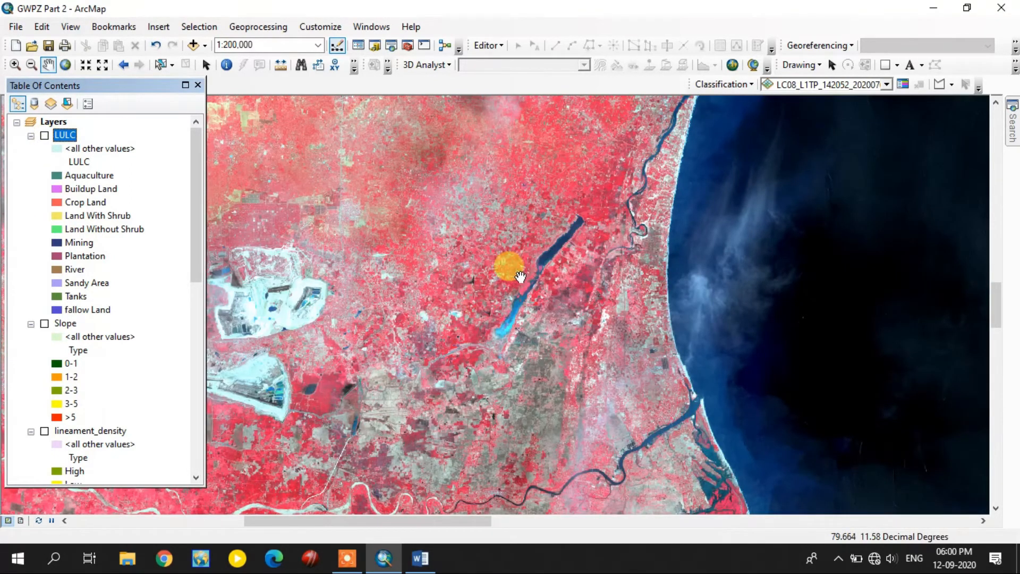
{"action": "scroll", "coordinate": [508, 268], "scroll_direction": "up", "scroll_amount": 3}
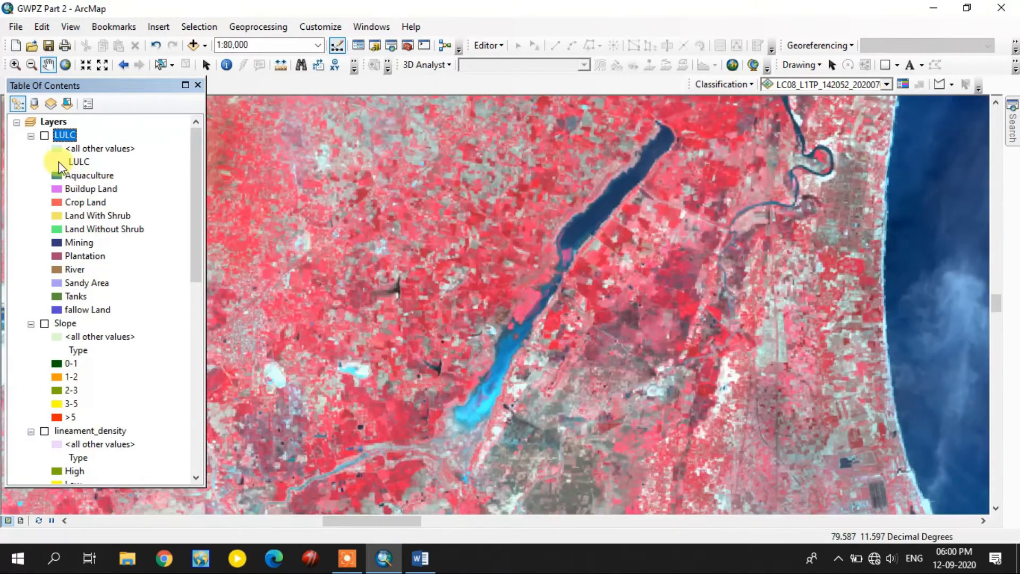
{"action": "left_click", "coordinate": [45, 136]}
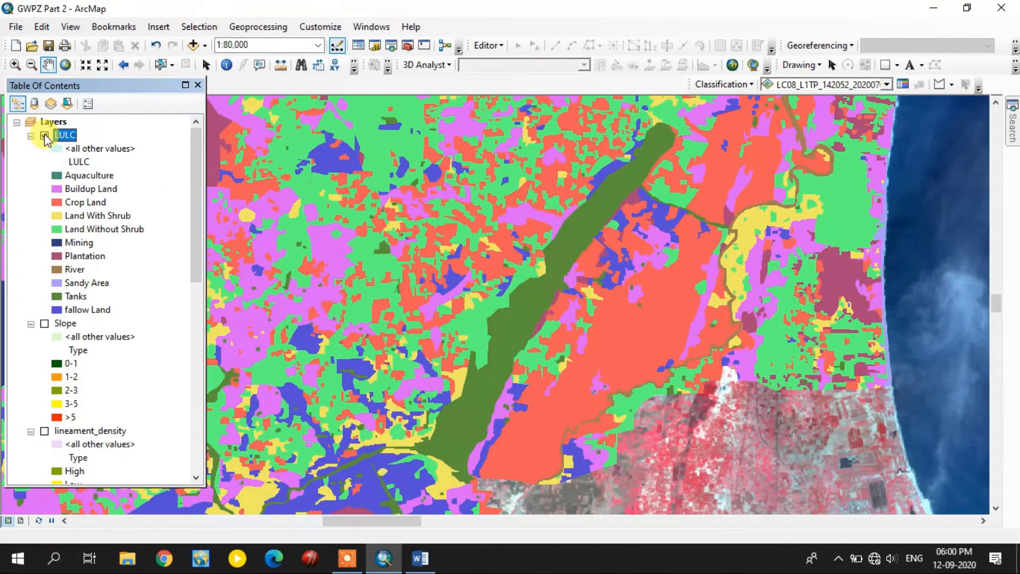
{"action": "left_click", "coordinate": [45, 135]}
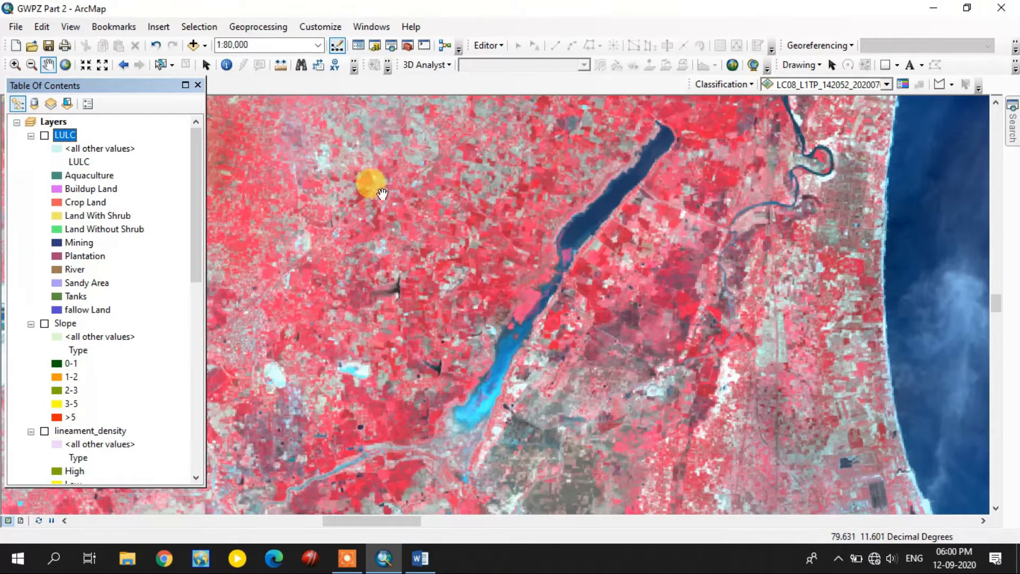
Compare the LULC classes around the elongated tank and the adjacent coast with the Landsat composite, leaving the LULC layer turned off.
{"action": "left_click", "coordinate": [45, 135]}
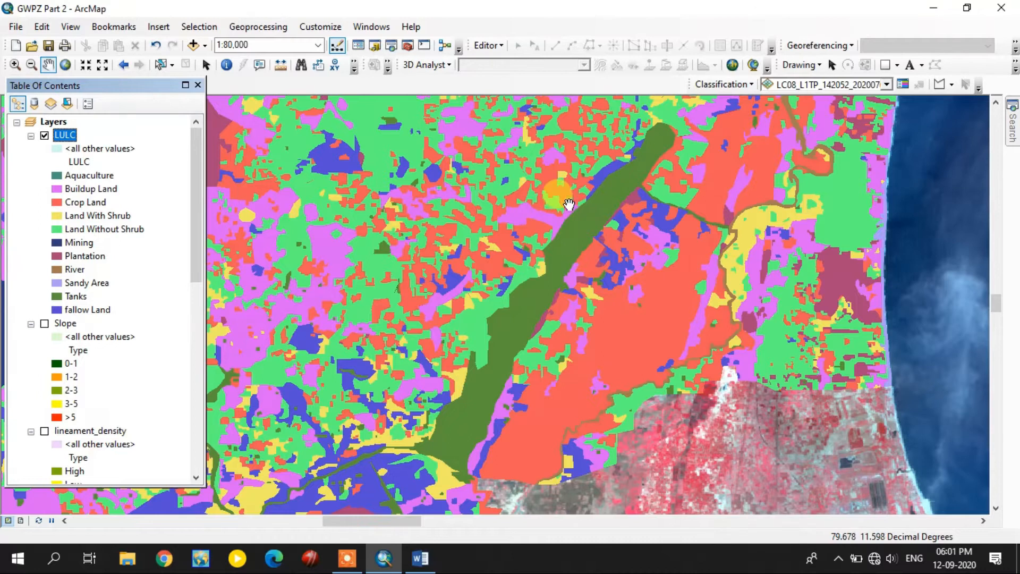
{"action": "left_click_drag", "start_coordinate": [565, 201], "coordinate": [567, 211]}
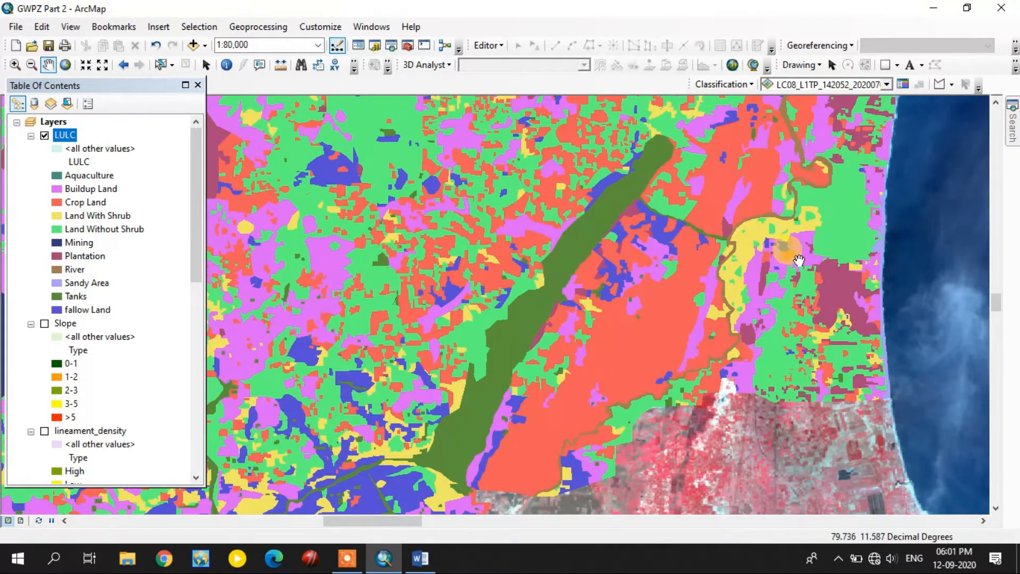
{"action": "left_click_drag", "start_coordinate": [821, 325], "coordinate": [598, 341]}
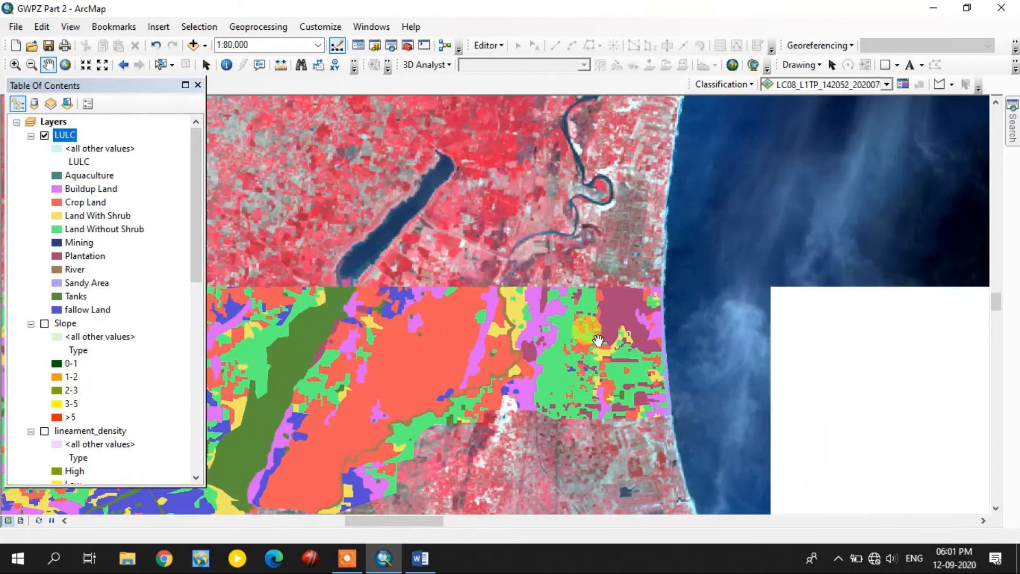
{"action": "left_click", "coordinate": [46, 137]}
{"action": "left_click", "coordinate": [46, 137]}
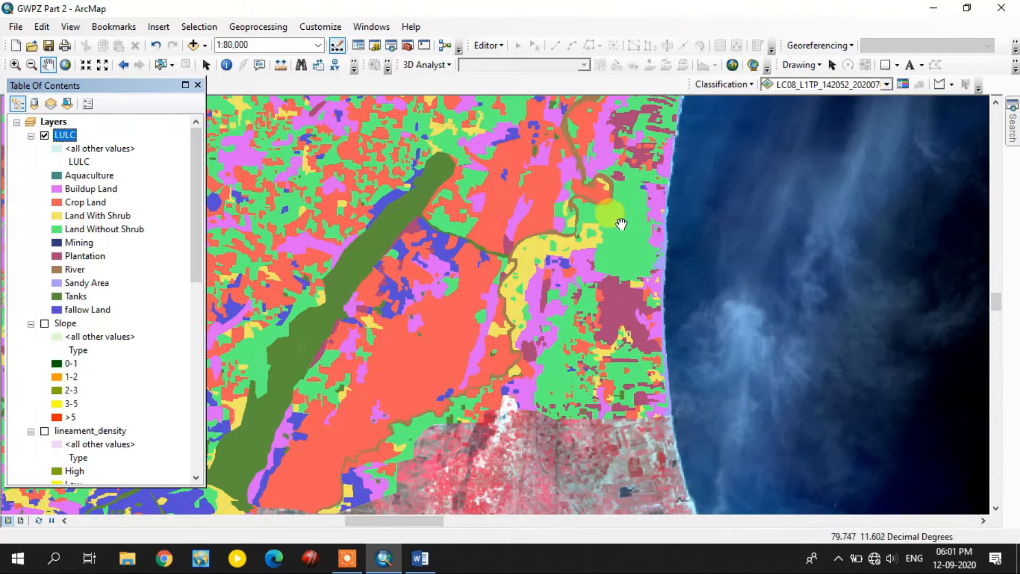
{"action": "left_click", "coordinate": [46, 137]}
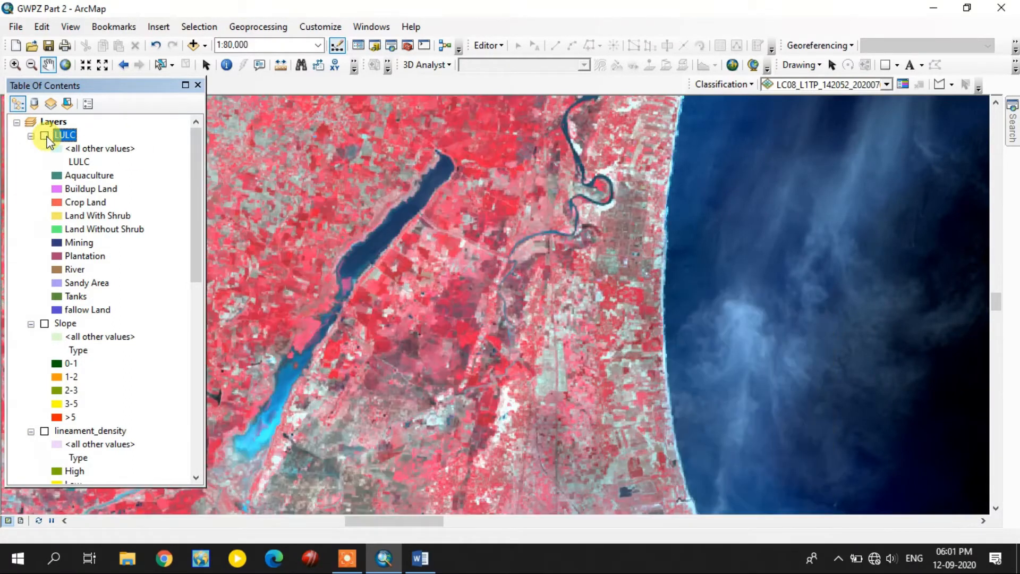
Examine the coastal river on the Landsat composite, then inspect the Mining area with the LULC layer shown.
{"action": "mouse_move", "coordinate": [467, 217]}
{"action": "left_mouse_down"}
{"action": "mouse_move", "coordinate": [483, 224]}
{"action": "mouse_move", "coordinate": [508, 273]}
{"action": "mouse_move", "coordinate": [541, 215]}
{"action": "mouse_move", "coordinate": [625, 292]}
{"action": "mouse_move", "coordinate": [765, 205]}
{"action": "mouse_move", "coordinate": [756, 285]}
{"action": "mouse_move", "coordinate": [770, 291]}
{"action": "mouse_move", "coordinate": [770, 257]}
{"action": "mouse_move", "coordinate": [742, 294]}
{"action": "left_mouse_up"}
{"action": "mouse_move", "coordinate": [790, 231]}
{"action": "left_mouse_down"}
{"action": "mouse_move", "coordinate": [679, 326]}
{"action": "mouse_move", "coordinate": [707, 330]}
{"action": "left_mouse_up"}
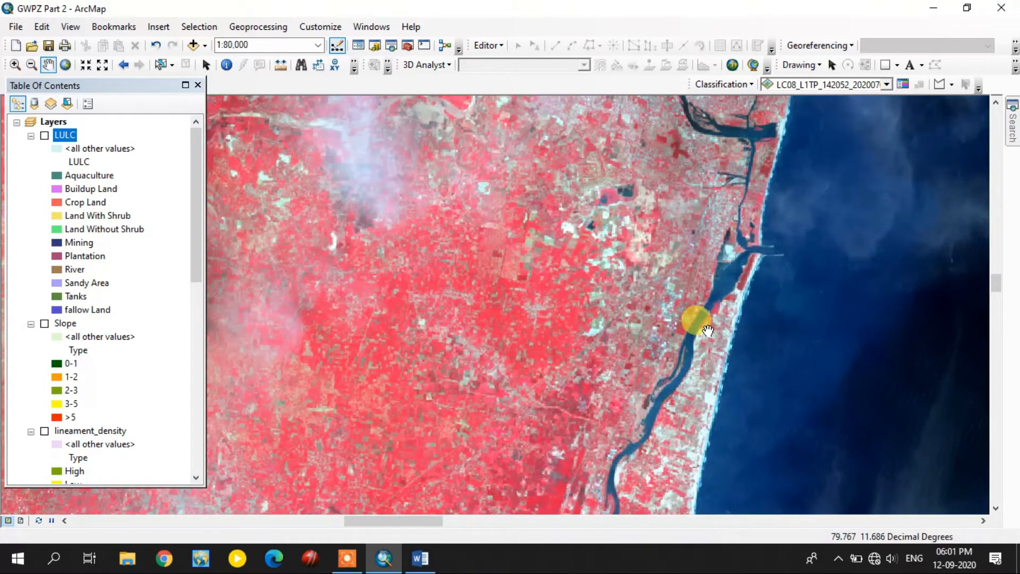
{"action": "scroll", "coordinate": [556, 321], "scroll_direction": "up", "scroll_amount": 3}
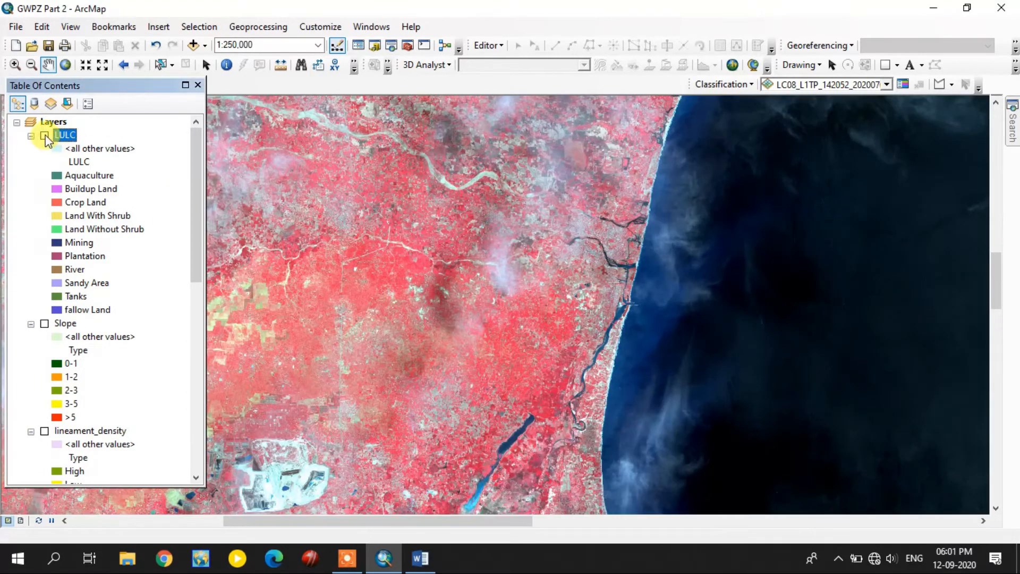
{"action": "mouse_move", "coordinate": [513, 345]}
{"action": "left_mouse_down"}
{"action": "mouse_move", "coordinate": [588, 251]}
{"action": "mouse_move", "coordinate": [650, 255]}
{"action": "left_mouse_up"}
{"action": "left_click_drag", "start_coordinate": [424, 375], "coordinate": [482, 314]}
{"action": "scroll", "coordinate": [482, 314], "scroll_direction": "up", "scroll_amount": 1}
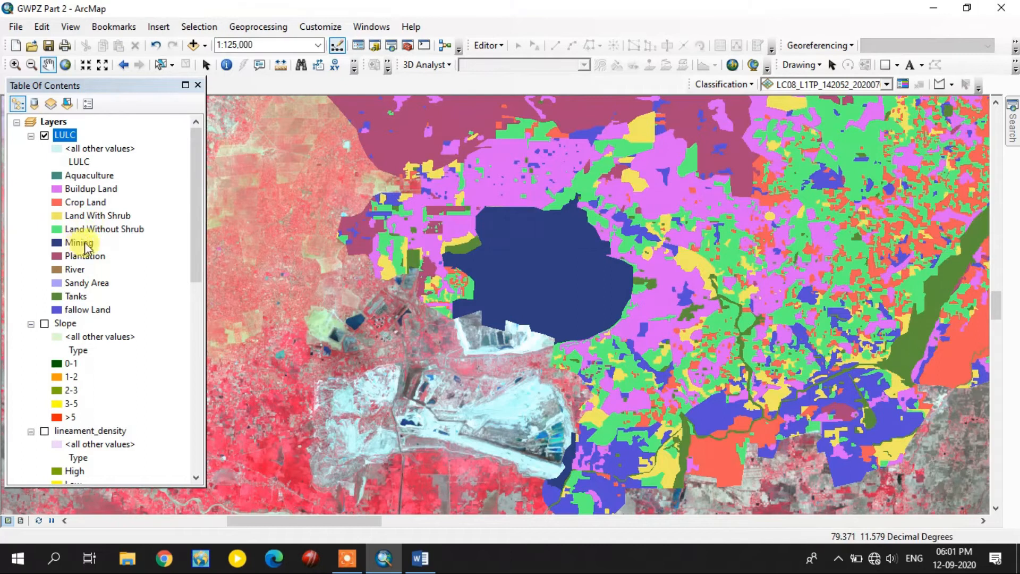
Compare the full extent of the LULC layer with the Landsat composite, leaving the LULC layer hidden.
{"action": "scroll", "coordinate": [494, 461], "scroll_direction": "down", "scroll_amount": 2}
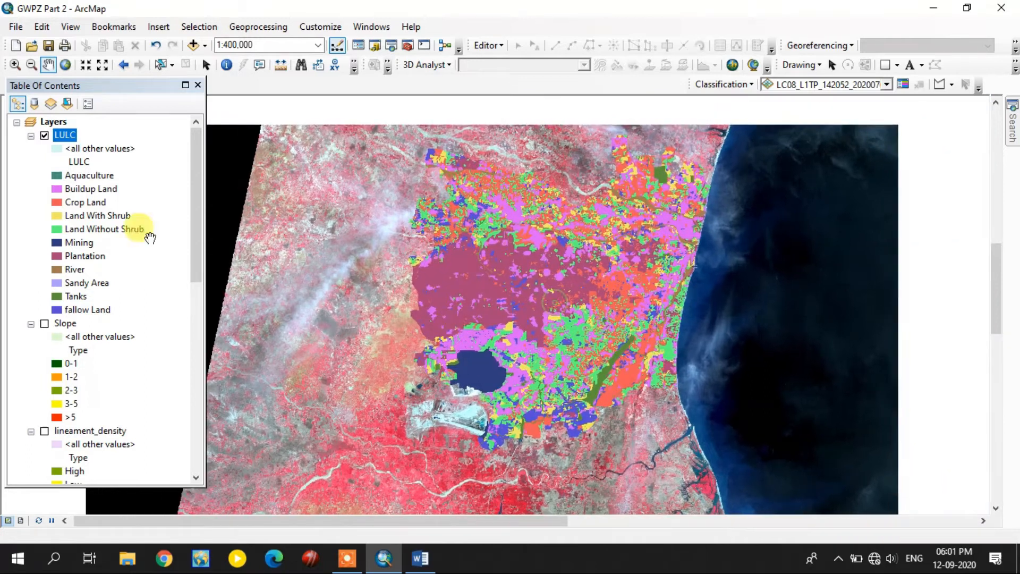
{"action": "left_click", "coordinate": [44, 135]}
{"action": "left_click", "coordinate": [45, 135]}
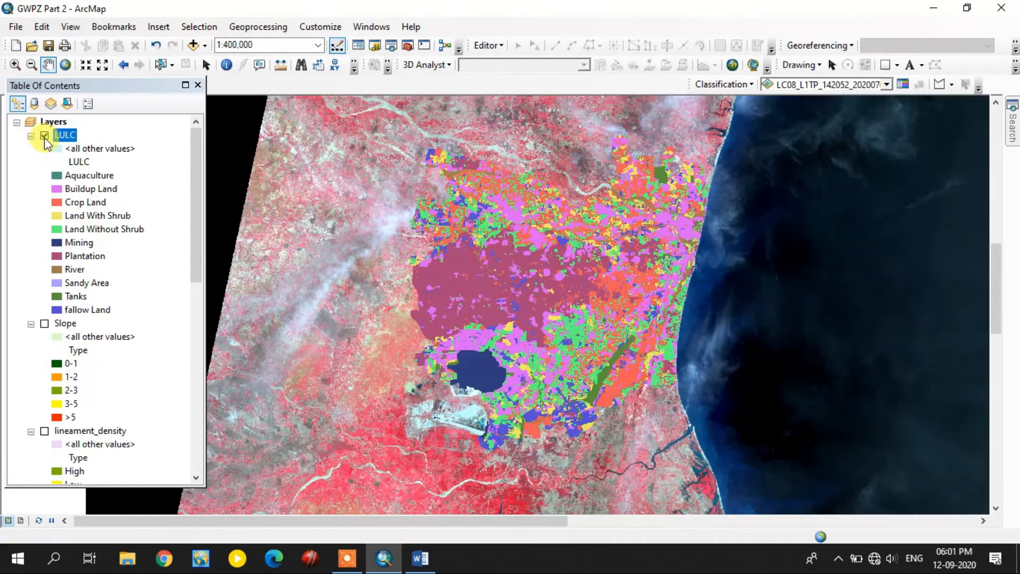
{"action": "left_click", "coordinate": [45, 135]}
Add geomorphology.shp from the sri Project folder to the map.
{"action": "left_click", "coordinate": [191, 49]}
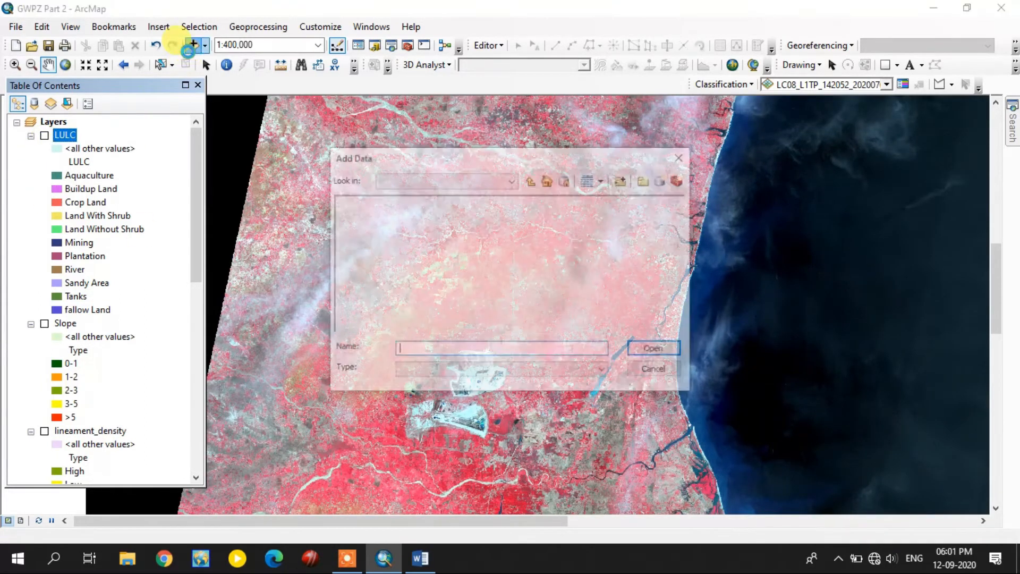
{"action": "left_click", "coordinate": [396, 228]}
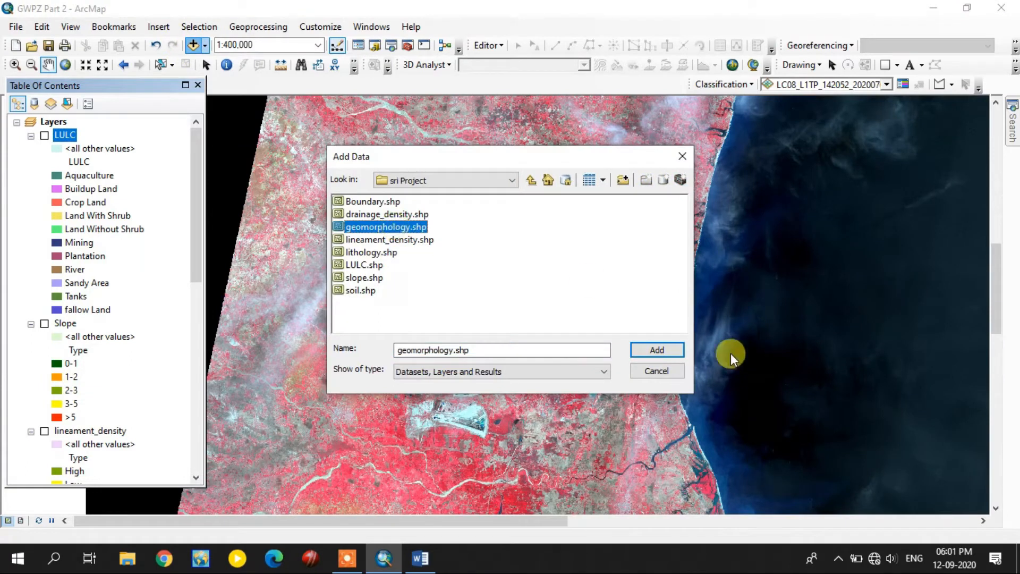
{"action": "left_click", "coordinate": [673, 352]}
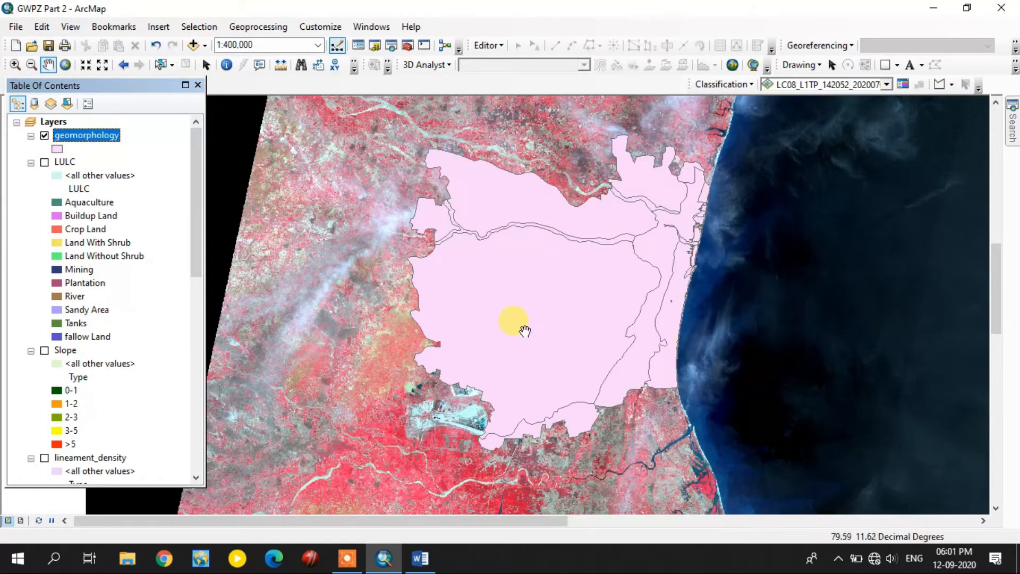
Review the bhuvan and Type values in the geomorphology layer's attribute table and close the table.
{"action": "right_click", "coordinate": [89, 139]}
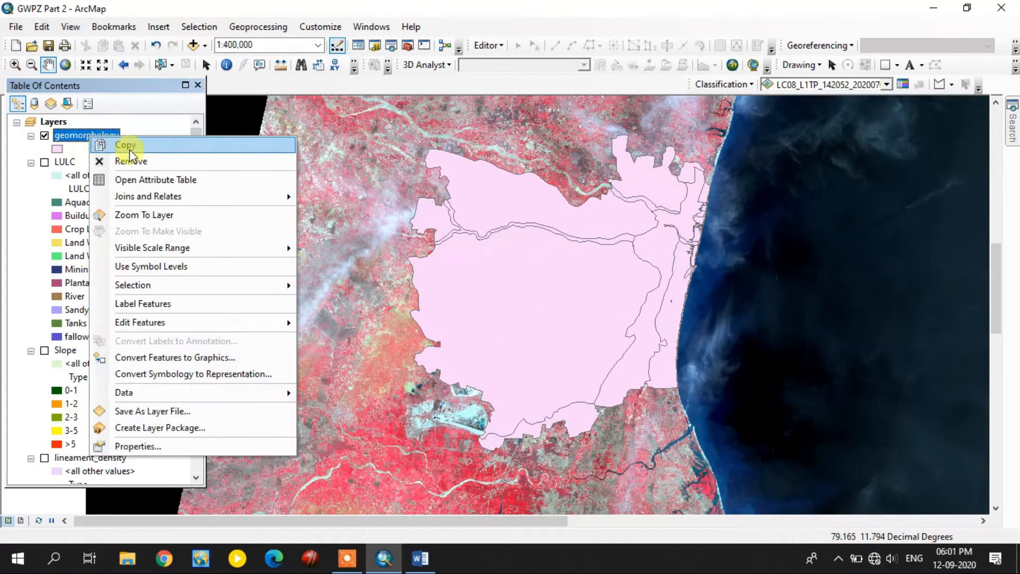
{"action": "left_click", "coordinate": [157, 179]}
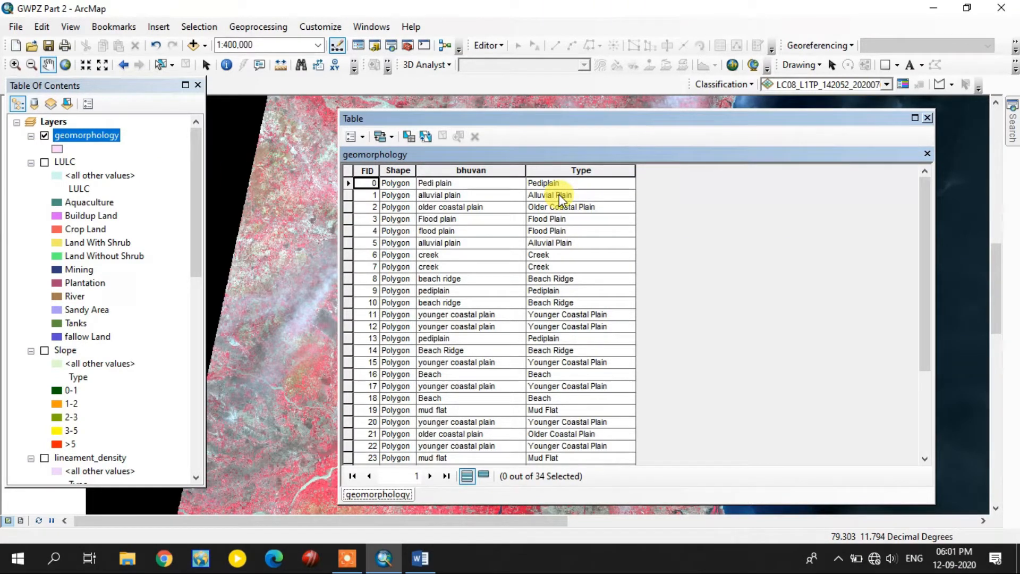
{"action": "scroll", "coordinate": [559, 193], "scroll_direction": "down", "scroll_amount": 4}
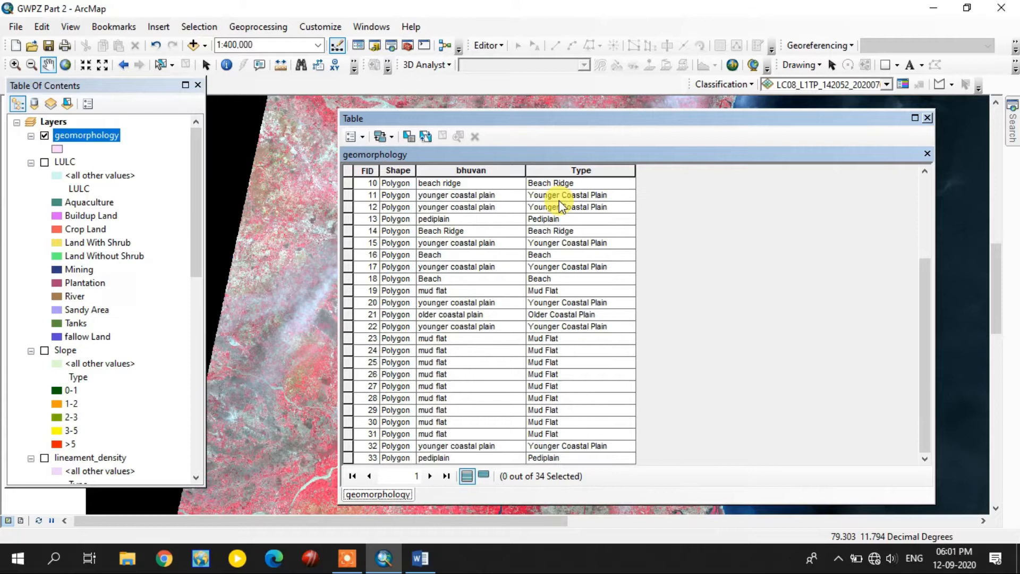
{"action": "scroll", "coordinate": [559, 200], "scroll_direction": "up", "scroll_amount": 4}
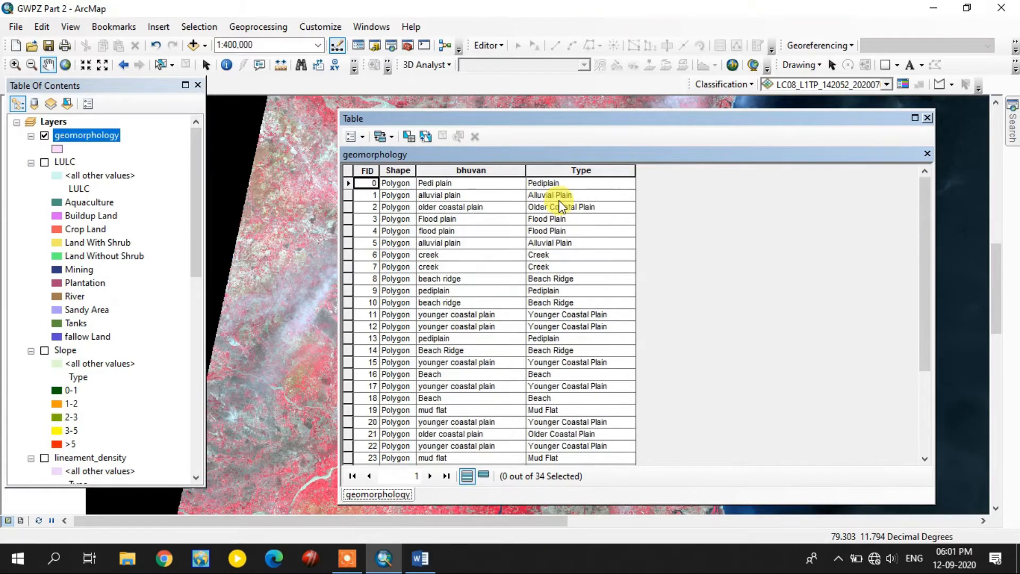
{"action": "left_click", "coordinate": [928, 117]}
Set the geomorphology layer's symbology to unique values based on the Type field.
{"action": "right_click", "coordinate": [84, 136]}
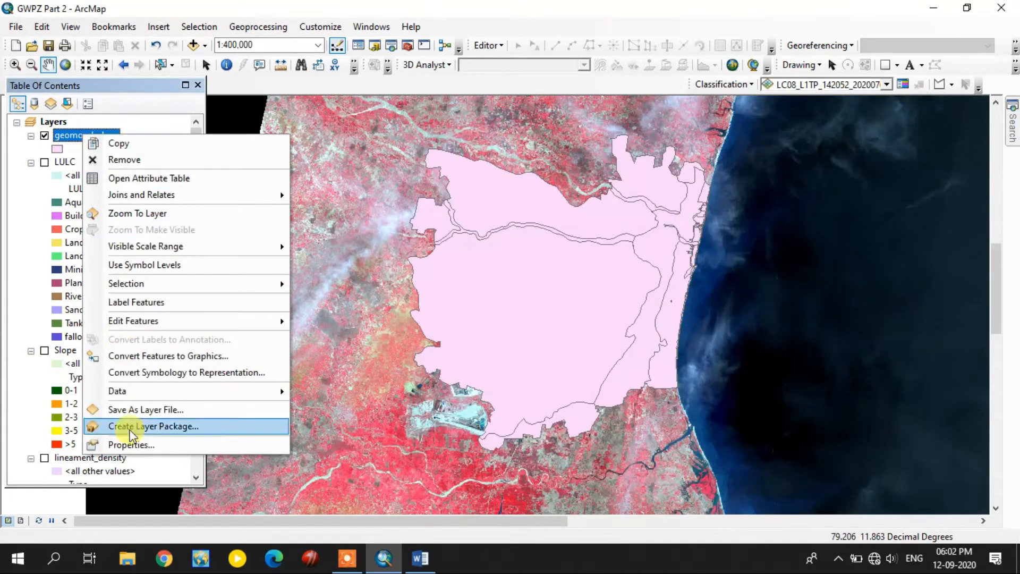
{"action": "left_click", "coordinate": [131, 445]}
{"action": "left_click", "coordinate": [305, 167]}
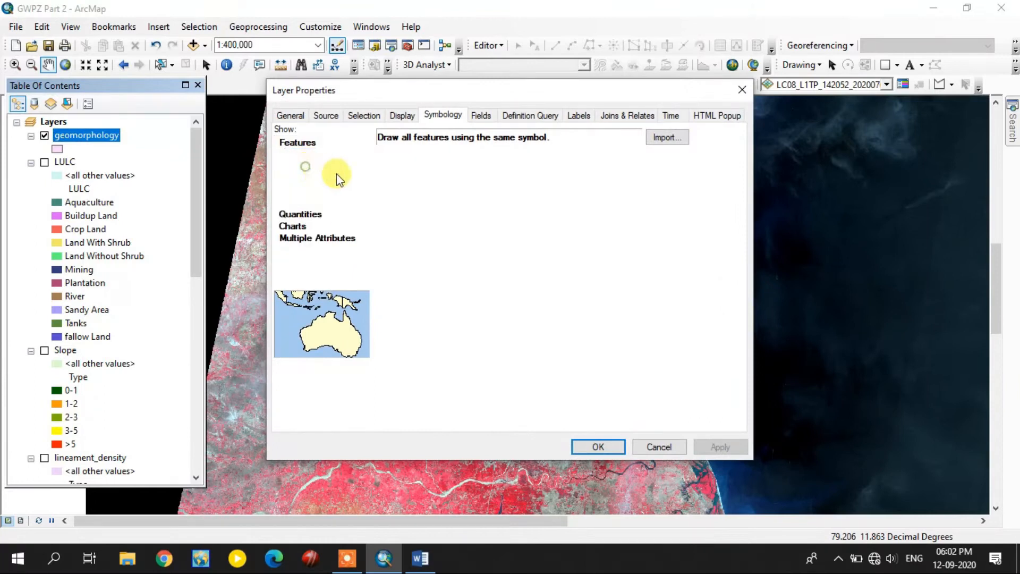
{"action": "left_click", "coordinate": [426, 168]}
{"action": "left_click", "coordinate": [416, 191]}
{"action": "left_click", "coordinate": [404, 214]}
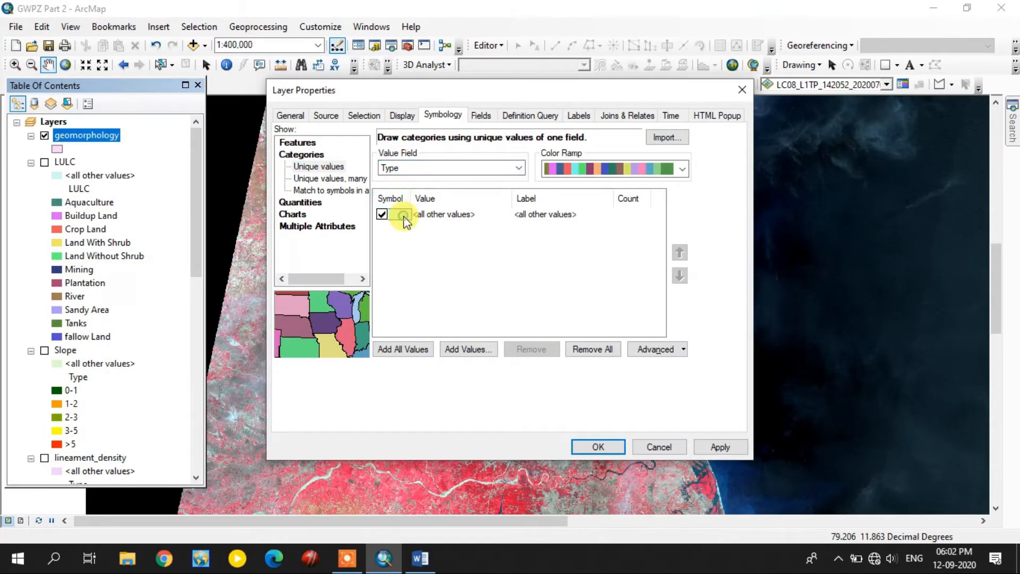
Remove the outline from the geomorphology layer's default symbol, add all Type values as classes, and apply the symbology.
{"action": "double_click", "coordinate": [402, 214]}
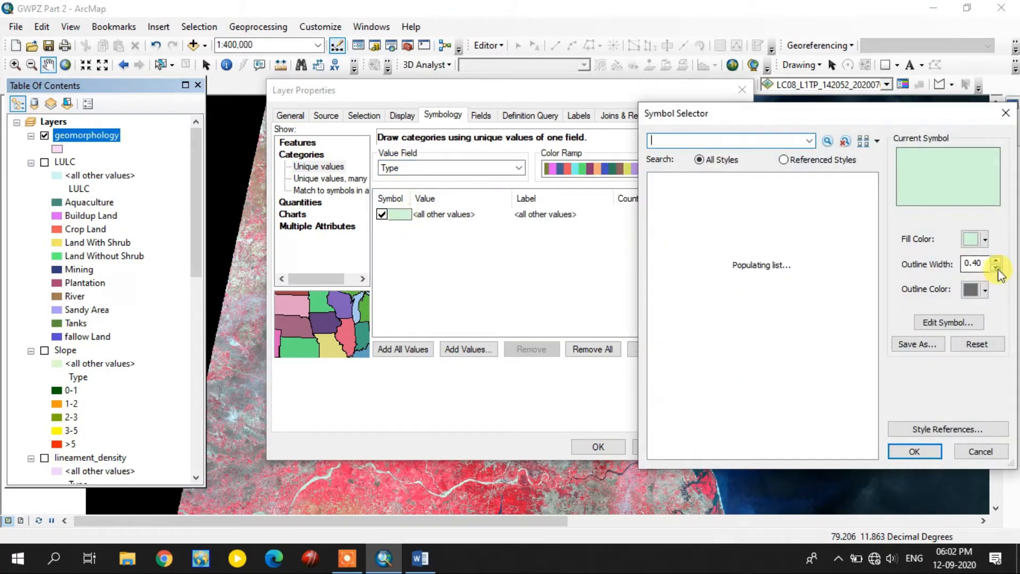
{"action": "left_click", "coordinate": [915, 453]}
{"action": "left_click", "coordinate": [405, 352]}
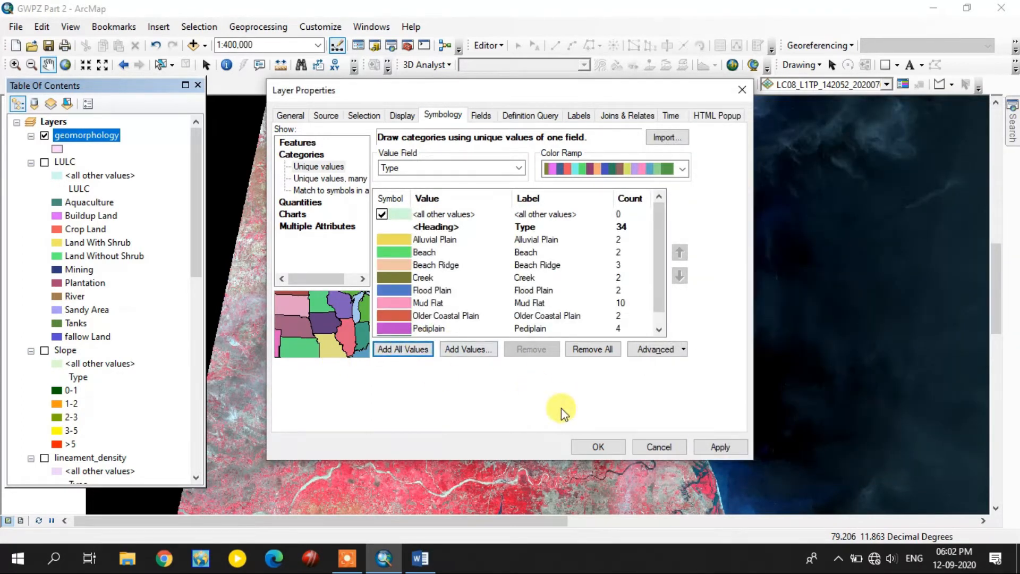
{"action": "left_click", "coordinate": [599, 447]}
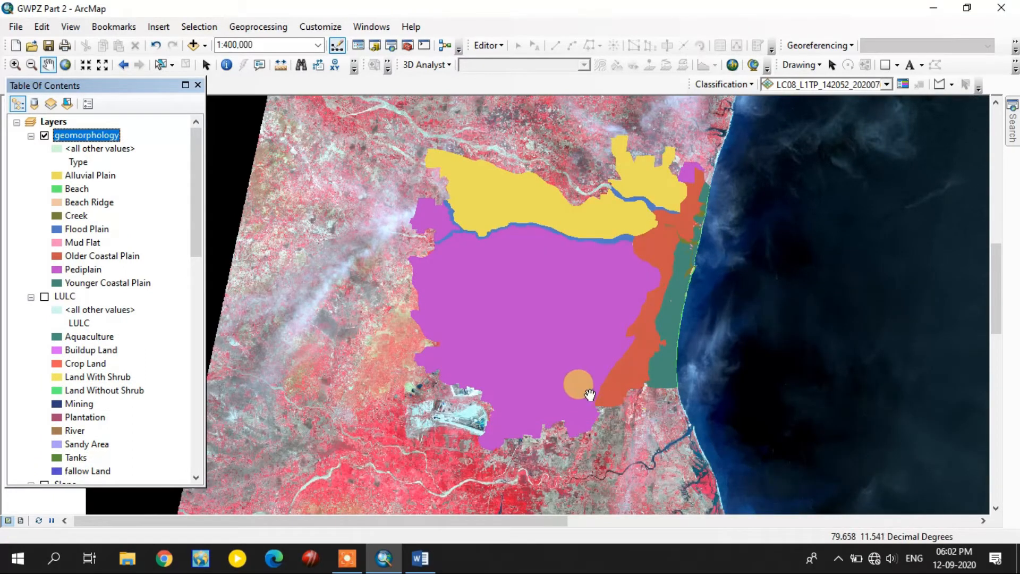
Compare the Pediplain and coastal plain areas with the Landsat composite by hiding and showing the geomorphology layer.
{"action": "scroll", "coordinate": [566, 390], "scroll_direction": "up", "scroll_amount": 1}
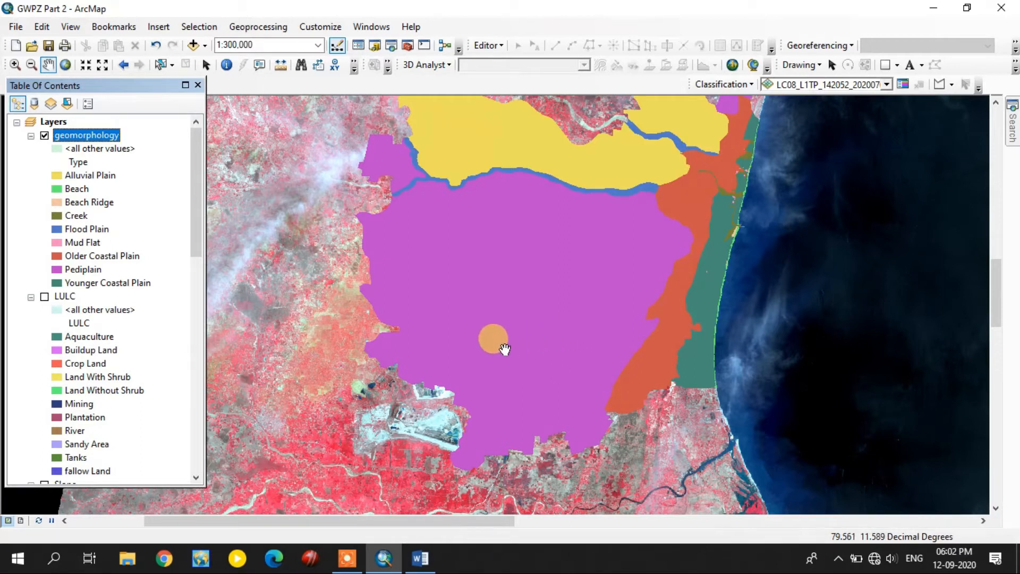
{"action": "scroll", "coordinate": [510, 324], "scroll_direction": "up", "scroll_amount": 3}
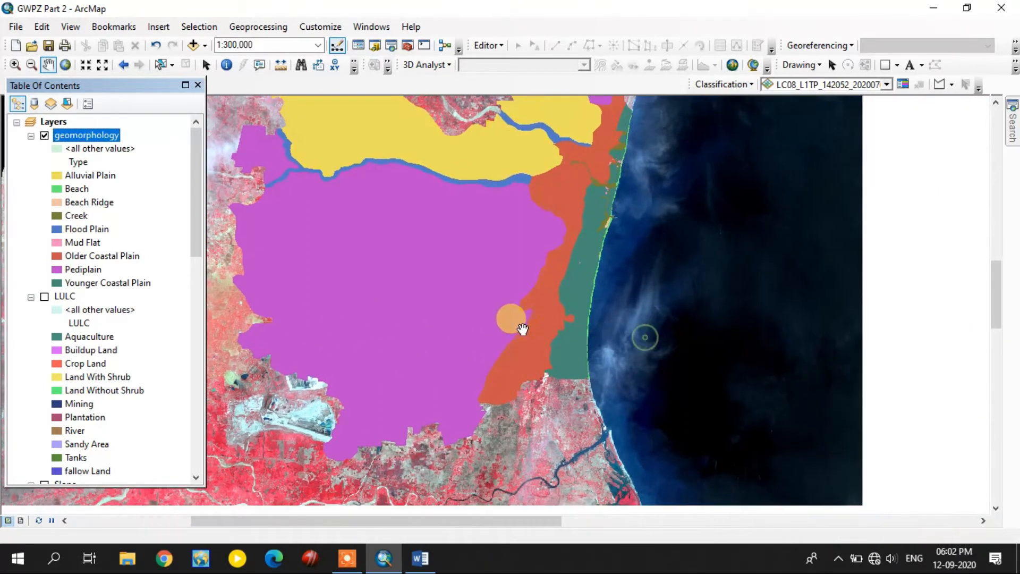
{"action": "scroll", "coordinate": [641, 329], "scroll_direction": "down", "scroll_amount": 2}
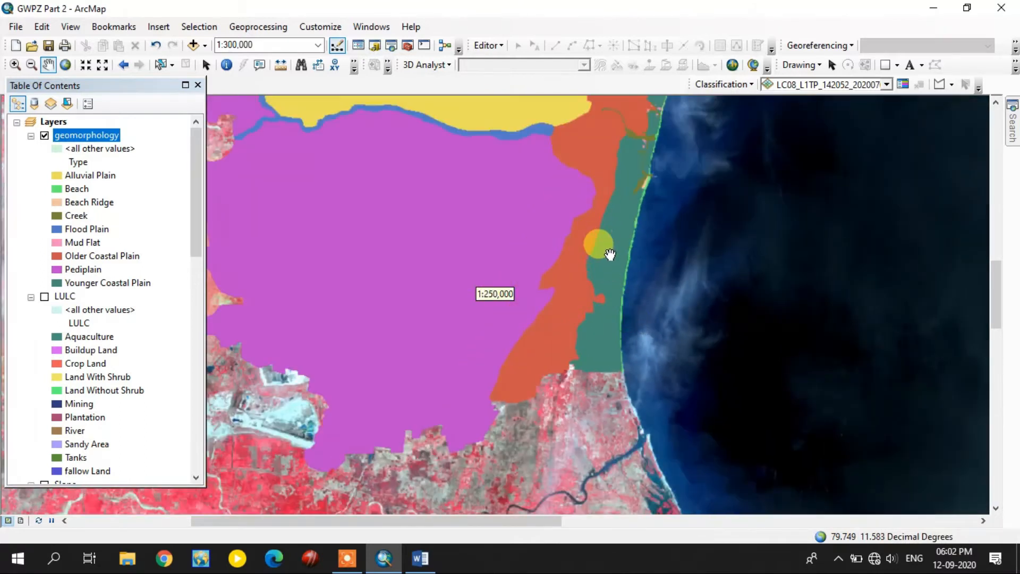
{"action": "mouse_move", "coordinate": [614, 250]}
{"action": "left_mouse_down"}
{"action": "mouse_move", "coordinate": [612, 369]}
{"action": "mouse_move", "coordinate": [597, 303]}
{"action": "left_mouse_up"}
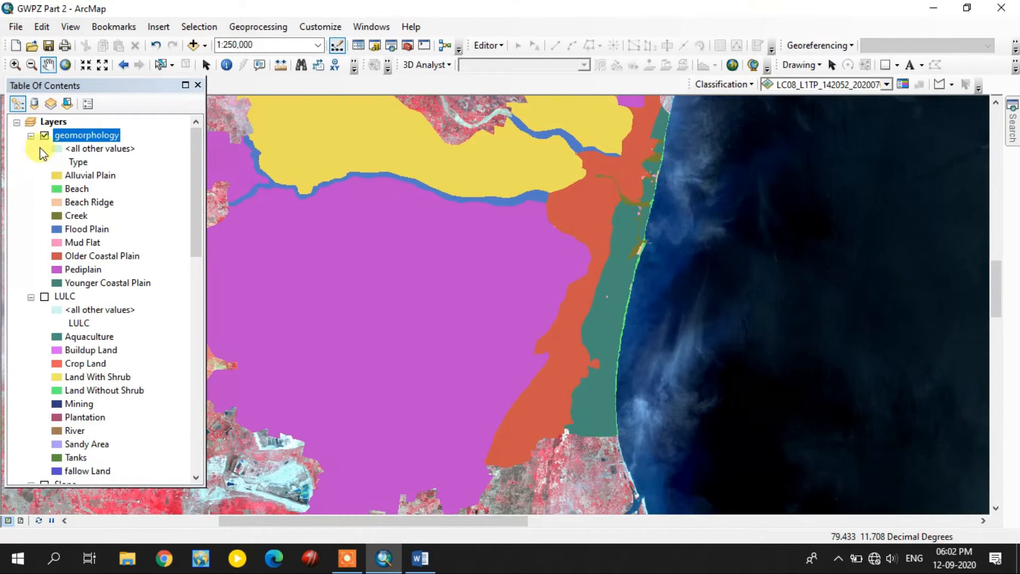
{"action": "left_click", "coordinate": [44, 136]}
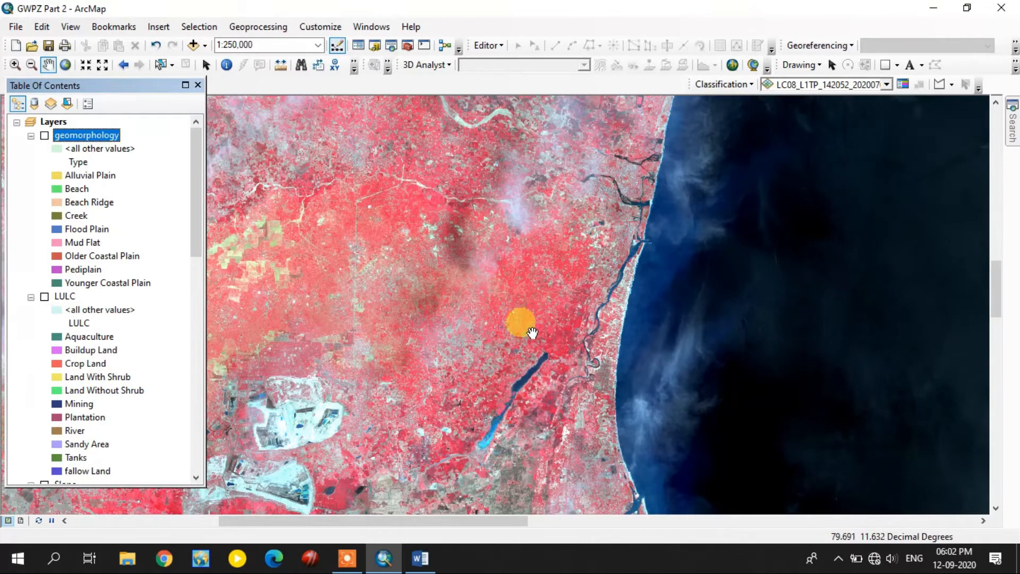
{"action": "left_click", "coordinate": [45, 135]}
Compare the northern Alluvial Plain and Flood Plain areas with the Landsat composite by hiding and showing the geomorphology layer.
{"action": "left_click_drag", "start_coordinate": [306, 257], "coordinate": [374, 442]}
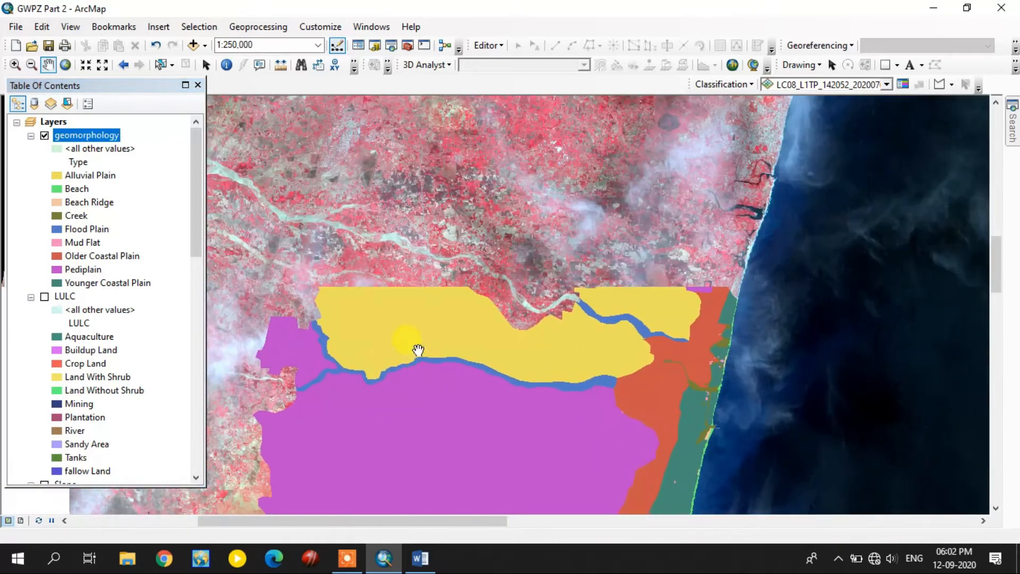
{"action": "left_click", "coordinate": [45, 136]}
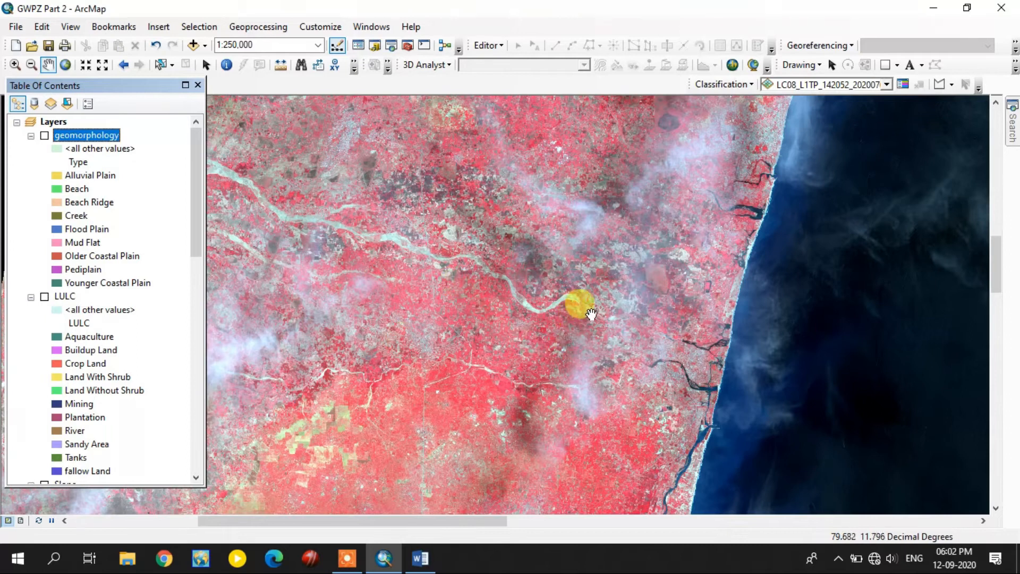
{"action": "left_click", "coordinate": [45, 136]}
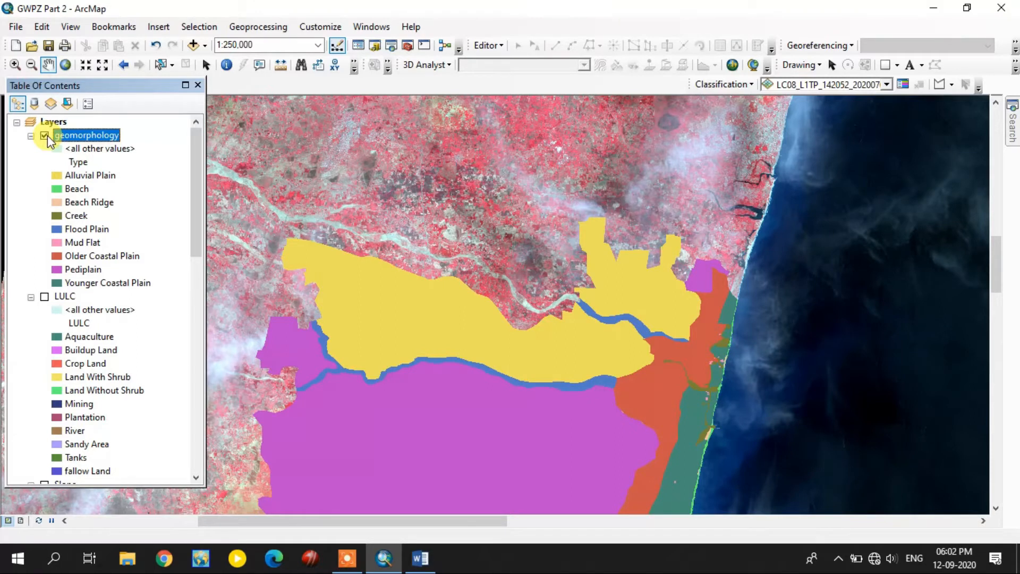
Examine the Creek, Mud Flat, Beach and Beach Ridge polygons of the geomorphology layer along the coast.
{"action": "left_click_drag", "start_coordinate": [468, 403], "coordinate": [364, 298]}
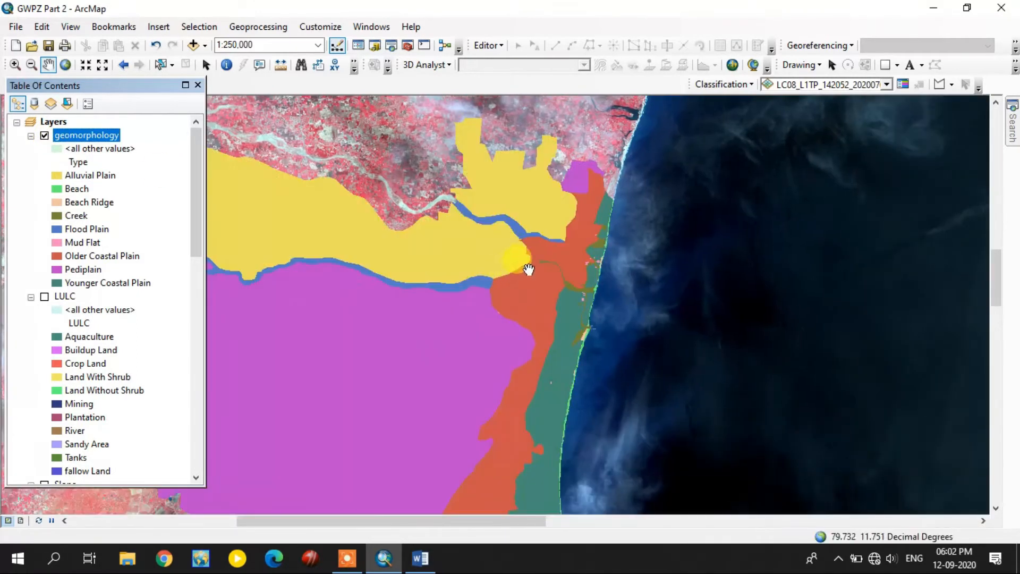
{"action": "scroll", "coordinate": [528, 270], "scroll_direction": "up", "scroll_amount": 5}
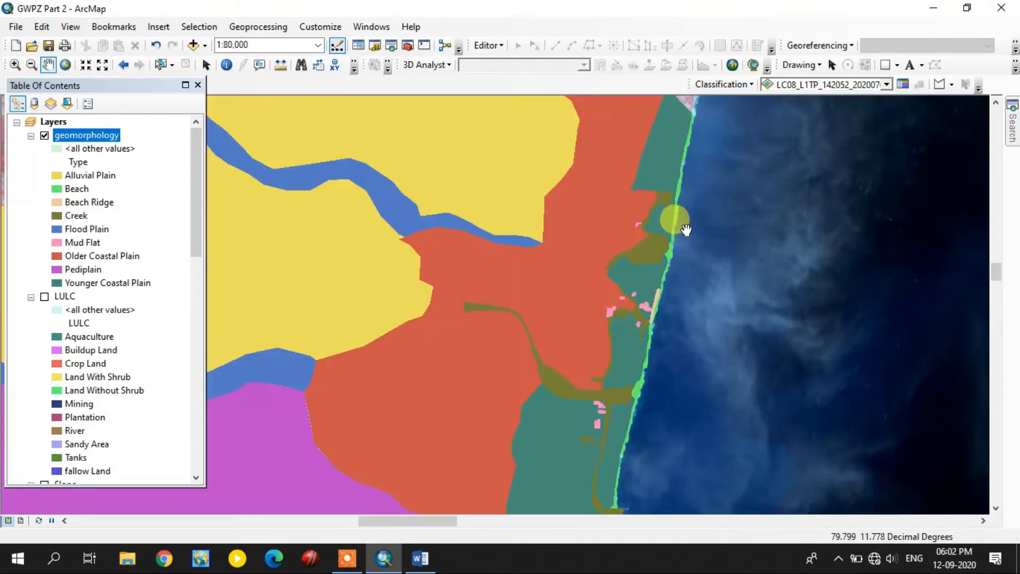
{"action": "scroll", "coordinate": [679, 226], "scroll_direction": "up", "scroll_amount": 1}
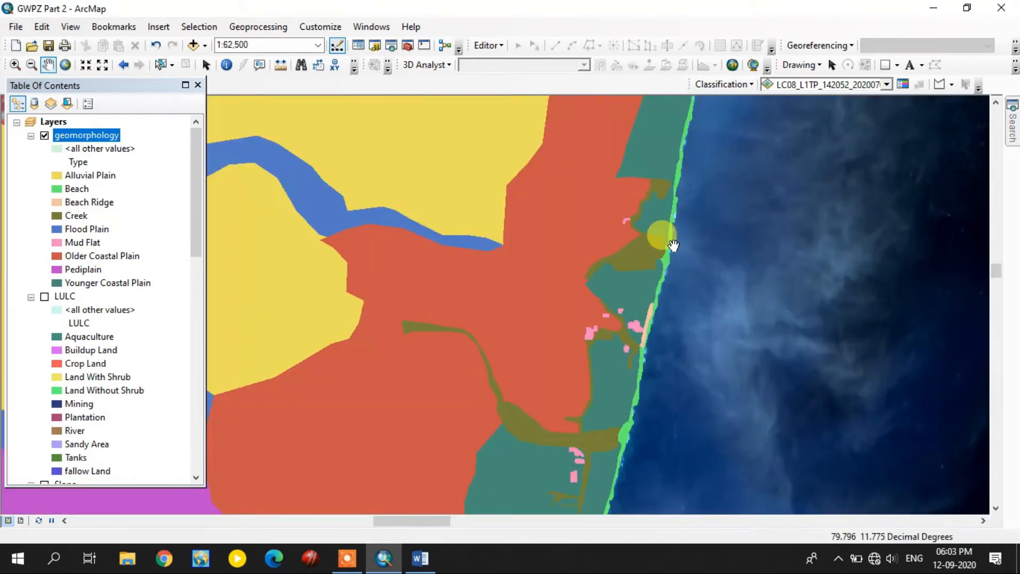
{"action": "left_click_drag", "start_coordinate": [678, 371], "coordinate": [673, 307]}
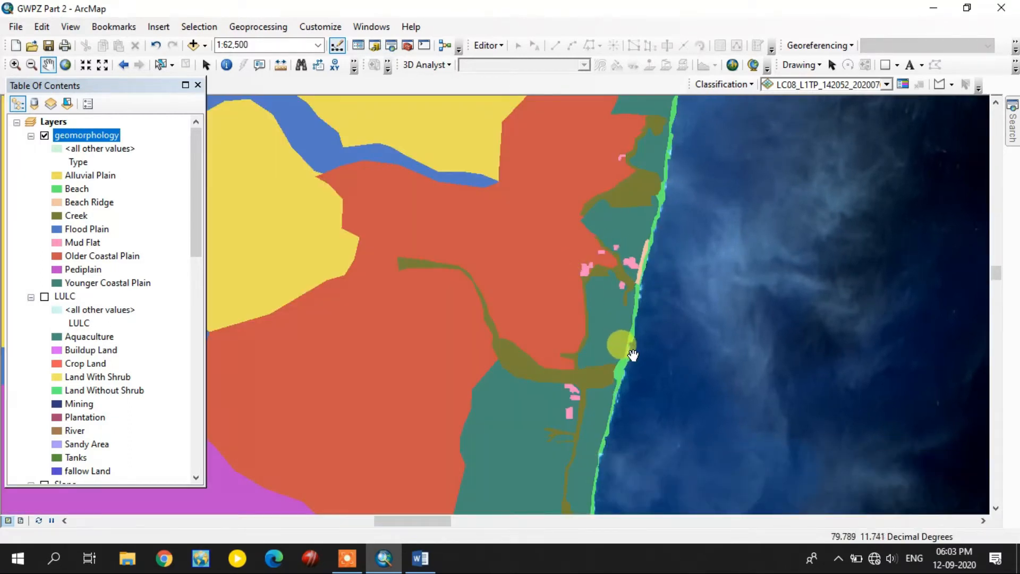
Examine the geomorphology polygons farther south along the coast, around the creek mouths and beach ridges.
{"action": "left_click_drag", "start_coordinate": [636, 355], "coordinate": [639, 231]}
{"action": "left_click_drag", "start_coordinate": [624, 360], "coordinate": [659, 267]}
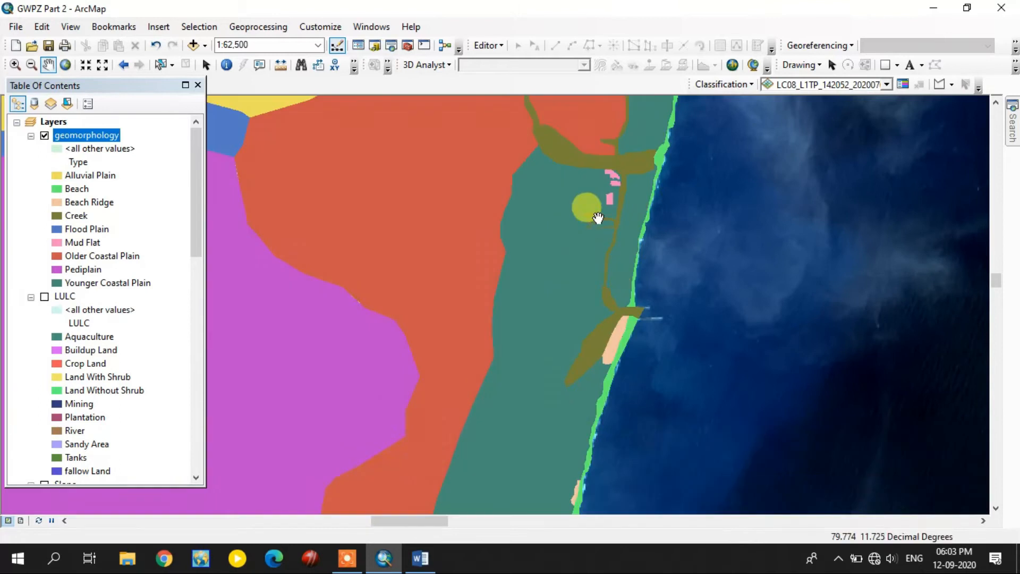
{"action": "left_click_drag", "start_coordinate": [597, 215], "coordinate": [594, 349]}
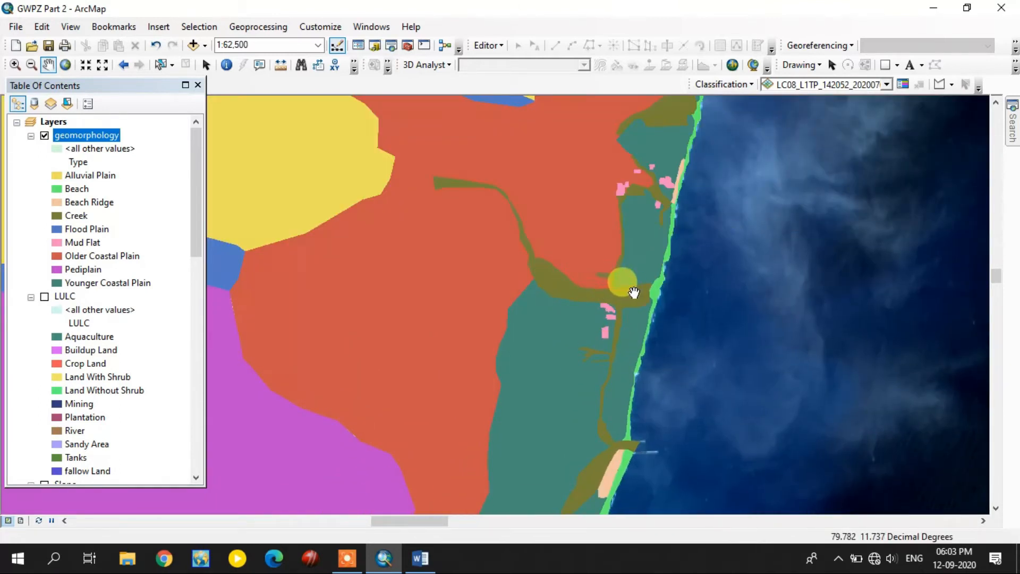
Hide the Landsat composite so that only the full extent of the geomorphology layer is displayed.
{"action": "scroll", "coordinate": [591, 276], "scroll_direction": "down", "scroll_amount": 4}
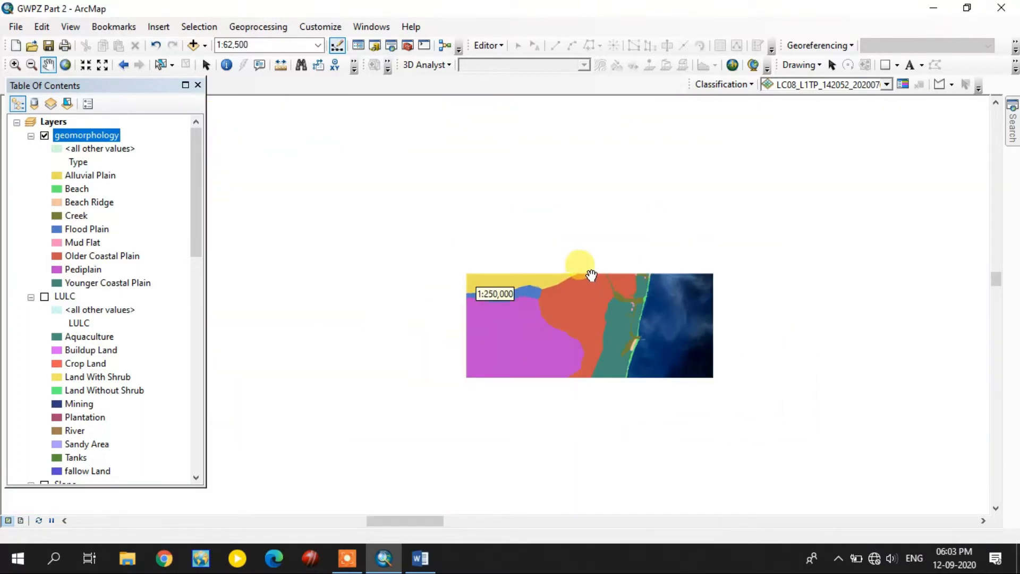
{"action": "scroll", "coordinate": [600, 282], "scroll_direction": "down", "scroll_amount": 3}
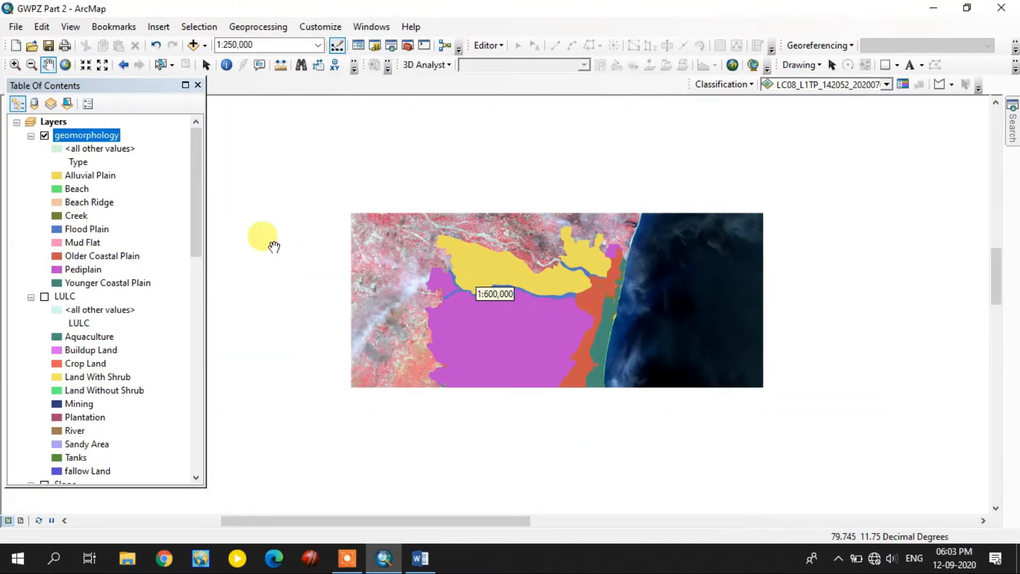
{"action": "scroll", "coordinate": [122, 263], "scroll_direction": "down", "scroll_amount": 15}
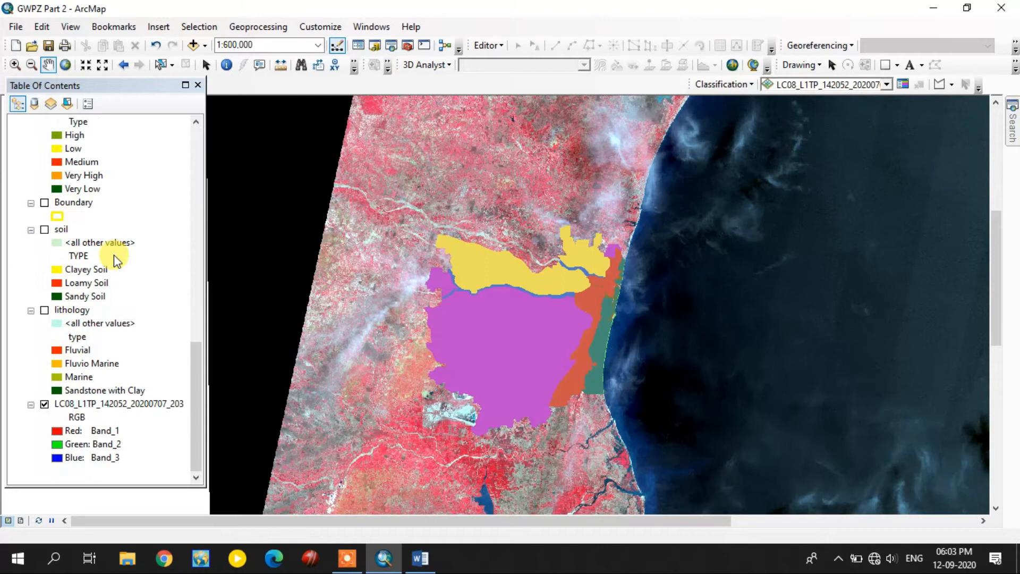
{"action": "left_click", "coordinate": [44, 404]}
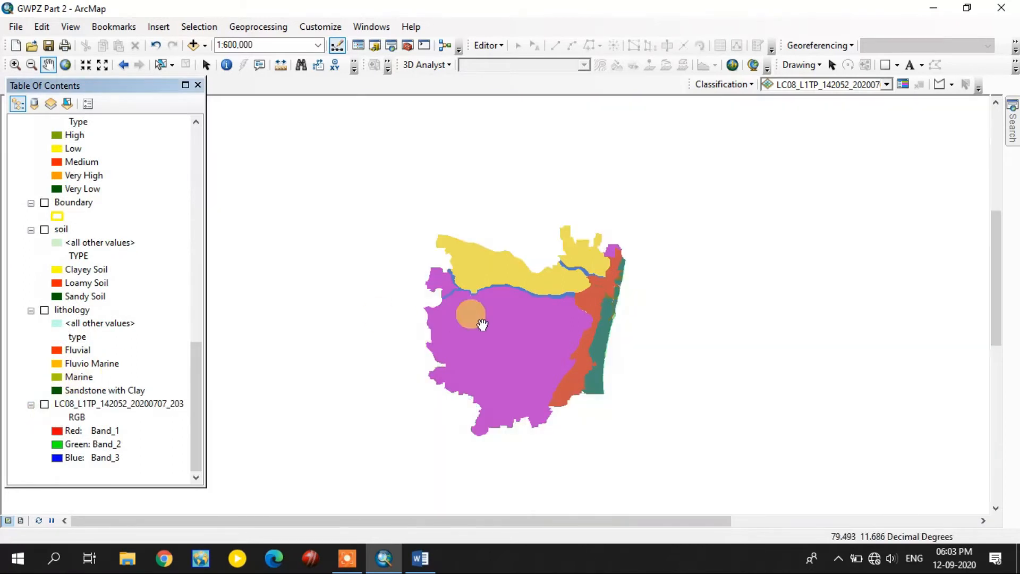
{"action": "scroll", "coordinate": [482, 324], "scroll_direction": "down", "scroll_amount": 1}
Review all thematic layers in the layer list, hiding the geomorphology layer meanwhile and showing it again.
{"action": "scroll", "coordinate": [91, 292], "scroll_direction": "up", "scroll_amount": 9}
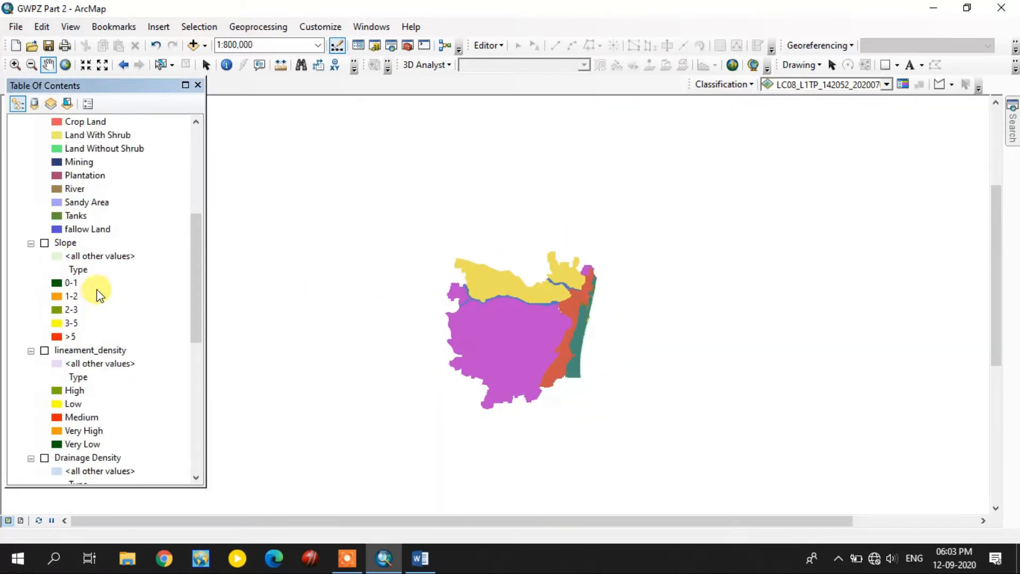
{"action": "scroll", "coordinate": [98, 276], "scroll_direction": "up", "scroll_amount": 6}
{"action": "left_click", "coordinate": [44, 135]}
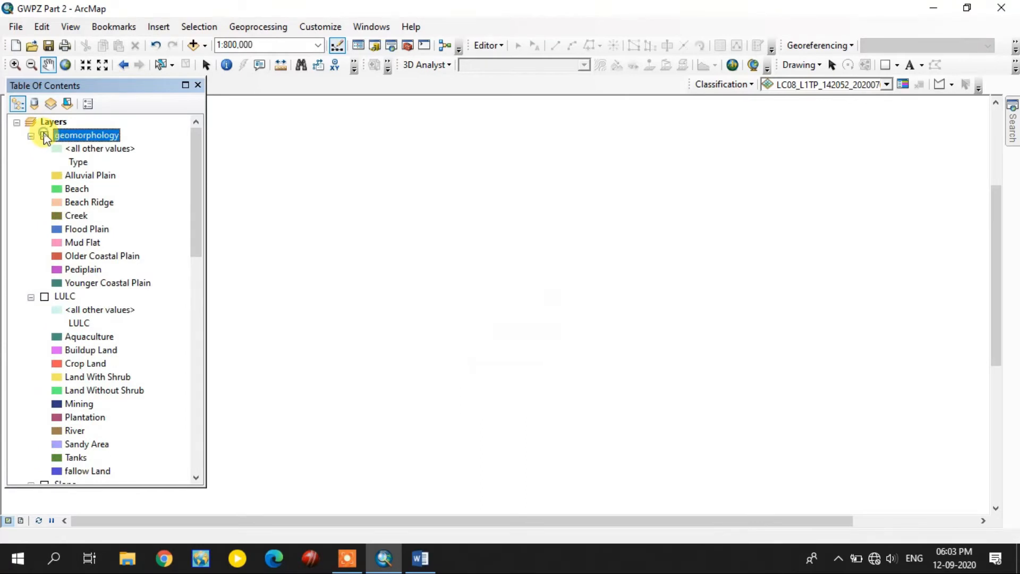
{"action": "scroll", "coordinate": [100, 255], "scroll_direction": "down", "scroll_amount": 14}
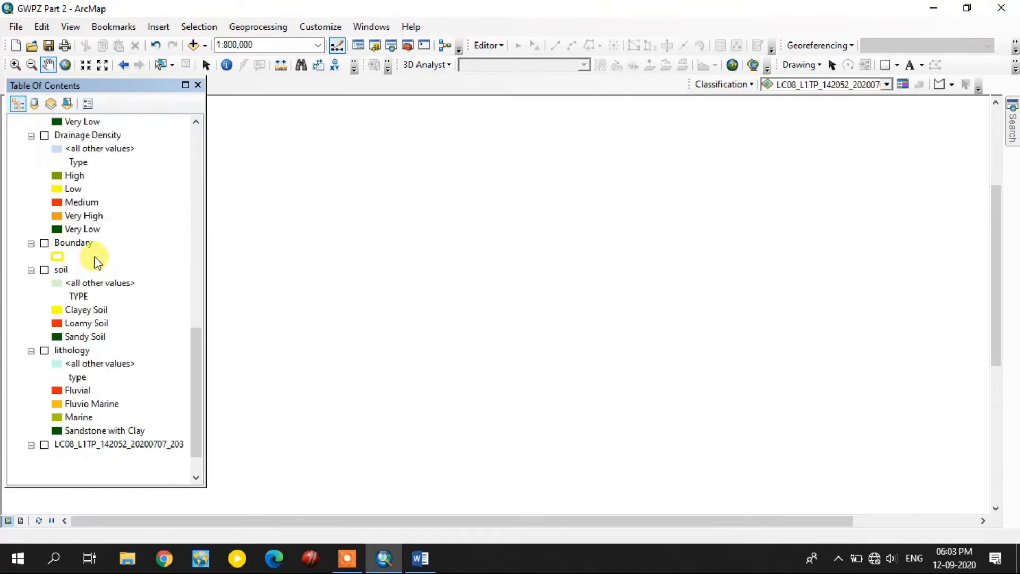
{"action": "scroll", "coordinate": [111, 259], "scroll_direction": "down", "scroll_amount": 1}
{"action": "scroll", "coordinate": [136, 220], "scroll_direction": "up", "scroll_amount": 8}
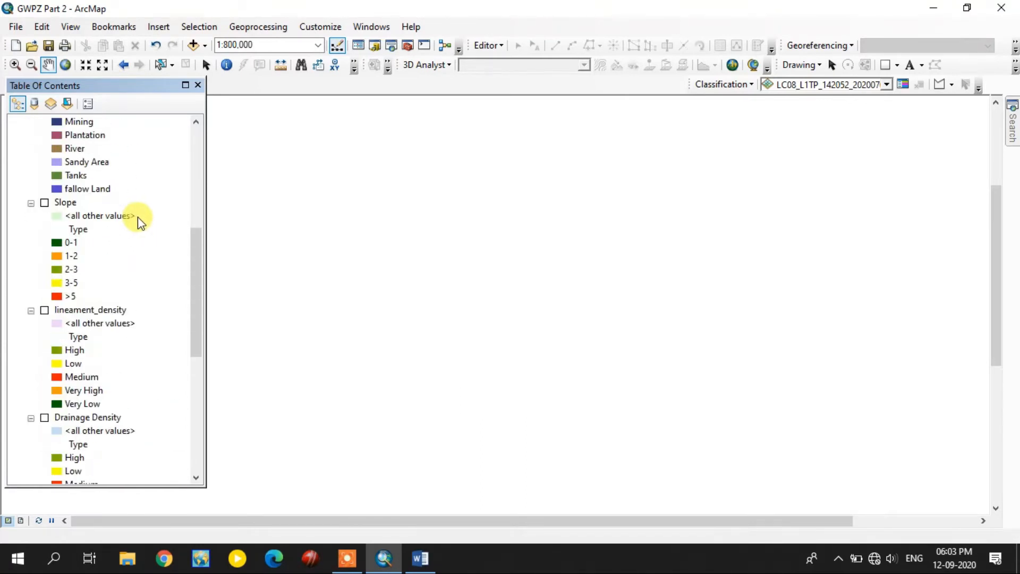
{"action": "scroll", "coordinate": [139, 222], "scroll_direction": "up", "scroll_amount": 7}
{"action": "left_click", "coordinate": [44, 136]}
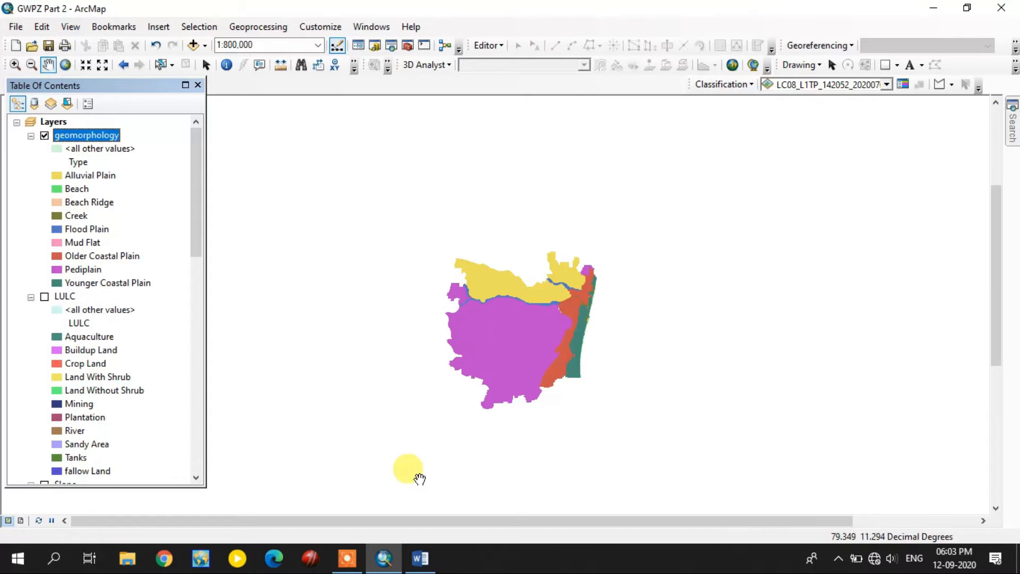
Switch to the GWPZ Tables document in Word and examine the Geomorphology row's values for each factor in the weight table.
{"action": "left_click", "coordinate": [420, 559]}
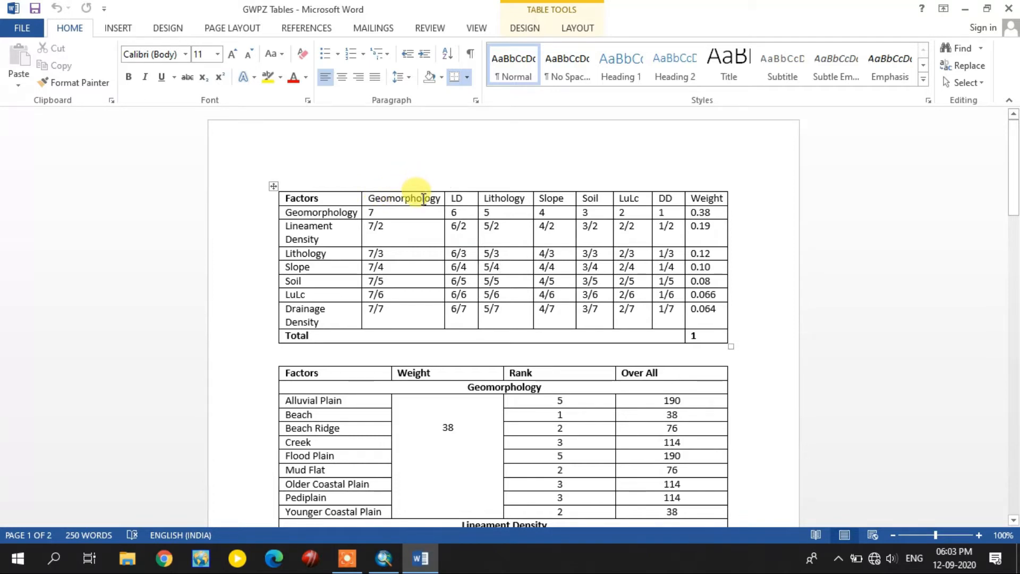
{"action": "left_click_drag", "start_coordinate": [376, 213], "coordinate": [353, 210]}
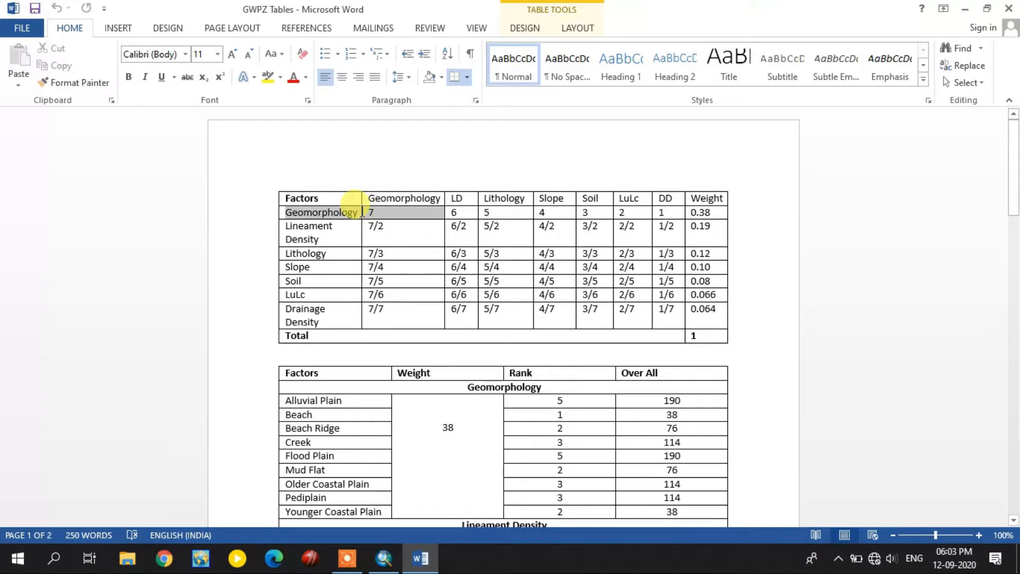
{"action": "left_click", "coordinate": [394, 215]}
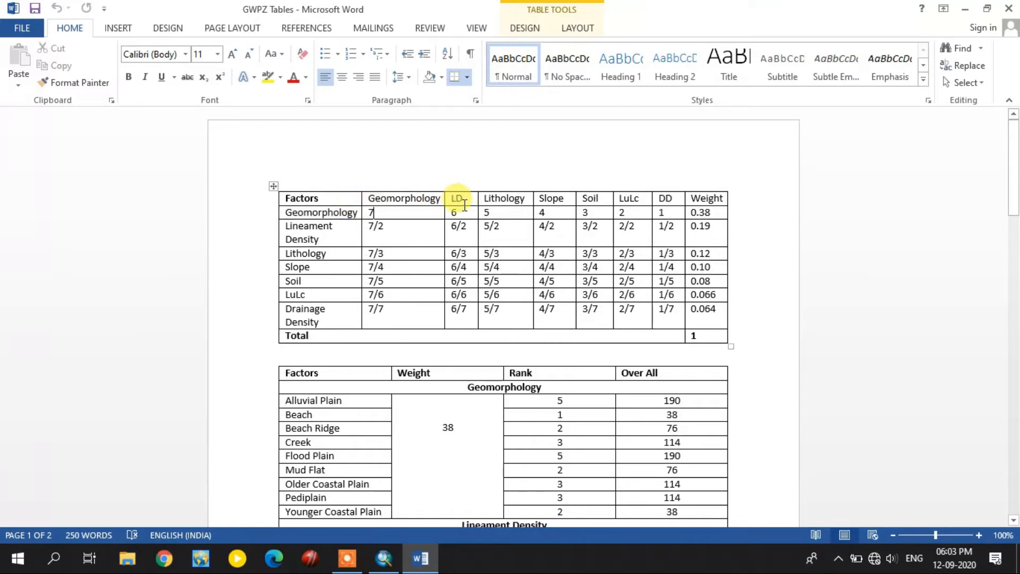
{"action": "left_click_drag", "start_coordinate": [466, 212], "coordinate": [450, 211]}
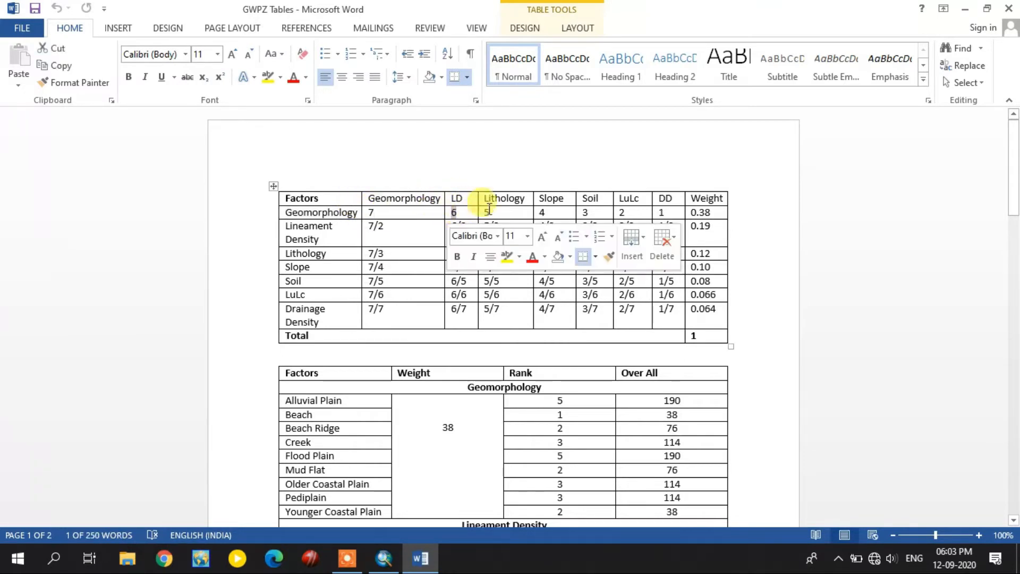
{"action": "left_click_drag", "start_coordinate": [506, 213], "coordinate": [481, 212]}
{"action": "left_click_drag", "start_coordinate": [554, 211], "coordinate": [526, 212]}
{"action": "left_click_drag", "start_coordinate": [596, 212], "coordinate": [660, 213]}
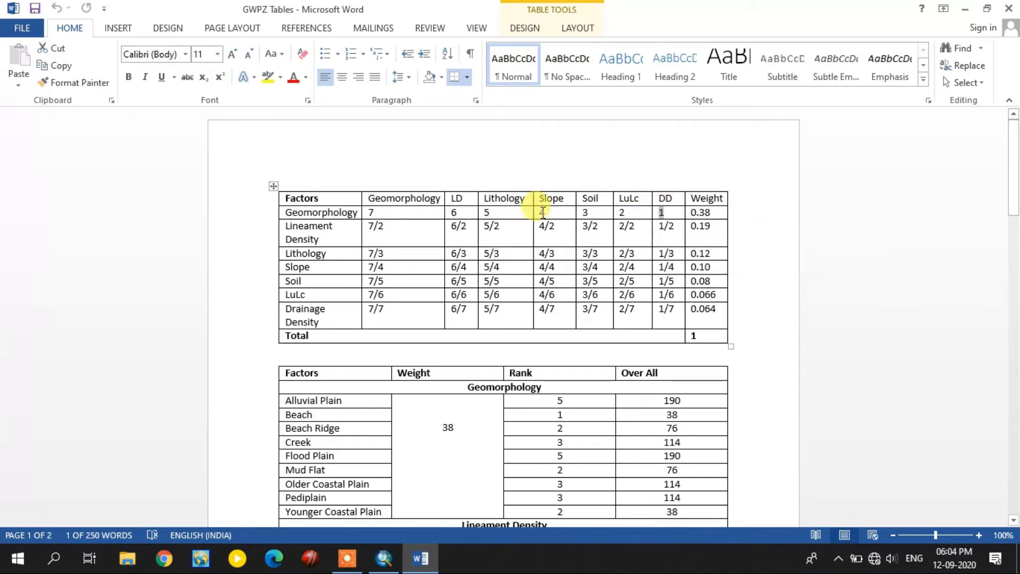
{"action": "left_click", "coordinate": [406, 210]}
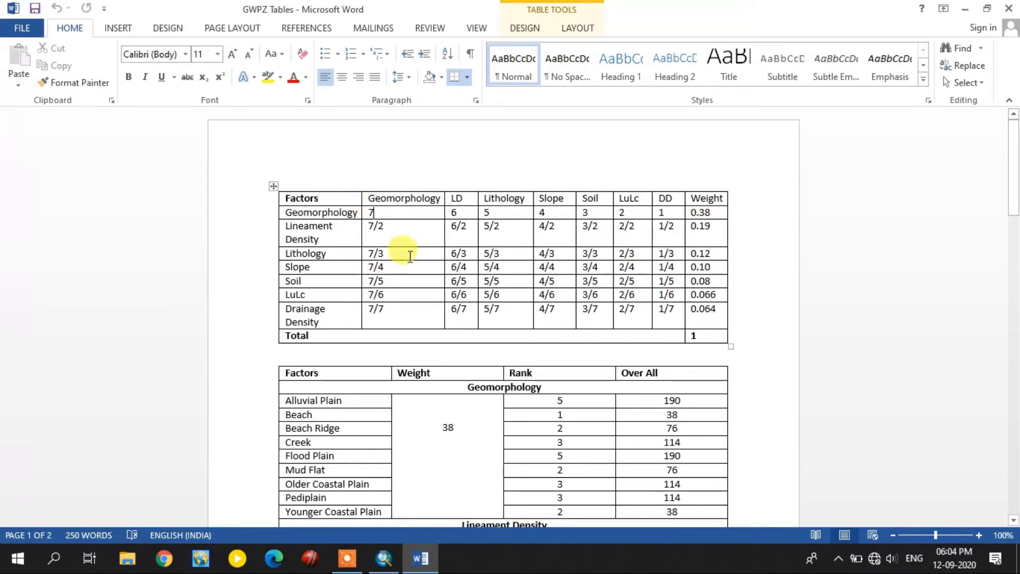
Examine the fractions in the Geomorphology column of the weight table, from Lineament Density down to Drainage Density.
{"action": "double_click", "coordinate": [379, 227]}
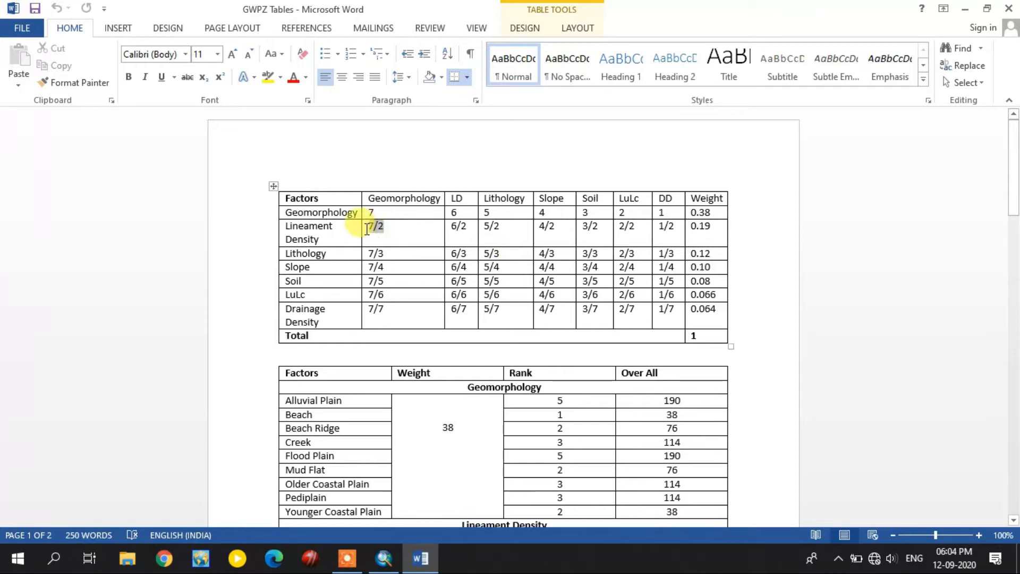
{"action": "left_click", "coordinate": [397, 311]}
{"action": "left_click", "coordinate": [385, 253]}
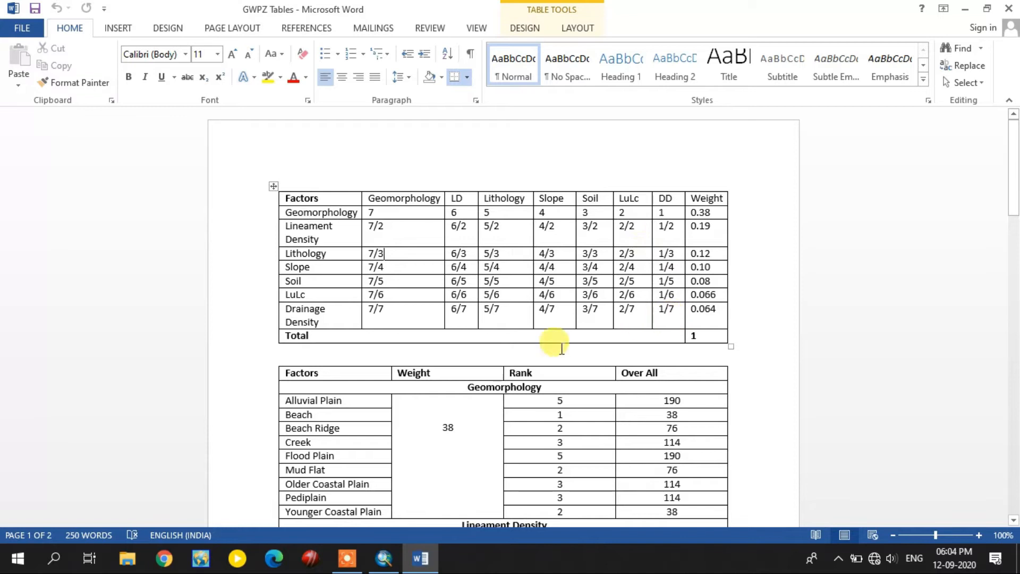
{"action": "left_click", "coordinate": [383, 227]}
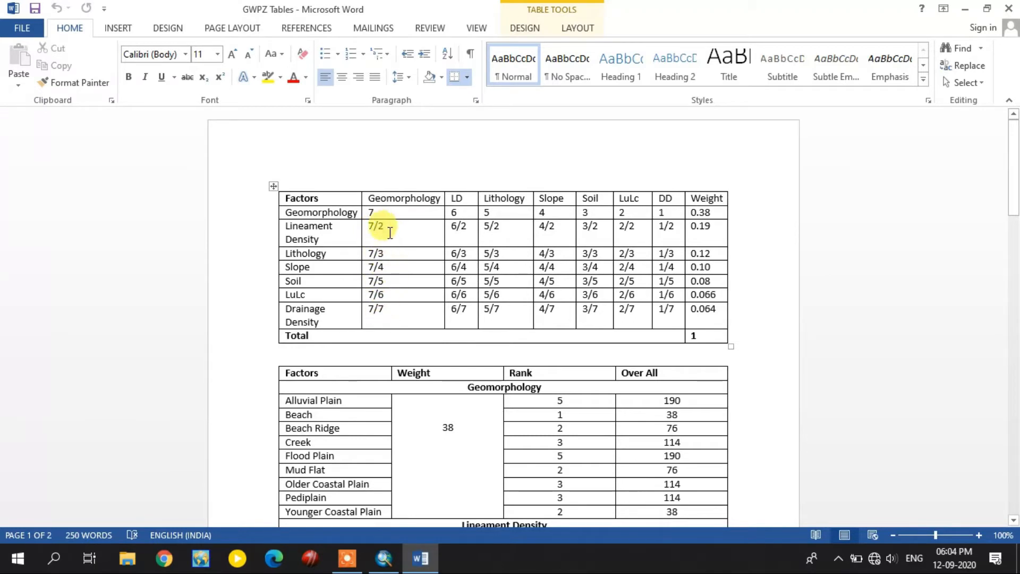
Open Calculator and place it beside the weight table, narrowing its window so the Geomorphology column stays readable.
{"action": "left_click", "coordinate": [9, 564]}
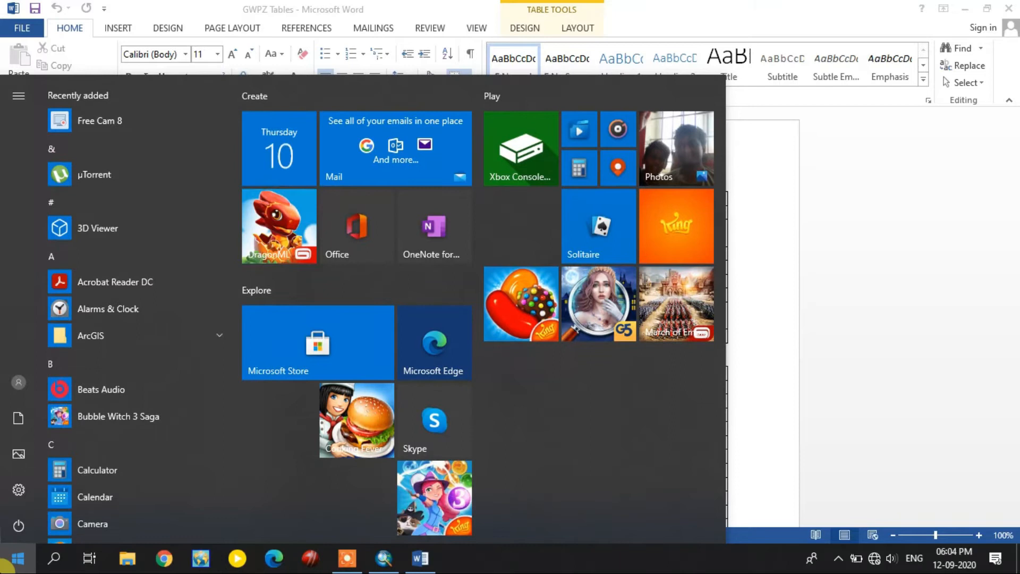
{"action": "type", "text": "ca"}
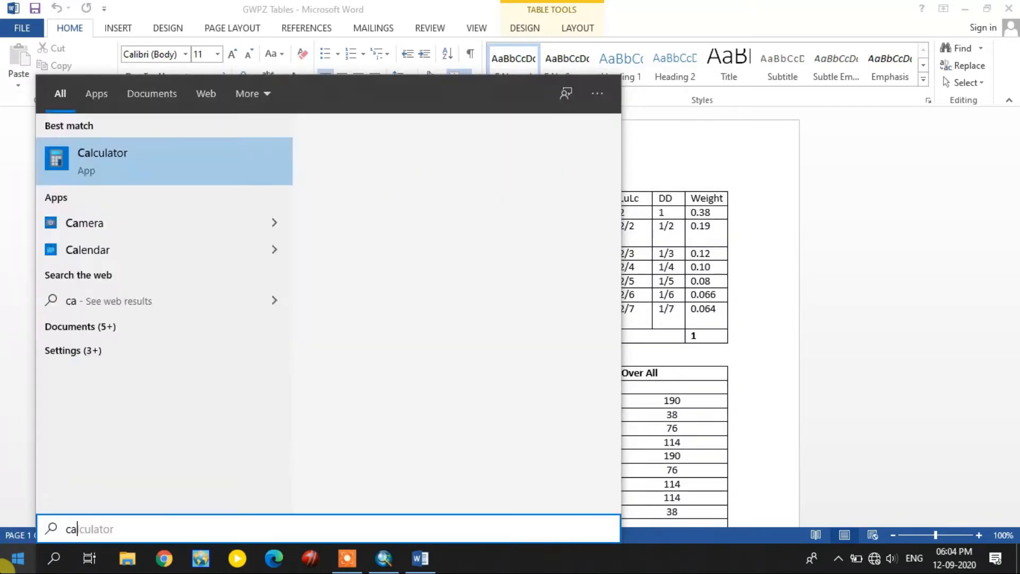
{"action": "key", "text": "Return"}
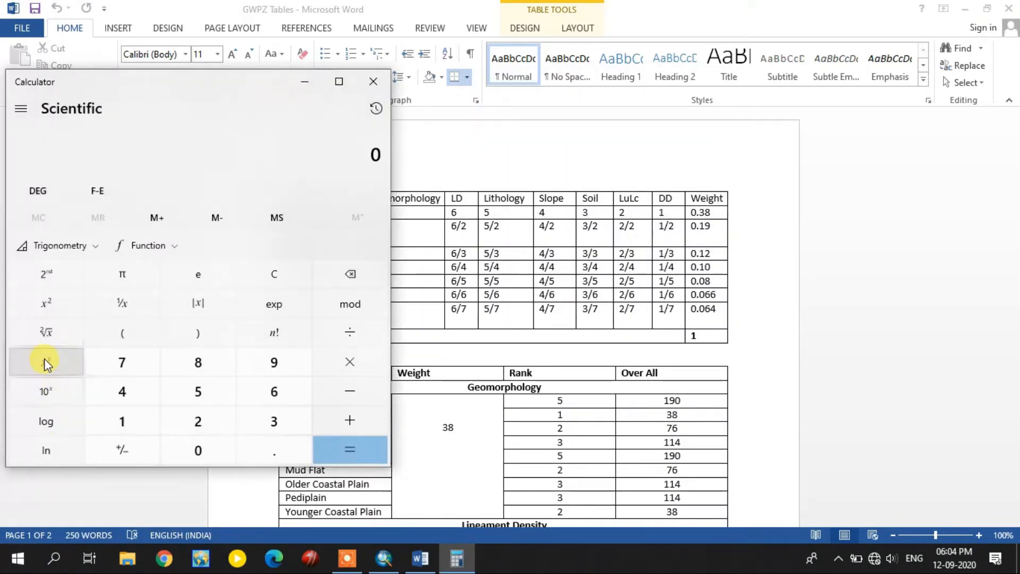
{"action": "left_click_drag", "start_coordinate": [193, 85], "coordinate": [770, 110]}
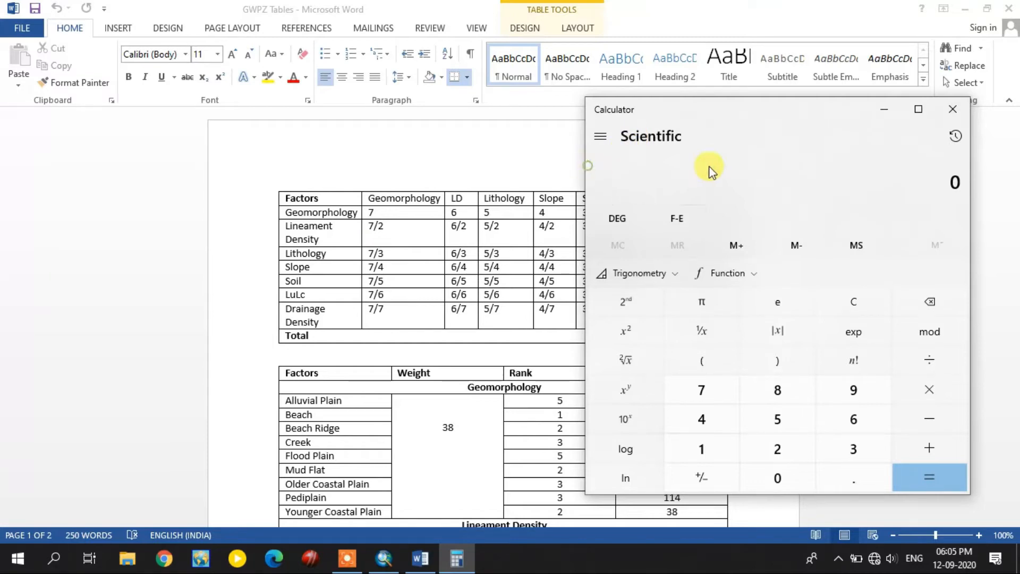
{"action": "left_click_drag", "start_coordinate": [589, 167], "coordinate": [647, 167]}
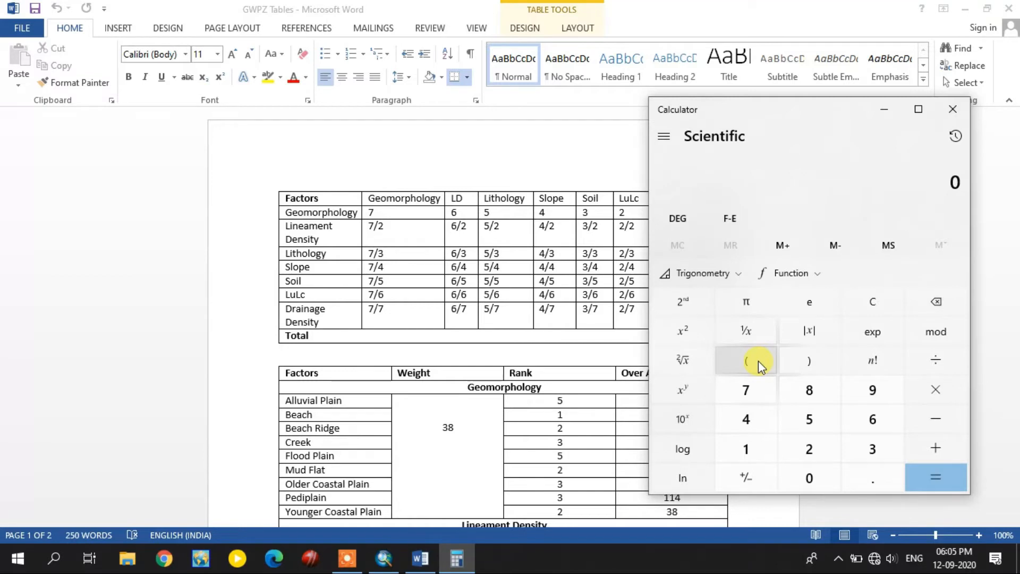
{"action": "key", "text": "7"}
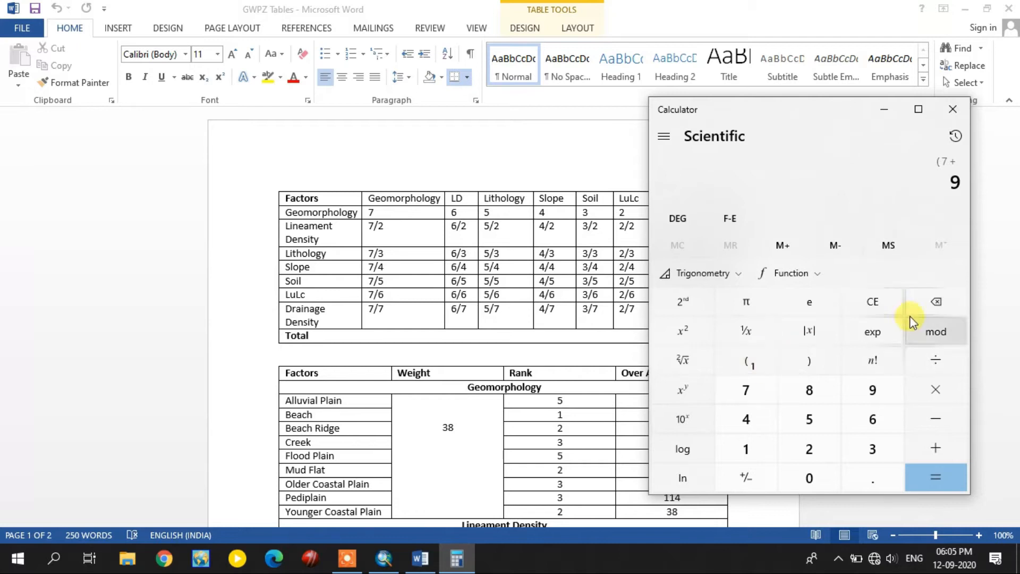
{"action": "left_click", "coordinate": [856, 301]}
{"action": "left_click", "coordinate": [858, 302]}
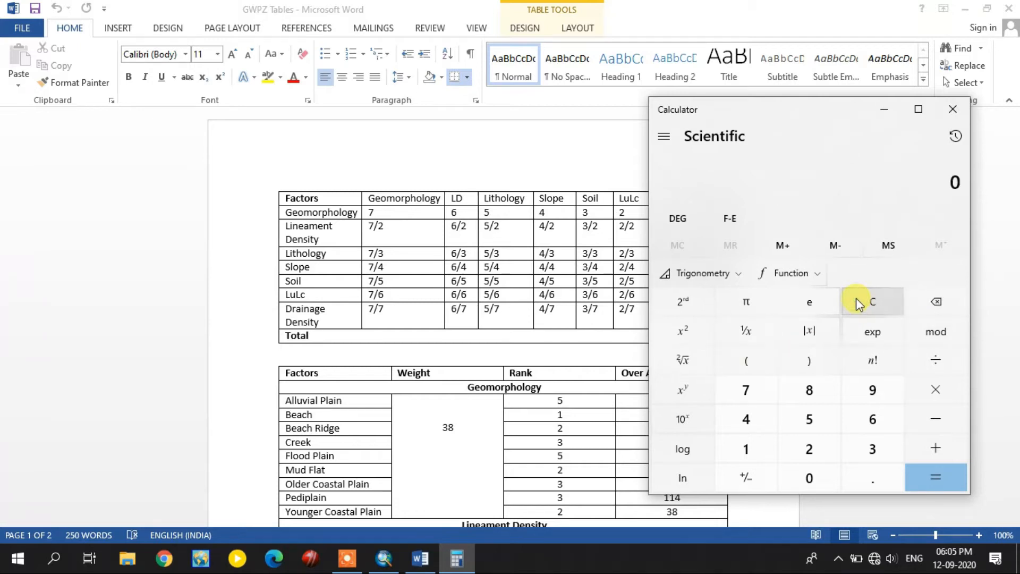
Enter the first three terms of the Geomorphology column sum as 7 + (7÷2) + (7÷3).
{"action": "key", "text": "7"}
{"action": "key", "text": "plus"}
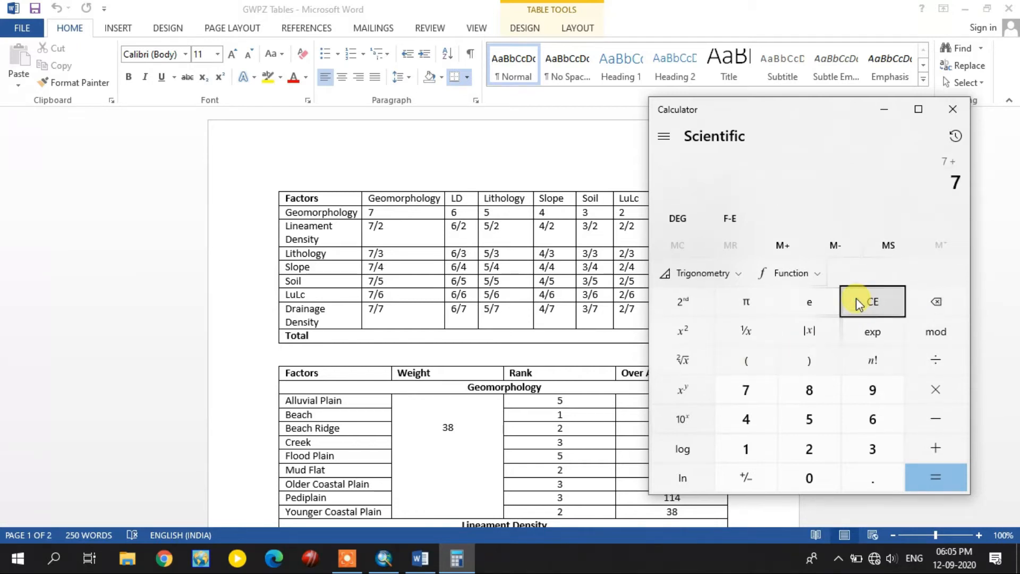
{"action": "key", "text": "parenleft"}
{"action": "key", "text": "7"}
{"action": "key", "text": "slash"}
{"action": "key", "text": "2"}
{"action": "key", "text": "parenright"}
{"action": "key", "text": "plus"}
{"action": "key", "text": "parenleft"}
{"action": "key", "text": "7"}
{"action": "key", "text": "slash"}
{"action": "key", "text": "3"}
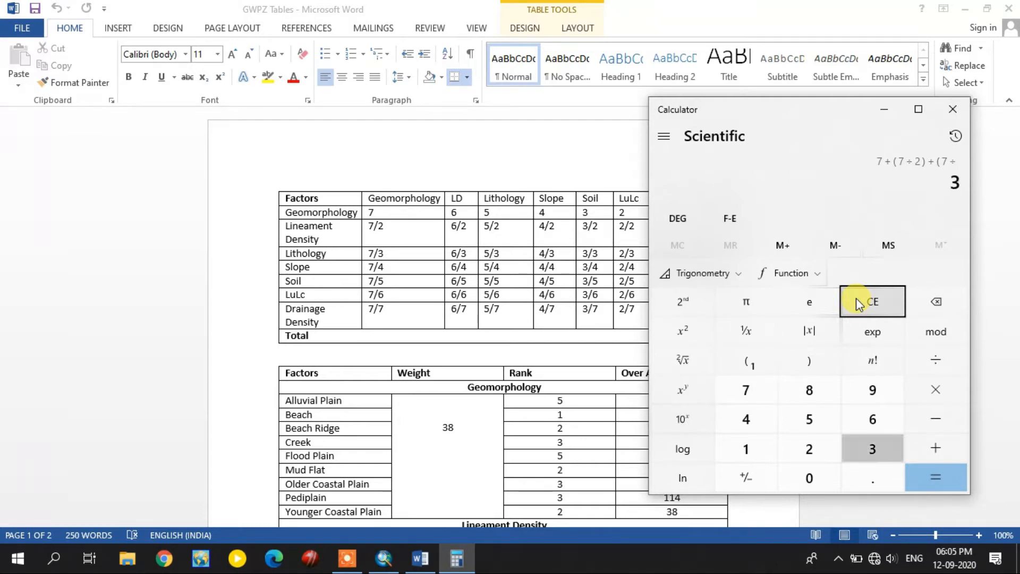
{"action": "key", "text": "parenright"}
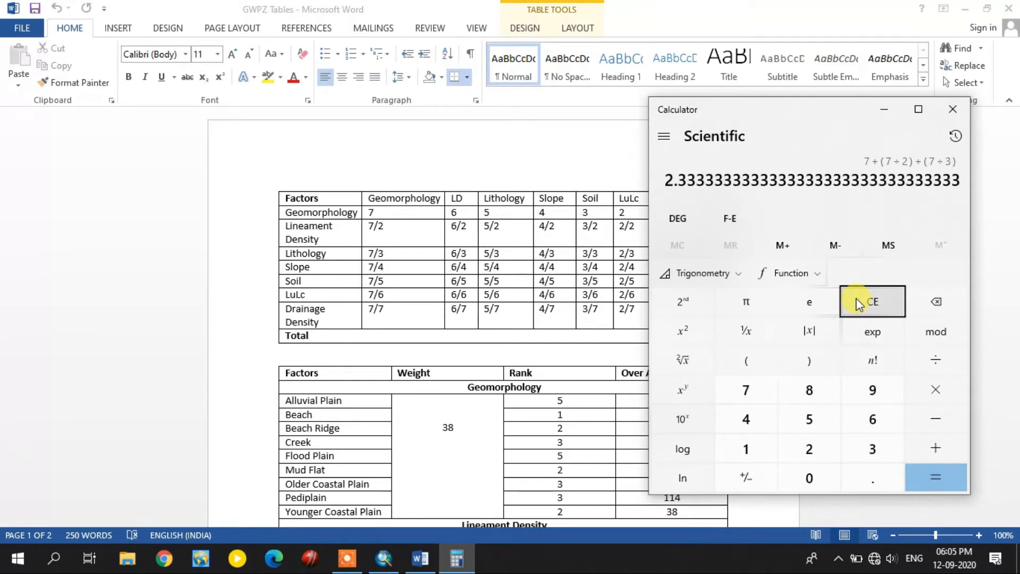
Add the Slope and Soil terms (7÷4) and (7÷5) to the Geomorphology column sum.
{"action": "key", "text": "plus"}
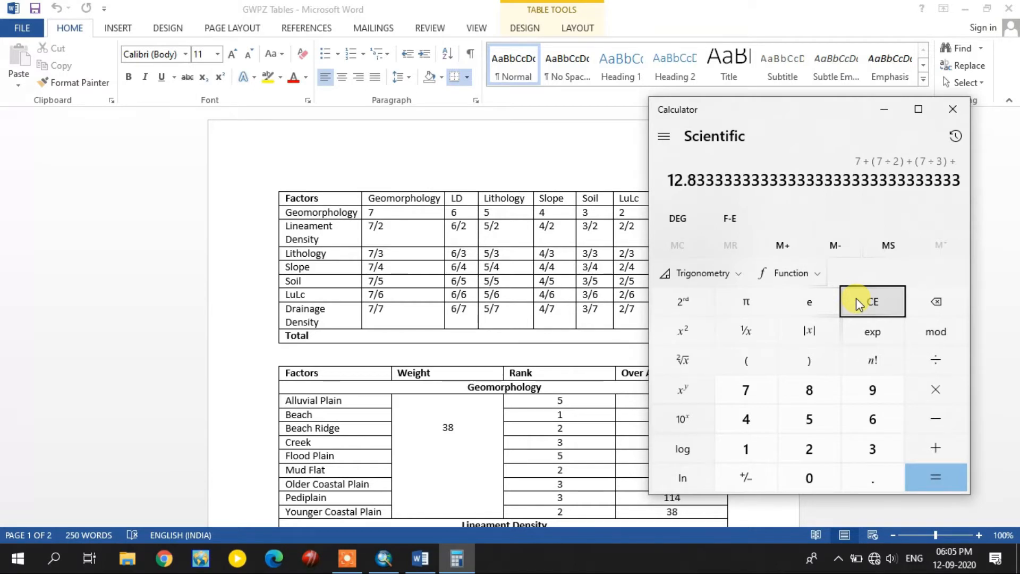
{"action": "key", "text": "parenleft"}
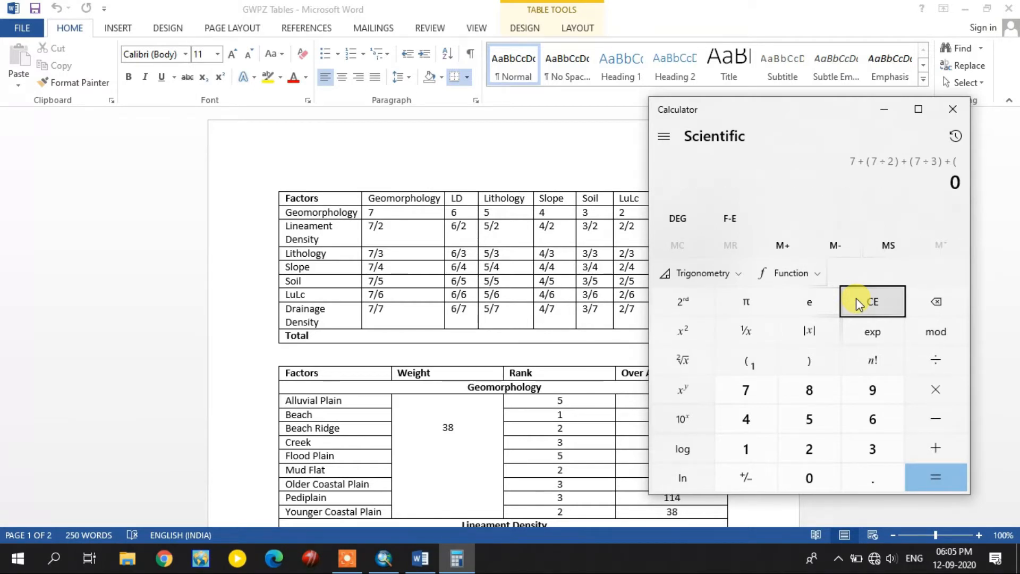
{"action": "key", "text": "7"}
{"action": "key", "text": "slash"}
{"action": "key", "text": "4"}
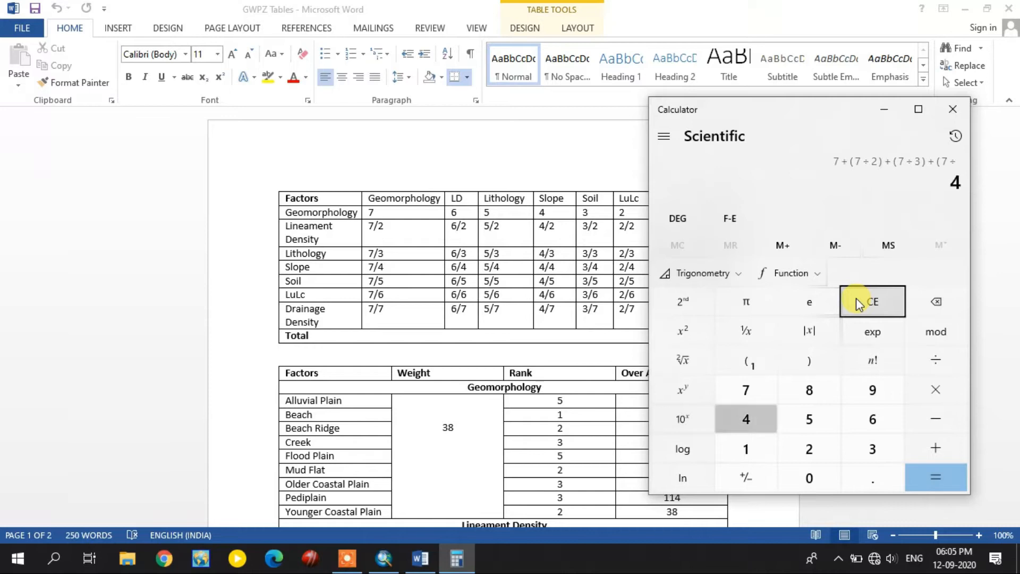
{"action": "key", "text": "parenright"}
{"action": "key", "text": "plus"}
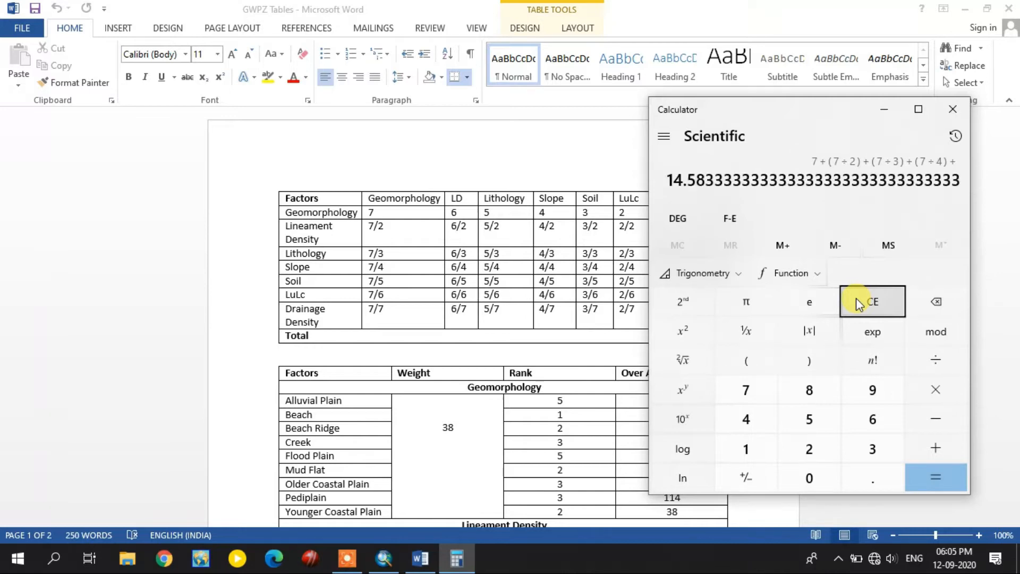
{"action": "key", "text": "parenleft"}
{"action": "key", "text": "7"}
{"action": "key", "text": "slash"}
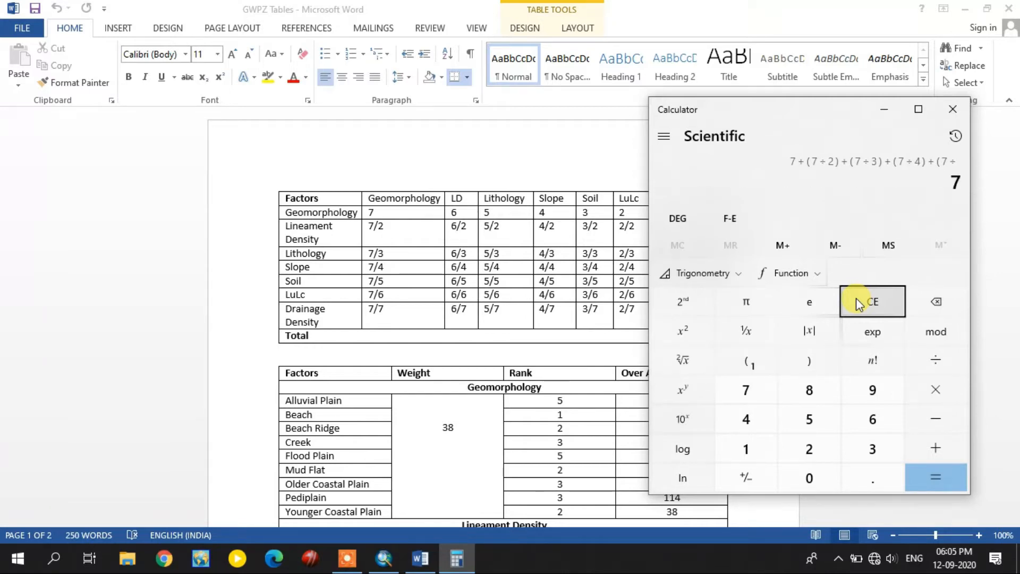
{"action": "key", "text": "5"}
{"action": "key", "text": "parenright"}
Add the LuLc and Drainage Density terms (7÷6) and (7÷7), and evaluate the Geomorphology column sum.
{"action": "key", "text": "plus"}
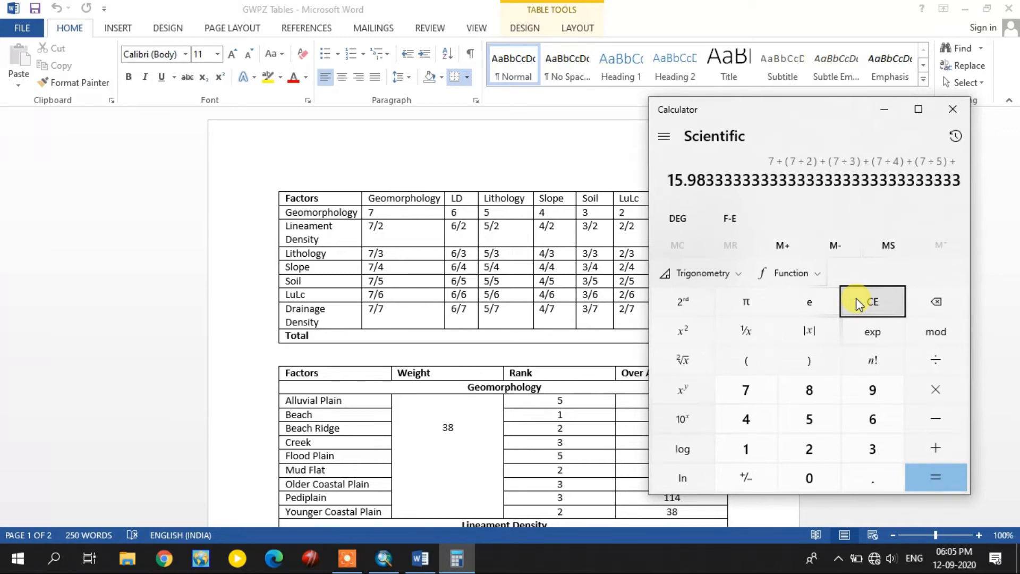
{"action": "key", "text": "parenleft"}
{"action": "key", "text": "7"}
{"action": "key", "text": "slash"}
{"action": "key", "text": "6"}
{"action": "key", "text": "parenright"}
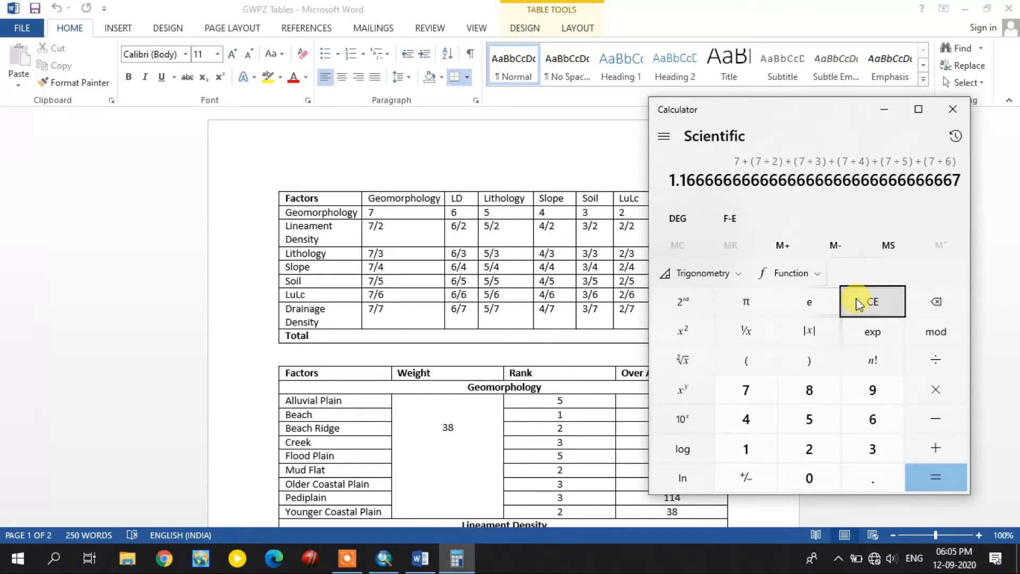
{"action": "key", "text": "plus"}
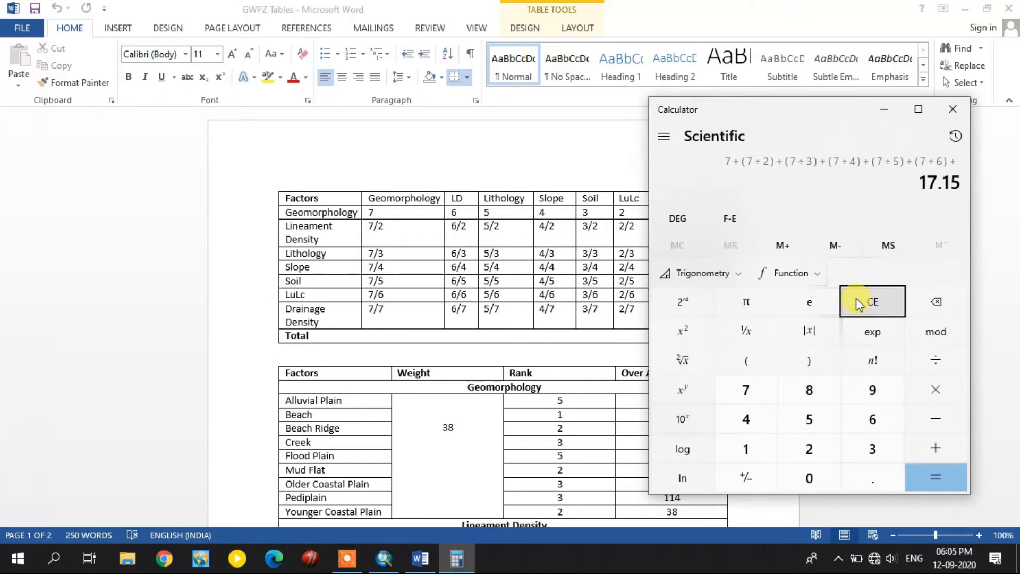
{"action": "key", "text": "parenleft"}
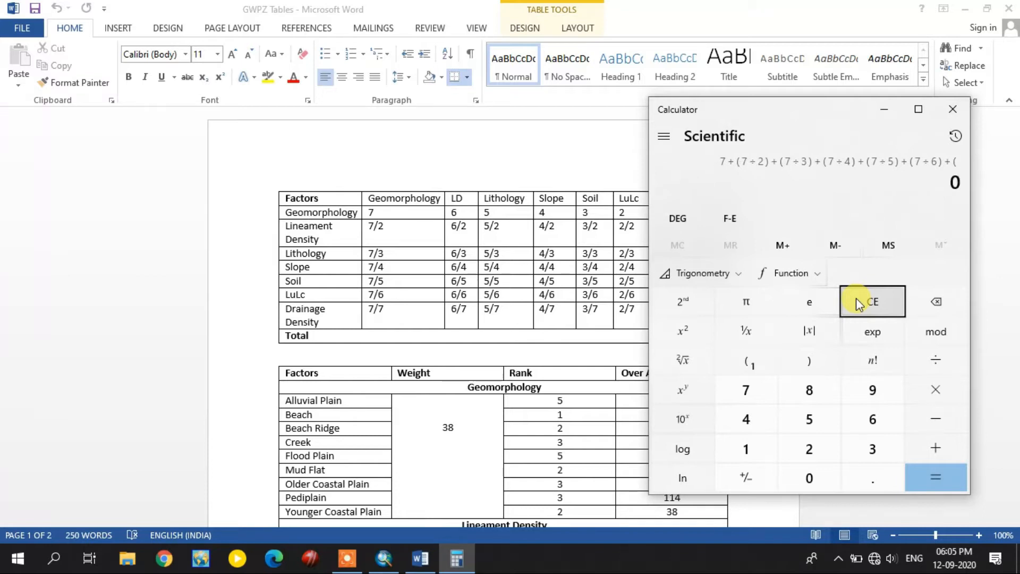
{"action": "type", "text": "7/7"}
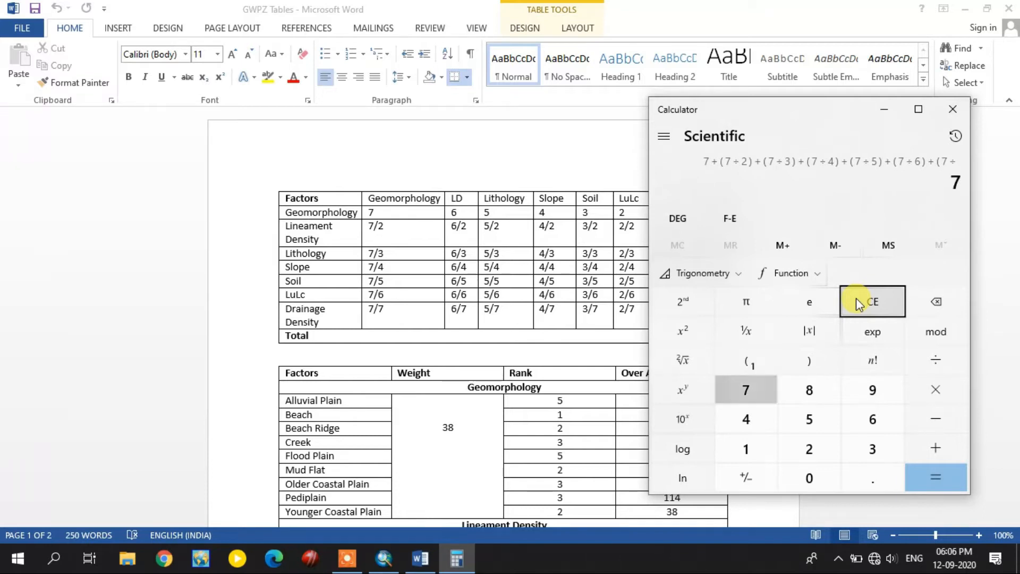
{"action": "type", "text": ")"}
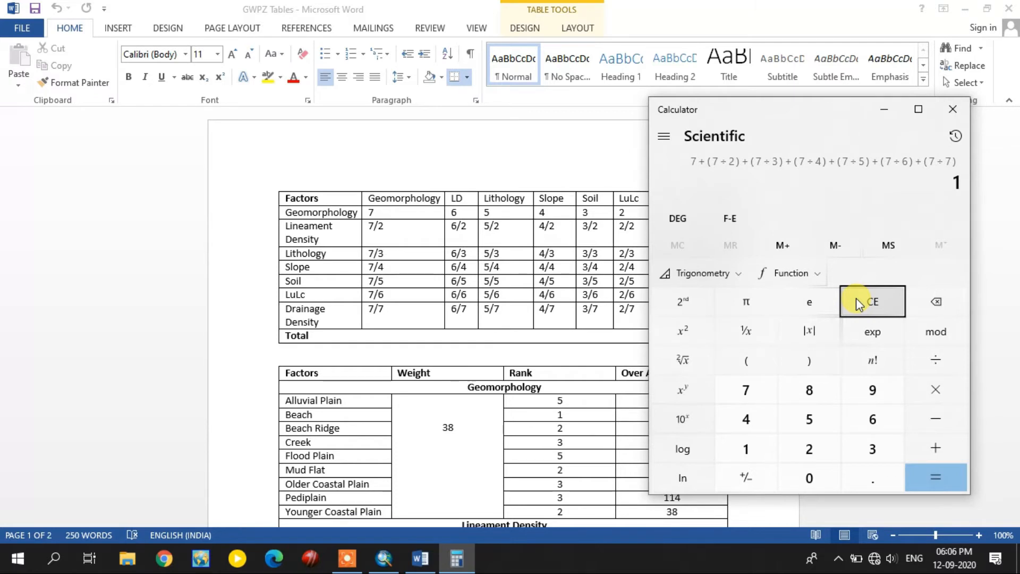
{"action": "key", "text": "Return"}
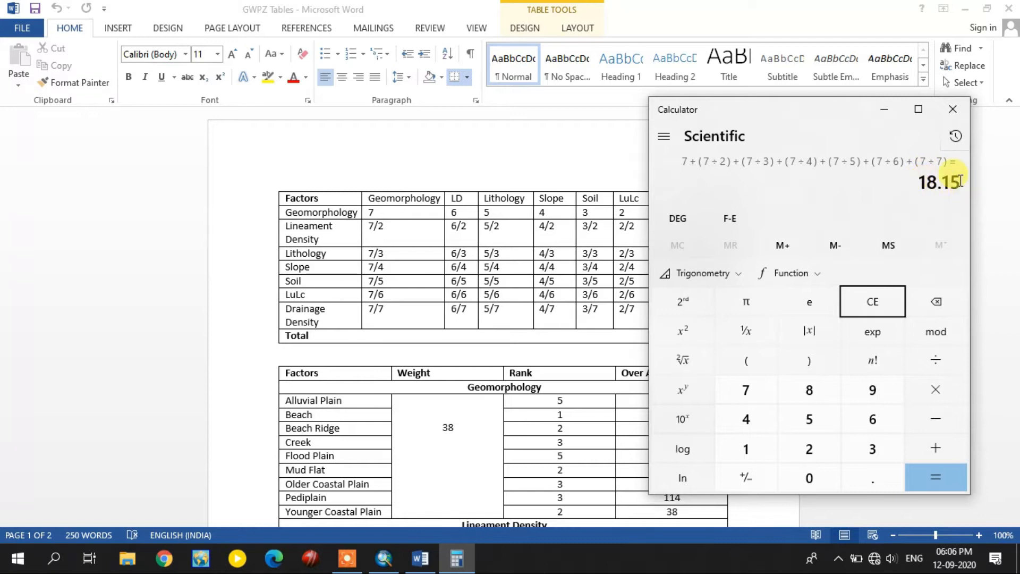
Move Calculator off the Weight column and compute the Geomorphology weight as 7 ÷ 18.15.
{"action": "left_click_drag", "start_coordinate": [831, 109], "coordinate": [212, 104]}
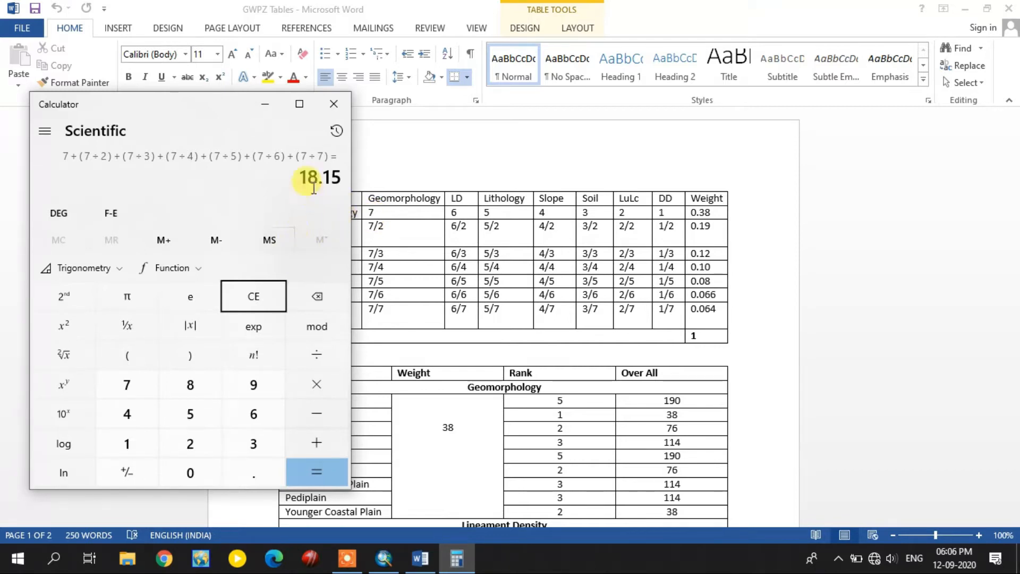
{"action": "left_click", "coordinate": [265, 295]}
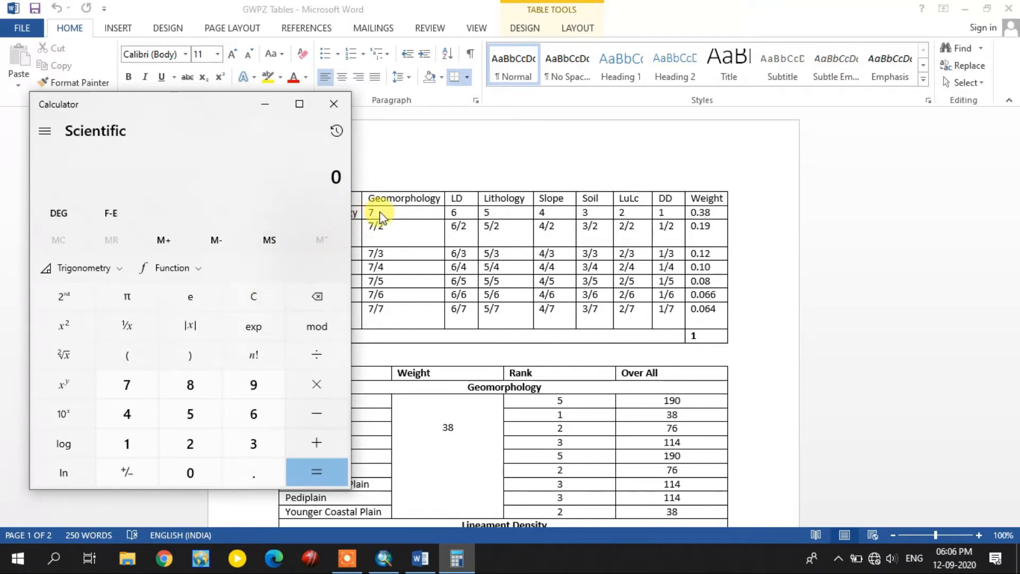
{"action": "type", "text": "7"}
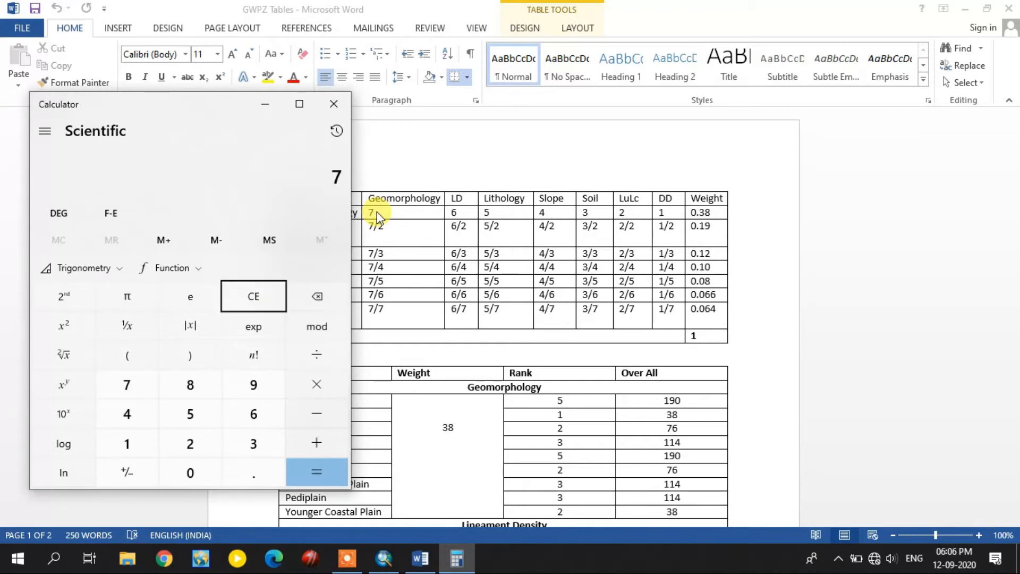
{"action": "type", "text": "15"}
{"action": "key", "text": "Return"}
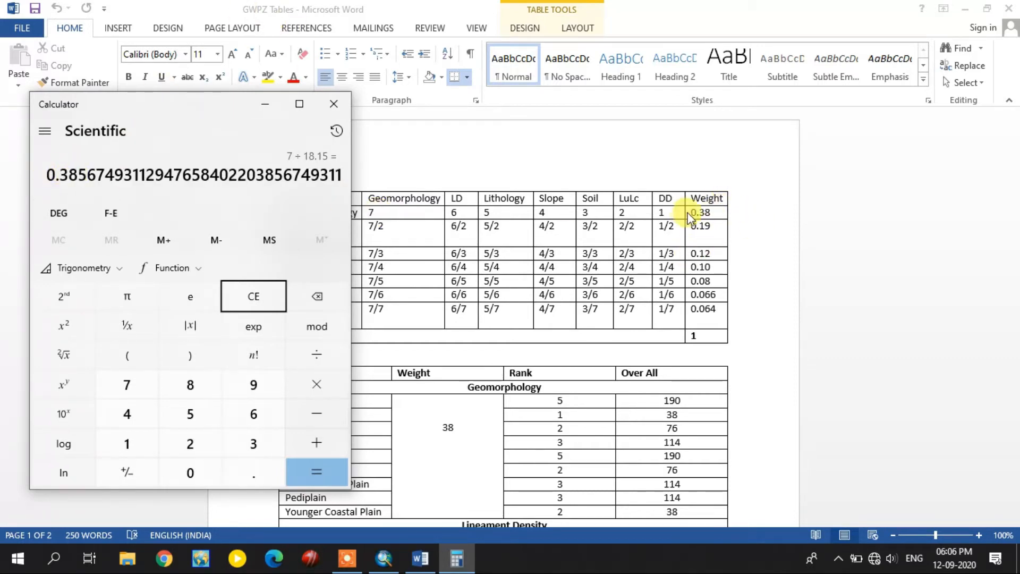
Compute the Lineament Density weight as 3.5 ÷ 18.15, and close Calculator.
{"action": "left_click", "coordinate": [239, 288]}
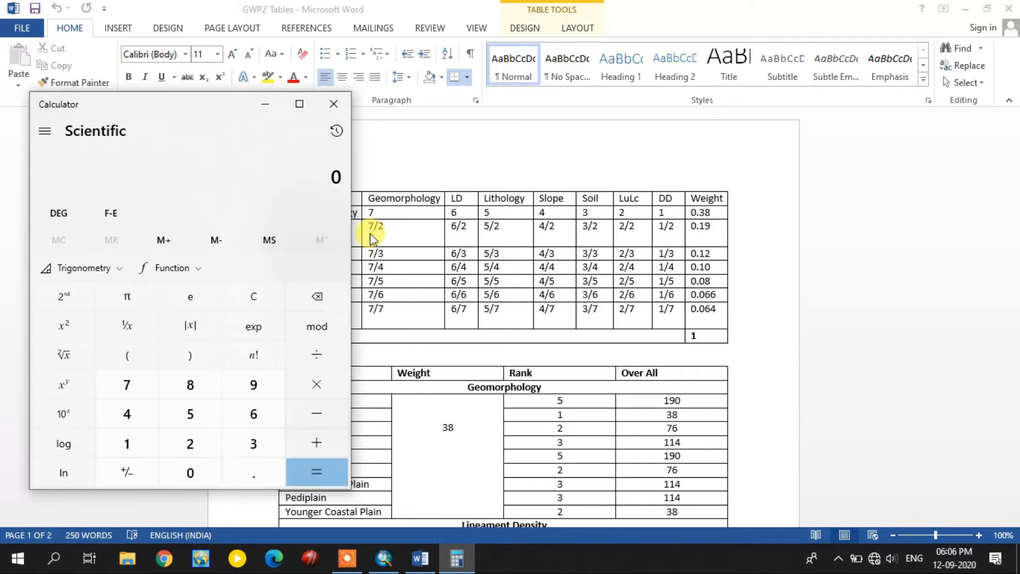
{"action": "type", "text": "3"}
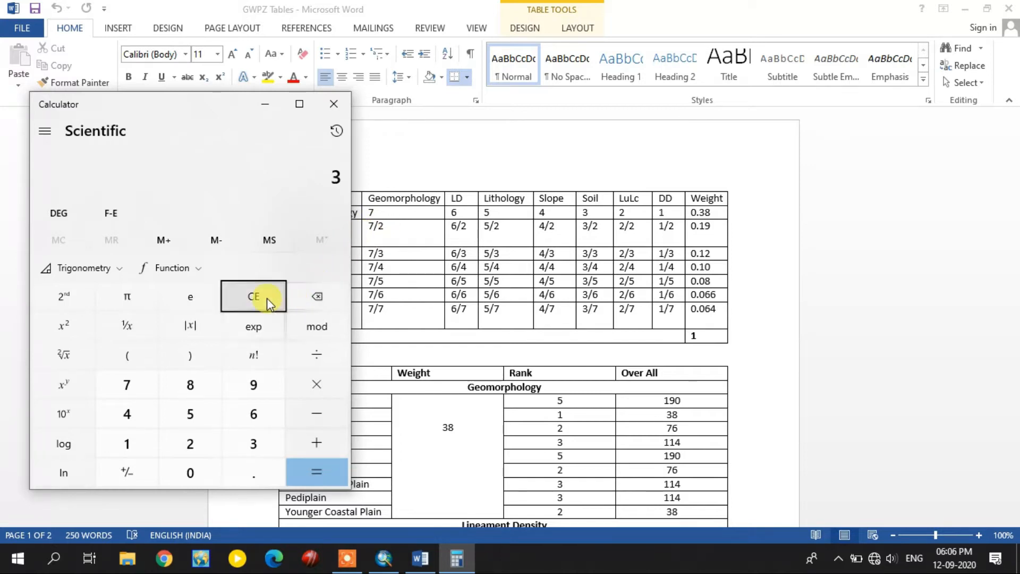
{"action": "type", "text": ".5/18.15"}
{"action": "key", "text": "Return"}
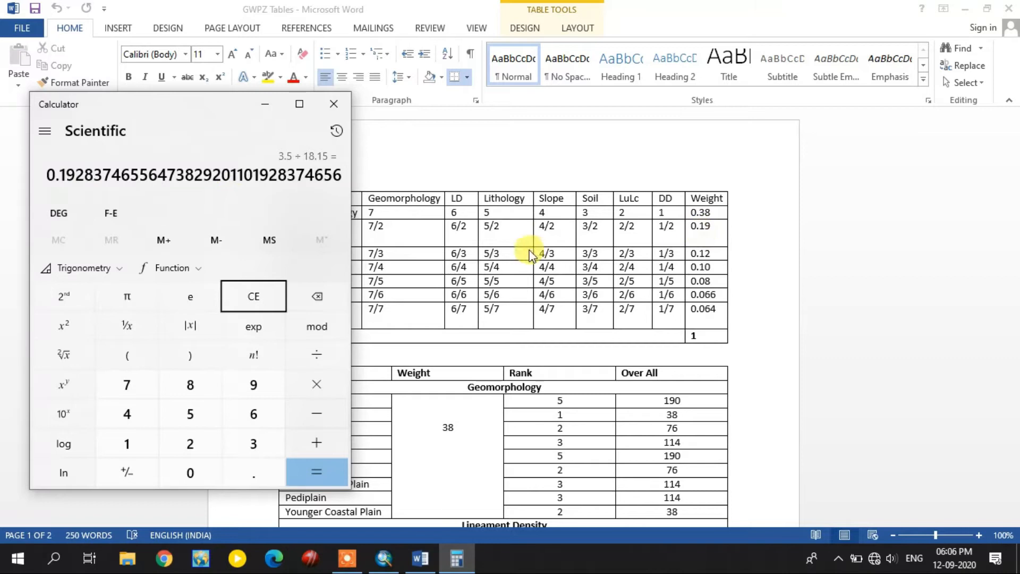
{"action": "left_click", "coordinate": [333, 104]}
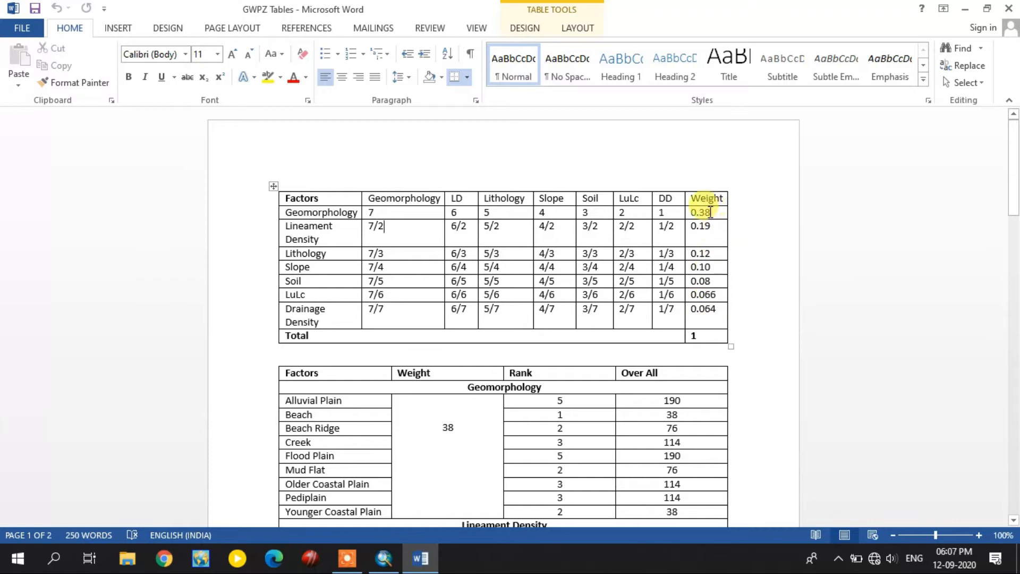
Examine the Weight column from Geomorphology to Drainage Density, its Total, and the rank table below.
{"action": "double_click", "coordinate": [692, 336]}
{"action": "left_click", "coordinate": [672, 355]}
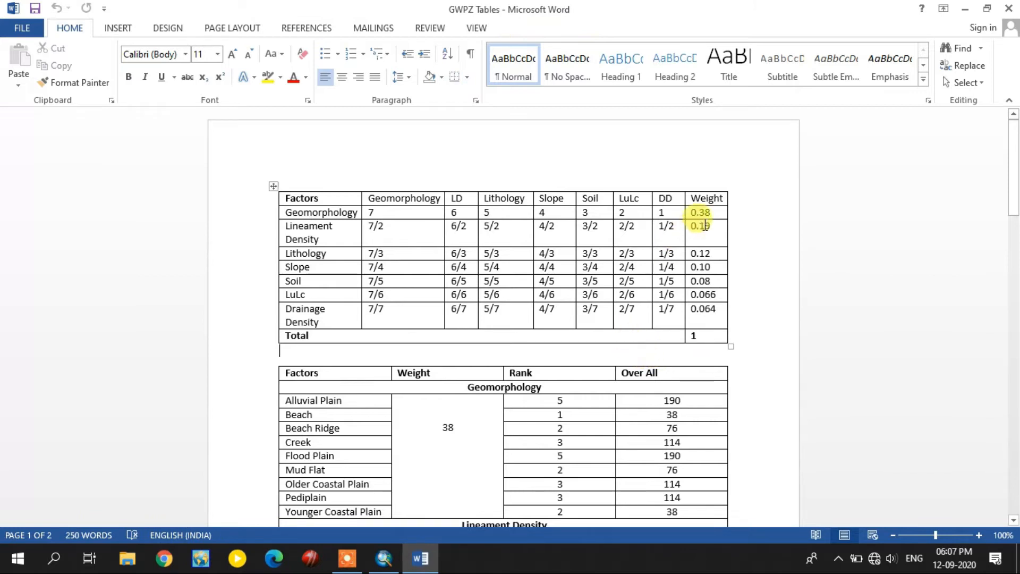
{"action": "left_click_drag", "start_coordinate": [710, 212], "coordinate": [351, 259]}
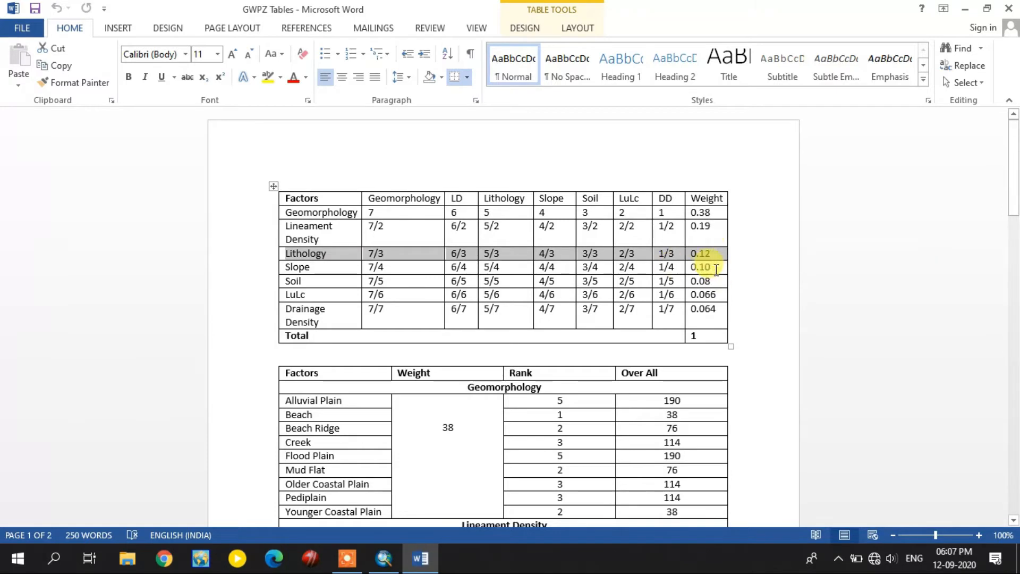
{"action": "left_click", "coordinate": [717, 270]}
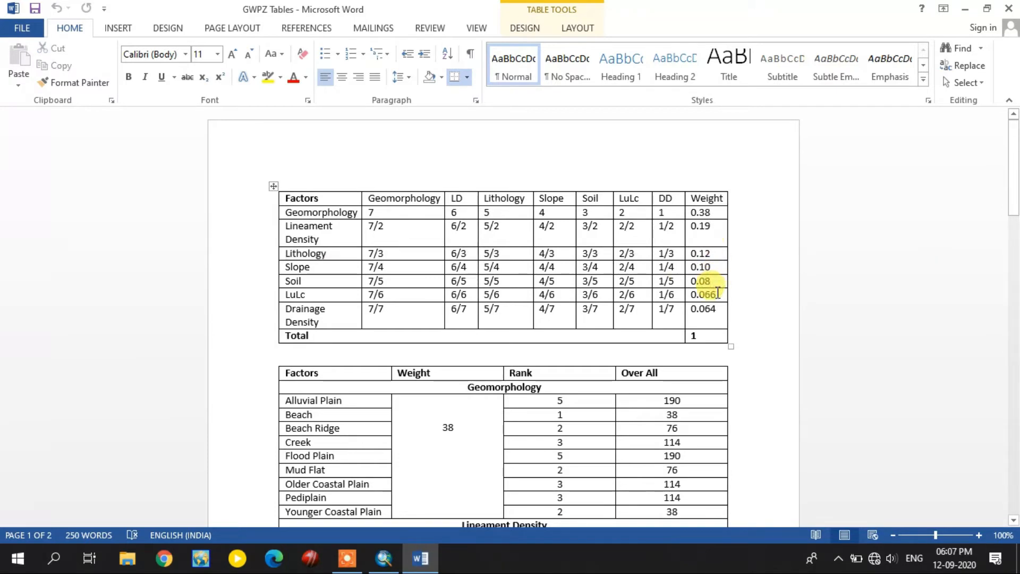
{"action": "left_click", "coordinate": [717, 313]}
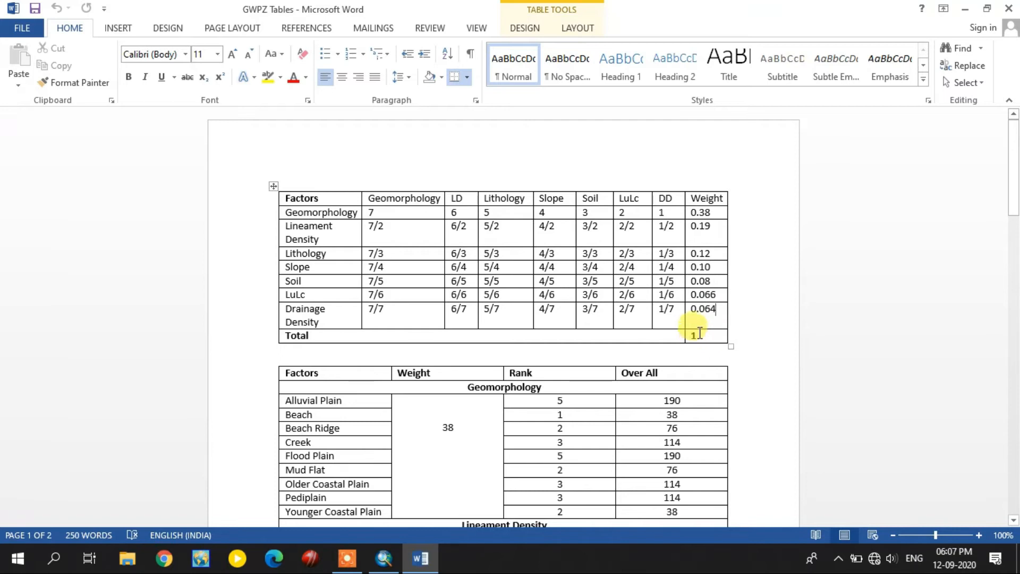
{"action": "scroll", "coordinate": [698, 329], "scroll_direction": "down", "scroll_amount": 5}
{"action": "scroll", "coordinate": [701, 319], "scroll_direction": "up", "scroll_amount": 5}
{"action": "scroll", "coordinate": [703, 319], "scroll_direction": "down", "scroll_amount": 6}
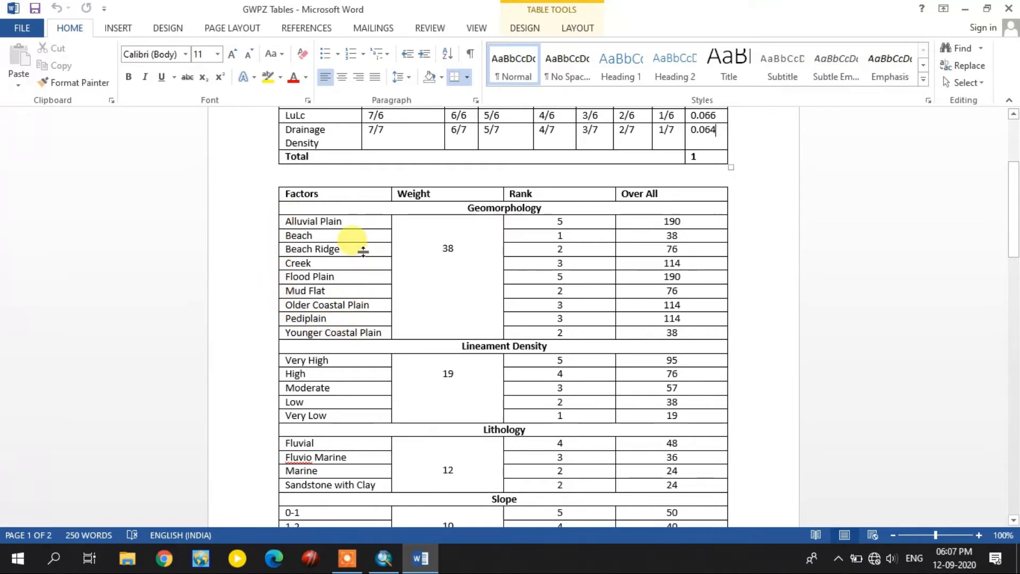
{"action": "scroll", "coordinate": [363, 250], "scroll_direction": "up", "scroll_amount": 5}
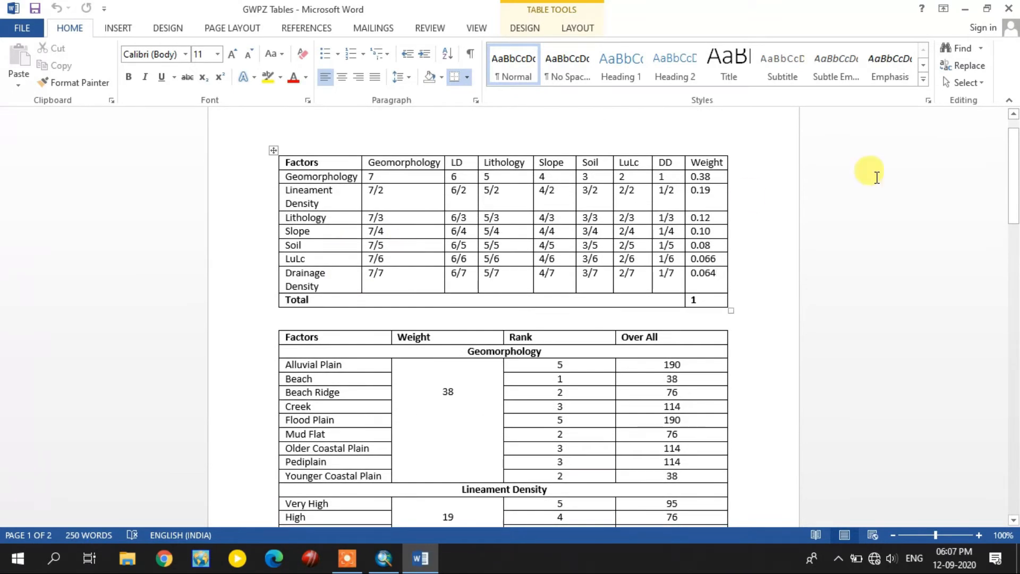
Compare the Geomorphology weight in the weight table with its whole-number weight in the rank table.
{"action": "left_click", "coordinate": [714, 174]}
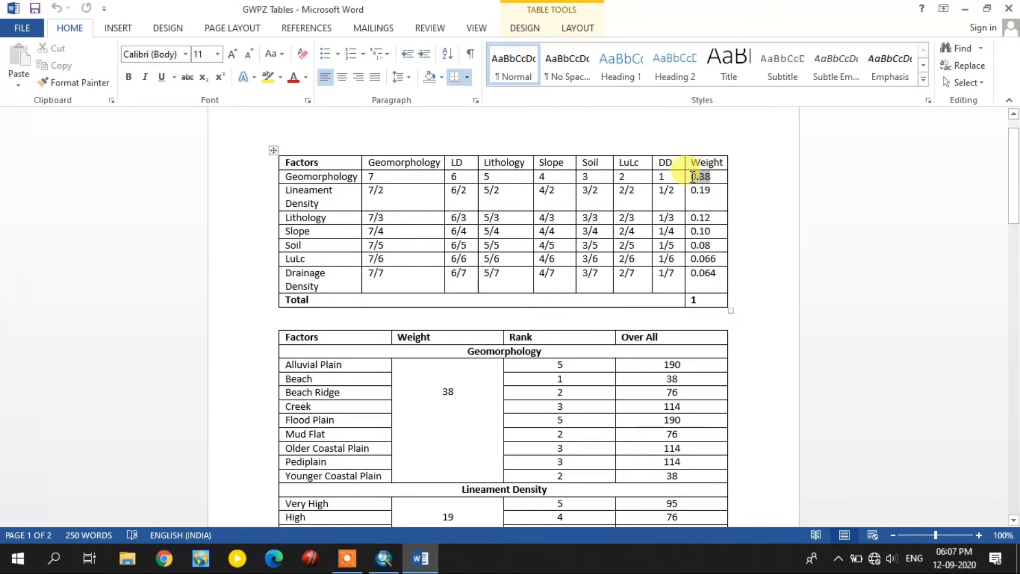
{"action": "left_click_drag", "start_coordinate": [692, 177], "coordinate": [691, 176]}
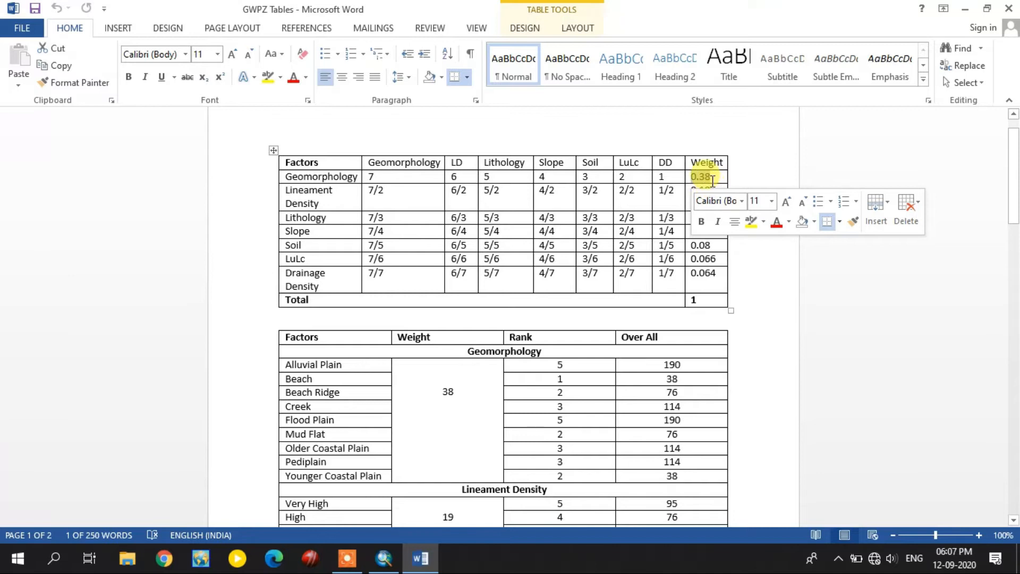
{"action": "left_click", "coordinate": [713, 179]}
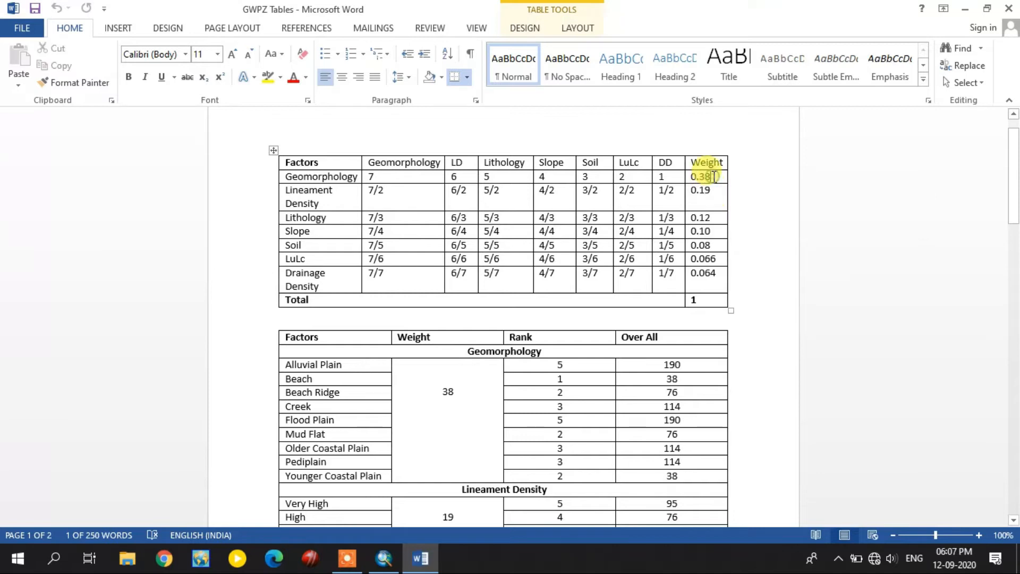
{"action": "left_click_drag", "start_coordinate": [456, 395], "coordinate": [444, 396]}
{"action": "left_click", "coordinate": [448, 398]}
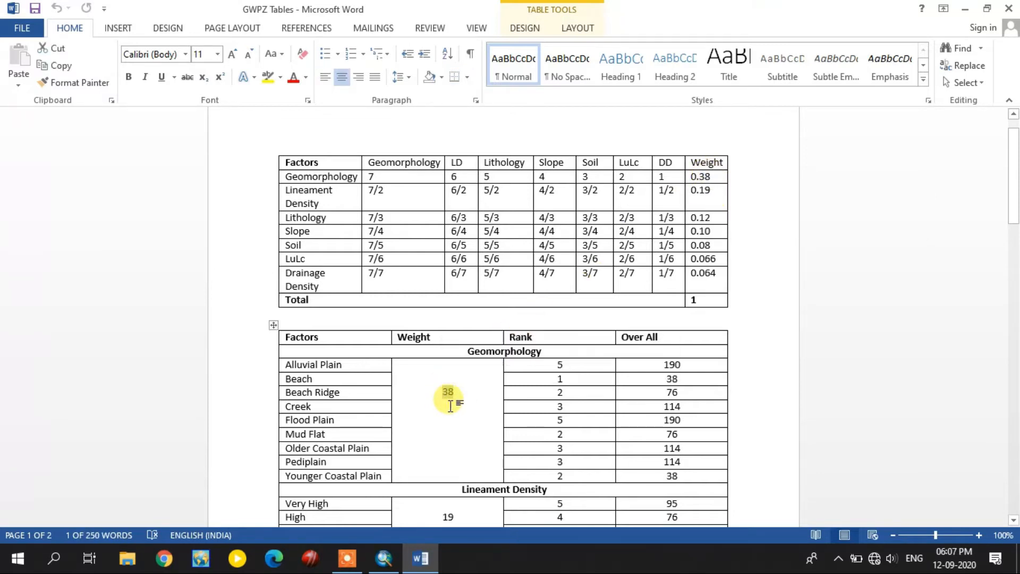
Examine the weights in the rank table from Geomorphology through LuLc, and return to the factor weight table.
{"action": "scroll", "coordinate": [461, 392], "scroll_direction": "down", "scroll_amount": 1}
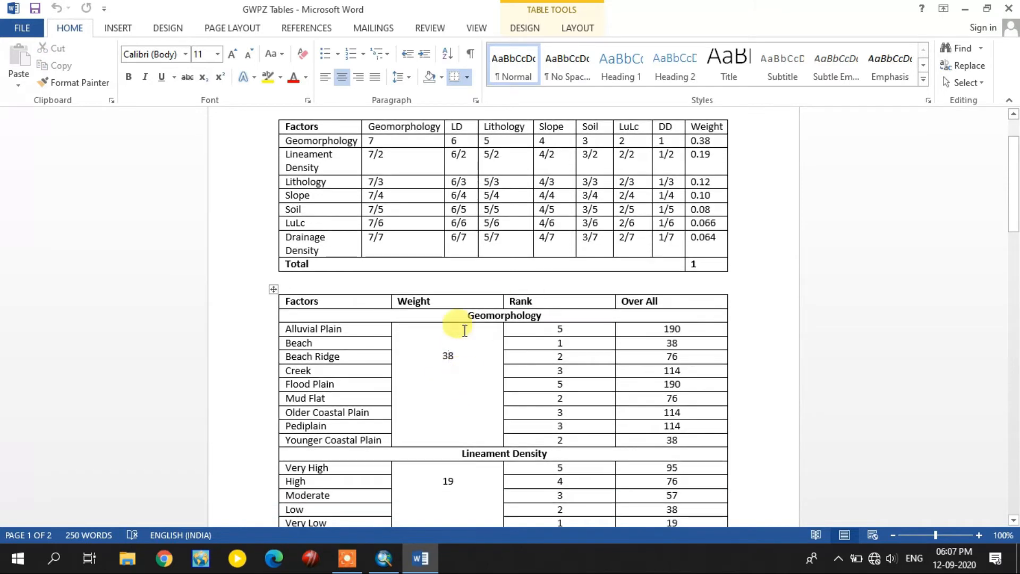
{"action": "scroll", "coordinate": [462, 388], "scroll_direction": "down", "scroll_amount": 1}
{"action": "scroll", "coordinate": [462, 387], "scroll_direction": "down", "scroll_amount": 2}
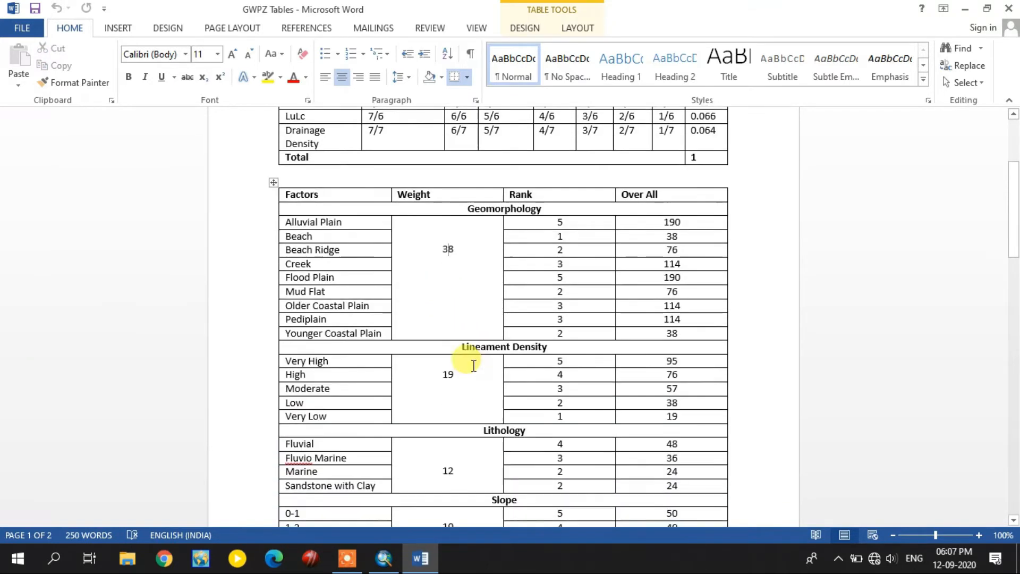
{"action": "scroll", "coordinate": [452, 367], "scroll_direction": "down", "scroll_amount": 1}
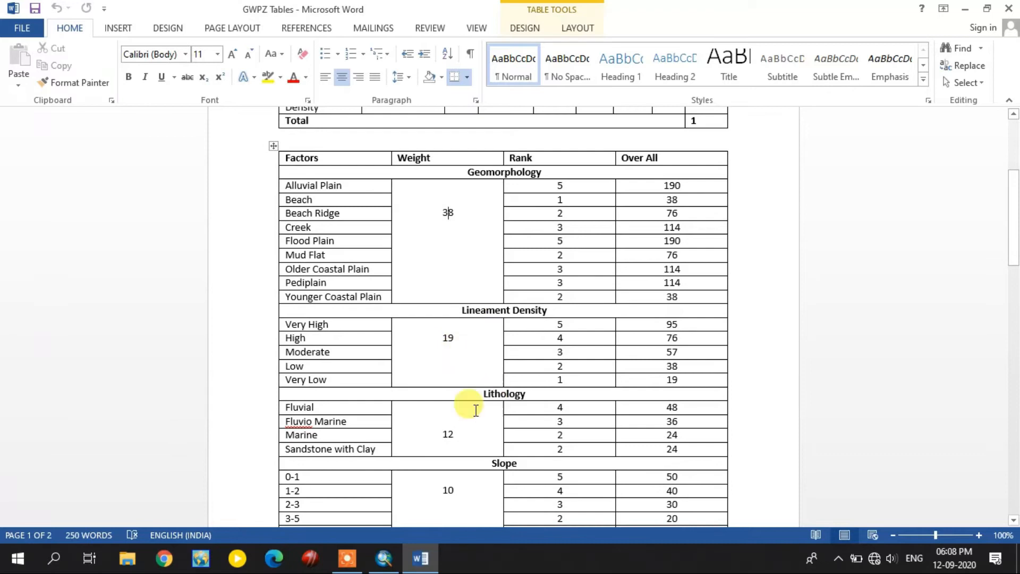
{"action": "scroll", "coordinate": [467, 406], "scroll_direction": "down", "scroll_amount": 5}
{"action": "scroll", "coordinate": [497, 382], "scroll_direction": "down", "scroll_amount": 10}
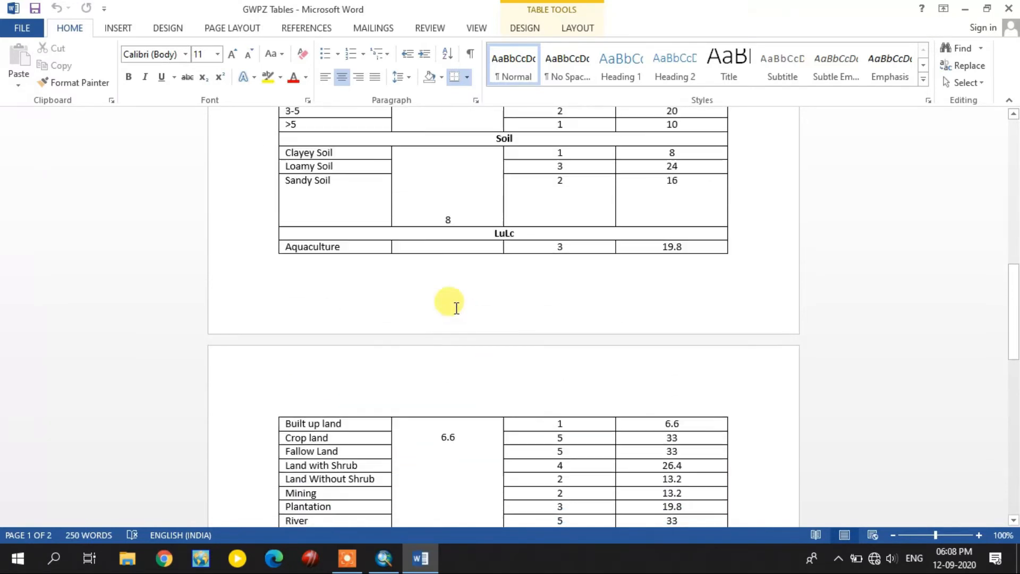
{"action": "scroll", "coordinate": [464, 393], "scroll_direction": "down", "scroll_amount": 2}
{"action": "scroll", "coordinate": [463, 364], "scroll_direction": "up", "scroll_amount": 18}
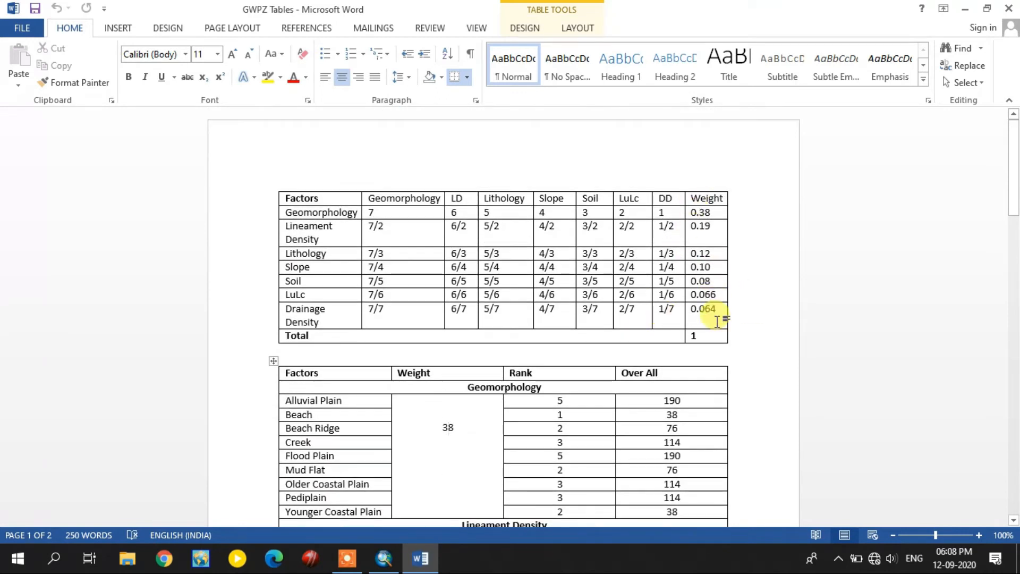
Examine the rank table's weights from Lineament Density through Drainage Density, and return to its Geomorphology section.
{"action": "scroll", "coordinate": [378, 414], "scroll_direction": "down", "scroll_amount": 8}
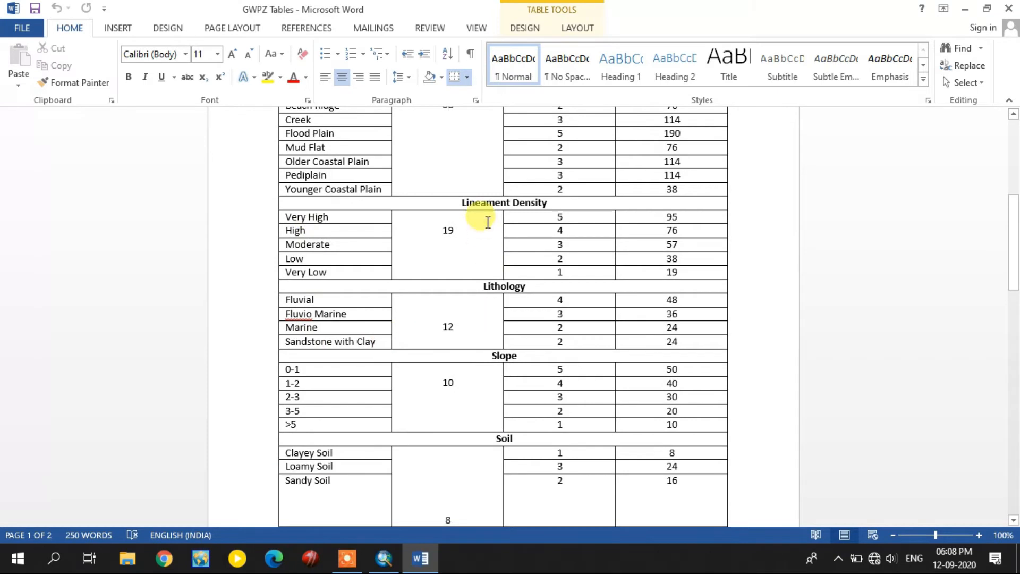
{"action": "scroll", "coordinate": [317, 341], "scroll_direction": "down", "scroll_amount": 7}
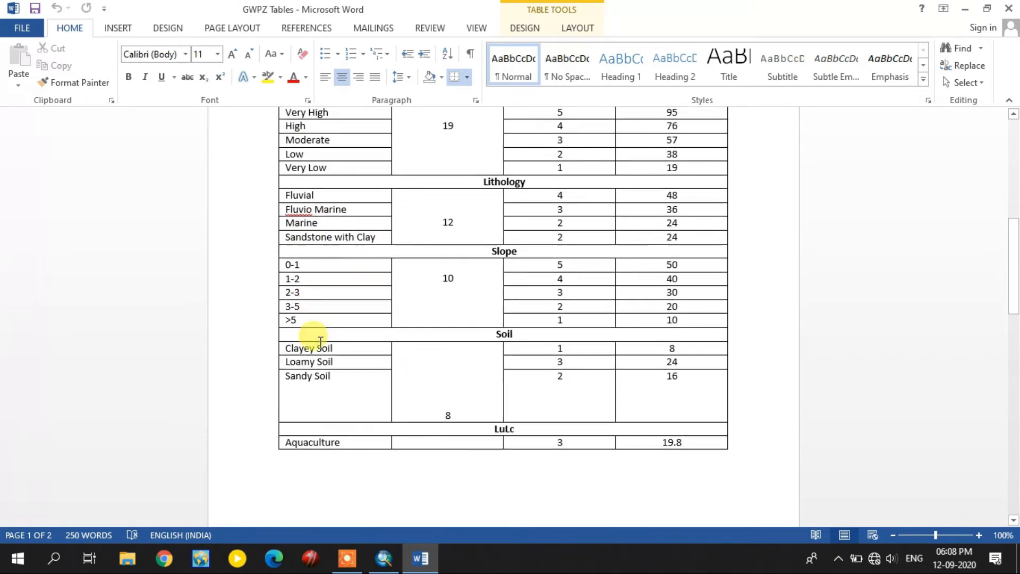
{"action": "scroll", "coordinate": [320, 342], "scroll_direction": "down", "scroll_amount": 5}
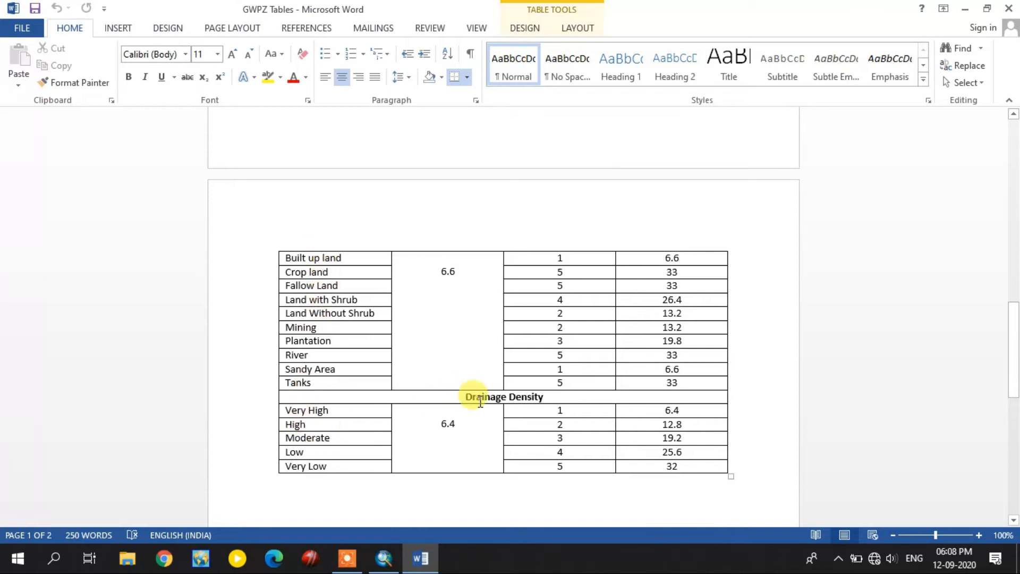
{"action": "scroll", "coordinate": [441, 342], "scroll_direction": "up", "scroll_amount": 8}
{"action": "scroll", "coordinate": [445, 342], "scroll_direction": "up", "scroll_amount": 9}
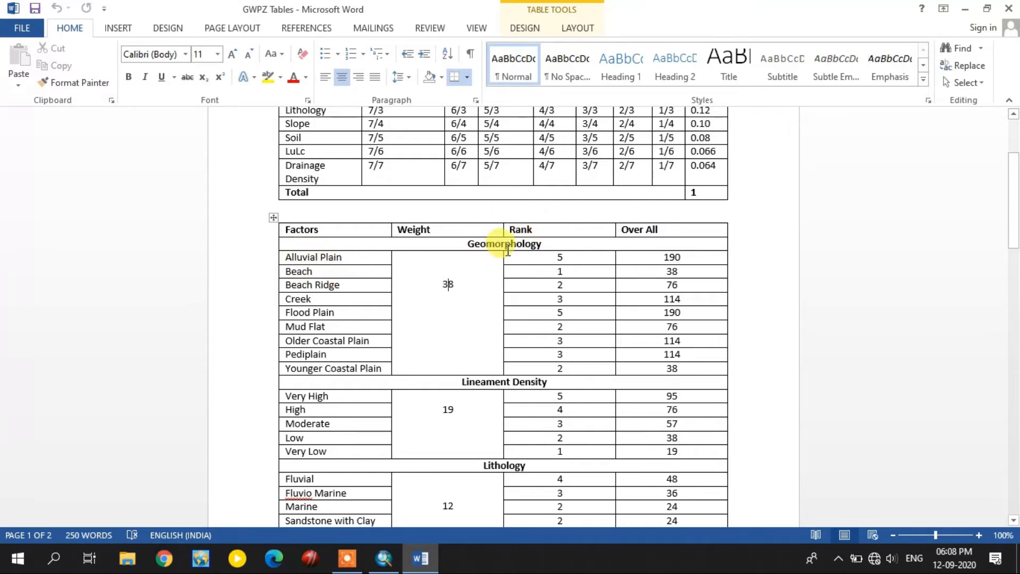
Examine the ranks of the Geomorphology classes, focusing on Alluvial Plain and Flood Plain.
{"action": "left_click_drag", "start_coordinate": [557, 242], "coordinate": [466, 243]}
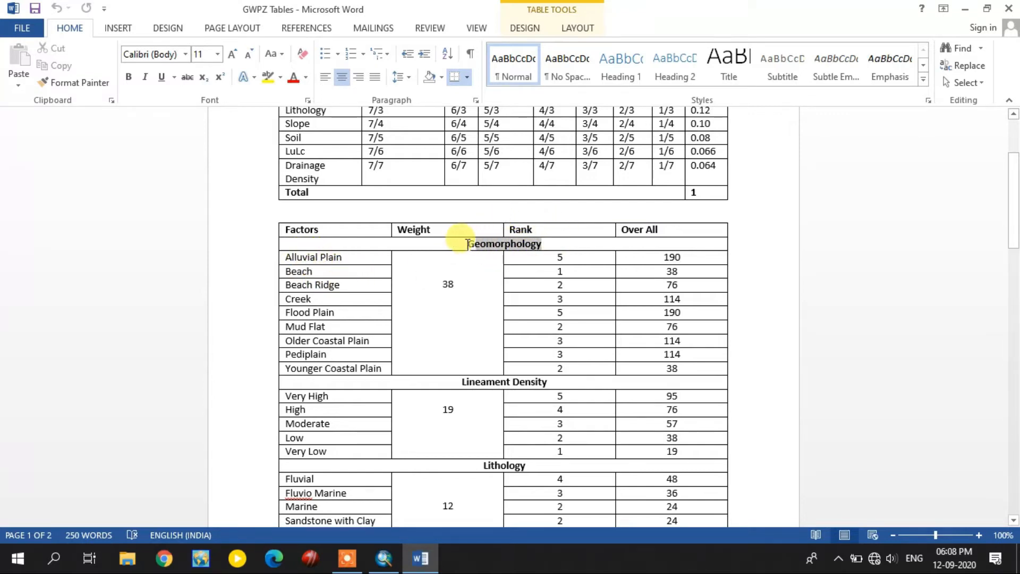
{"action": "left_click", "coordinate": [555, 325]}
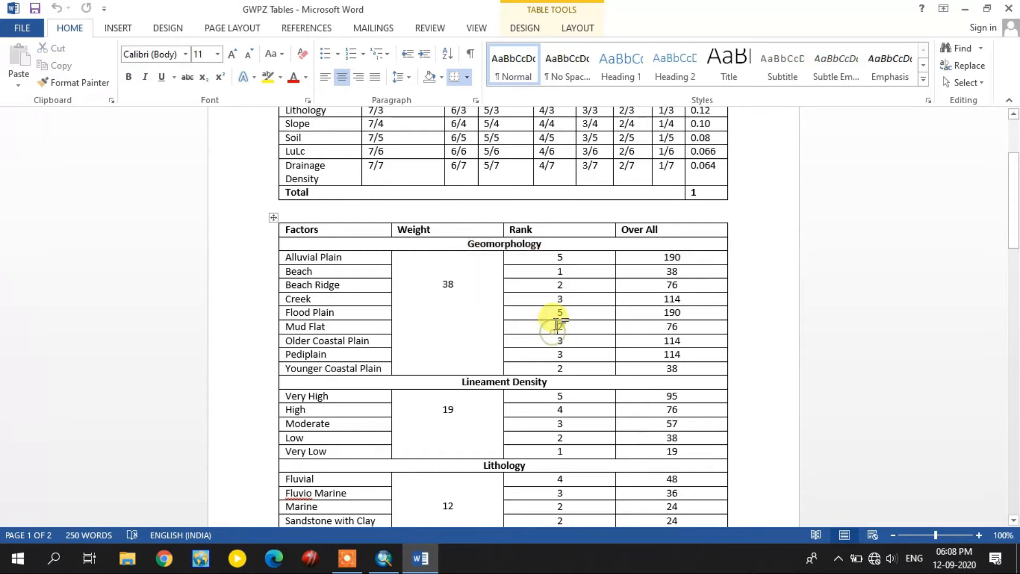
{"action": "left_click", "coordinate": [569, 257]}
{"action": "left_click_drag", "start_coordinate": [342, 257], "coordinate": [285, 257]}
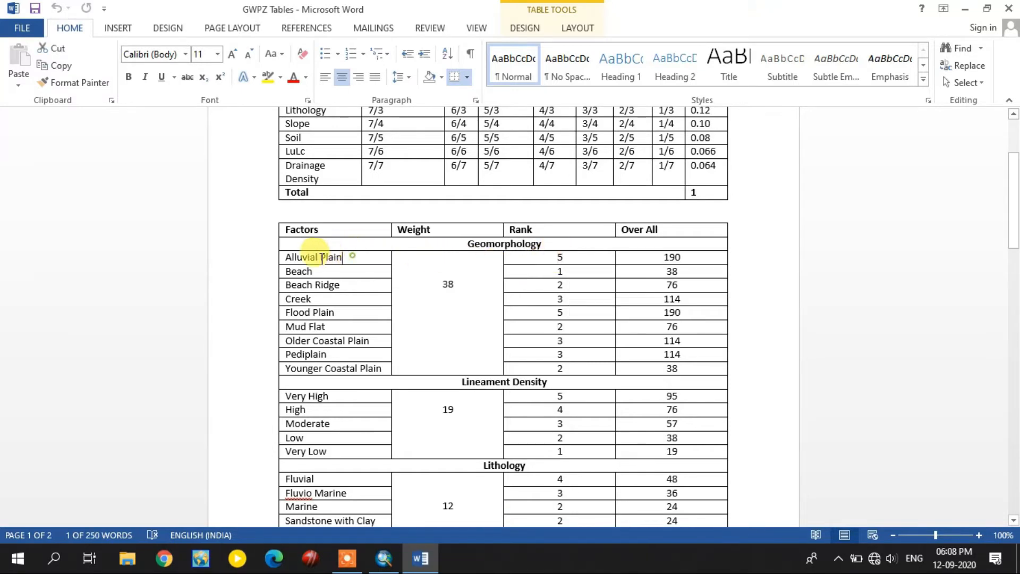
{"action": "left_click", "coordinate": [362, 256]}
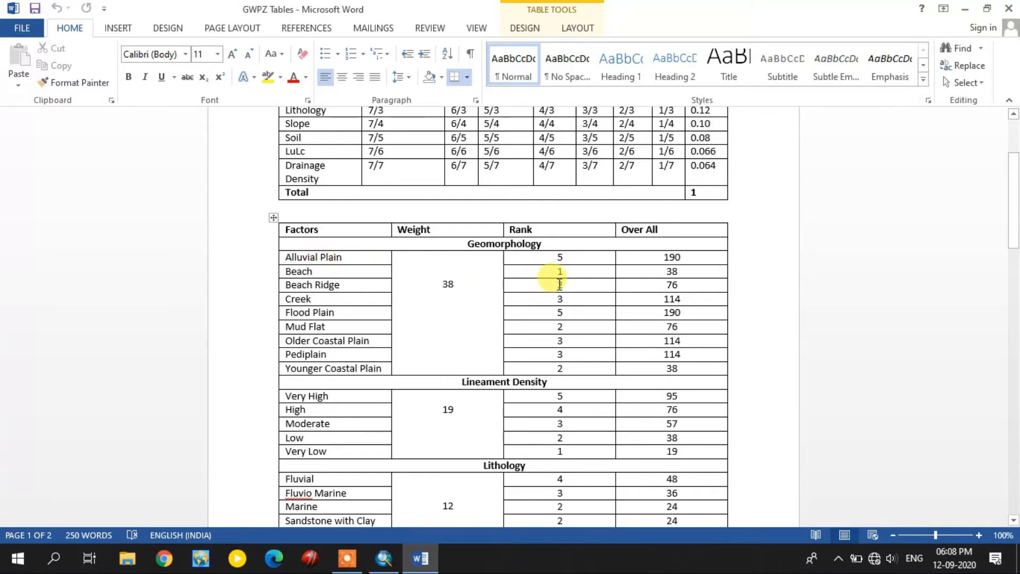
{"action": "double_click", "coordinate": [562, 313]}
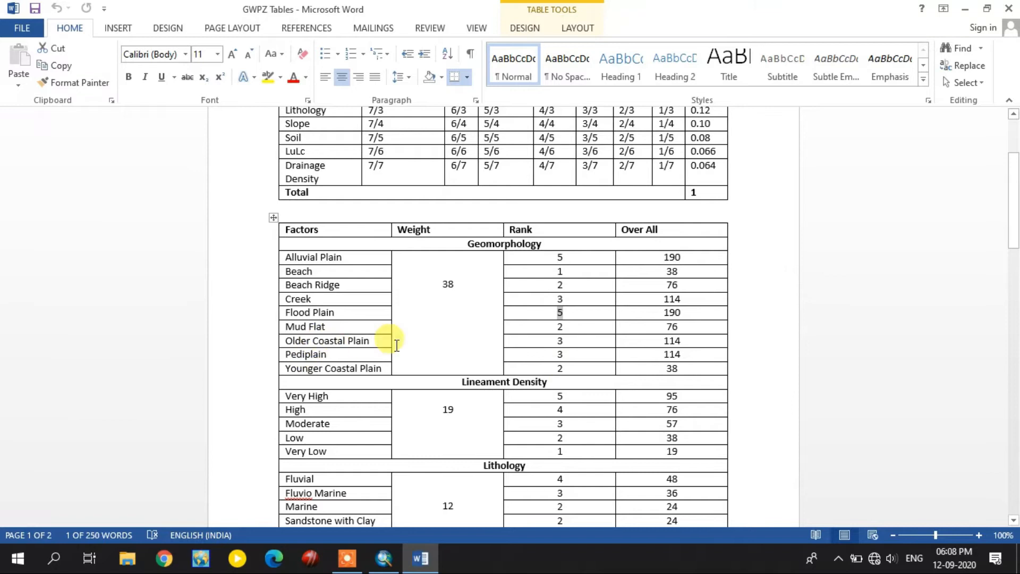
Examine the Lineament Density weight and compare the ranks of its Very High and Very Low classes.
{"action": "scroll", "coordinate": [563, 303], "scroll_direction": "down", "scroll_amount": 4}
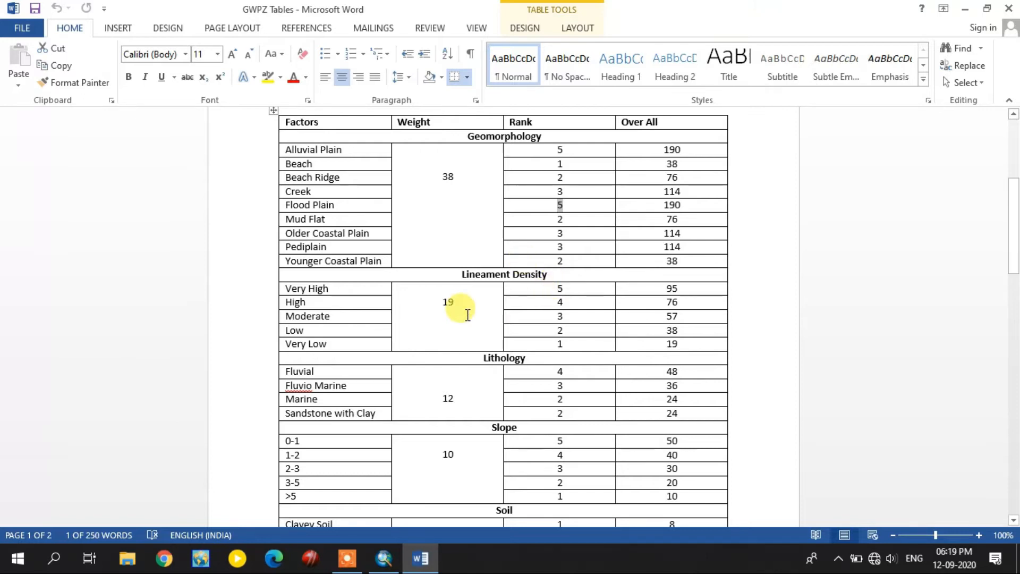
{"action": "left_click", "coordinate": [456, 308]}
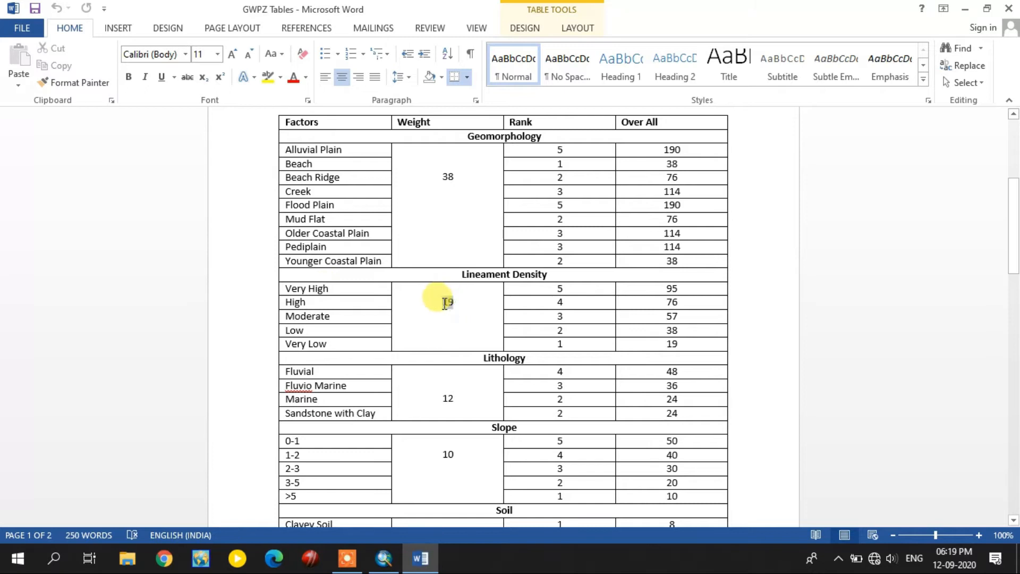
{"action": "left_click", "coordinate": [322, 288]}
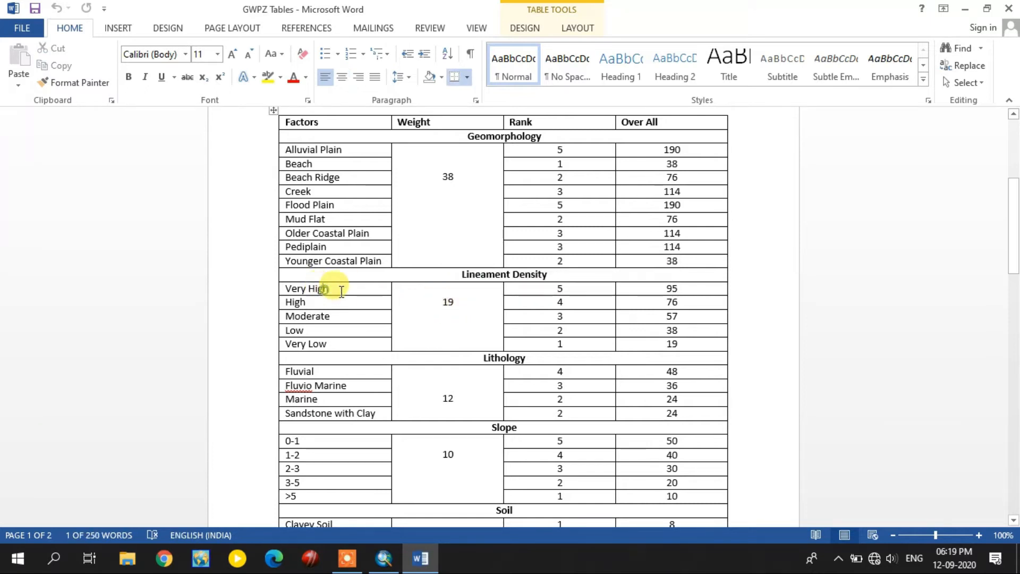
{"action": "left_click", "coordinate": [559, 289]}
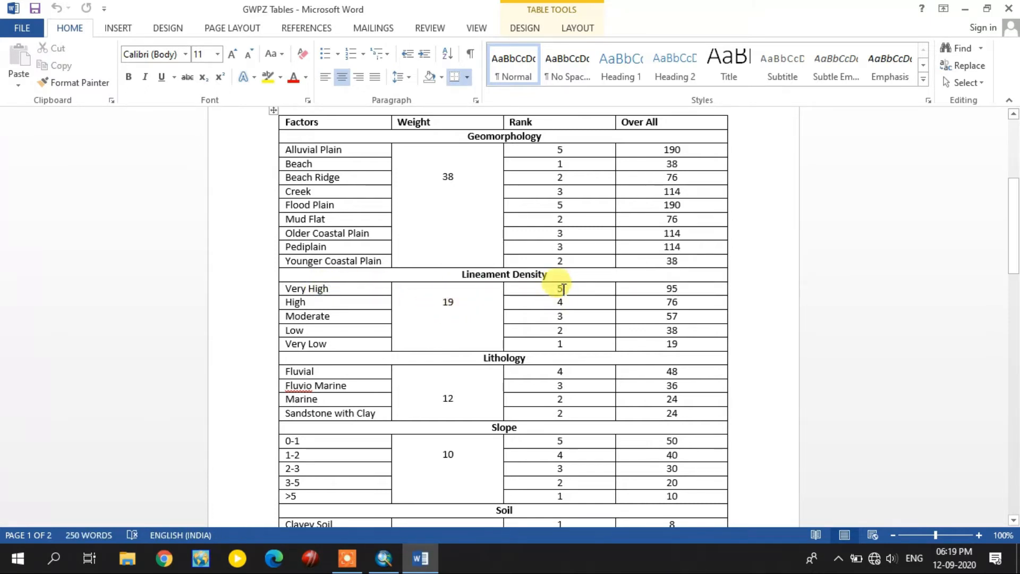
{"action": "double_click", "coordinate": [564, 289]}
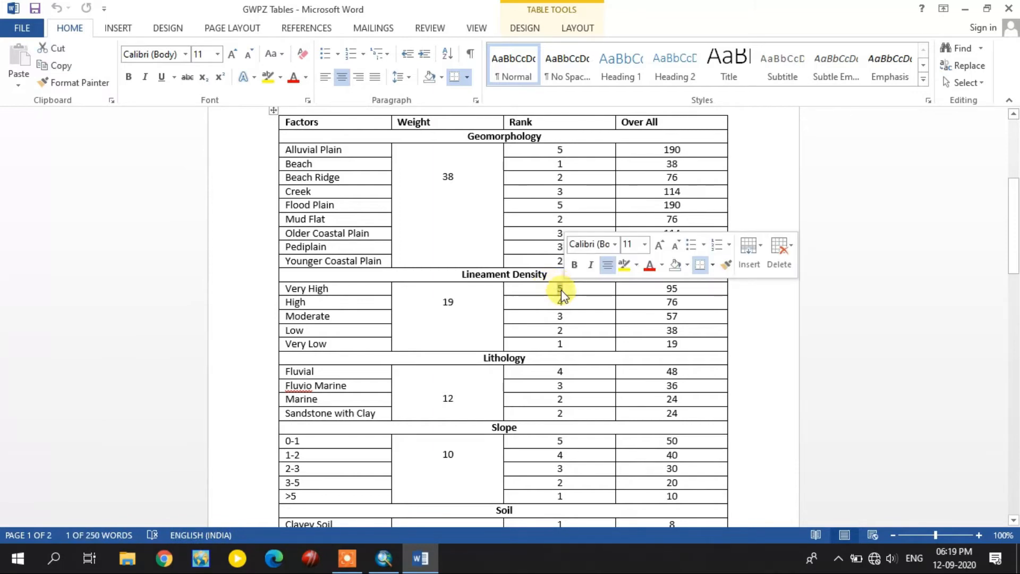
{"action": "left_click", "coordinate": [566, 289]}
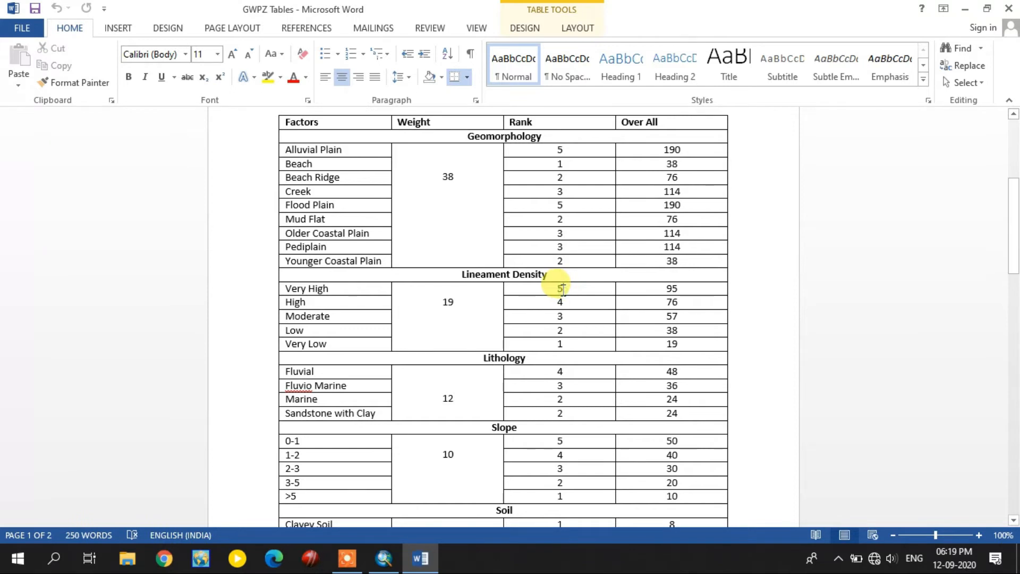
{"action": "double_click", "coordinate": [560, 290]}
{"action": "left_click", "coordinate": [562, 290]}
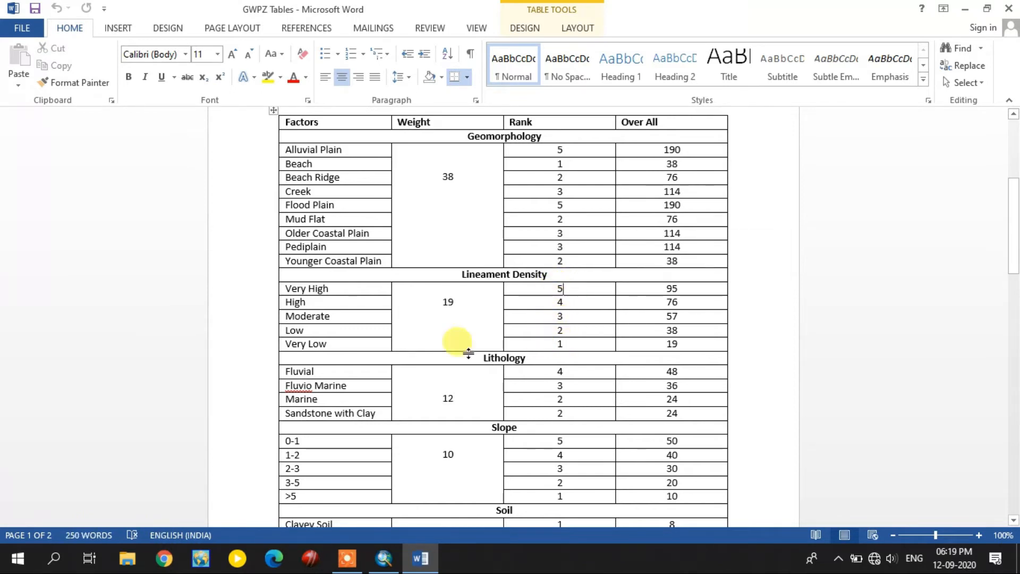
{"action": "double_click", "coordinate": [559, 348]}
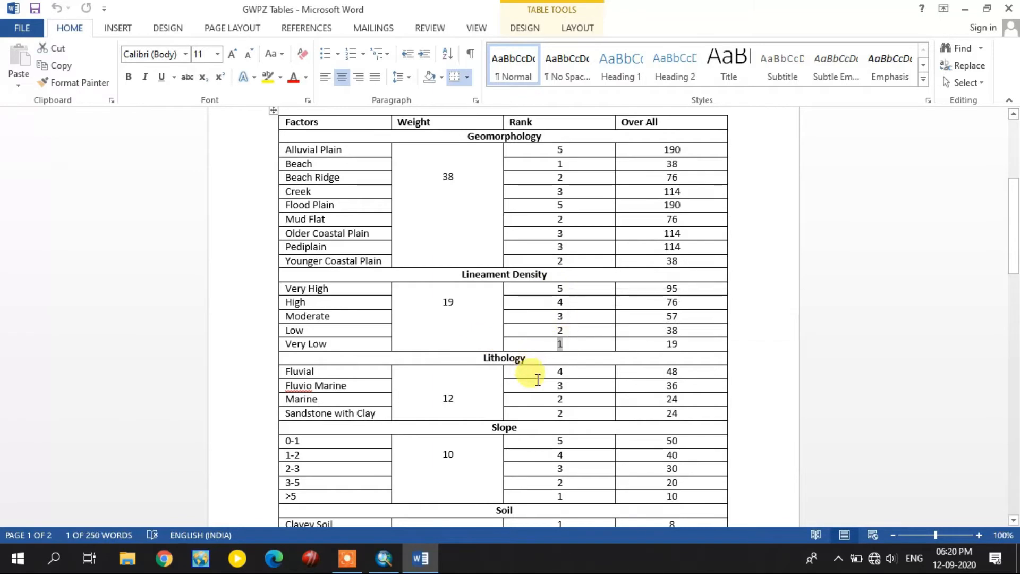
Examine the ranks of the Fluvial and Fluvio Marine classes in the Lithology section.
{"action": "scroll", "coordinate": [534, 372], "scroll_direction": "down", "scroll_amount": 2}
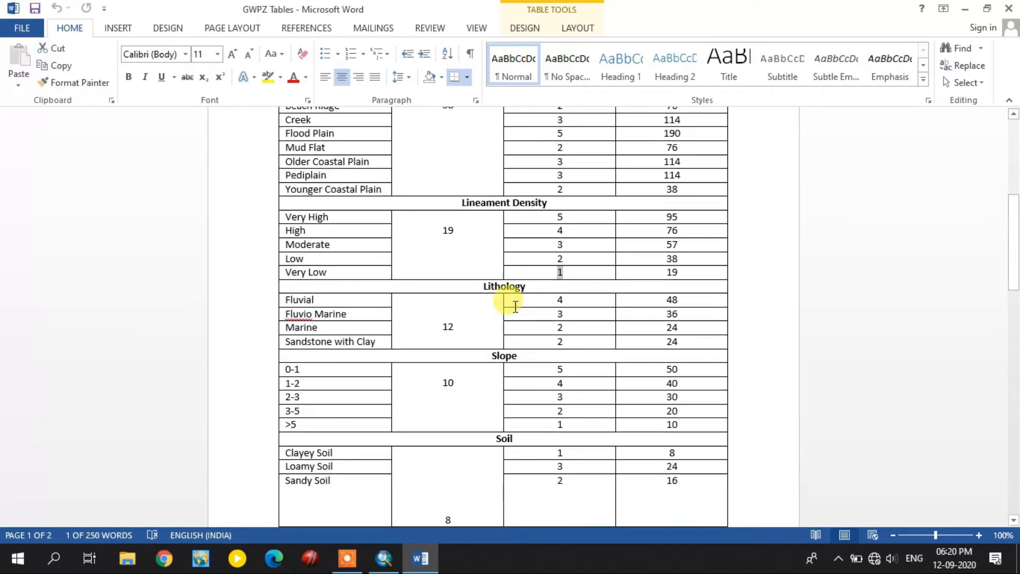
{"action": "double_click", "coordinate": [559, 300]}
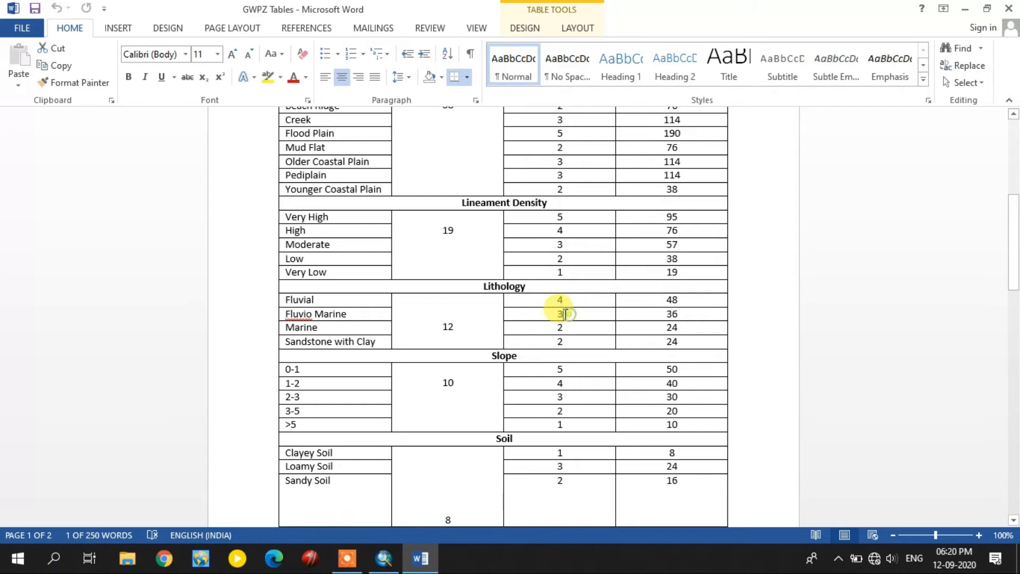
{"action": "left_click", "coordinate": [462, 326]}
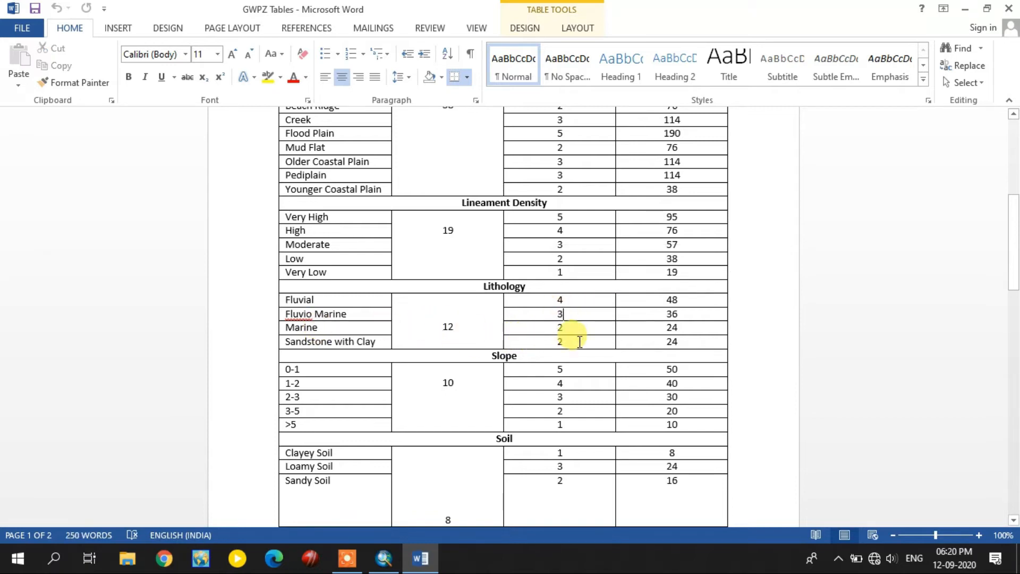
Examine the ranks of the 0-1 and >5 Slope classes and of Loamy Soil in the Soil section.
{"action": "scroll", "coordinate": [567, 374], "scroll_direction": "down", "scroll_amount": 1}
{"action": "scroll", "coordinate": [567, 374], "scroll_direction": "down", "scroll_amount": 2}
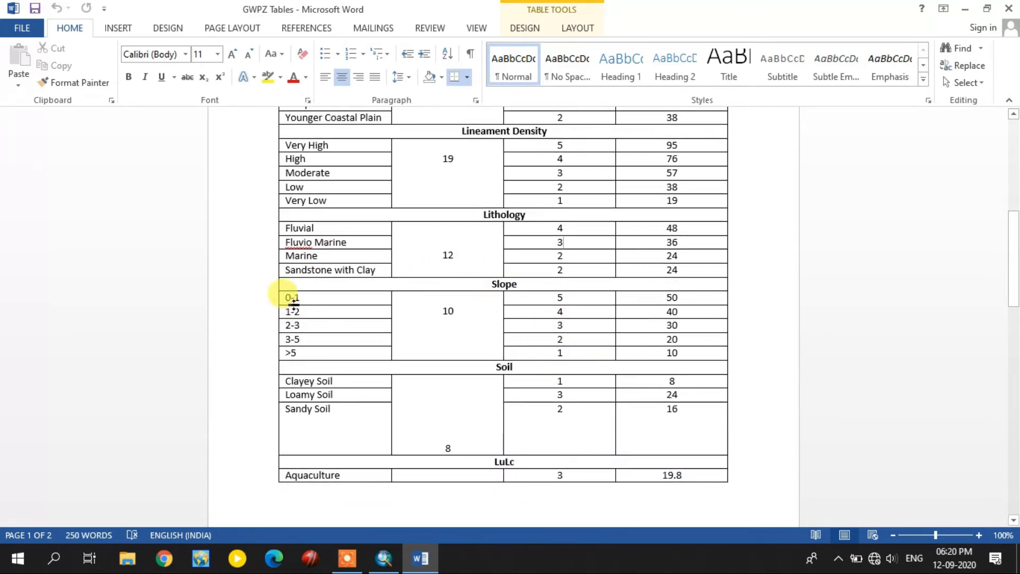
{"action": "double_click", "coordinate": [563, 299]}
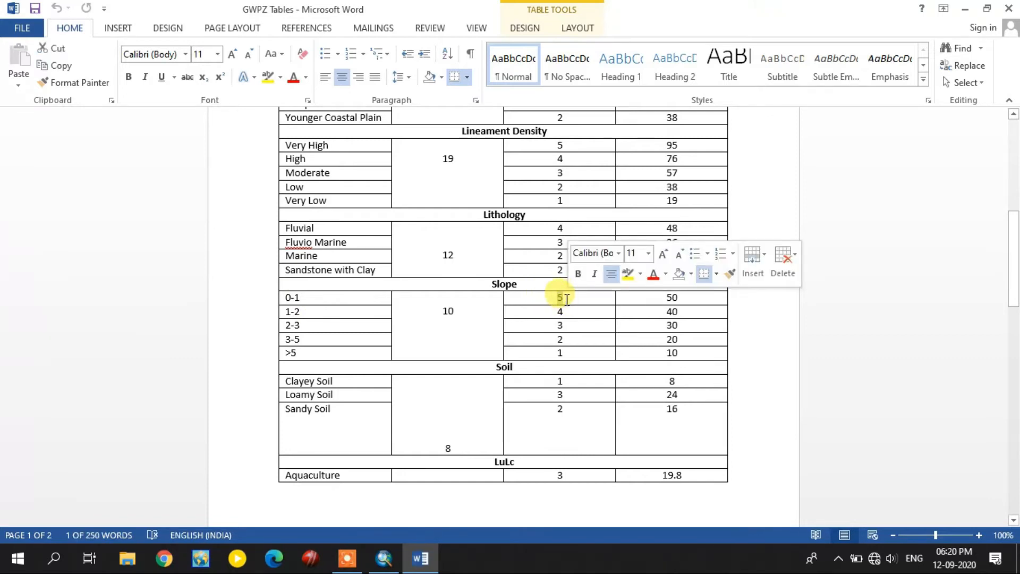
{"action": "double_click", "coordinate": [560, 353]}
{"action": "scroll", "coordinate": [555, 335], "scroll_direction": "down", "scroll_amount": 4}
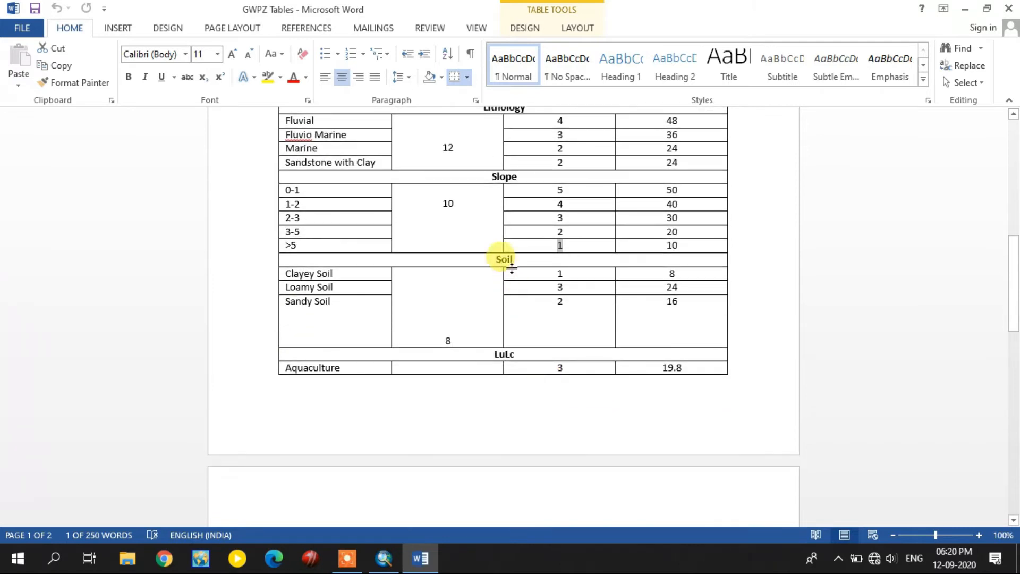
{"action": "double_click", "coordinate": [542, 291]}
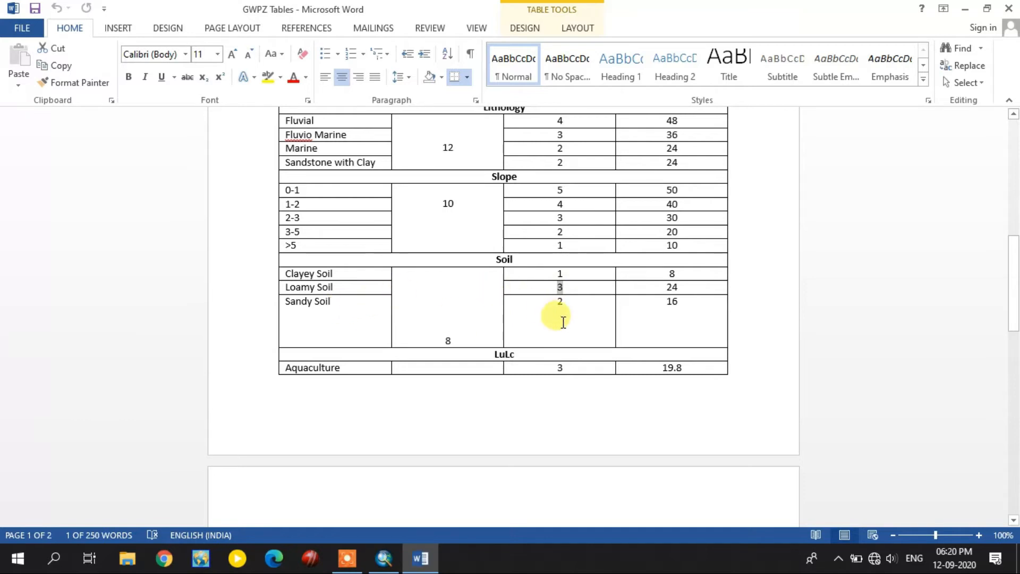
Compare the LuLc ranks of Crop land, Fallow Land and River with the rank of Built up land.
{"action": "scroll", "coordinate": [563, 322], "scroll_direction": "down", "scroll_amount": 8}
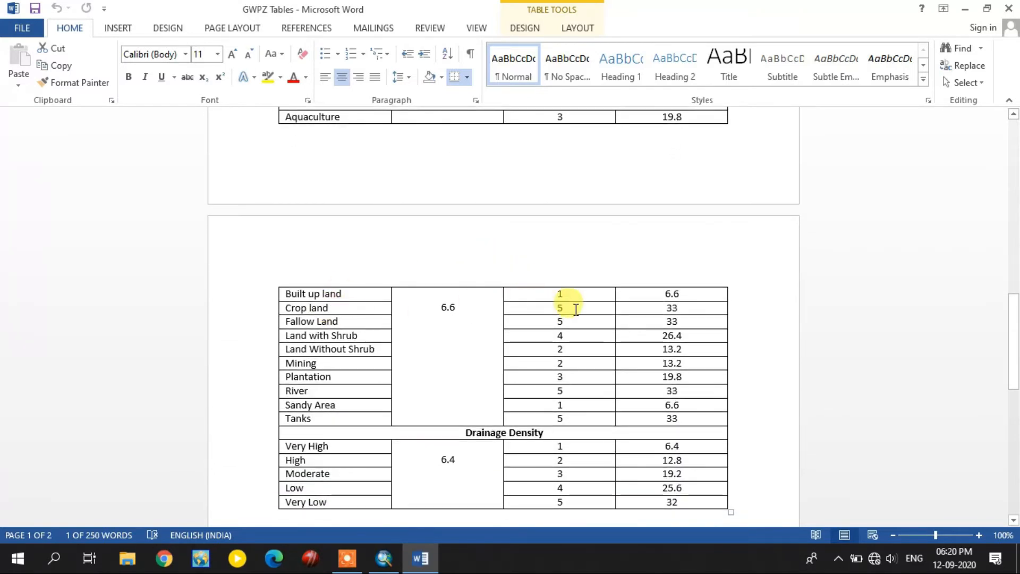
{"action": "left_click_drag", "start_coordinate": [563, 310], "coordinate": [556, 321]}
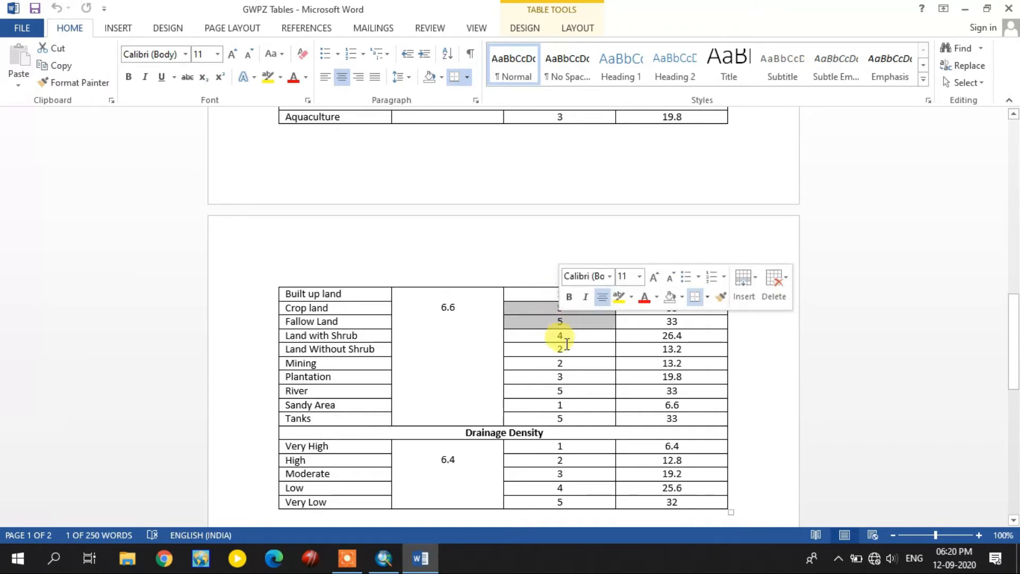
{"action": "left_click", "coordinate": [569, 392]}
{"action": "left_click_drag", "start_coordinate": [569, 391], "coordinate": [556, 393]}
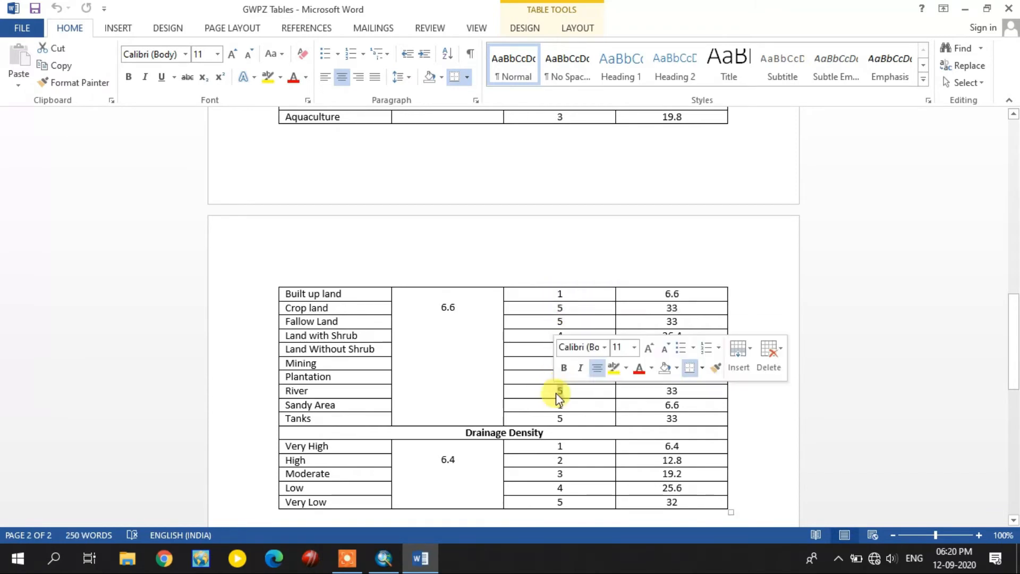
{"action": "left_click", "coordinate": [601, 405]}
{"action": "scroll", "coordinate": [527, 387], "scroll_direction": "up", "scroll_amount": 1}
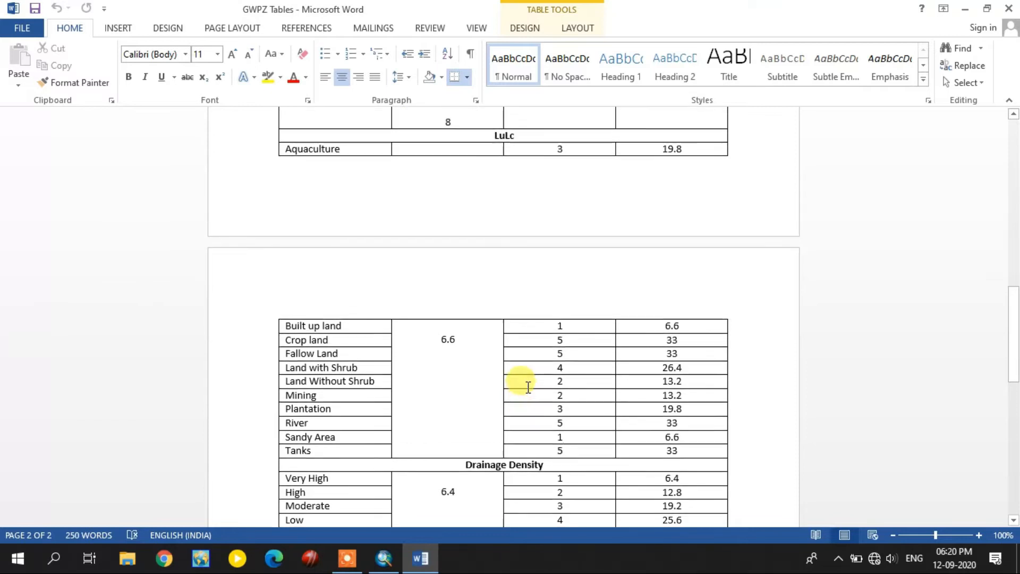
{"action": "left_click_drag", "start_coordinate": [358, 332], "coordinate": [310, 330]}
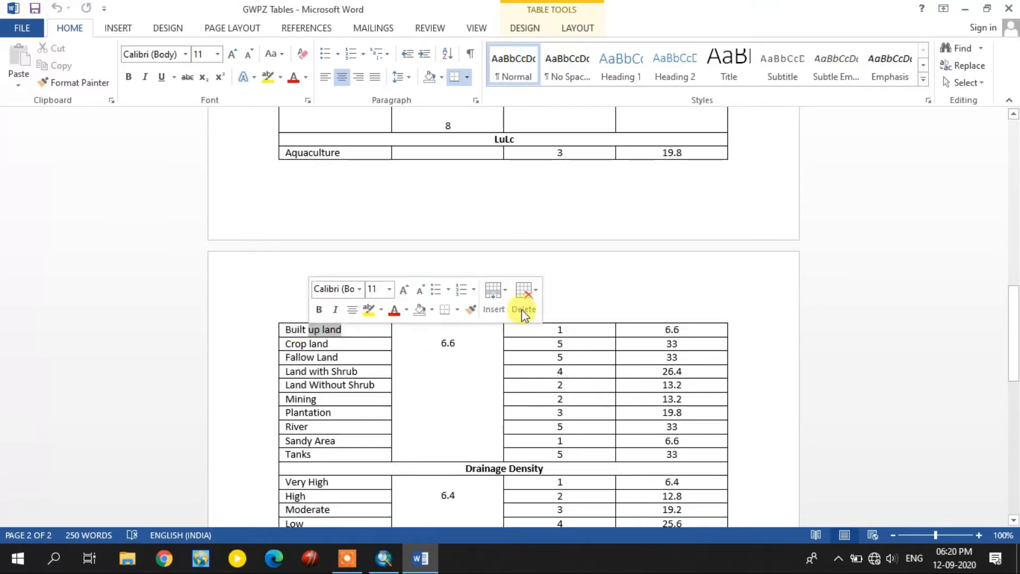
{"action": "left_click_drag", "start_coordinate": [569, 330], "coordinate": [547, 330]}
Compare the ranks of the Very High and Very Low classes in the Drainage Density section.
{"action": "scroll", "coordinate": [567, 380], "scroll_direction": "down", "scroll_amount": 5}
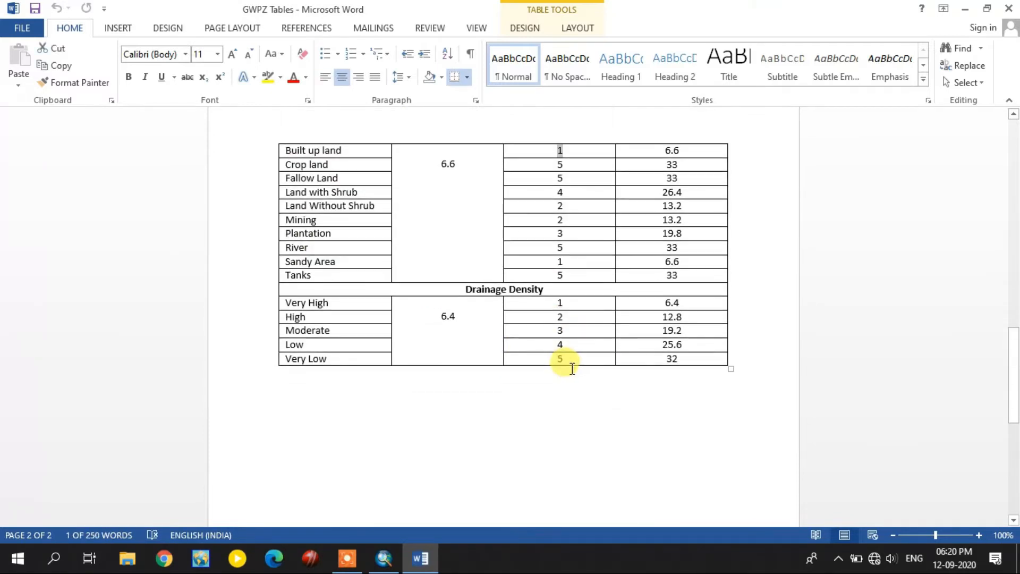
{"action": "scroll", "coordinate": [549, 367], "scroll_direction": "down", "scroll_amount": 2}
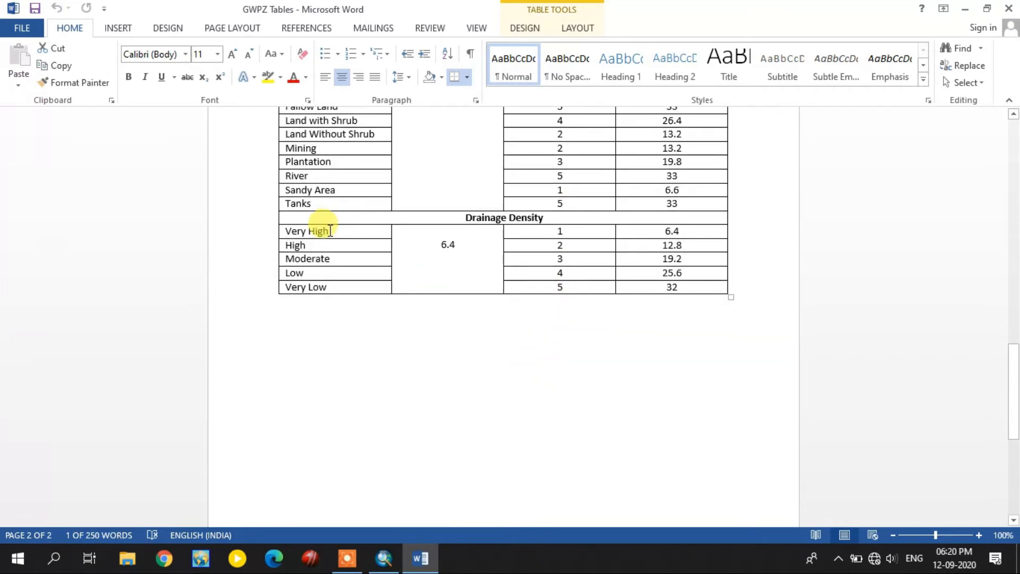
{"action": "double_click", "coordinate": [570, 234]}
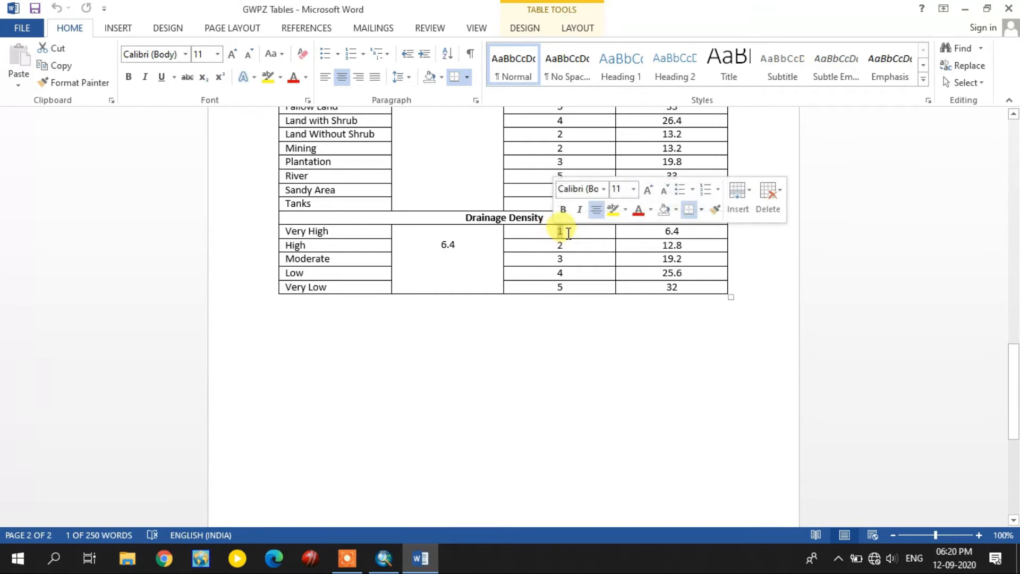
{"action": "left_click", "coordinate": [558, 232]}
{"action": "scroll", "coordinate": [585, 266], "scroll_direction": "down", "scroll_amount": 1}
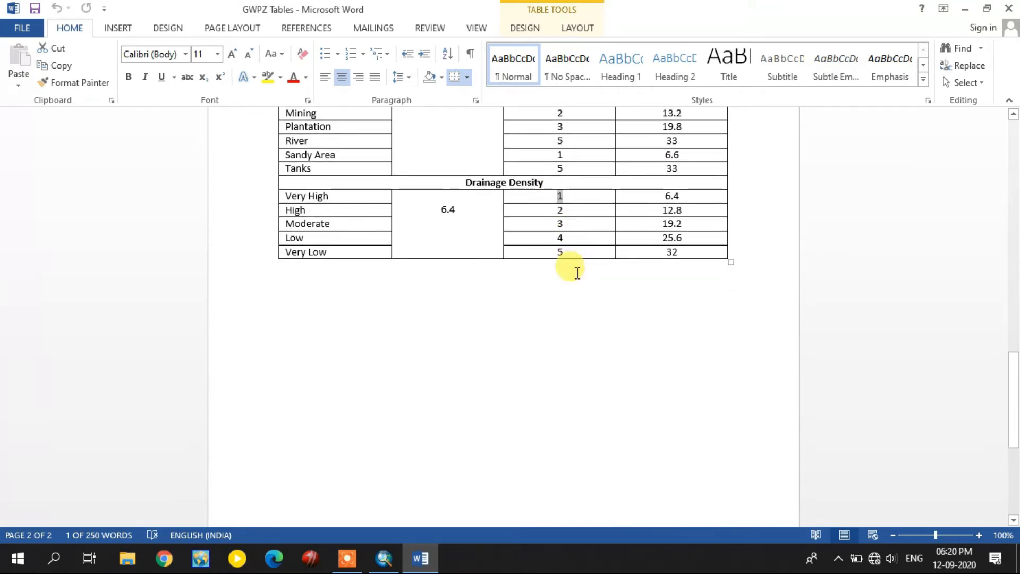
{"action": "left_click_drag", "start_coordinate": [349, 251], "coordinate": [279, 250]}
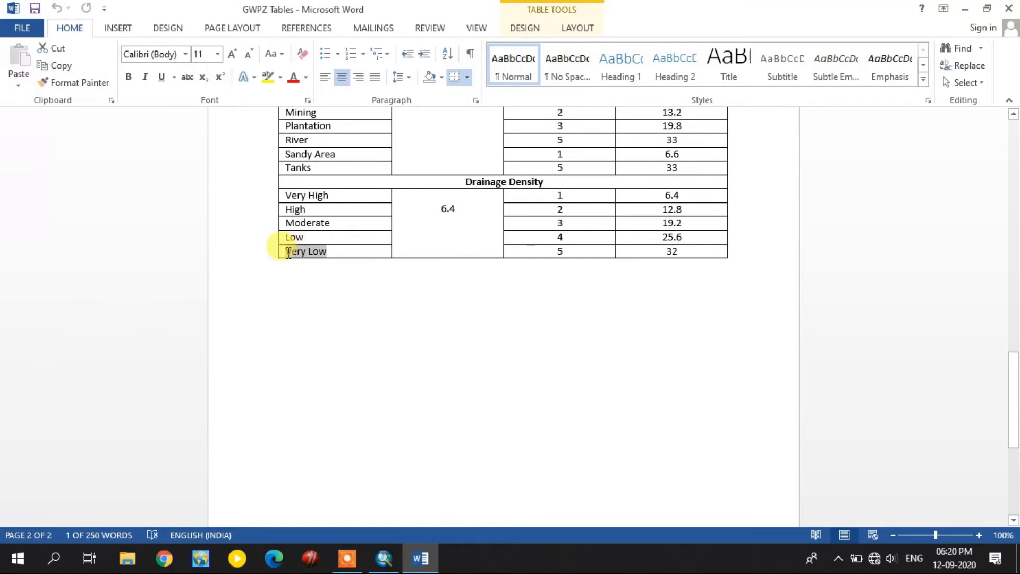
{"action": "left_click_drag", "start_coordinate": [571, 249], "coordinate": [553, 253]}
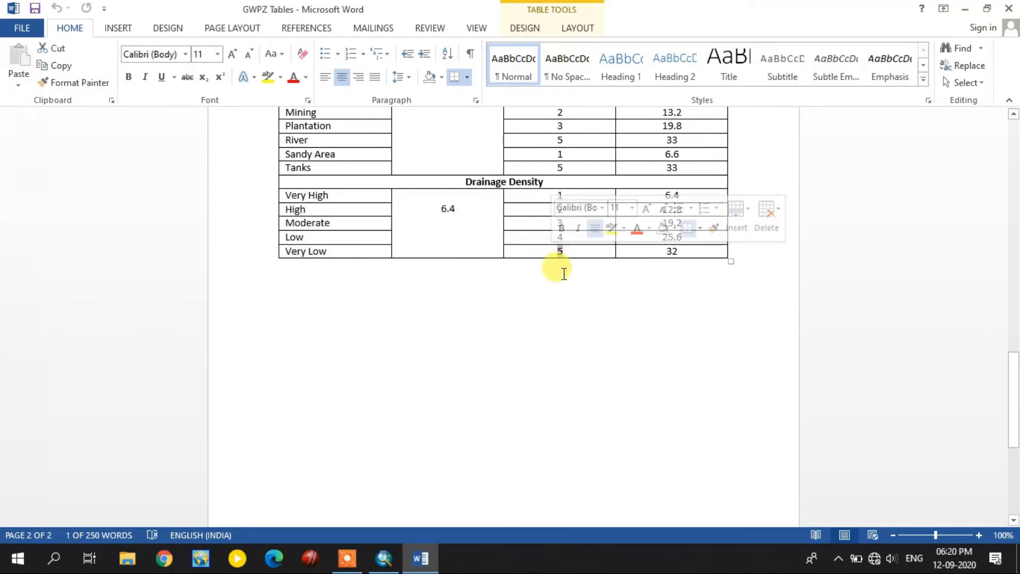
Compare the Geomorphology weight with the rank and overall score of the Alluvial Plain class.
{"action": "left_click", "coordinate": [563, 273]}
{"action": "scroll", "coordinate": [566, 274], "scroll_direction": "down", "scroll_amount": 4}
{"action": "scroll", "coordinate": [567, 274], "scroll_direction": "up", "scroll_amount": 10}
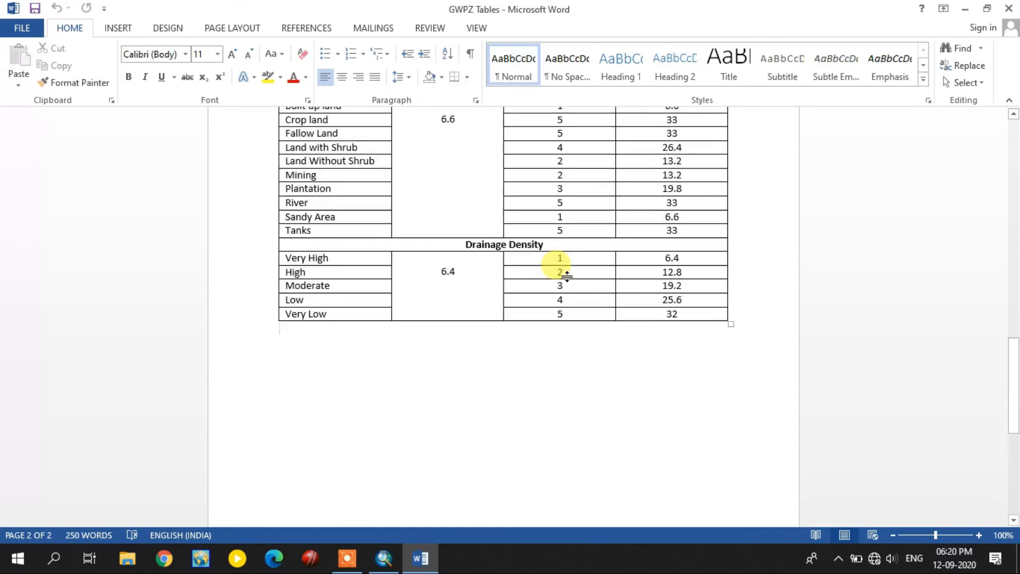
{"action": "scroll", "coordinate": [571, 277], "scroll_direction": "up", "scroll_amount": 15}
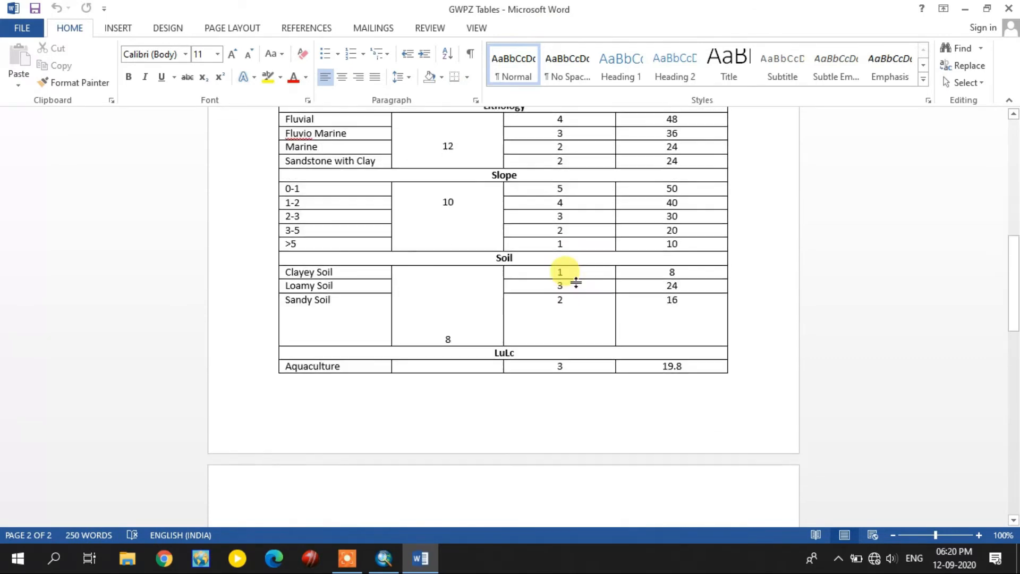
{"action": "scroll", "coordinate": [596, 237], "scroll_direction": "up", "scroll_amount": 1}
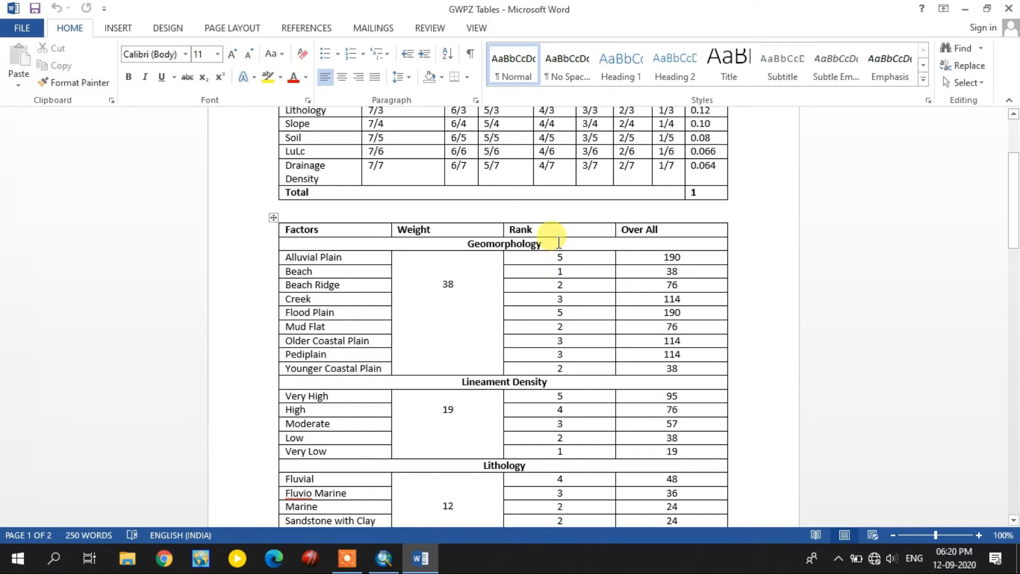
{"action": "double_click", "coordinate": [442, 286]}
{"action": "left_click", "coordinate": [562, 297]}
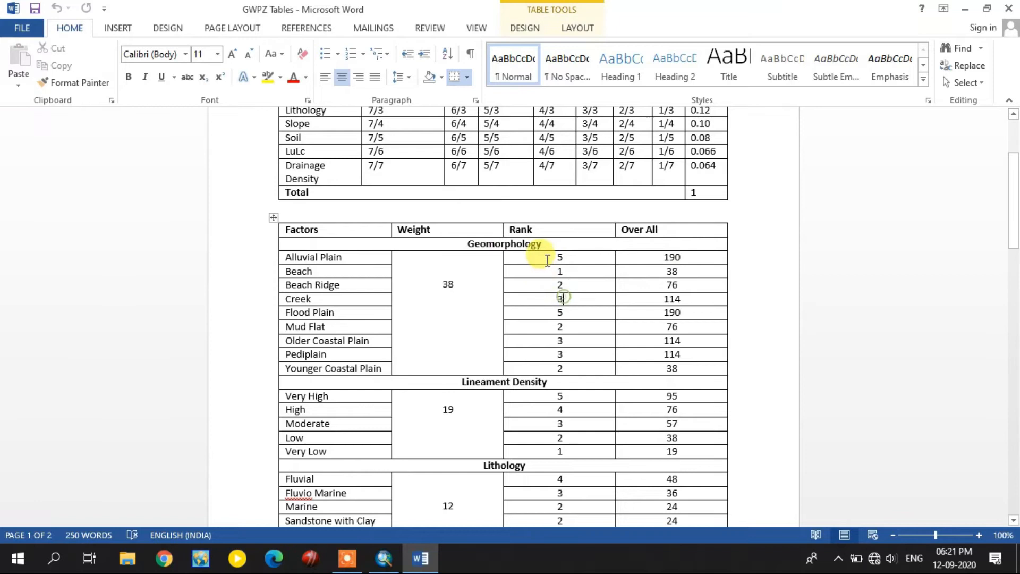
{"action": "double_click", "coordinate": [560, 259]}
{"action": "left_click", "coordinate": [578, 260]}
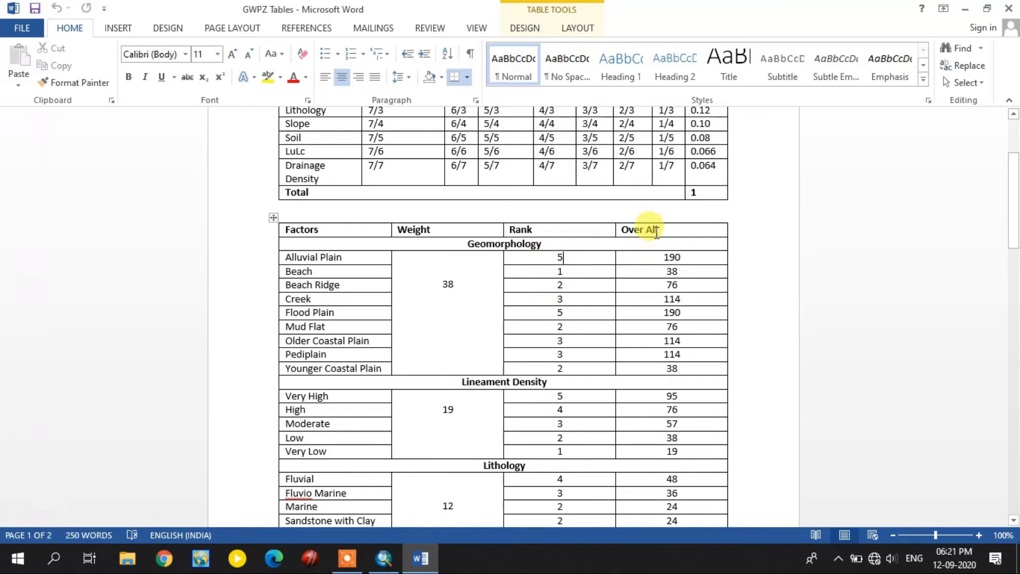
{"action": "double_click", "coordinate": [685, 259]}
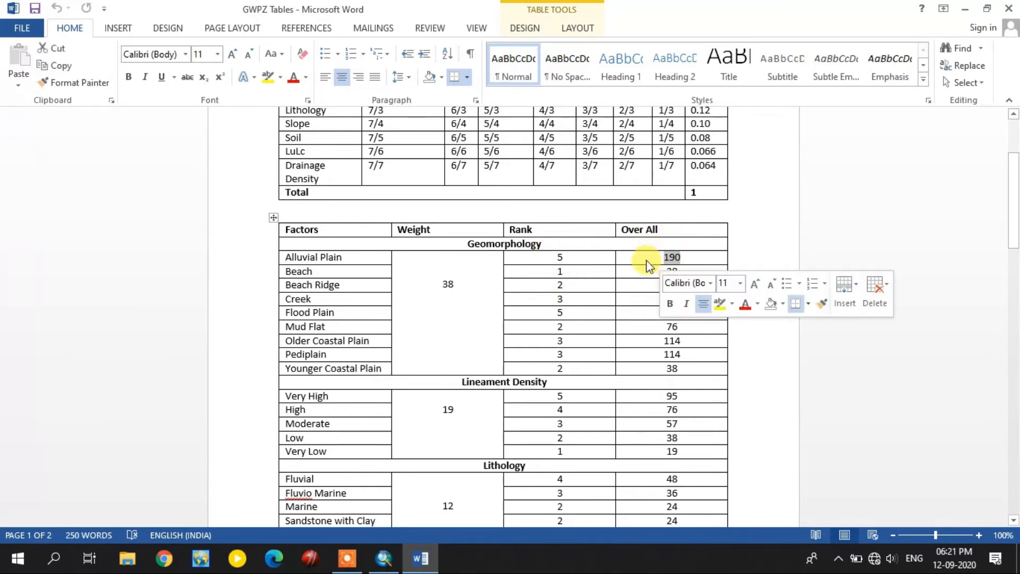
{"action": "left_click", "coordinate": [324, 271]}
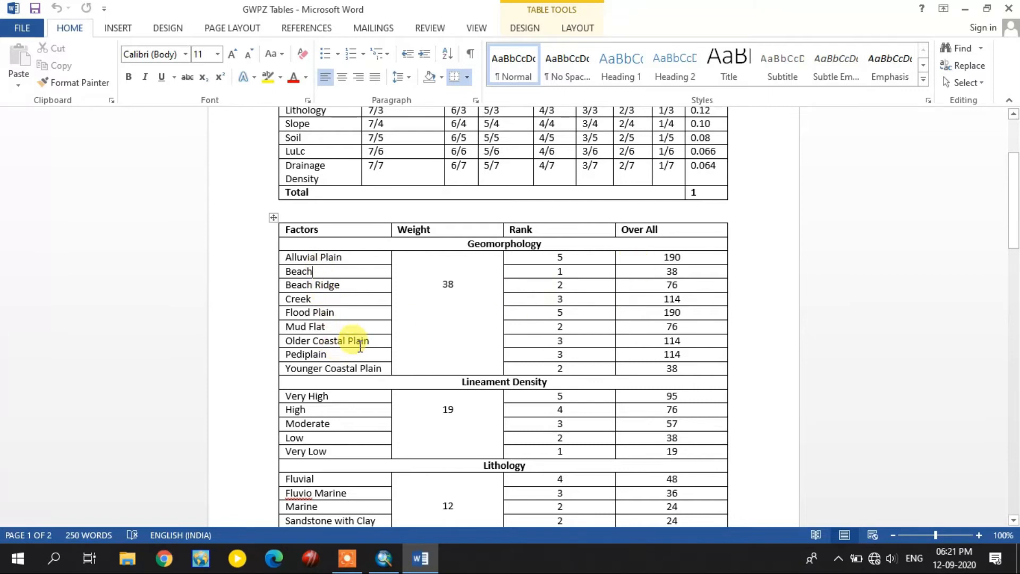
Examine the Lineament Density weight against the rank and overall score of its Very High class, and review the remaining sections.
{"action": "scroll", "coordinate": [646, 301], "scroll_direction": "down", "scroll_amount": 3}
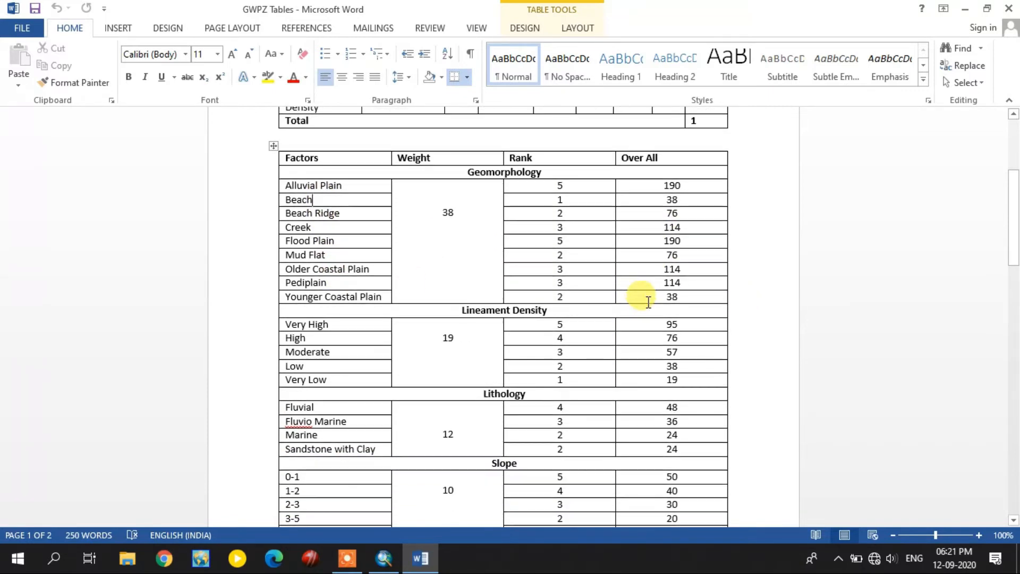
{"action": "scroll", "coordinate": [499, 319], "scroll_direction": "down", "scroll_amount": 1}
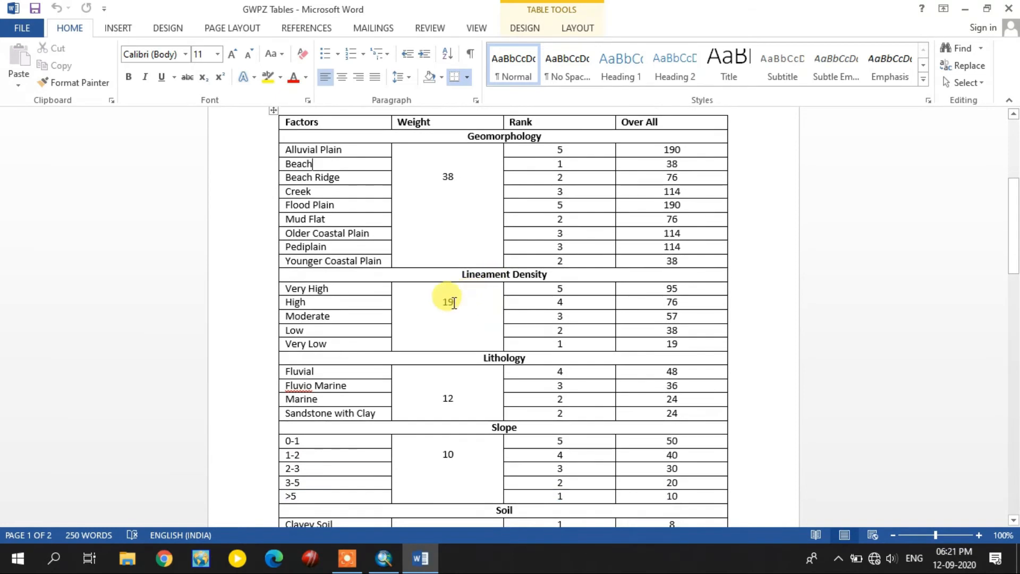
{"action": "double_click", "coordinate": [441, 302]}
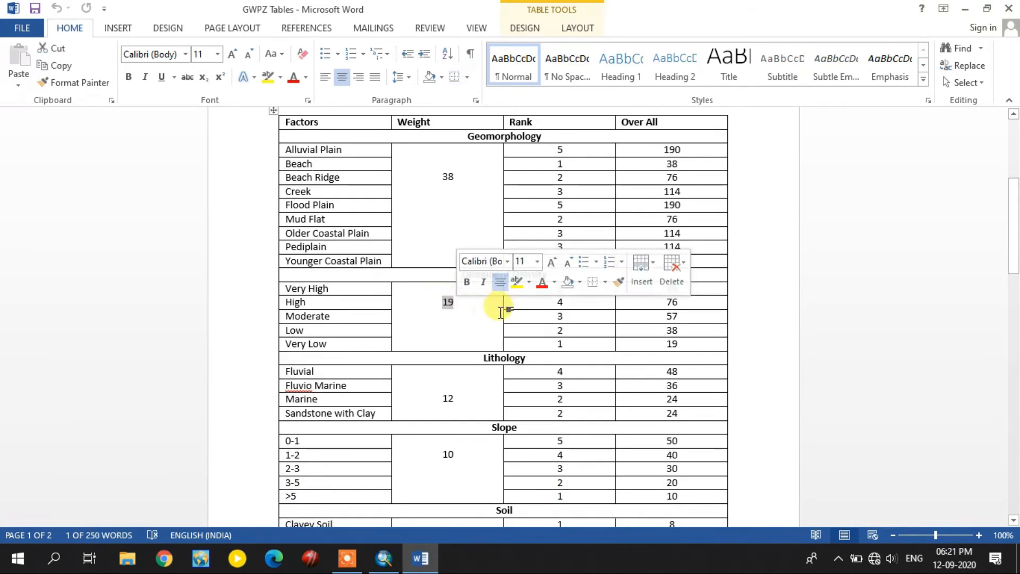
{"action": "left_click", "coordinate": [561, 288]}
{"action": "double_click", "coordinate": [561, 288]}
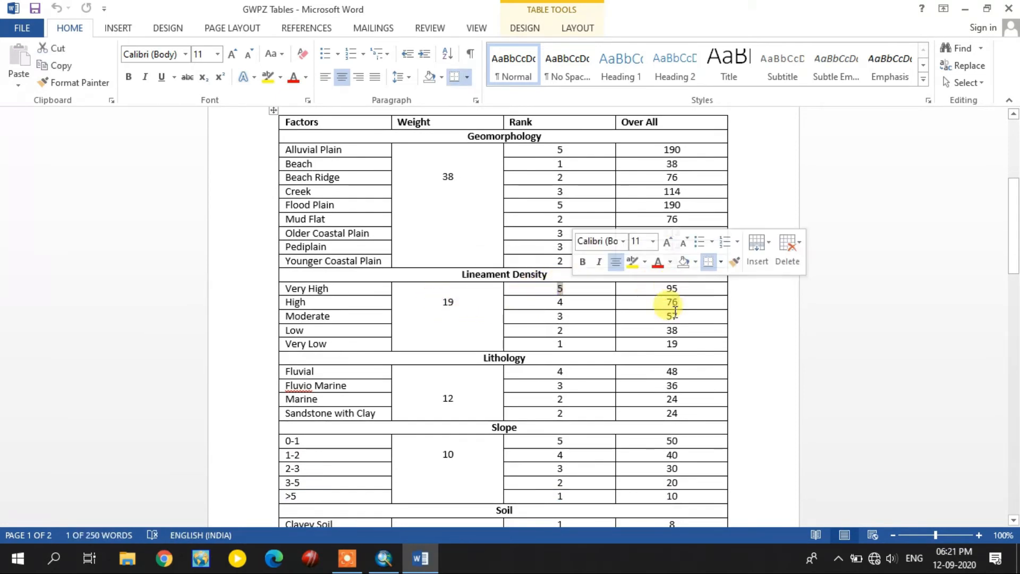
{"action": "scroll", "coordinate": [456, 319], "scroll_direction": "down", "scroll_amount": 3}
{"action": "scroll", "coordinate": [457, 356], "scroll_direction": "down", "scroll_amount": 17}
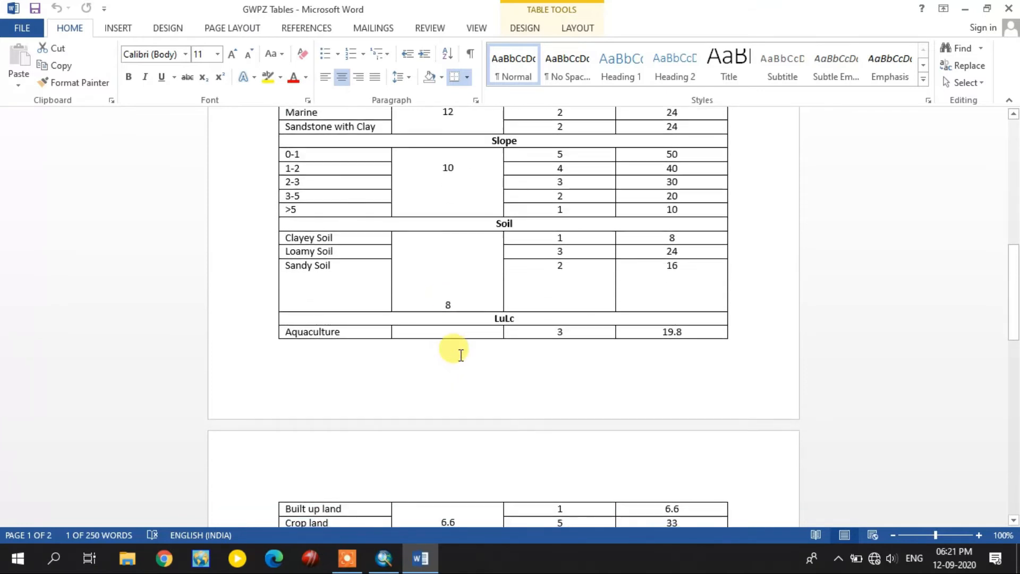
Look up the overall score of Alluvial Plain in the Geomorphology section.
{"action": "scroll", "coordinate": [659, 356], "scroll_direction": "up", "scroll_amount": 20}
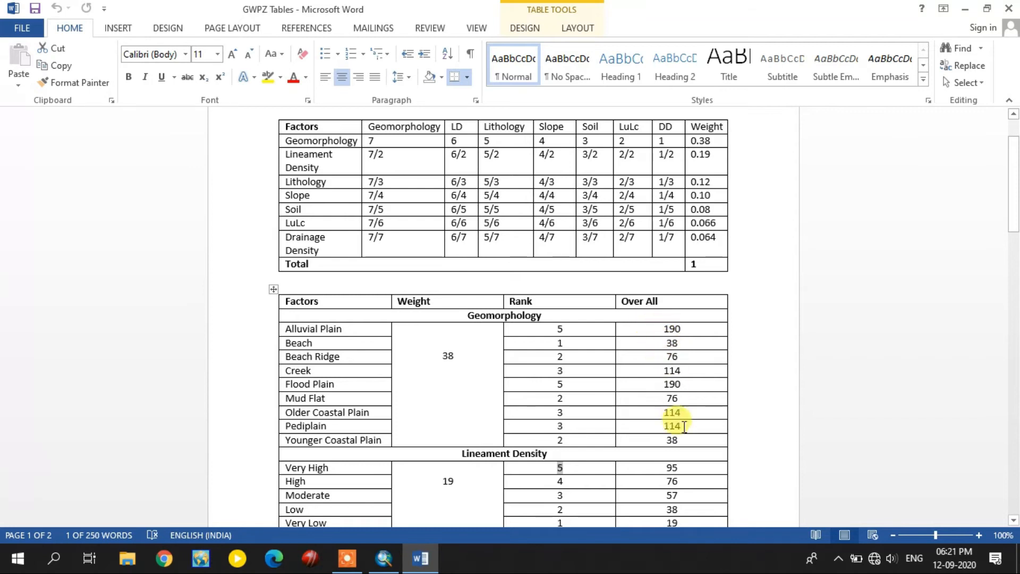
{"action": "scroll", "coordinate": [690, 434], "scroll_direction": "down", "scroll_amount": 1}
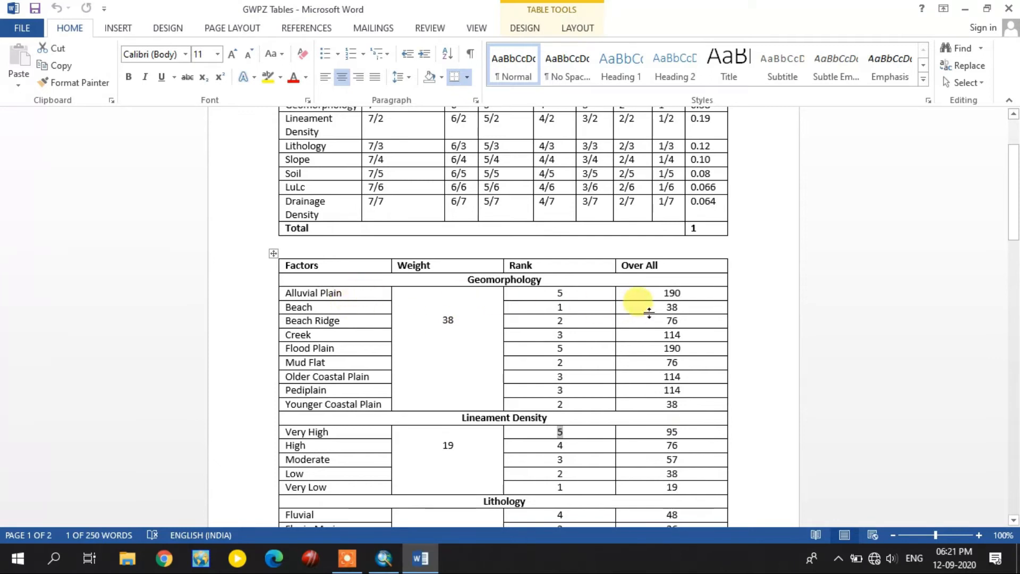
{"action": "double_click", "coordinate": [682, 294]}
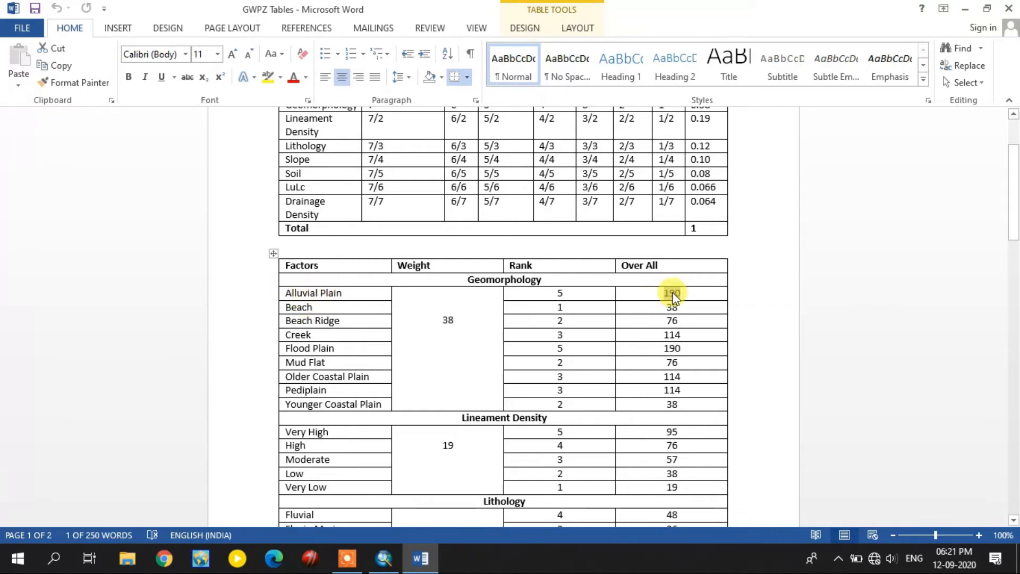
Switch to ArcMap, open the geomorphology layer's attribute table and sort its records in ascending order by Type.
{"action": "left_click", "coordinate": [386, 559]}
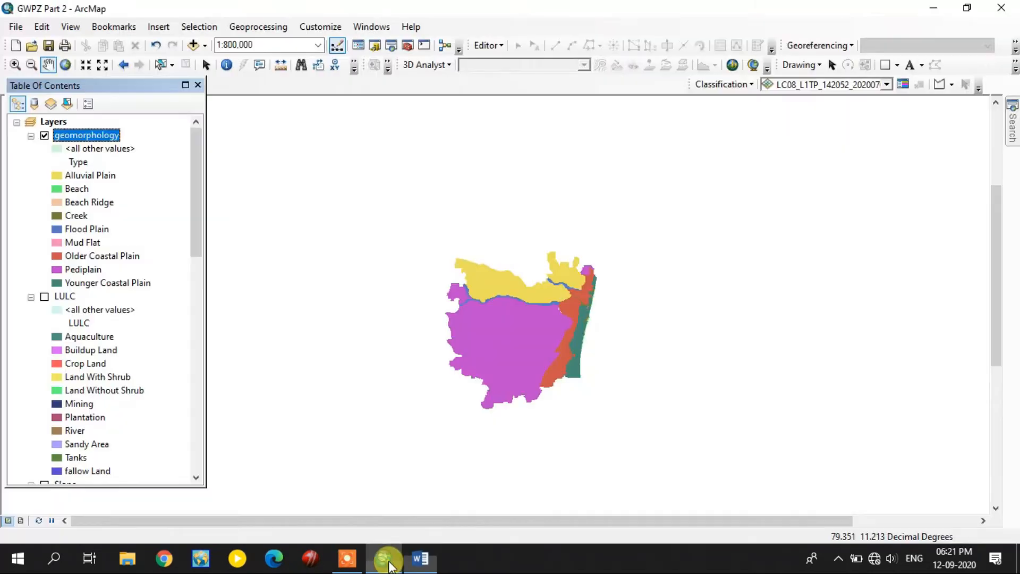
{"action": "right_click", "coordinate": [92, 138]}
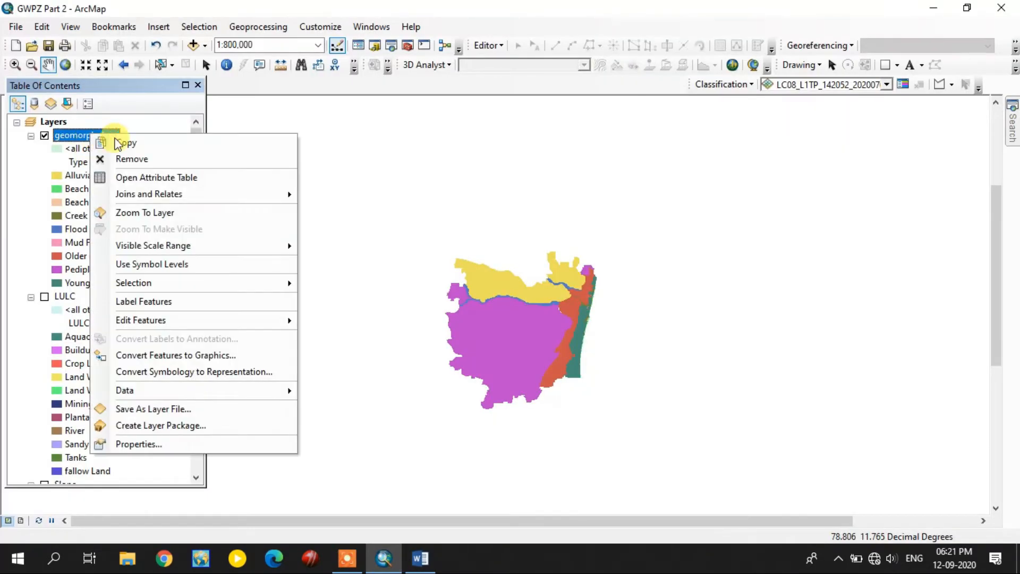
{"action": "left_click", "coordinate": [178, 179]}
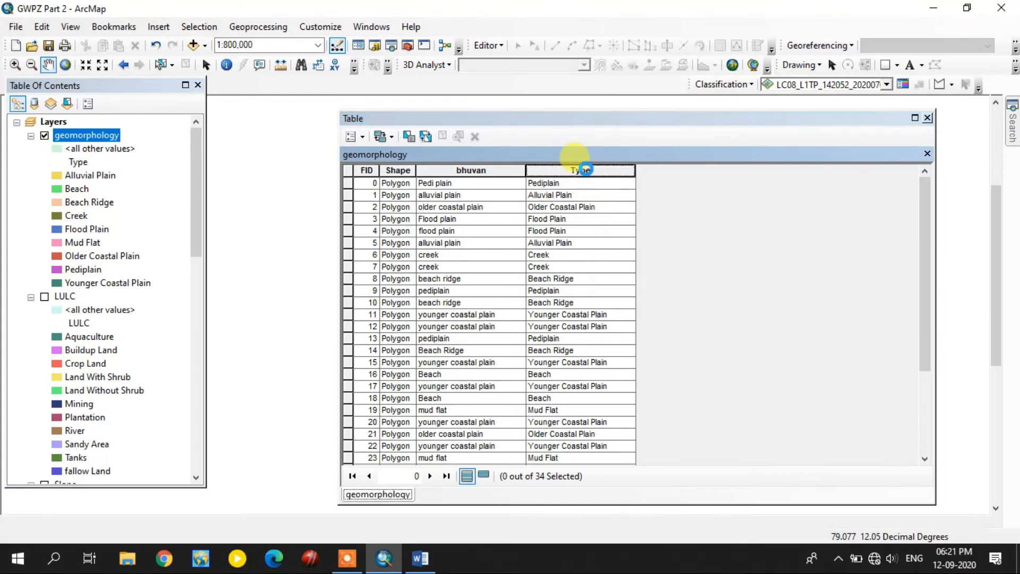
{"action": "right_click", "coordinate": [585, 170]}
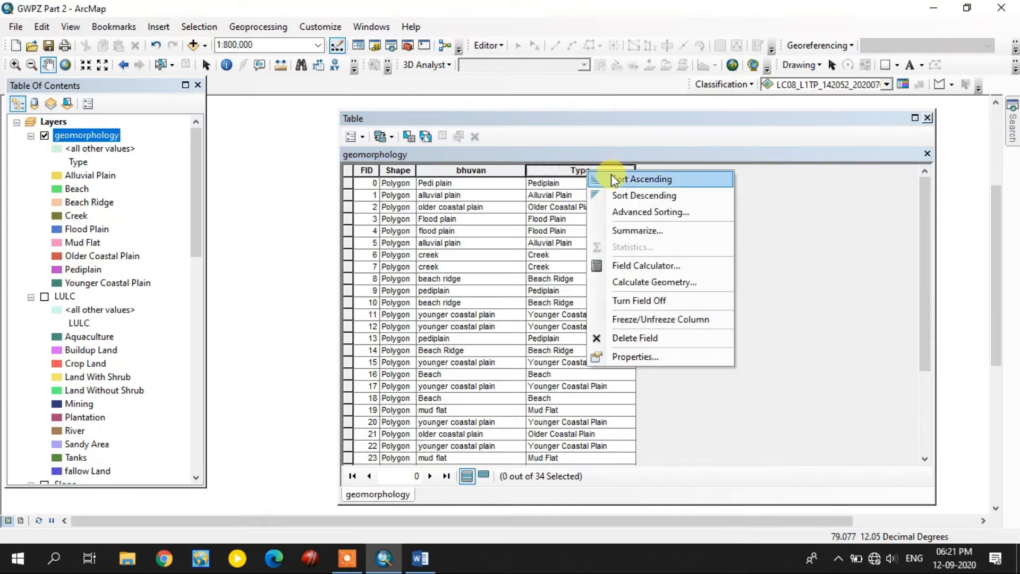
{"action": "left_click", "coordinate": [649, 180]}
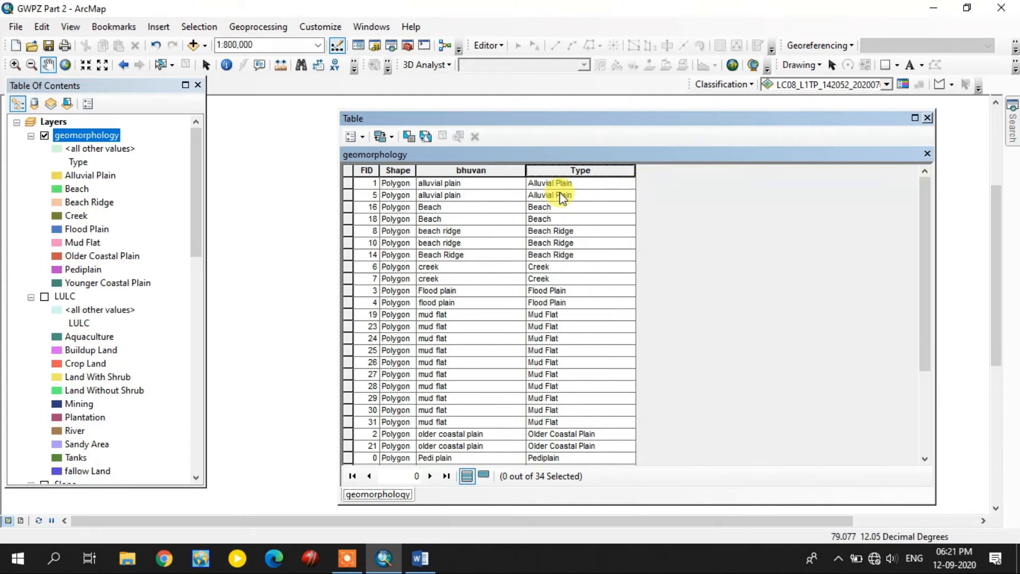
Add a field named Weightage of type Double to the geomorphology attribute table and slightly narrow its column.
{"action": "left_click", "coordinate": [362, 137]}
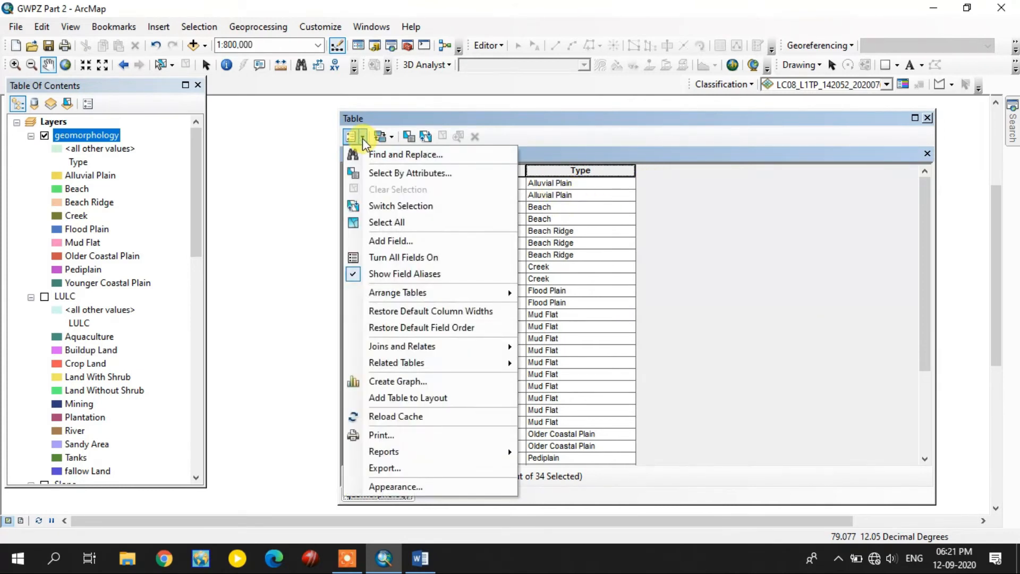
{"action": "left_click", "coordinate": [390, 240]}
{"action": "left_click", "coordinate": [494, 192]}
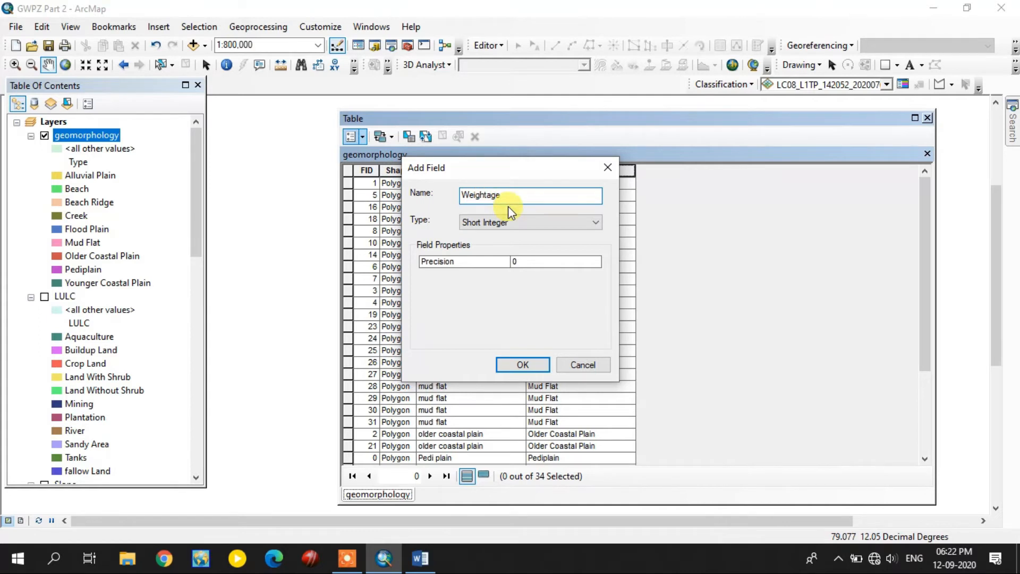
{"action": "left_click", "coordinate": [494, 222]}
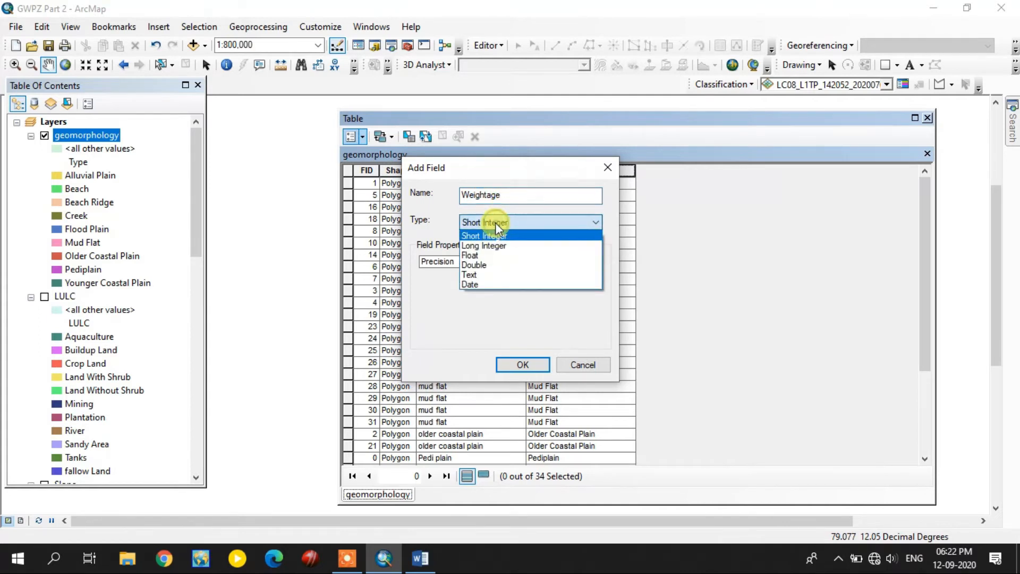
{"action": "left_click", "coordinate": [488, 266]}
{"action": "left_click", "coordinate": [547, 363]}
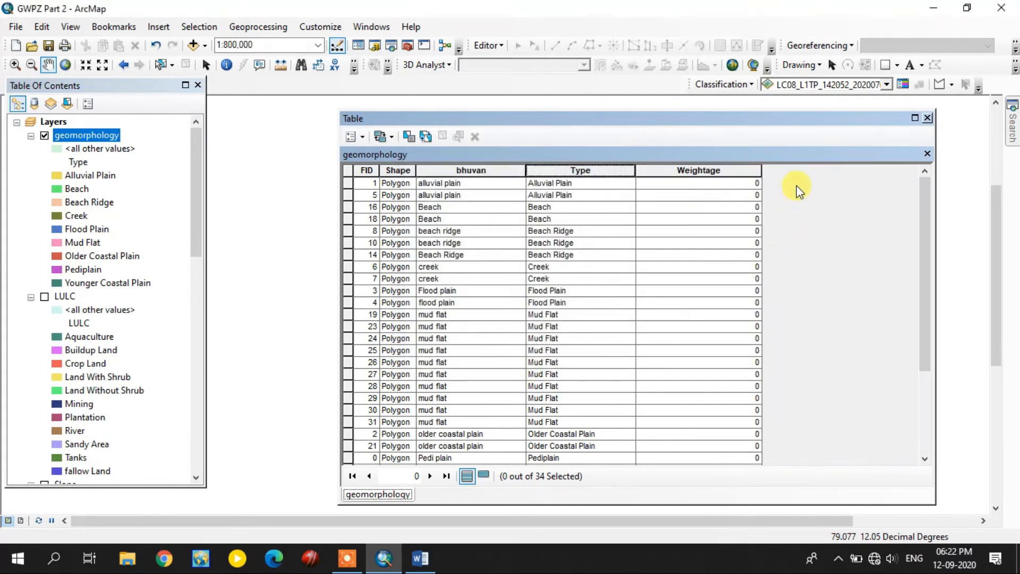
{"action": "left_click_drag", "start_coordinate": [762, 173], "coordinate": [754, 172]}
Select the two Alluvial Plain records and set their Weightage to "190" with the Field Calculator.
{"action": "left_click_drag", "start_coordinate": [347, 183], "coordinate": [348, 195]}
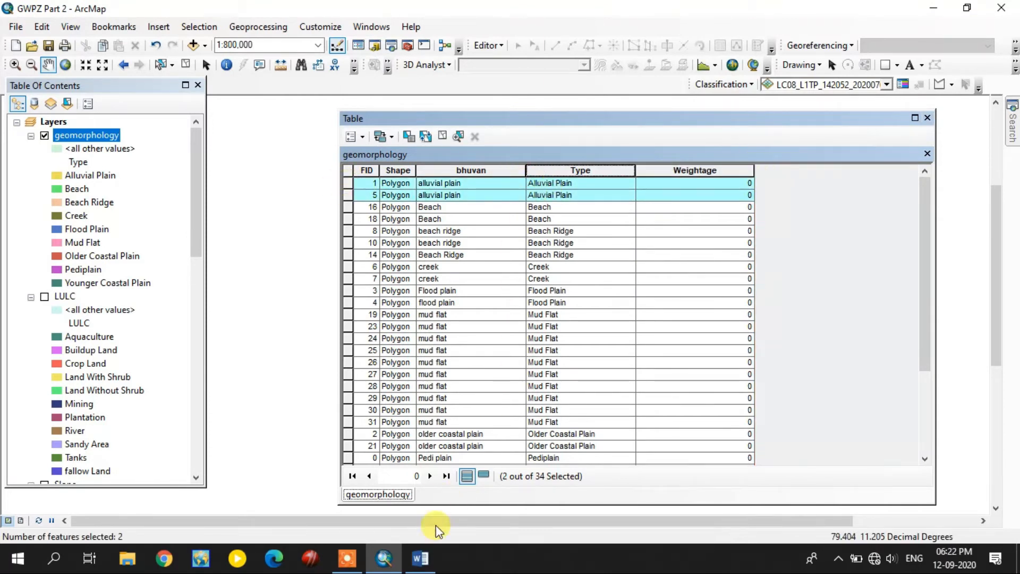
{"action": "left_click", "coordinate": [421, 558]}
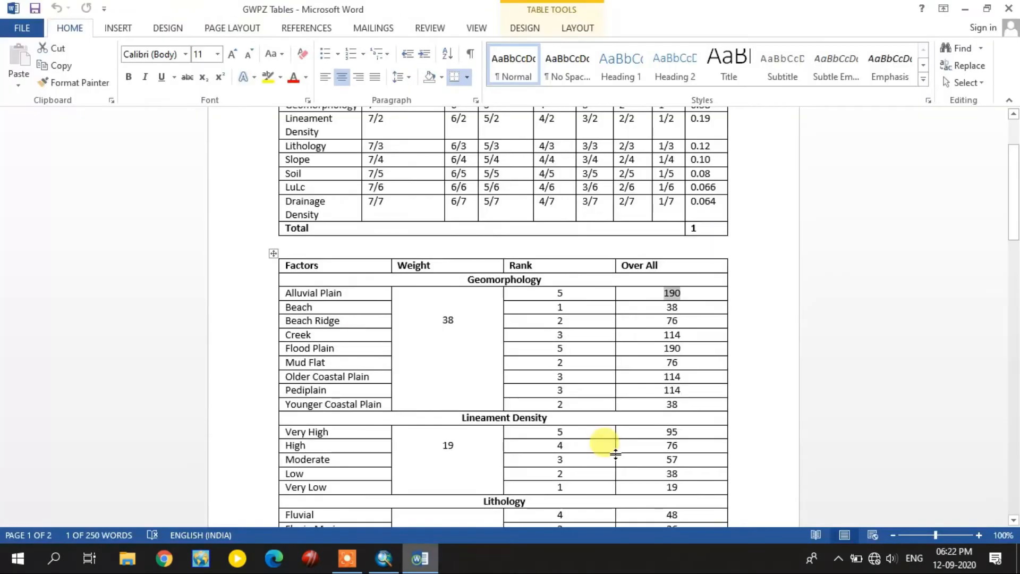
{"action": "left_click", "coordinate": [431, 567]}
{"action": "right_click", "coordinate": [698, 173]}
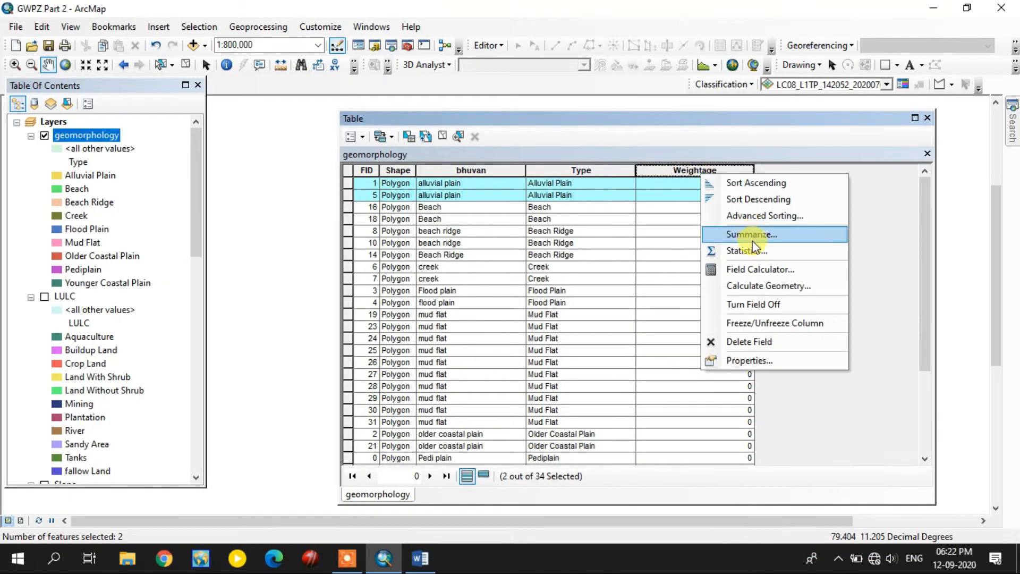
{"action": "left_click", "coordinate": [754, 269]}
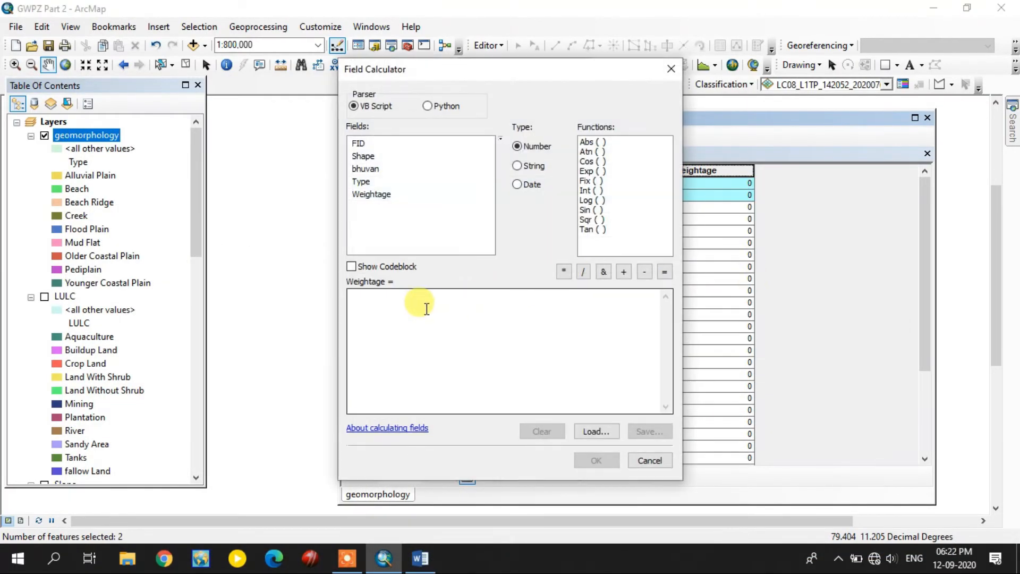
{"action": "type", "text": "1"}
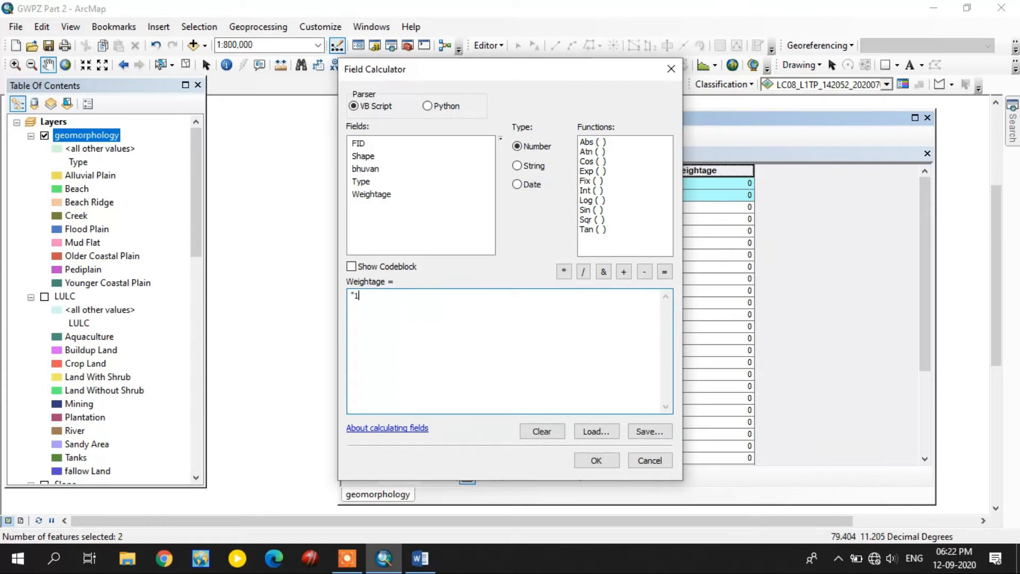
{"action": "type", "text": "90\""}
{"action": "left_click", "coordinate": [596, 460]}
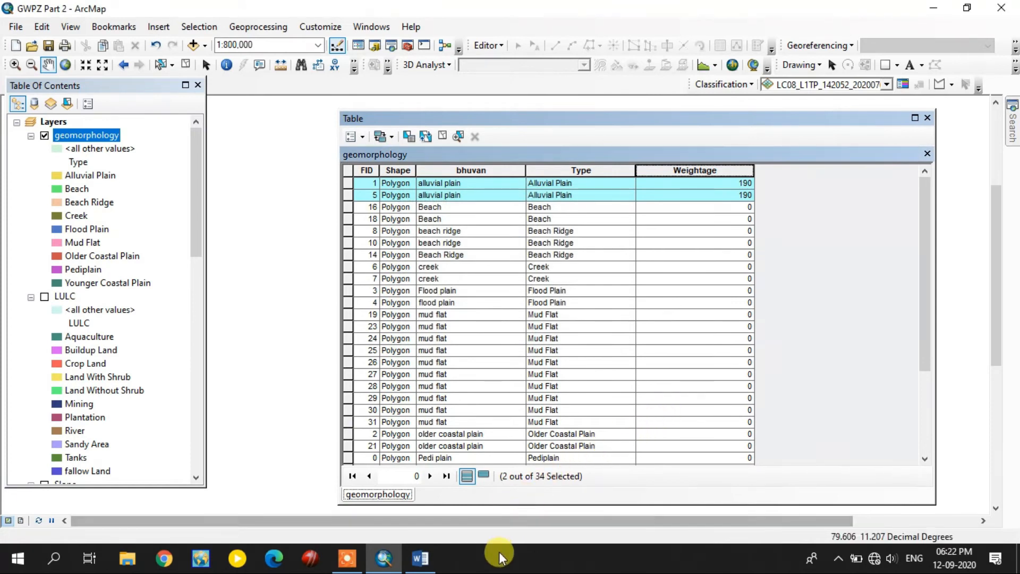
Look up Beach's overall score in the Word table and assign it as Weightage to the two Beach records with the Field Calculator.
{"action": "left_click", "coordinate": [409, 562]}
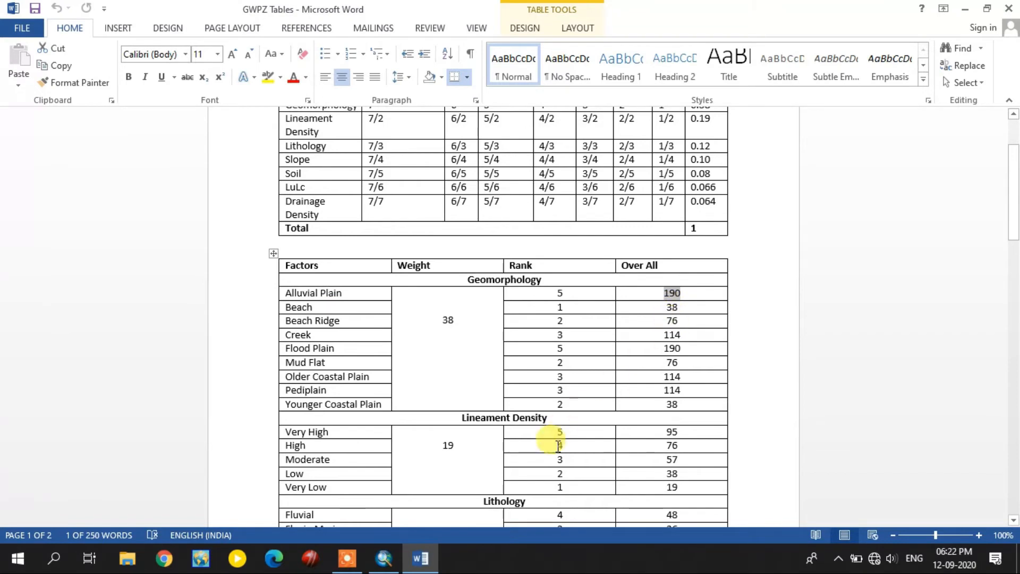
{"action": "left_click", "coordinate": [417, 556]}
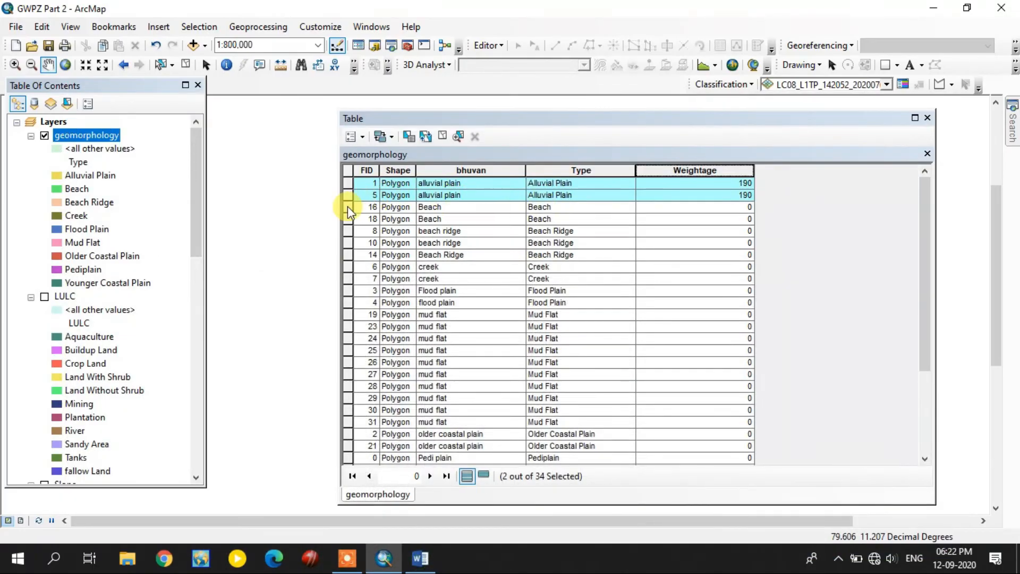
{"action": "left_click_drag", "start_coordinate": [348, 207], "coordinate": [347, 219]}
{"action": "right_click", "coordinate": [734, 172]}
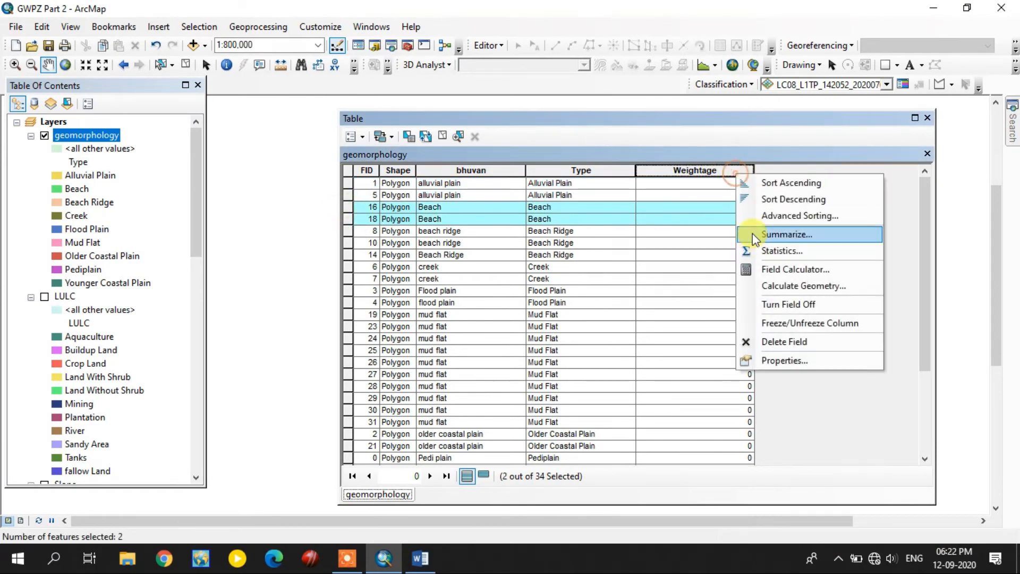
{"action": "left_click", "coordinate": [744, 267]}
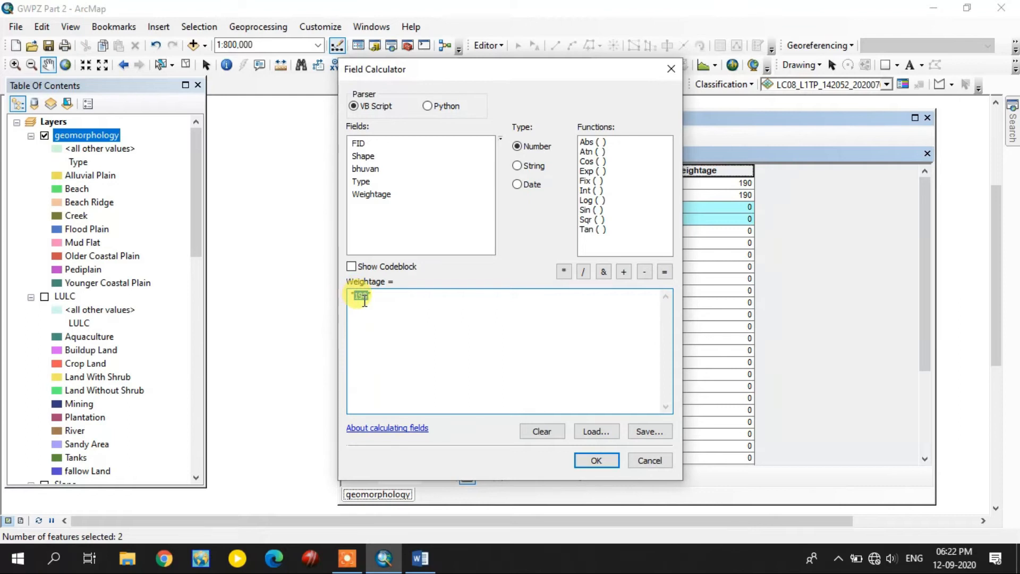
{"action": "left_click", "coordinate": [595, 460]}
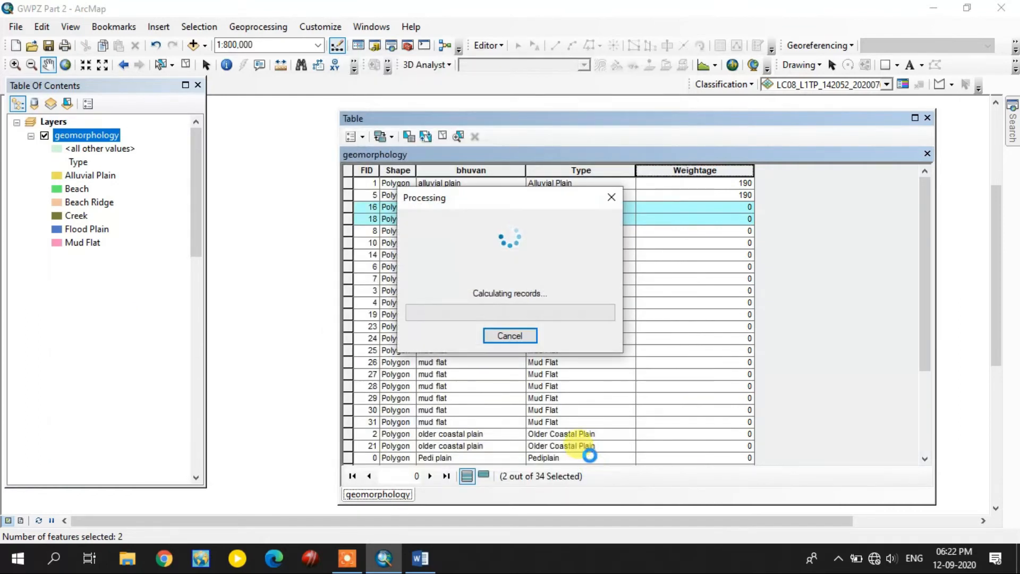
Select the three Beach Ridge records and set their Weightage to "76" with the Field Calculator.
{"action": "left_click_drag", "start_coordinate": [350, 234], "coordinate": [351, 256]}
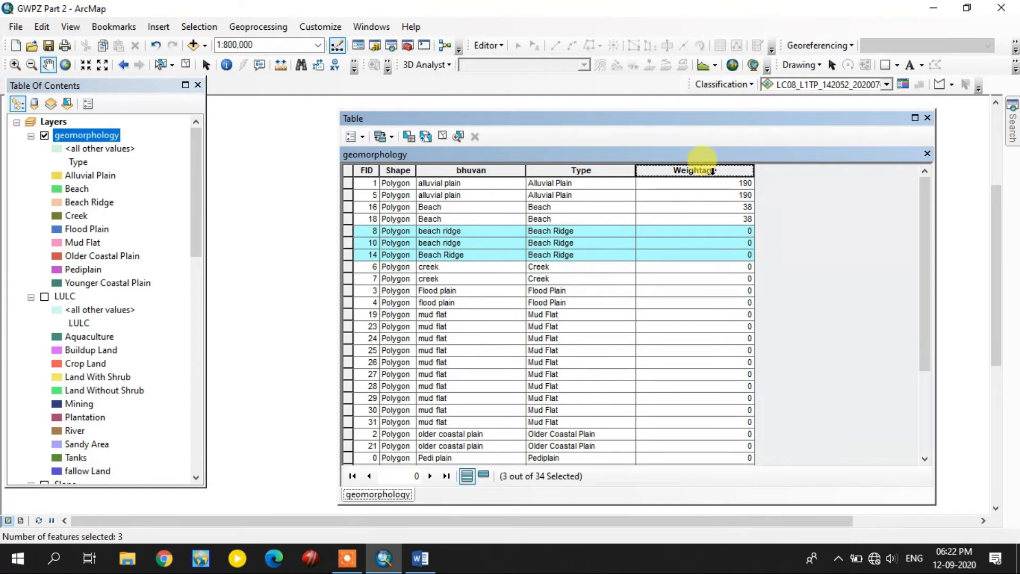
{"action": "right_click", "coordinate": [712, 170]}
{"action": "left_click", "coordinate": [763, 266]}
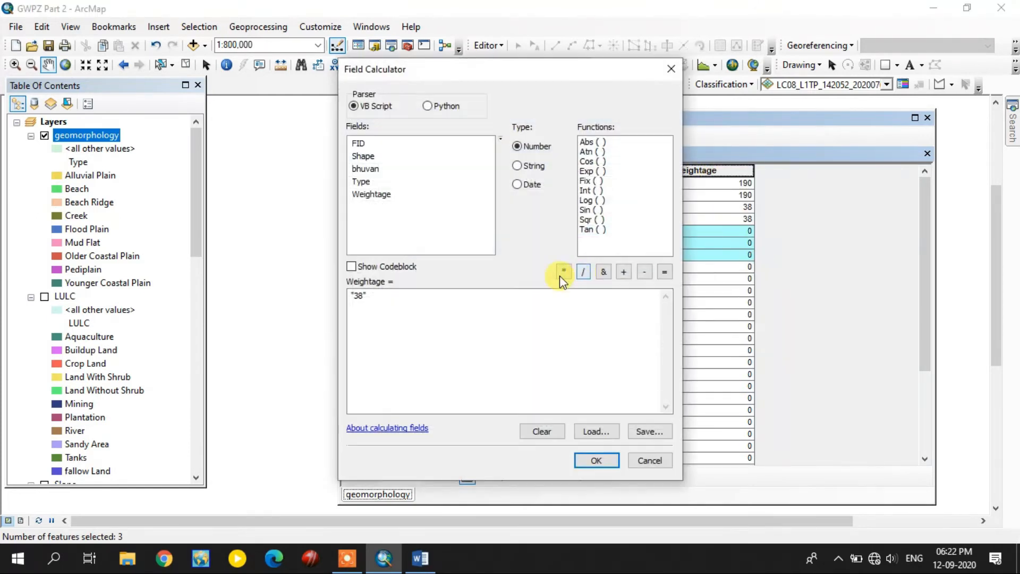
{"action": "left_click", "coordinate": [357, 298]}
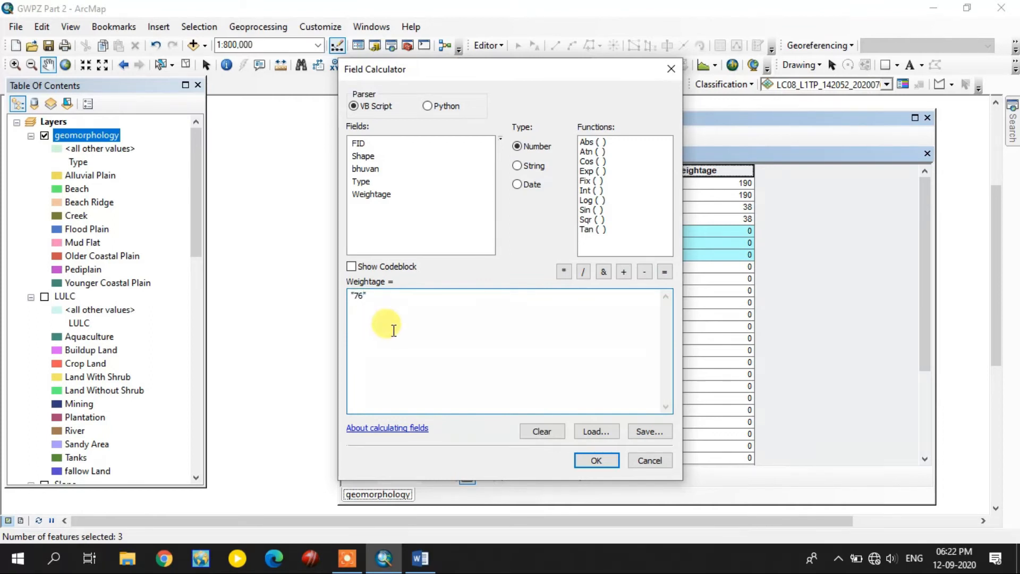
{"action": "left_click", "coordinate": [593, 461]}
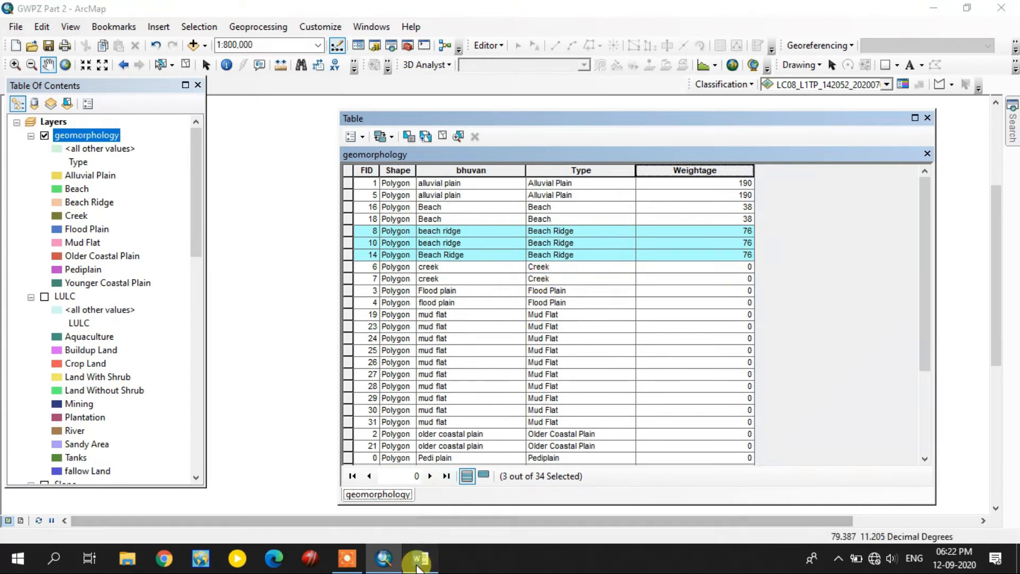
Check Creek's overall score in the Word table and set the two Creek records' Weightage to "114" in ArcMap with the Field Calculator.
{"action": "left_click", "coordinate": [420, 558]}
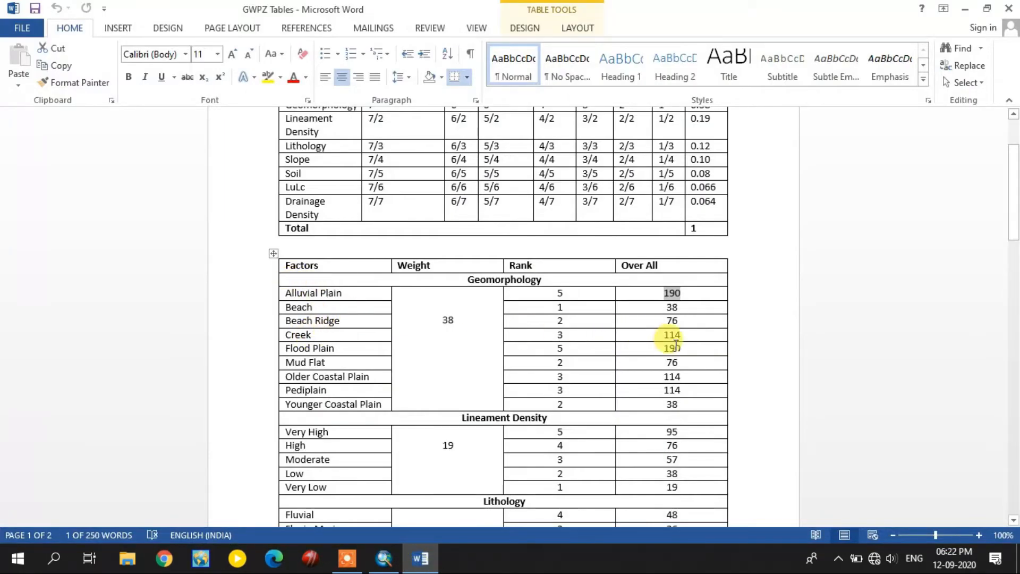
{"action": "left_click", "coordinate": [420, 558]}
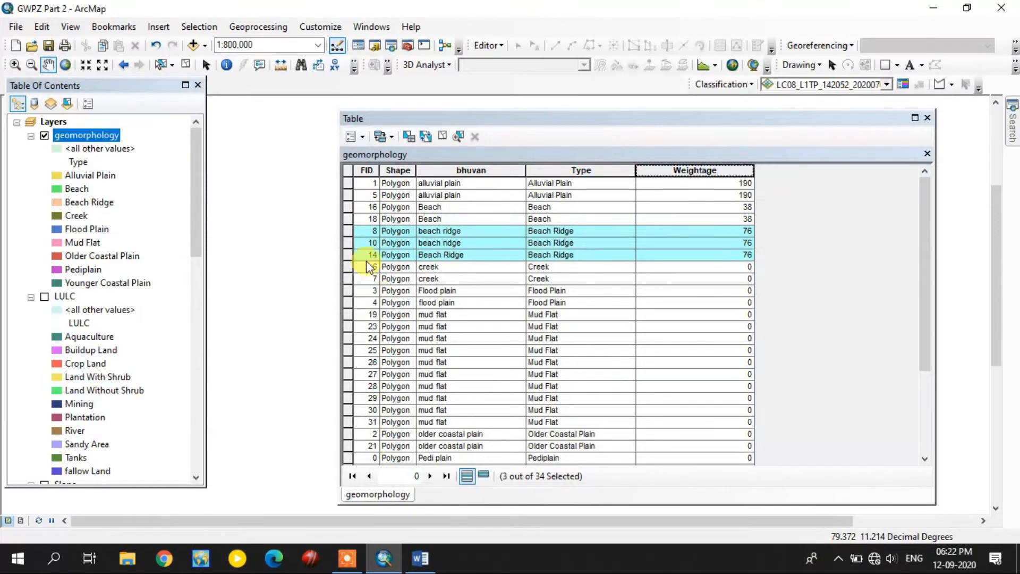
{"action": "left_click_drag", "start_coordinate": [349, 265], "coordinate": [350, 279]}
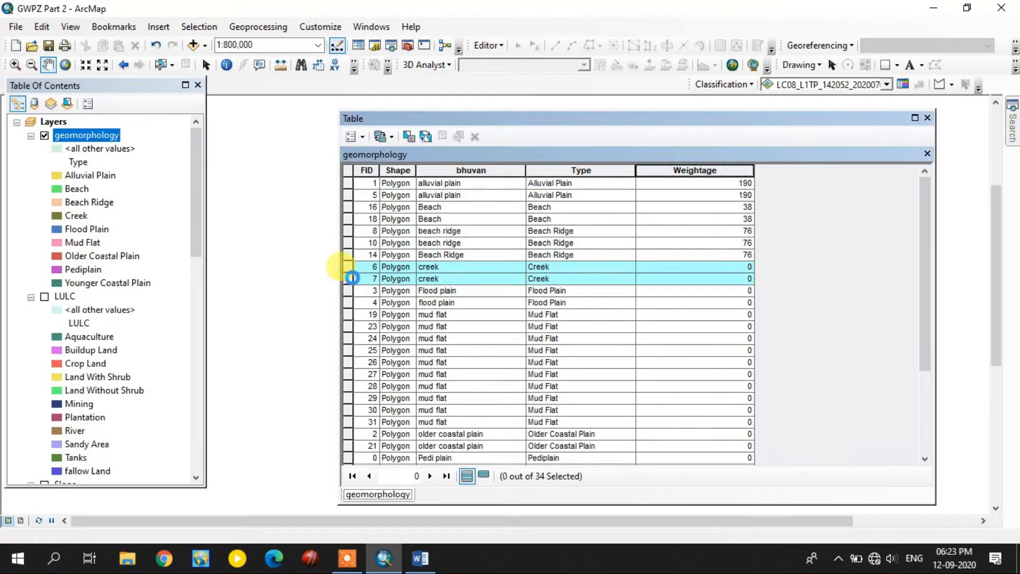
{"action": "right_click", "coordinate": [693, 169]}
{"action": "left_click", "coordinate": [714, 264]}
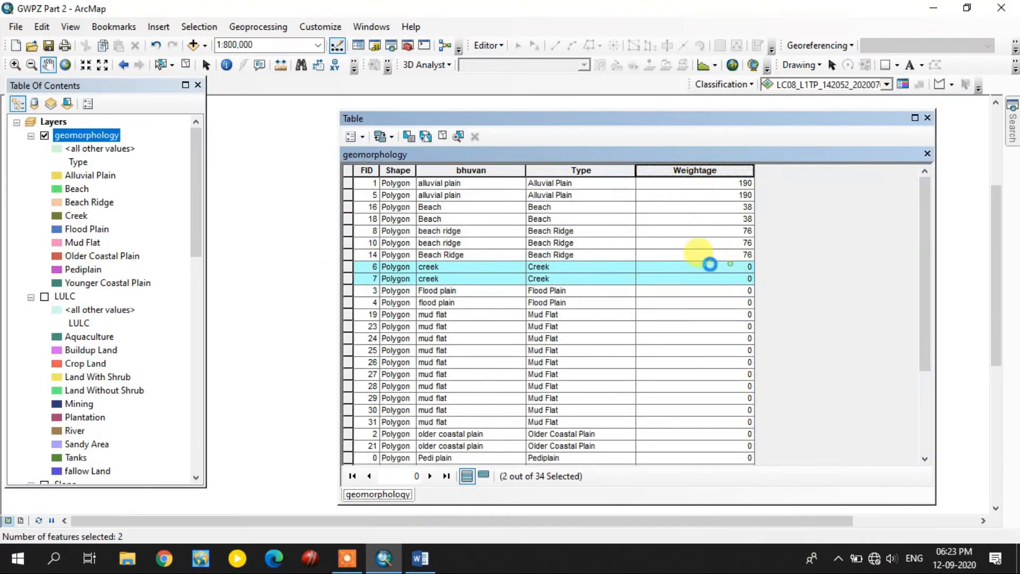
{"action": "left_click", "coordinate": [365, 296]}
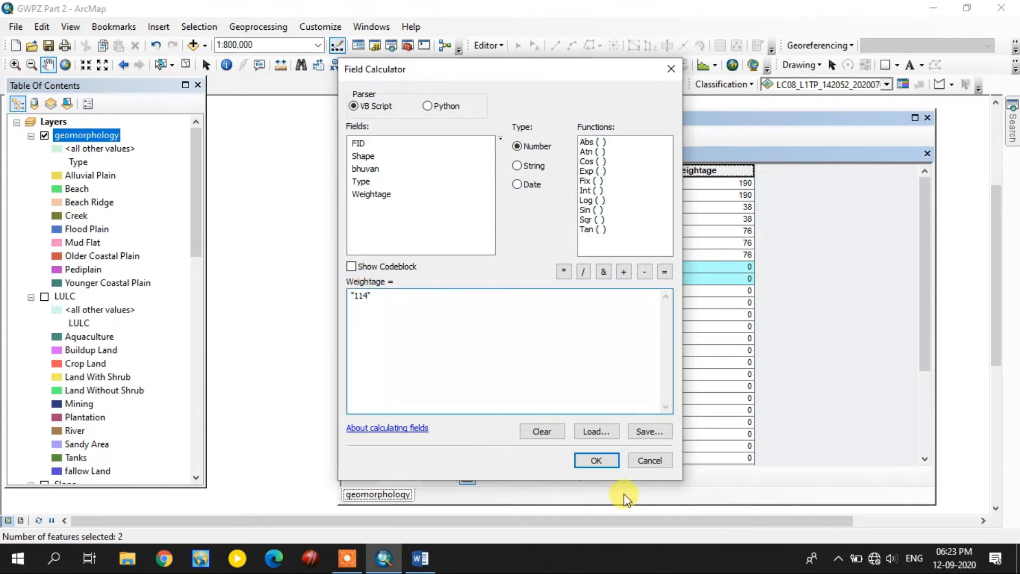
{"action": "left_click", "coordinate": [596, 460]}
Look up Flood Plain's overall score in the Word table and set both Flood Plain records' Weightage to "190" in ArcMap.
{"action": "left_click", "coordinate": [421, 559]}
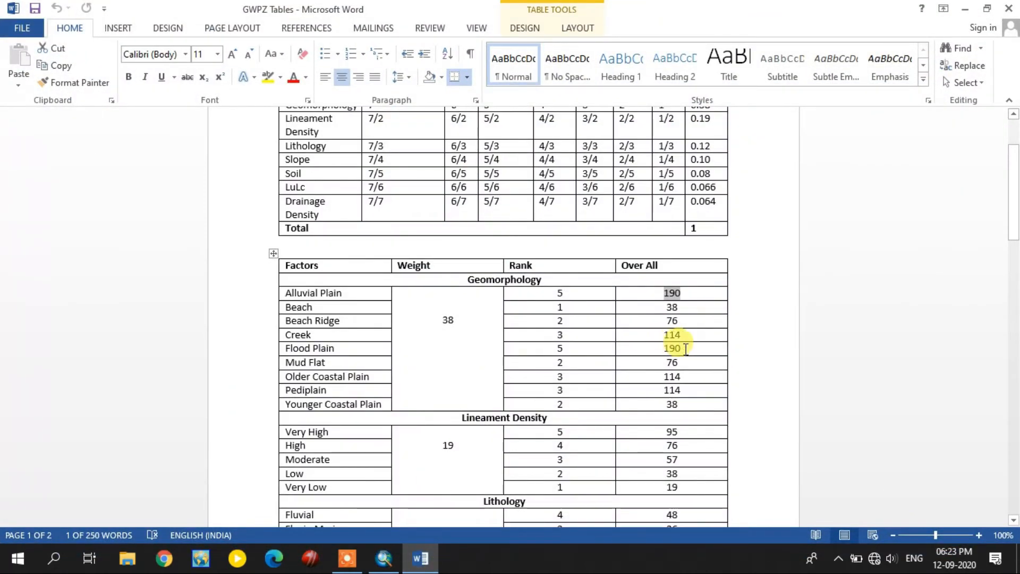
{"action": "double_click", "coordinate": [671, 348]}
{"action": "left_click", "coordinate": [667, 408]}
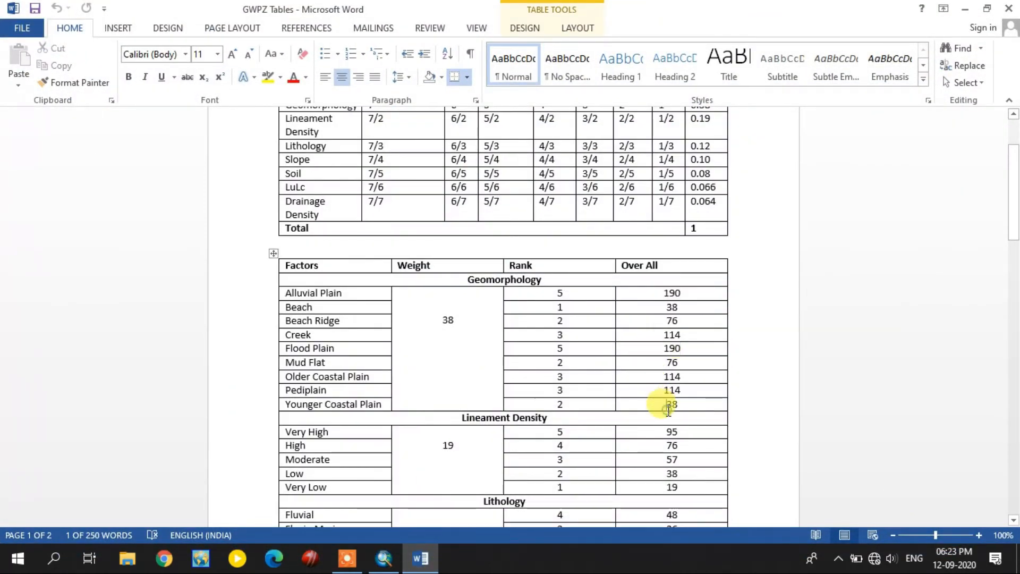
{"action": "left_click", "coordinate": [384, 558]}
{"action": "scroll", "coordinate": [473, 401], "scroll_direction": "down", "scroll_amount": 2}
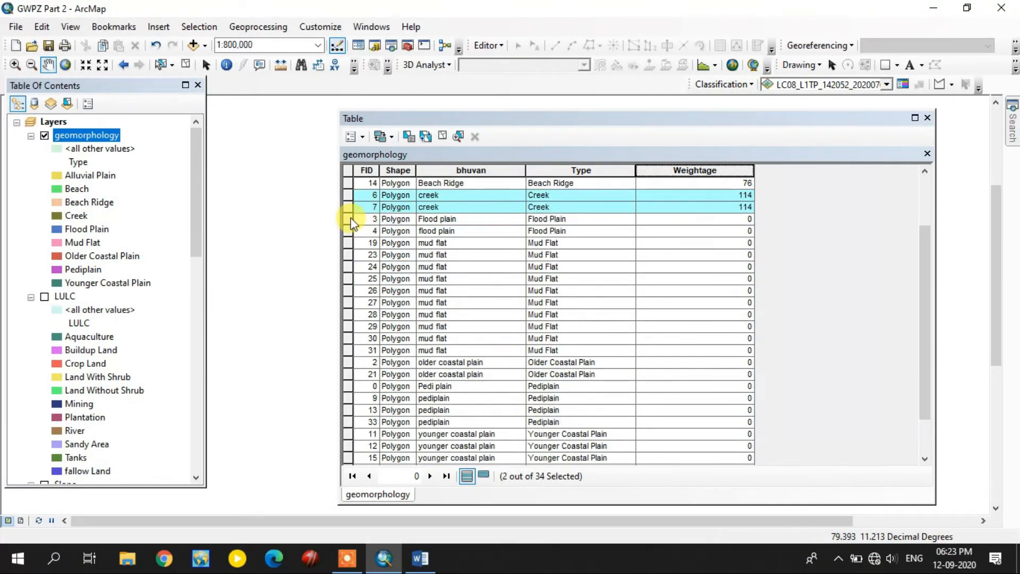
{"action": "left_click_drag", "start_coordinate": [350, 219], "coordinate": [349, 231]}
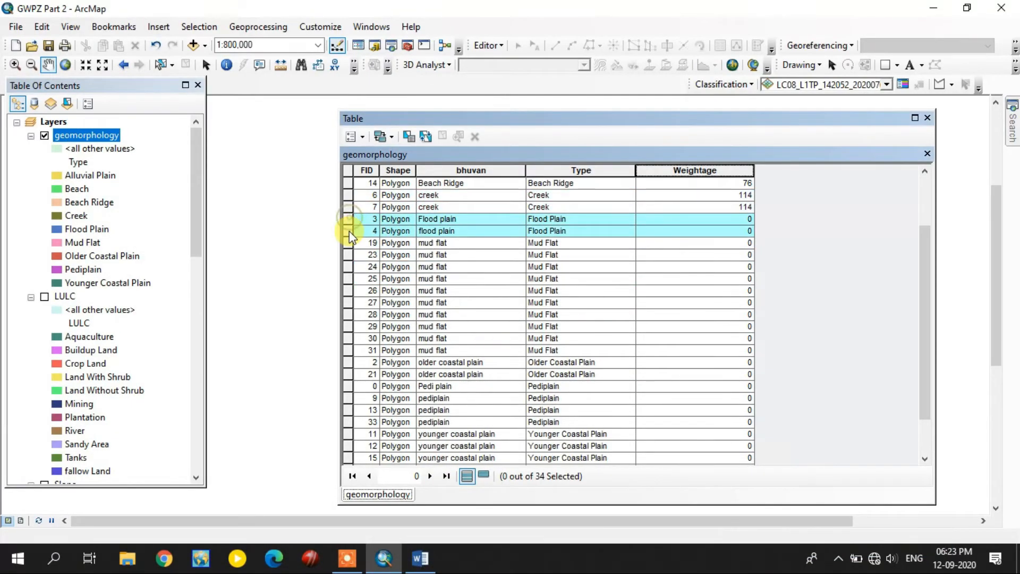
{"action": "right_click", "coordinate": [700, 169]}
{"action": "left_click", "coordinate": [746, 265]}
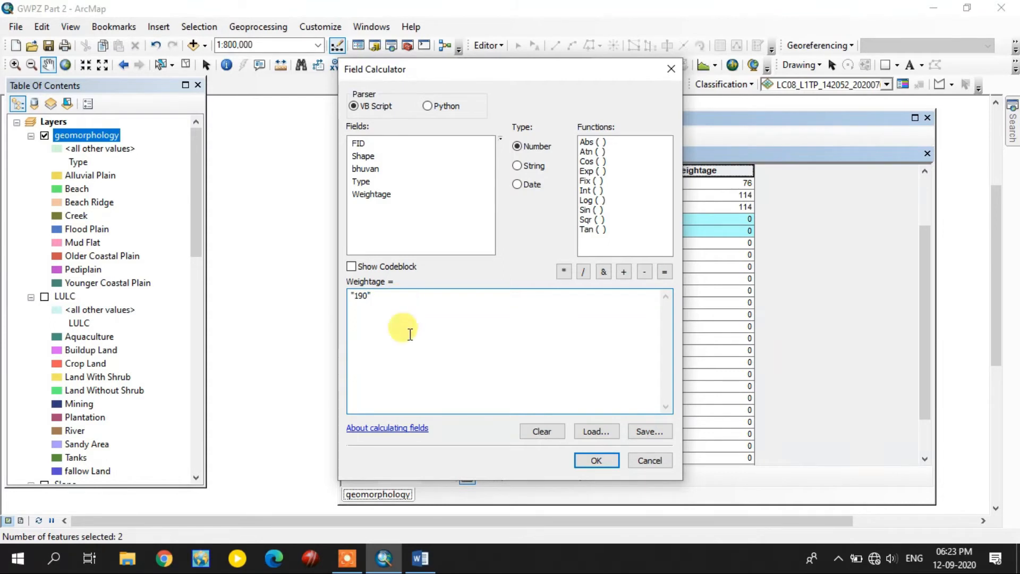
{"action": "type", "text": "190"}
{"action": "left_click", "coordinate": [596, 461]}
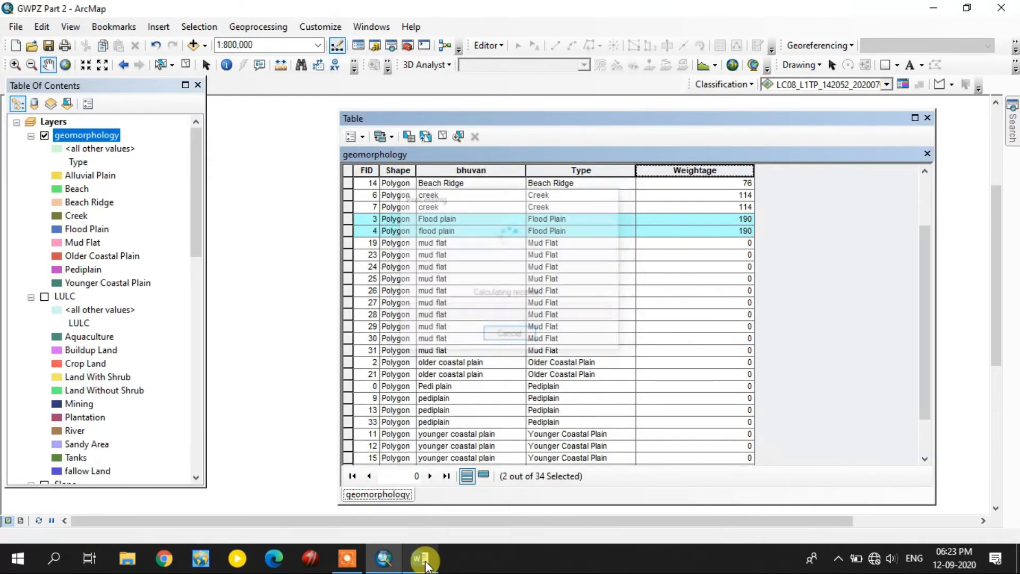
Check Mud Flat's overall score in the Word table and calculate Weightage as "76" for all Mud Flat records in ArcMap.
{"action": "left_click", "coordinate": [425, 564]}
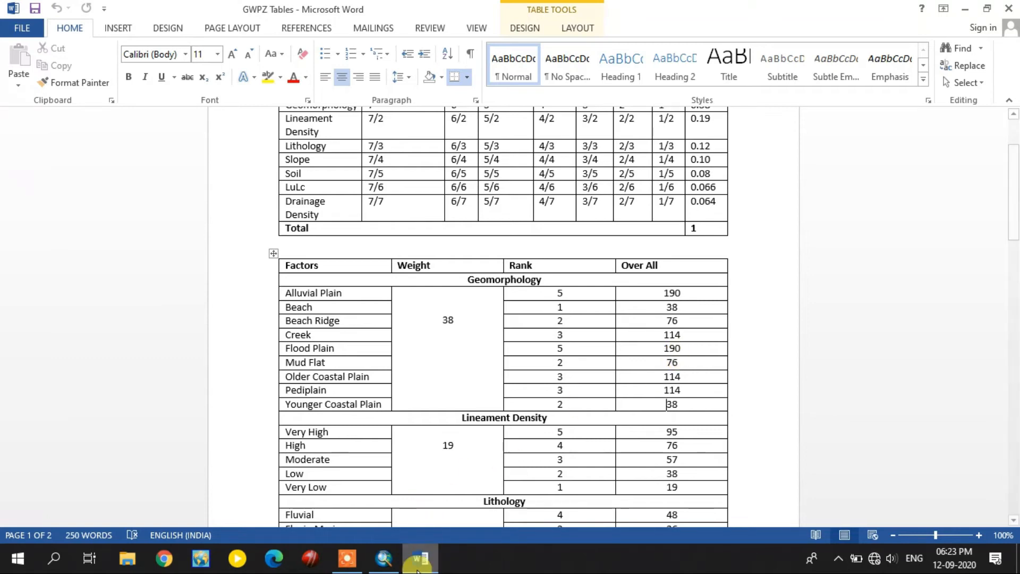
{"action": "left_click", "coordinate": [383, 557]}
{"action": "left_click_drag", "start_coordinate": [347, 241], "coordinate": [372, 351]}
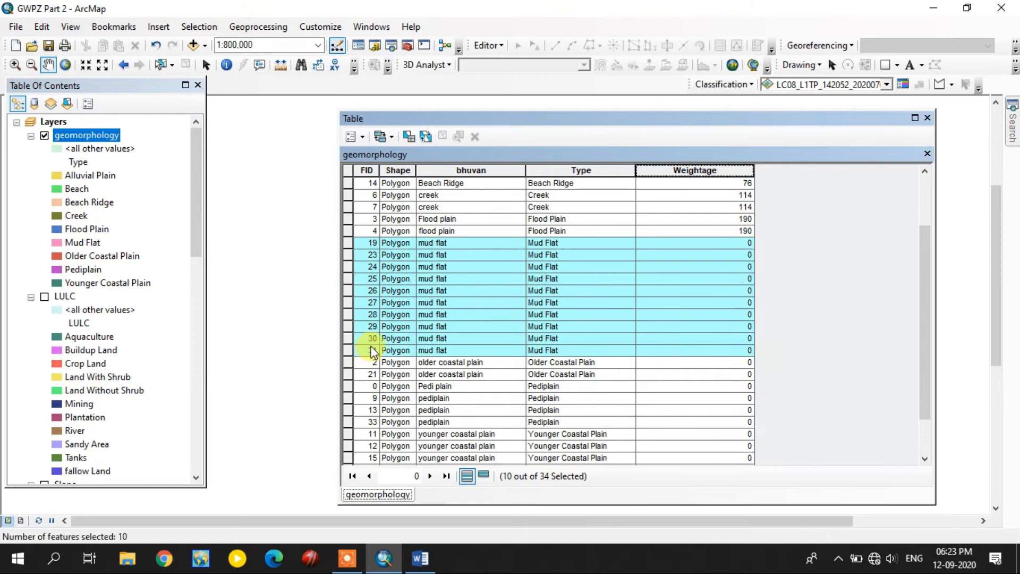
{"action": "right_click", "coordinate": [725, 170]}
{"action": "left_click", "coordinate": [779, 259]}
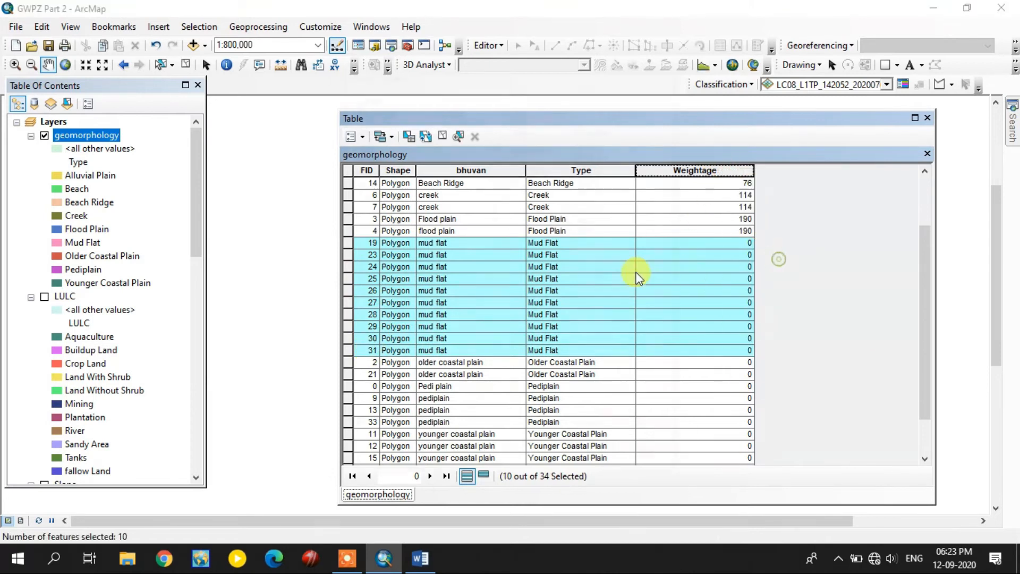
{"action": "left_click", "coordinate": [364, 296]}
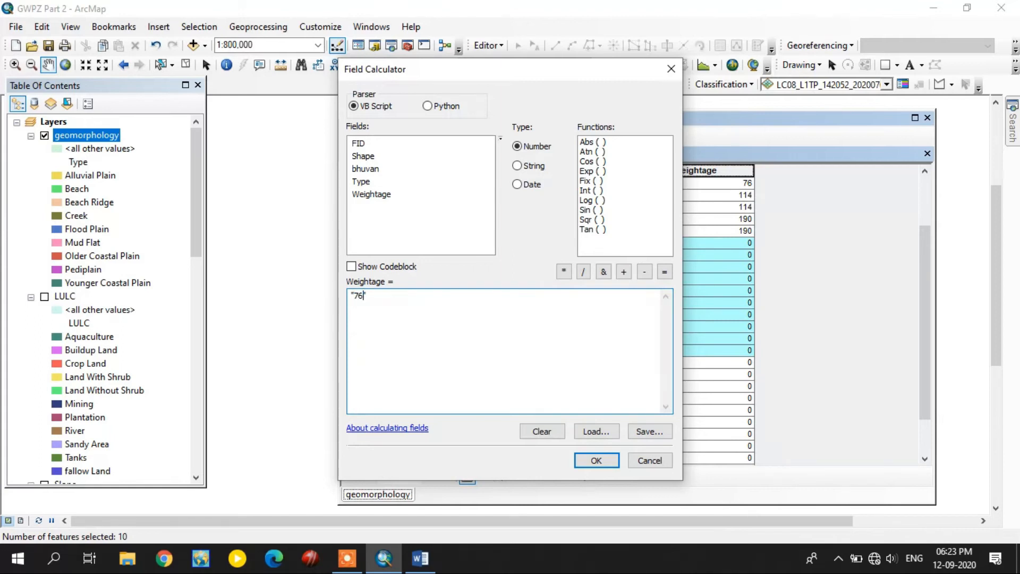
{"action": "left_click", "coordinate": [590, 459]}
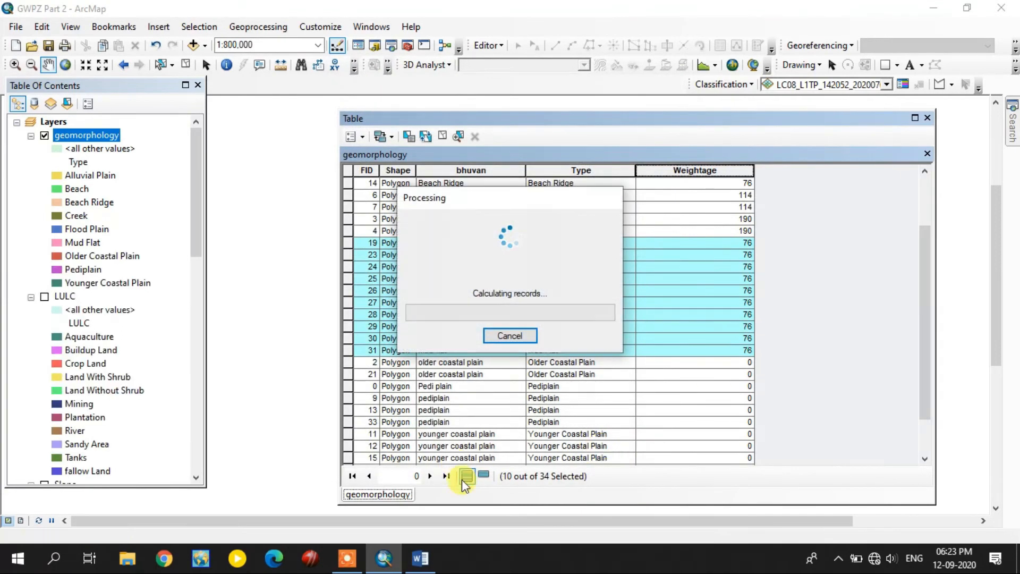
Check the Word table scores, then set Weightage to "114" for all Older Coastal Plain and Pediplain records together in ArcMap.
{"action": "scroll", "coordinate": [477, 436], "scroll_direction": "down", "scroll_amount": 2}
{"action": "left_click", "coordinate": [420, 558]}
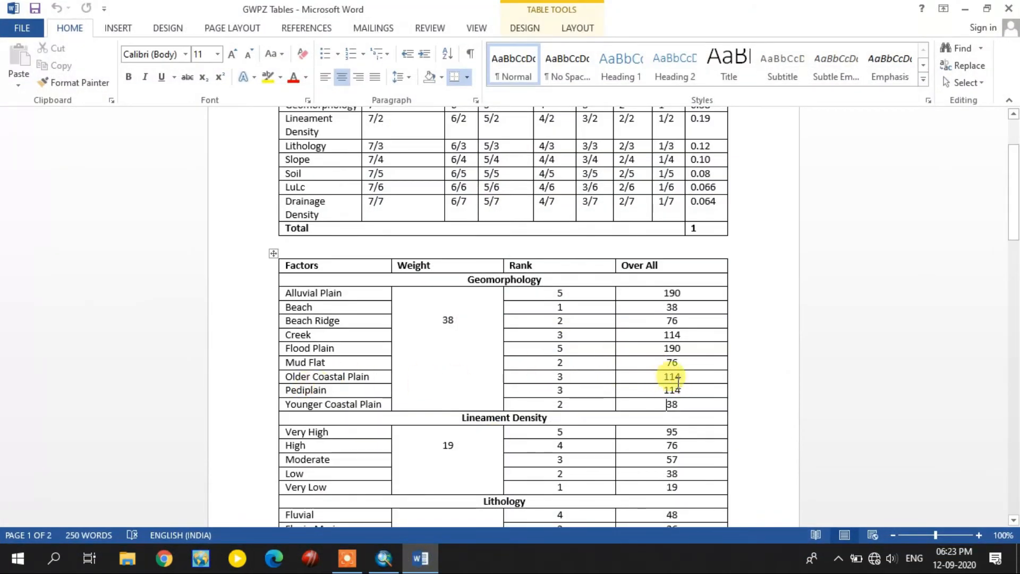
{"action": "left_click", "coordinate": [437, 561]}
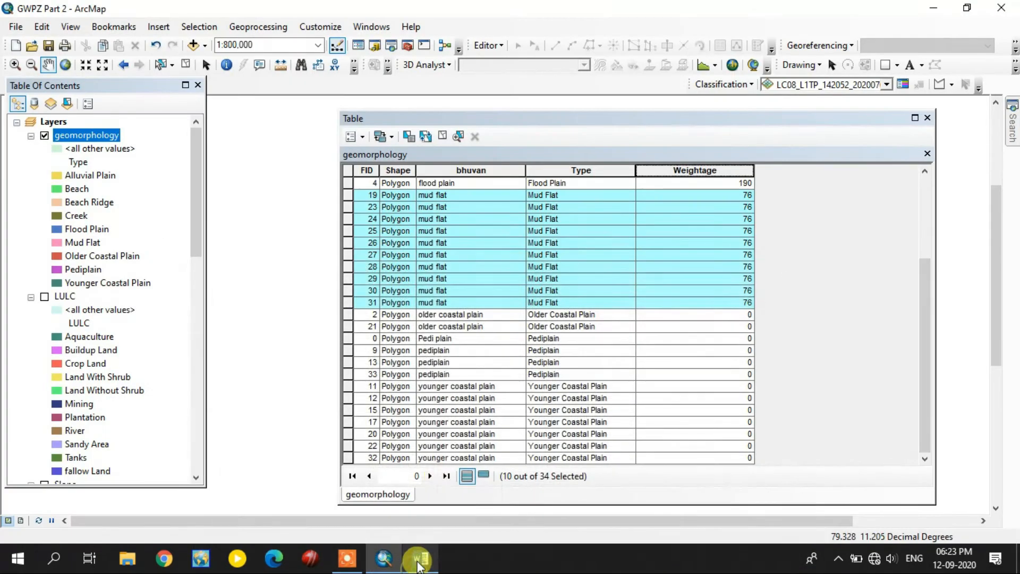
{"action": "left_click_drag", "start_coordinate": [346, 314], "coordinate": [346, 369]}
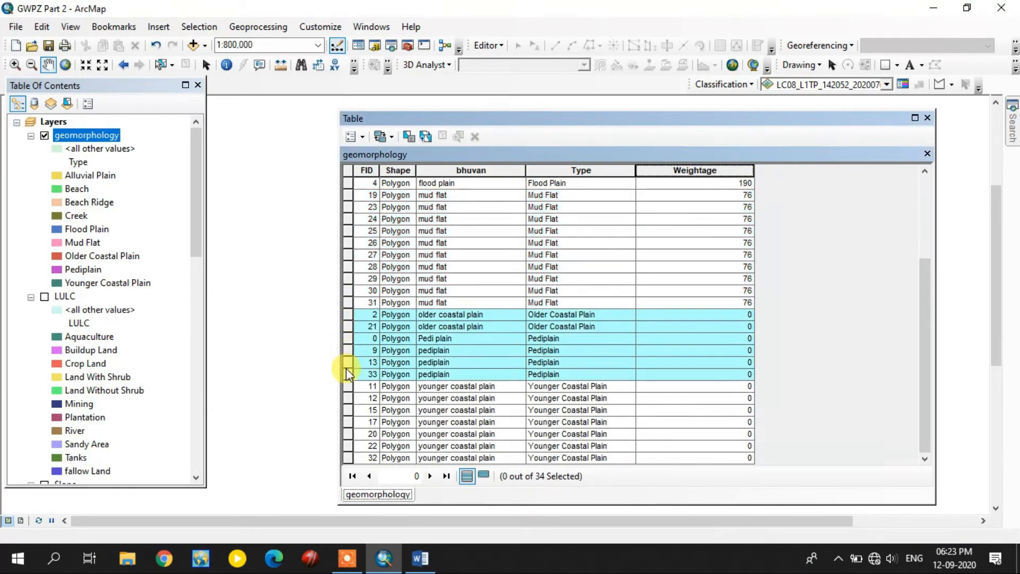
{"action": "right_click", "coordinate": [725, 169]}
{"action": "left_click", "coordinate": [831, 328]}
{"action": "left_click", "coordinate": [375, 298]}
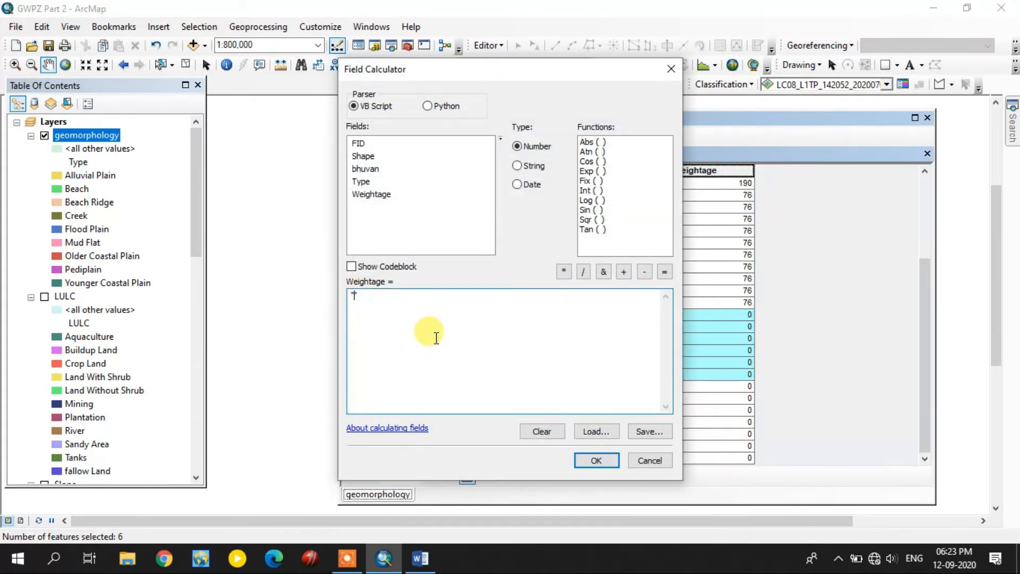
{"action": "type", "text": "114"}
{"action": "left_click", "coordinate": [596, 460]}
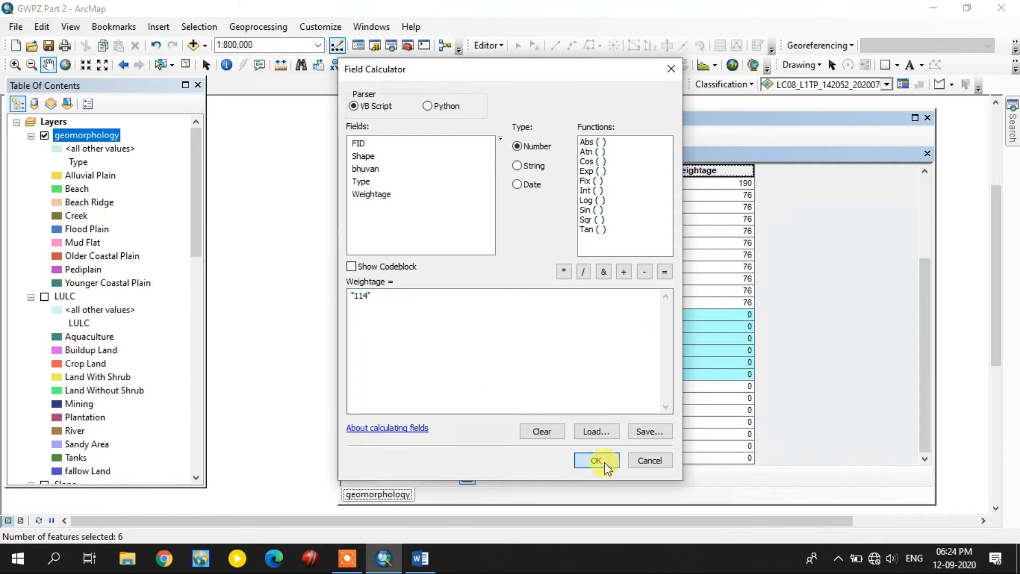
Consult the Word table for Younger Coastal Plain, then select all its records in ArcMap and set their Weightage to "76".
{"action": "left_click", "coordinate": [422, 557]}
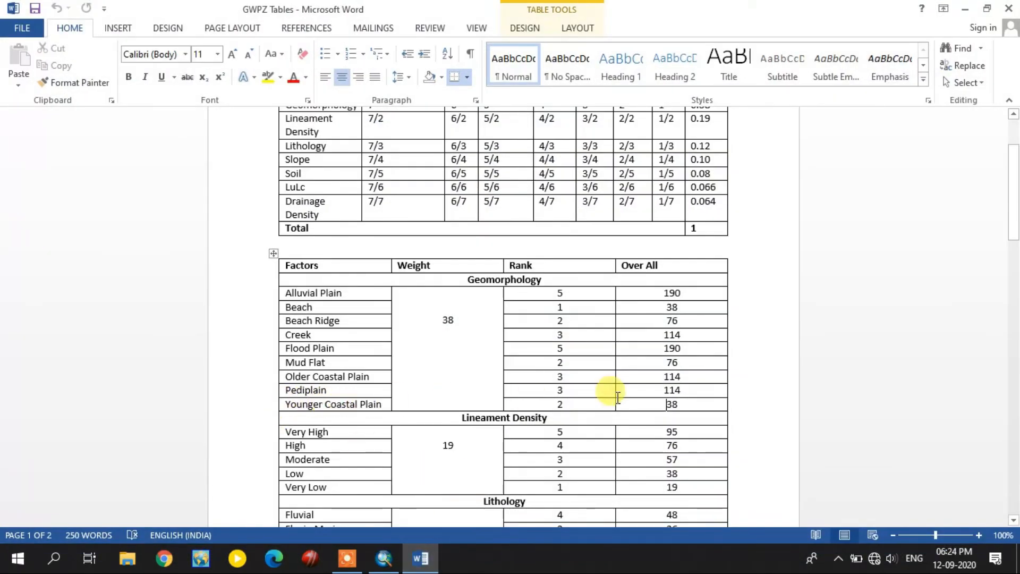
{"action": "left_click", "coordinate": [422, 556]}
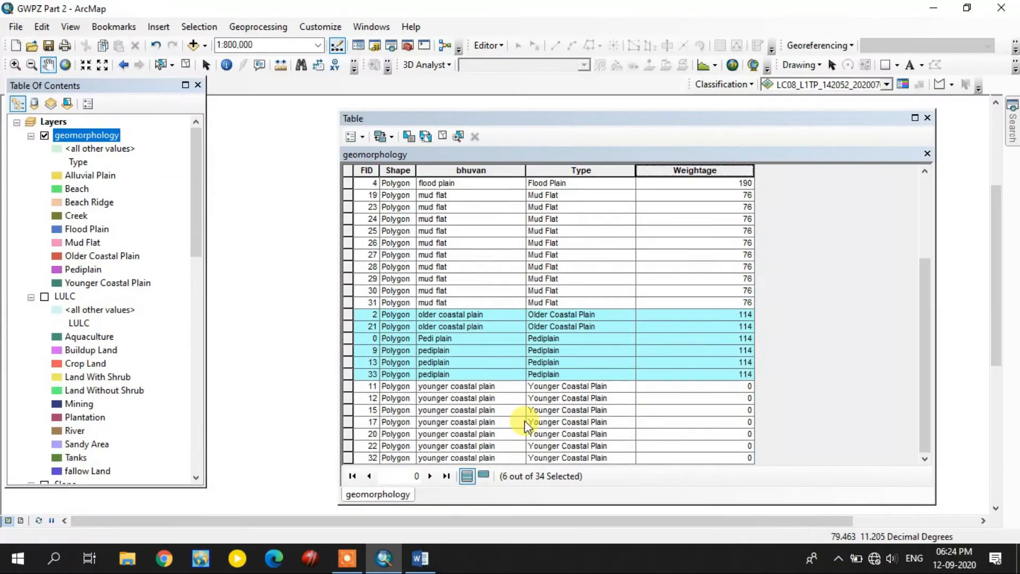
{"action": "left_click", "coordinate": [353, 391]}
{"action": "left_click", "coordinate": [927, 324]}
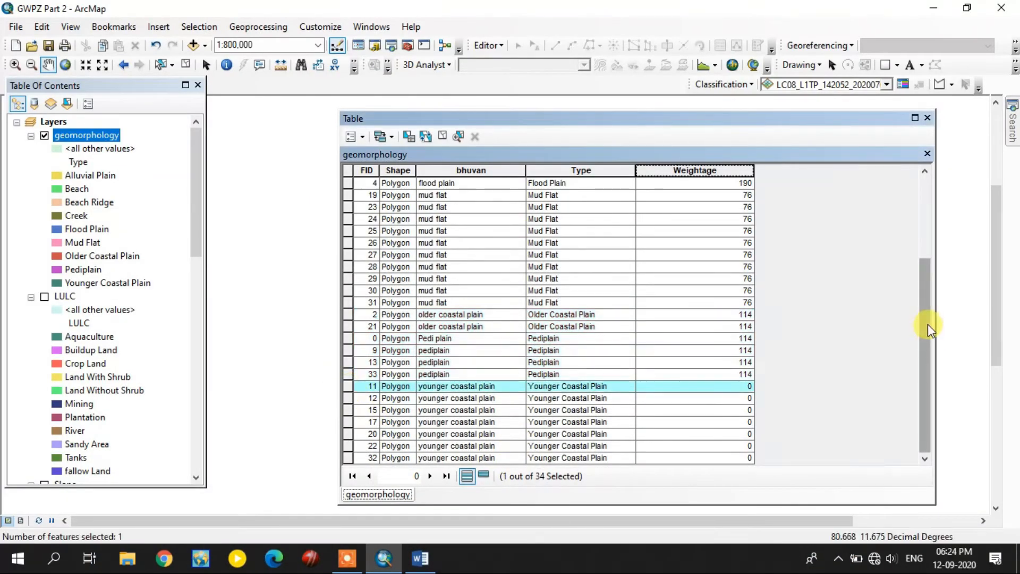
{"action": "left_click", "coordinate": [347, 458], "text": "shift"}
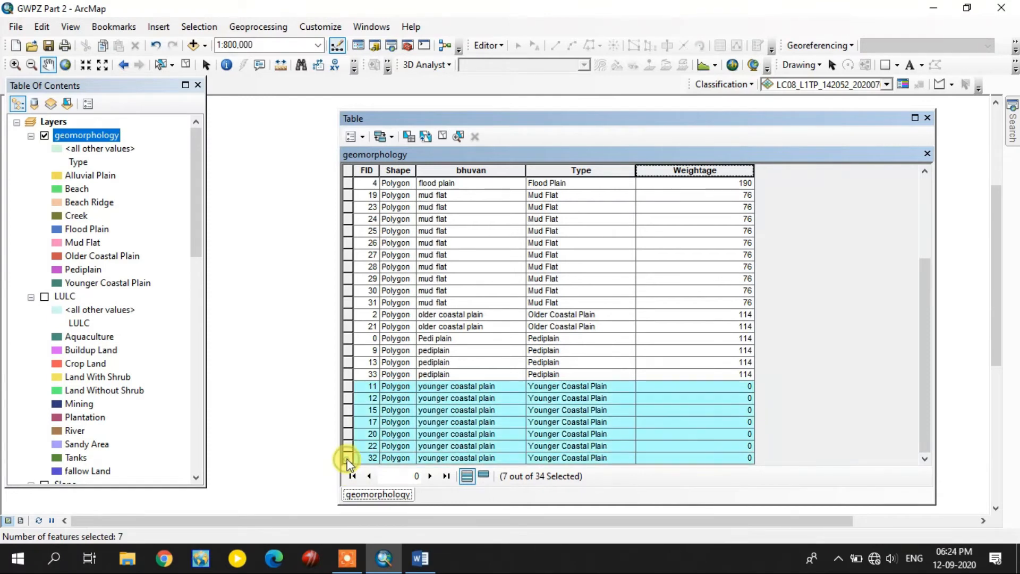
{"action": "right_click", "coordinate": [701, 169]}
{"action": "left_click", "coordinate": [741, 261]}
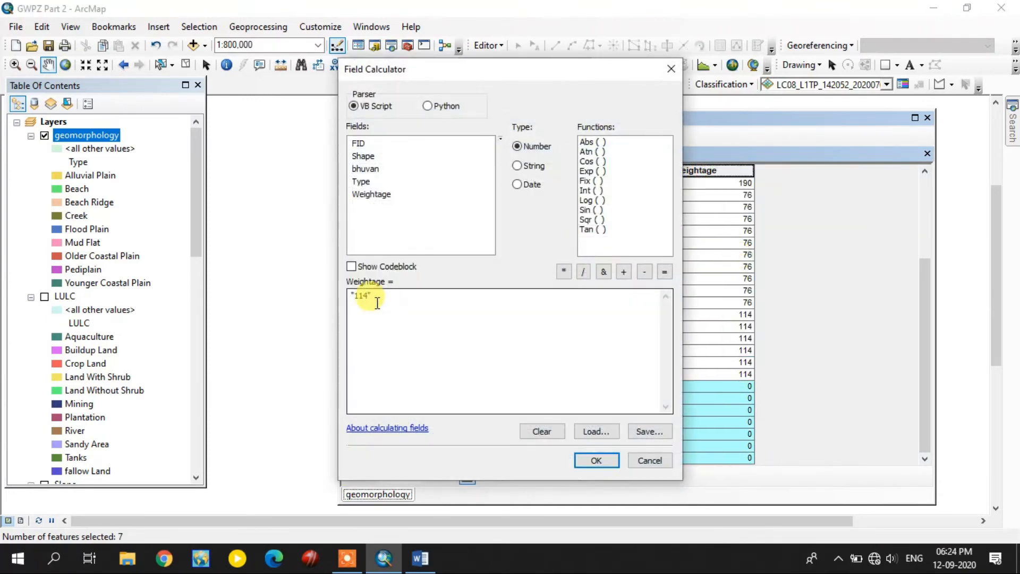
{"action": "left_click", "coordinate": [366, 296]}
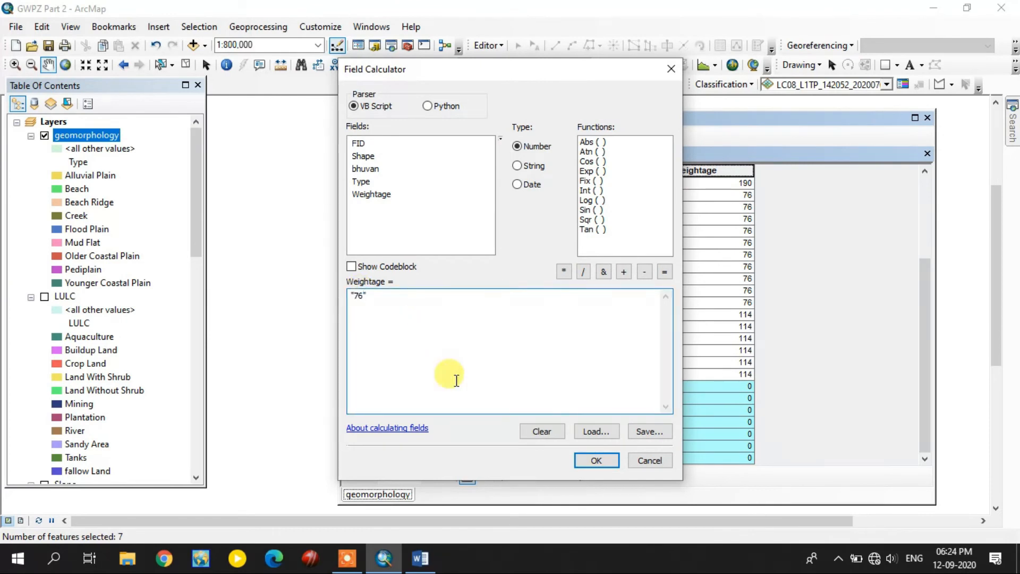
{"action": "left_click", "coordinate": [591, 458]}
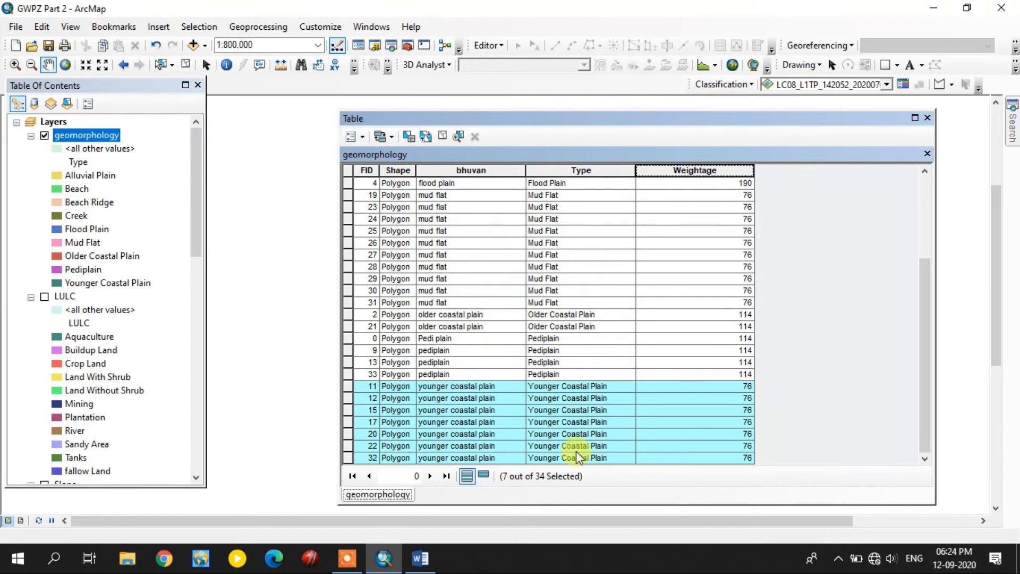
Review the geomorphology and Lineament Density overall scores in the Word table and return to ArcMap.
{"action": "left_click", "coordinate": [420, 558]}
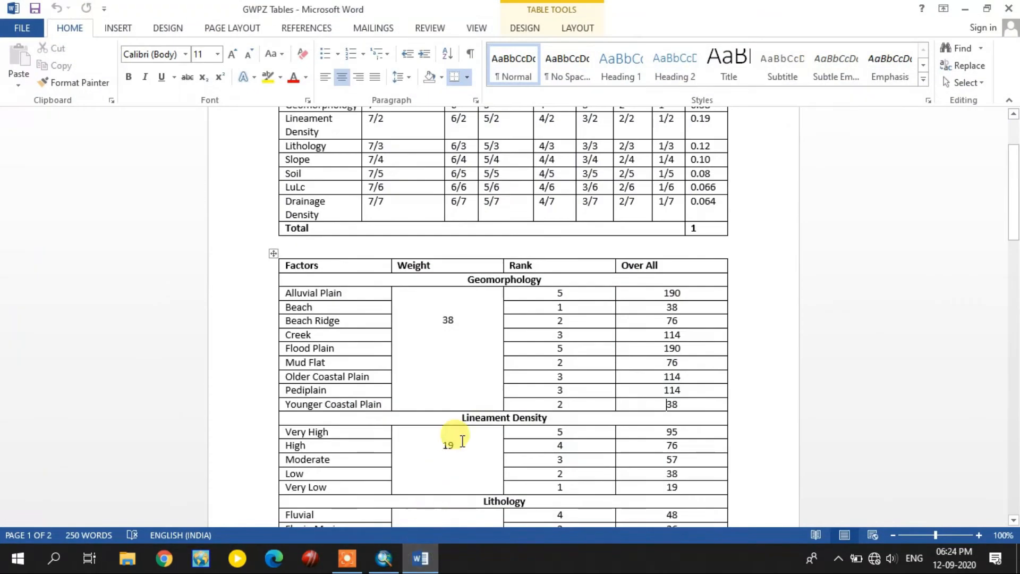
{"action": "scroll", "coordinate": [691, 382], "scroll_direction": "down", "scroll_amount": 3}
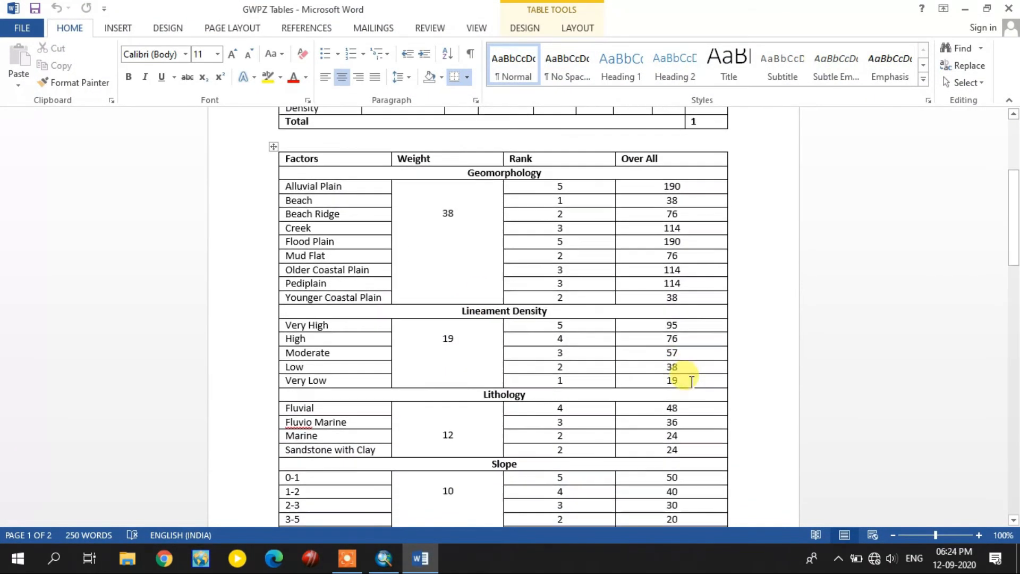
{"action": "left_click", "coordinate": [421, 555]}
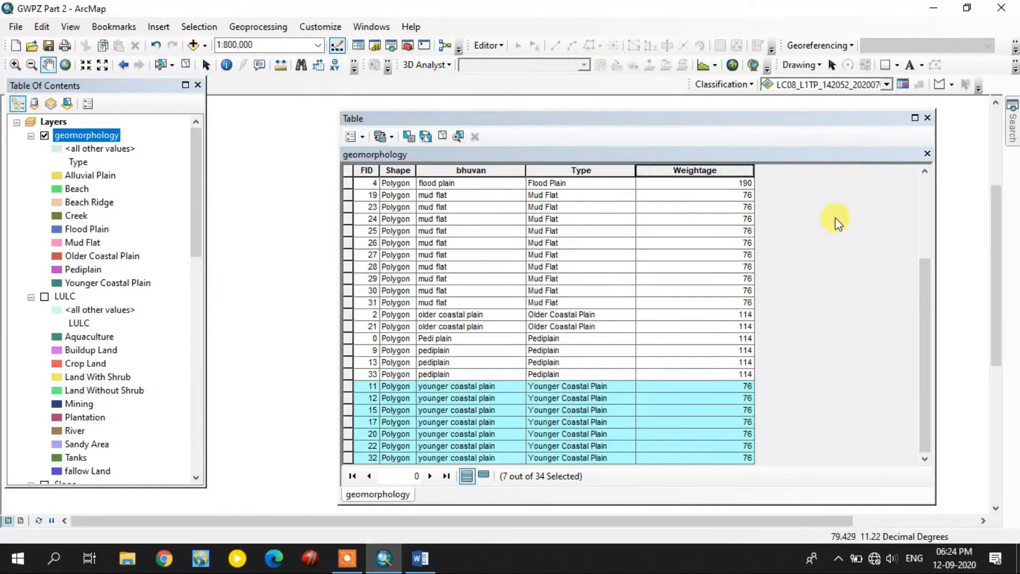
Close the geomorphology attribute table and clear the selection of Younger Coastal Plain features.
{"action": "left_click", "coordinate": [930, 116]}
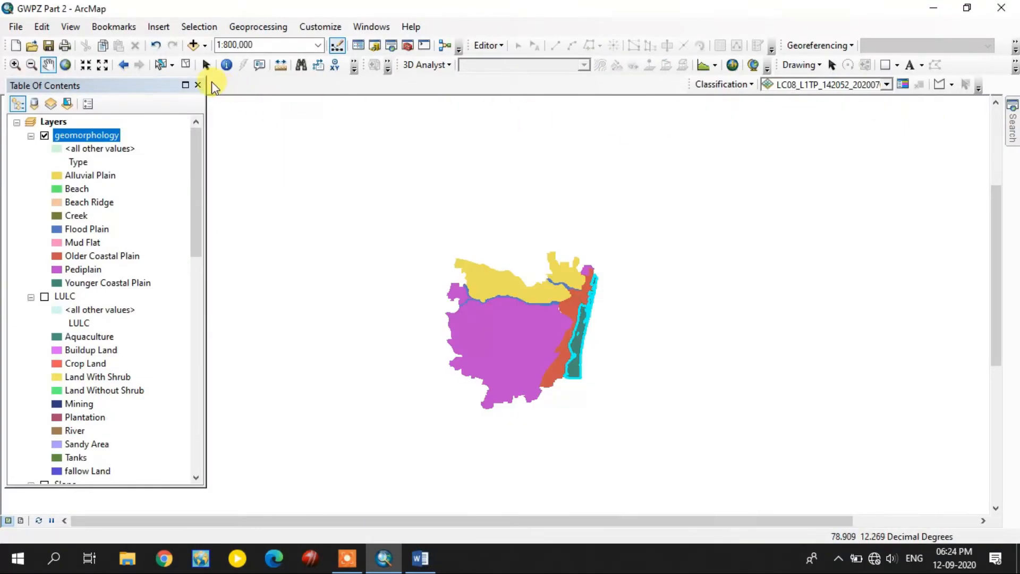
{"action": "left_click", "coordinate": [184, 69]}
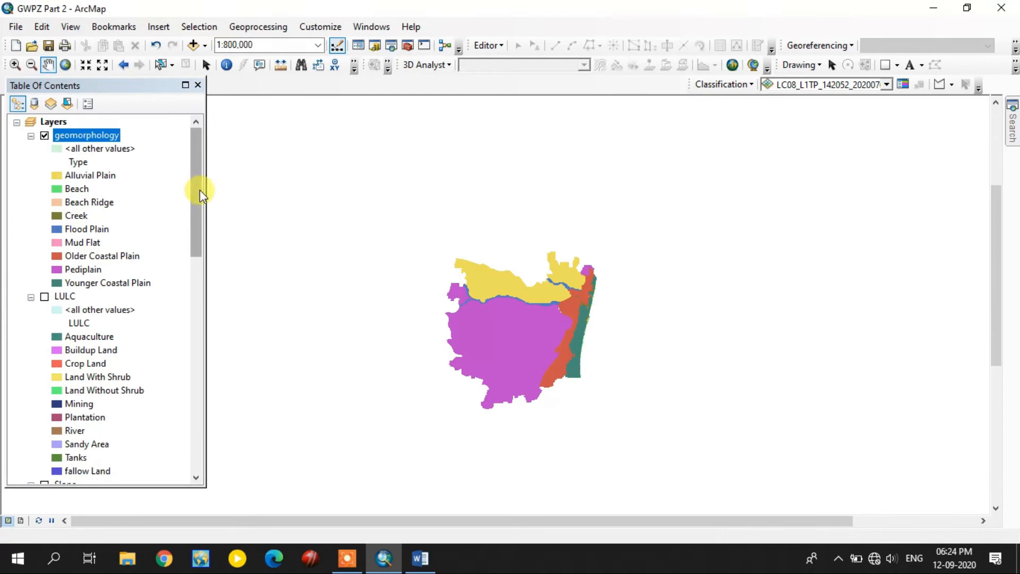
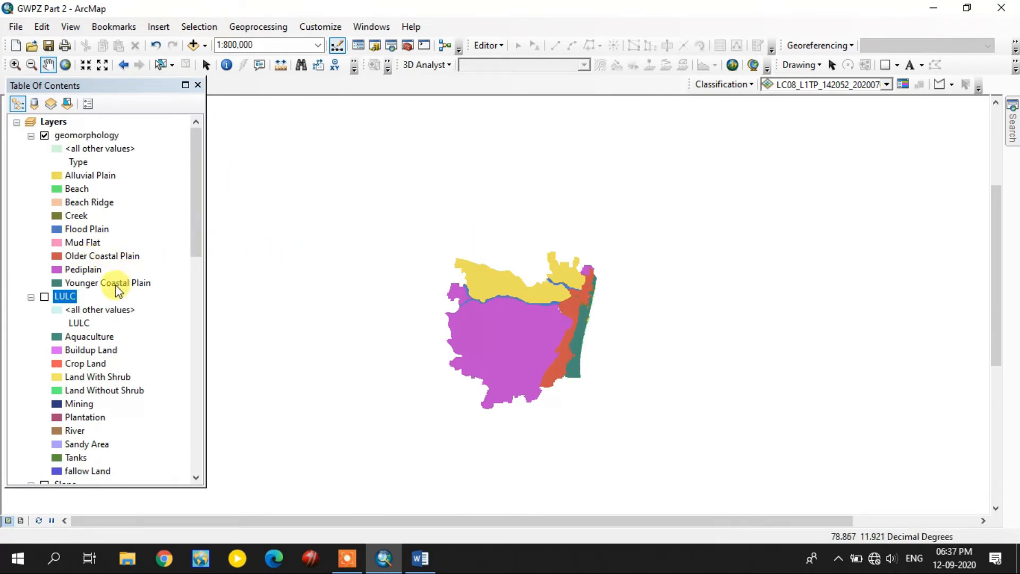
Review the Weightage values of the LULC classes in that layer's attribute table and close it.
{"action": "right_click", "coordinate": [67, 299]}
{"action": "left_click", "coordinate": [152, 45]}
{"action": "scroll", "coordinate": [590, 332], "scroll_direction": "down", "scroll_amount": 3}
{"action": "scroll", "coordinate": [591, 331], "scroll_direction": "up", "scroll_amount": 3}
{"action": "scroll", "coordinate": [462, 257], "scroll_direction": "down", "scroll_amount": 20}
{"action": "mouse_move", "coordinate": [922, 184]}
{"action": "left_mouse_down"}
{"action": "mouse_move", "coordinate": [928, 406]}
{"action": "mouse_move", "coordinate": [945, 429]}
{"action": "mouse_move", "coordinate": [928, 169]}
{"action": "left_mouse_up"}
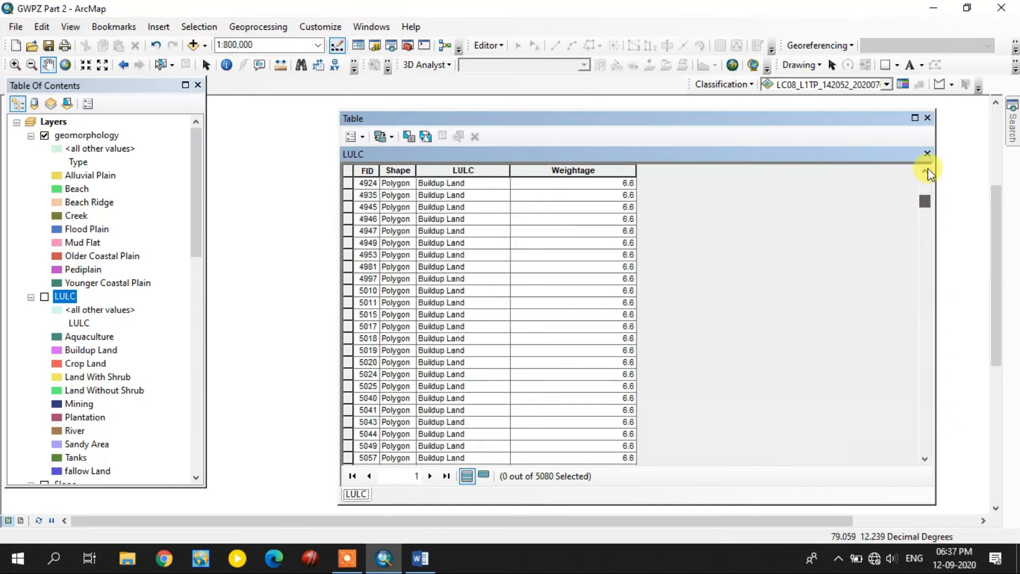
{"action": "left_click", "coordinate": [927, 118]}
Check the Weightage assigned to each slope class in the Slope layer's attribute table.
{"action": "scroll", "coordinate": [117, 340], "scroll_direction": "down", "scroll_amount": 5}
{"action": "scroll", "coordinate": [93, 300], "scroll_direction": "up", "scroll_amount": 1}
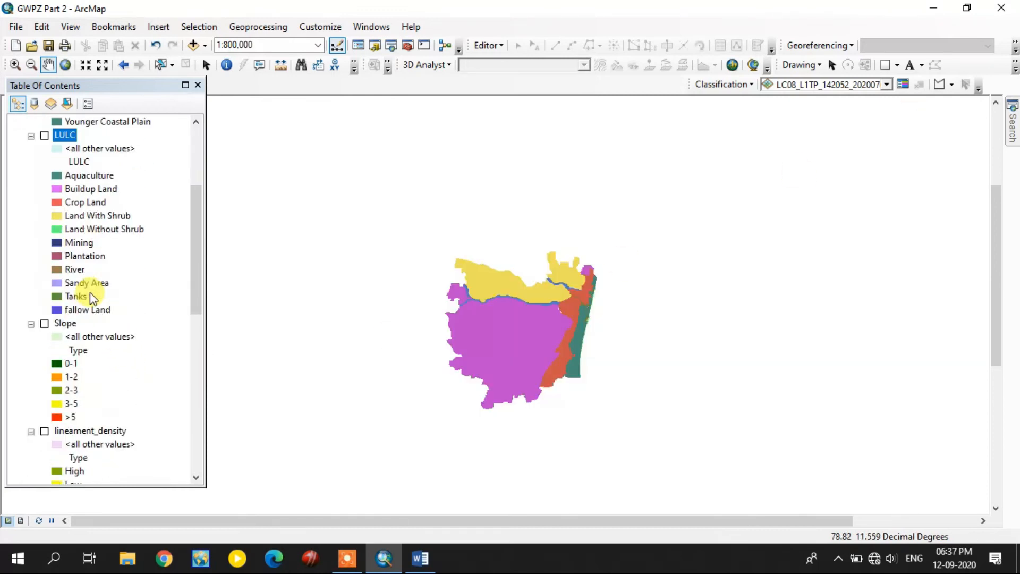
{"action": "right_click", "coordinate": [64, 323]}
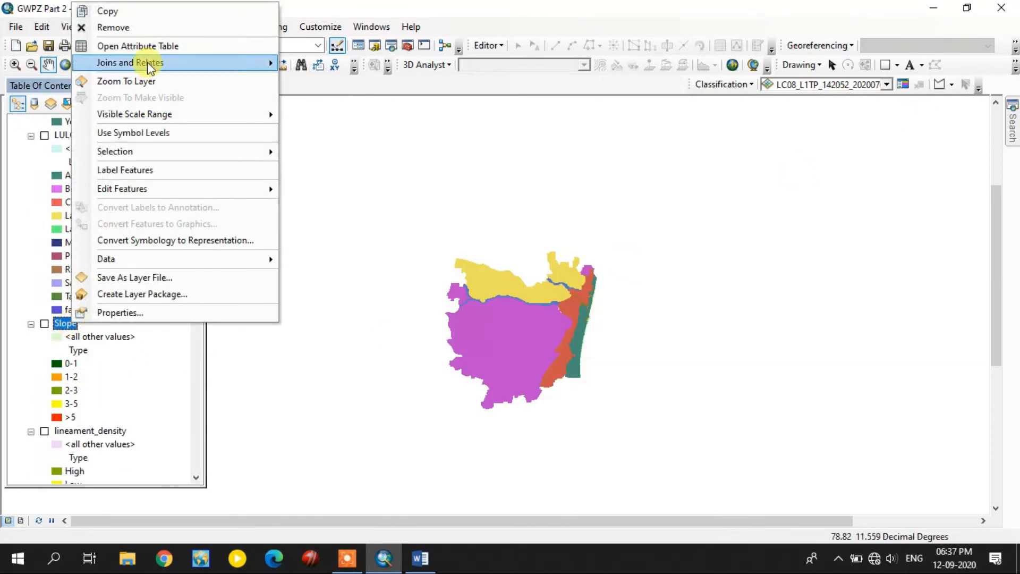
{"action": "left_click", "coordinate": [143, 45]}
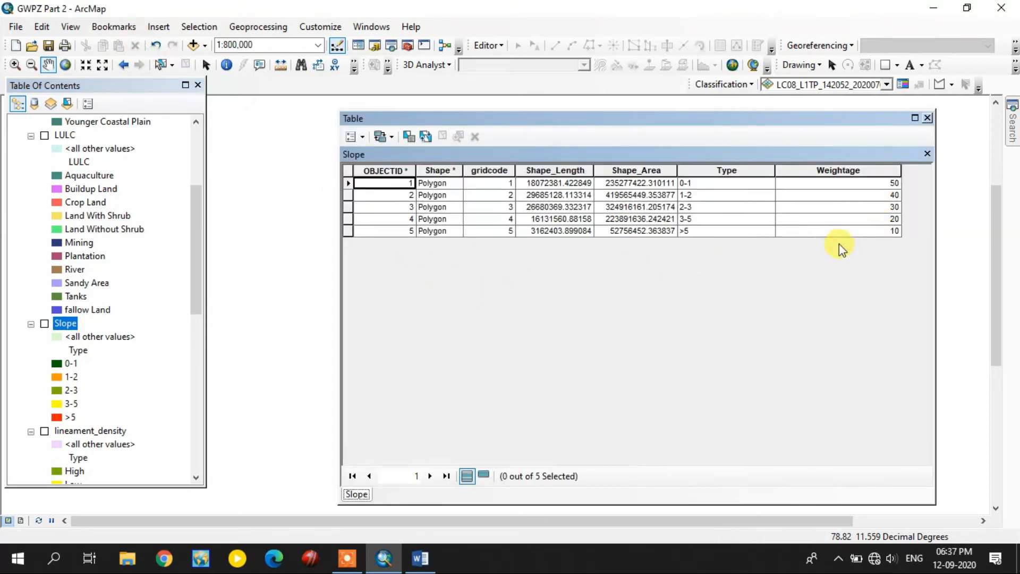
{"action": "left_click", "coordinate": [928, 117]}
Examine the Weightage values of the density classes in the lineament_density attribute table and close it.
{"action": "scroll", "coordinate": [104, 368], "scroll_direction": "down", "scroll_amount": 2}
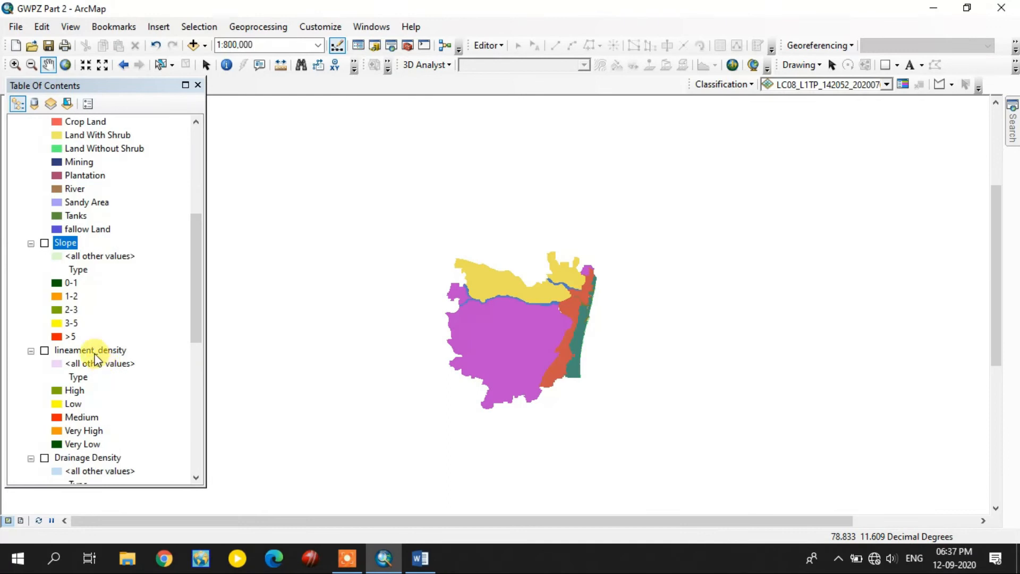
{"action": "right_click", "coordinate": [92, 352]}
{"action": "left_click", "coordinate": [150, 71]}
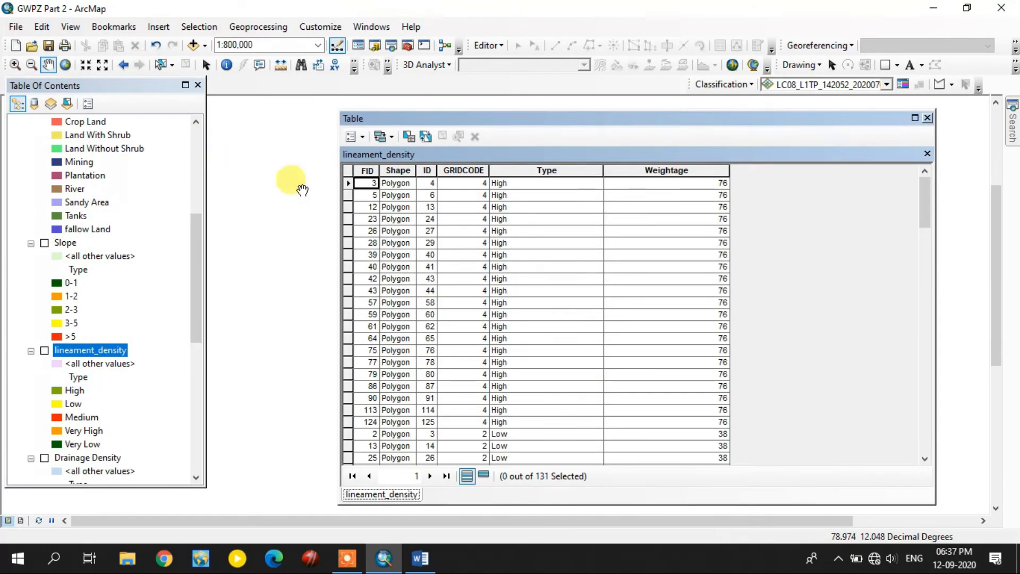
{"action": "scroll", "coordinate": [584, 200], "scroll_direction": "down", "scroll_amount": 8}
{"action": "left_click_drag", "start_coordinate": [923, 269], "coordinate": [929, 120]}
{"action": "left_click", "coordinate": [928, 118]}
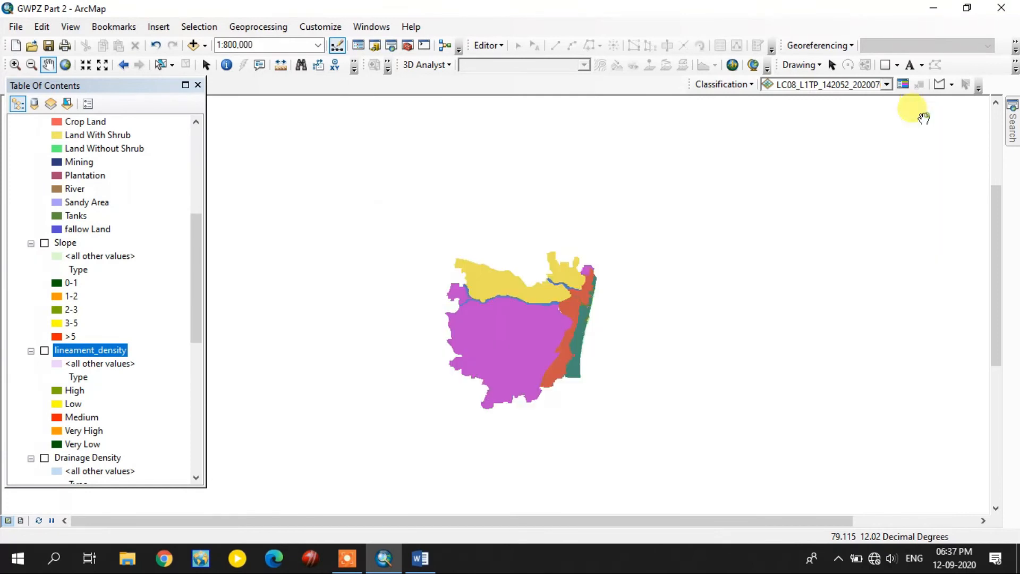
Inspect the Weightage values by class in the Drainage Density attribute table and close the table.
{"action": "scroll", "coordinate": [159, 299], "scroll_direction": "down", "scroll_amount": 2}
{"action": "scroll", "coordinate": [160, 298], "scroll_direction": "down", "scroll_amount": 3}
{"action": "right_click", "coordinate": [89, 256]}
{"action": "left_click", "coordinate": [158, 264]}
{"action": "scroll", "coordinate": [832, 214], "scroll_direction": "down", "scroll_amount": 4}
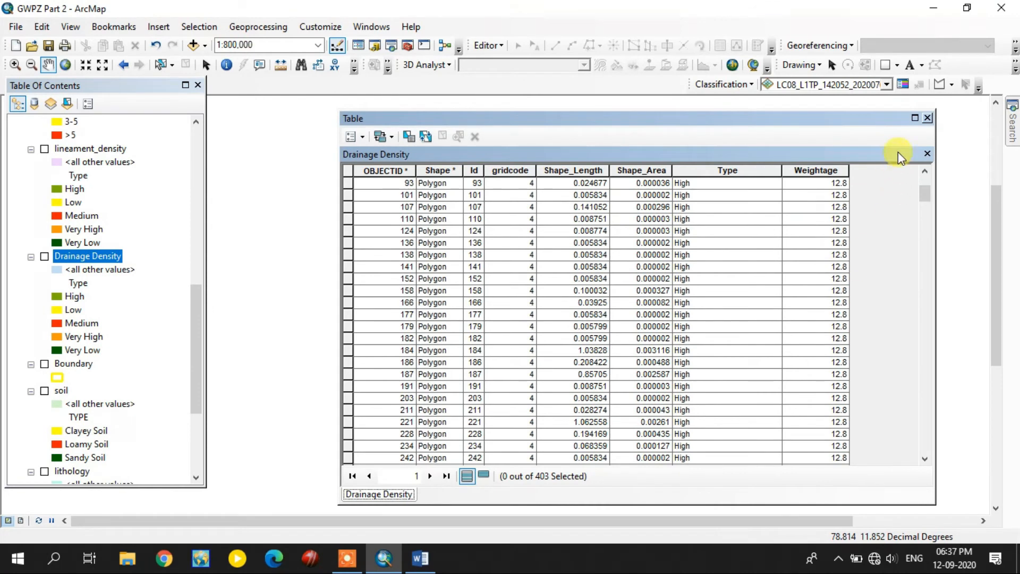
{"action": "left_click", "coordinate": [927, 117]}
Check the Weightage assigned to each soil type in the soil layer's attribute table.
{"action": "scroll", "coordinate": [69, 313], "scroll_direction": "down", "scroll_amount": 4}
{"action": "scroll", "coordinate": [69, 314], "scroll_direction": "up", "scroll_amount": 1}
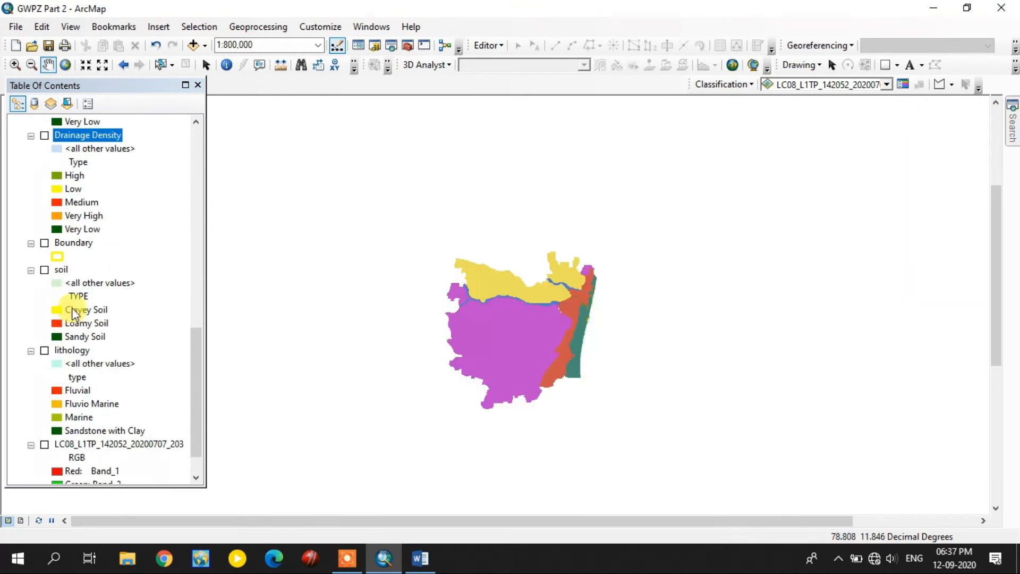
{"action": "right_click", "coordinate": [62, 270]}
{"action": "left_click", "coordinate": [134, 38]}
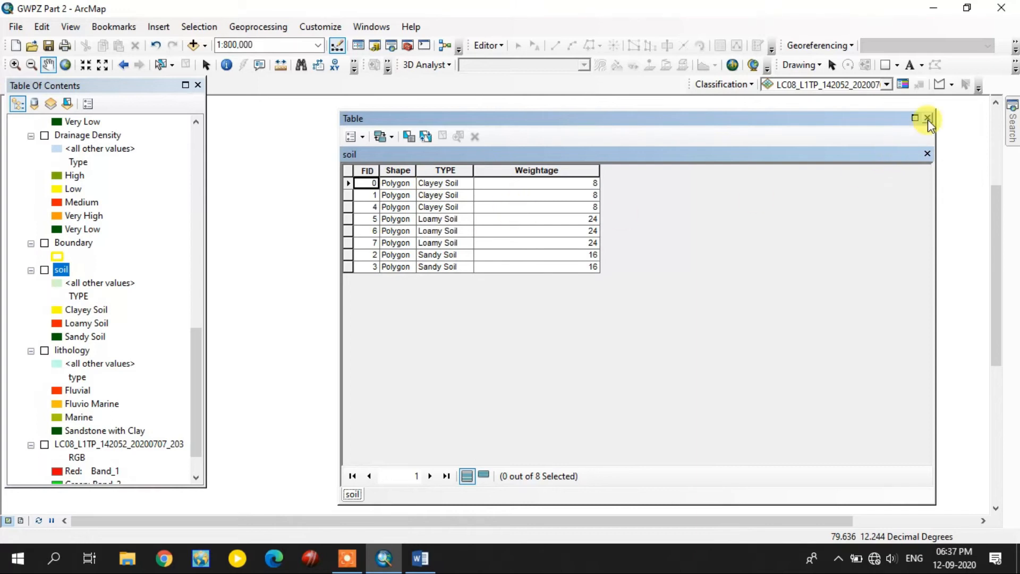
{"action": "left_click", "coordinate": [928, 118]}
Check the Weightage assigned to each rock type in the lithology attribute table and close it.
{"action": "scroll", "coordinate": [90, 292], "scroll_direction": "down", "scroll_amount": 1}
{"action": "right_click", "coordinate": [74, 312]}
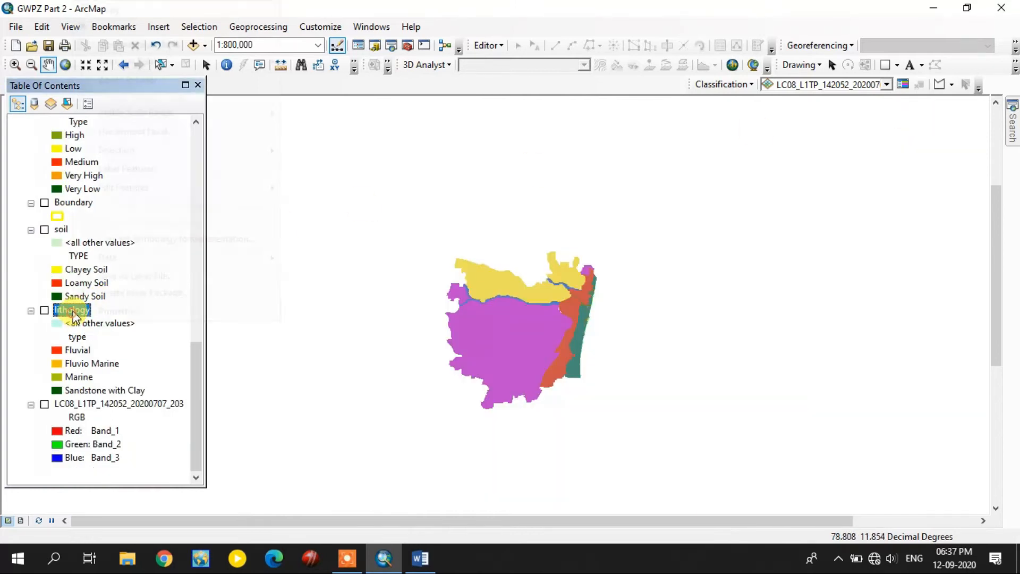
{"action": "left_click", "coordinate": [193, 43]}
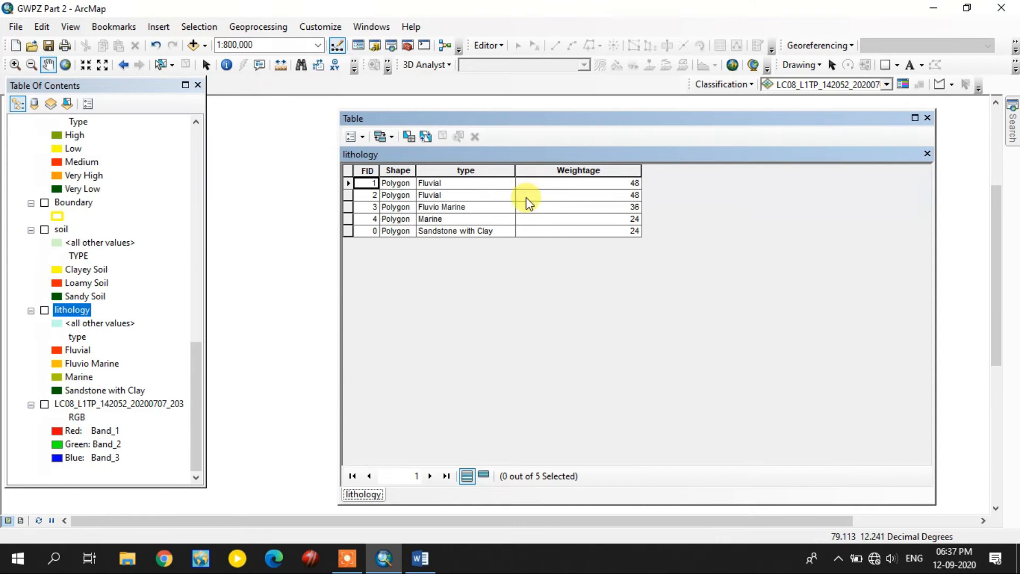
{"action": "left_click", "coordinate": [928, 118]}
Remove the LC08_L1TP_142052_20200707_203 satellite image layer from the map document.
{"action": "right_click", "coordinate": [122, 405]}
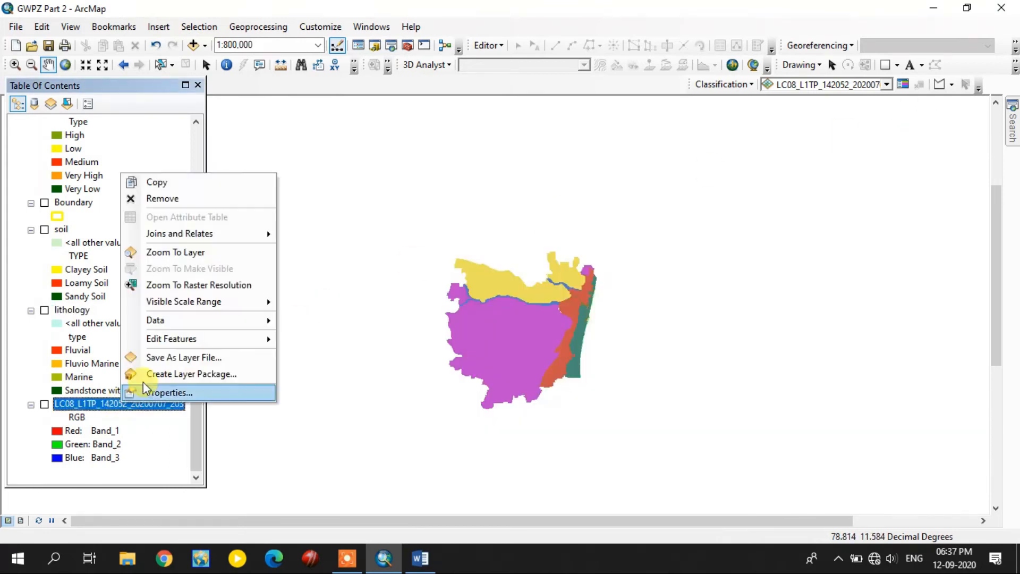
{"action": "left_click", "coordinate": [198, 201]}
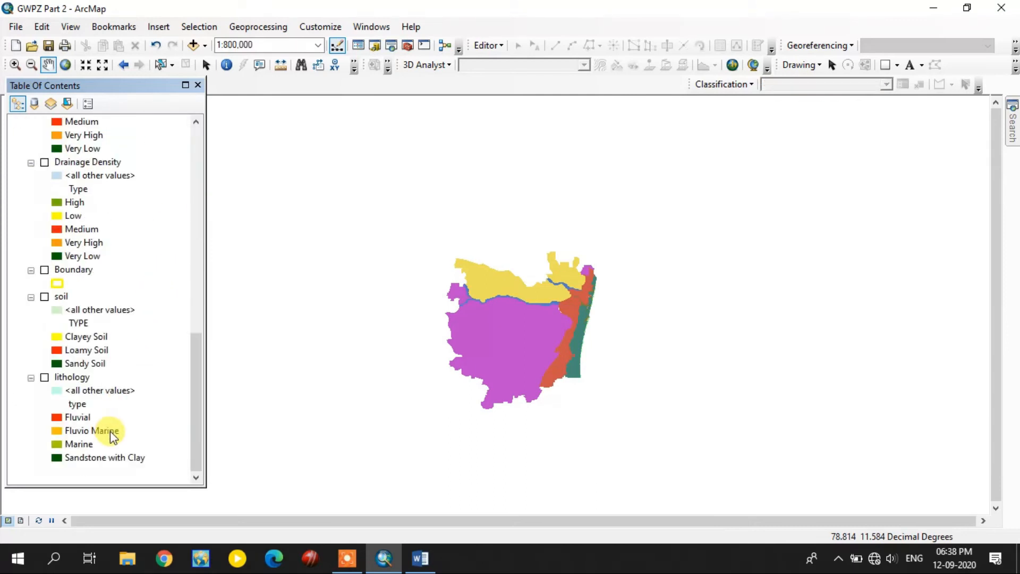
Hide geomorphology and display the LULC, Slope and lineament_density layers on the map one after another, leaving lineament_density shown.
{"action": "scroll", "coordinate": [113, 430], "scroll_direction": "up", "scroll_amount": 6}
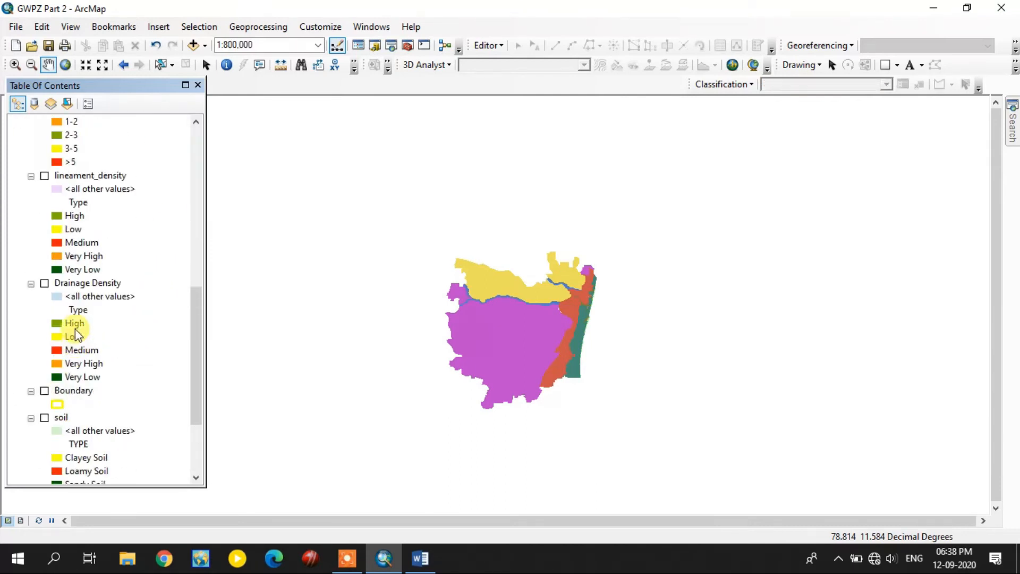
{"action": "scroll", "coordinate": [88, 271], "scroll_direction": "up", "scroll_amount": 7}
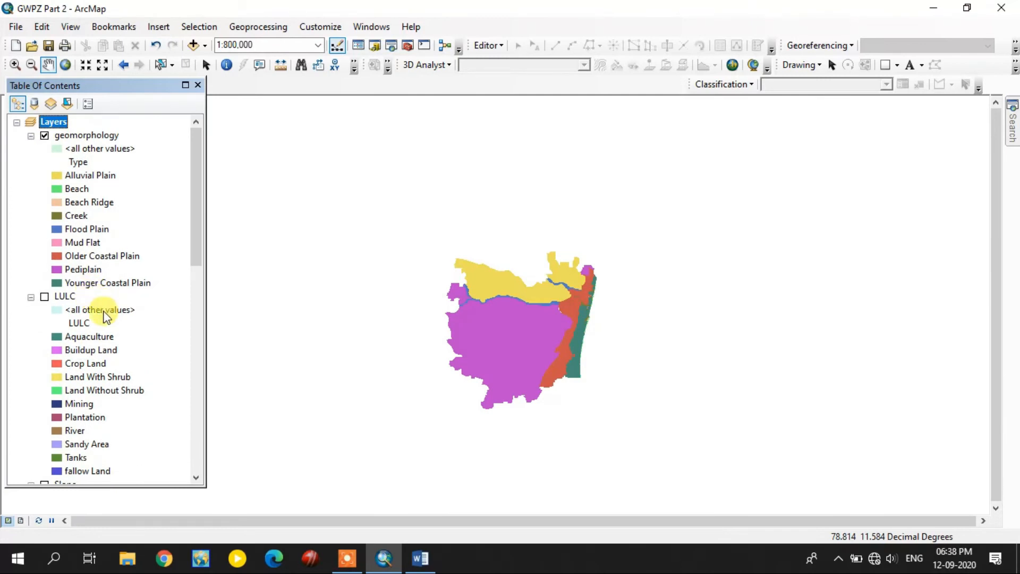
{"action": "left_click", "coordinate": [45, 137]}
{"action": "left_click", "coordinate": [45, 297]}
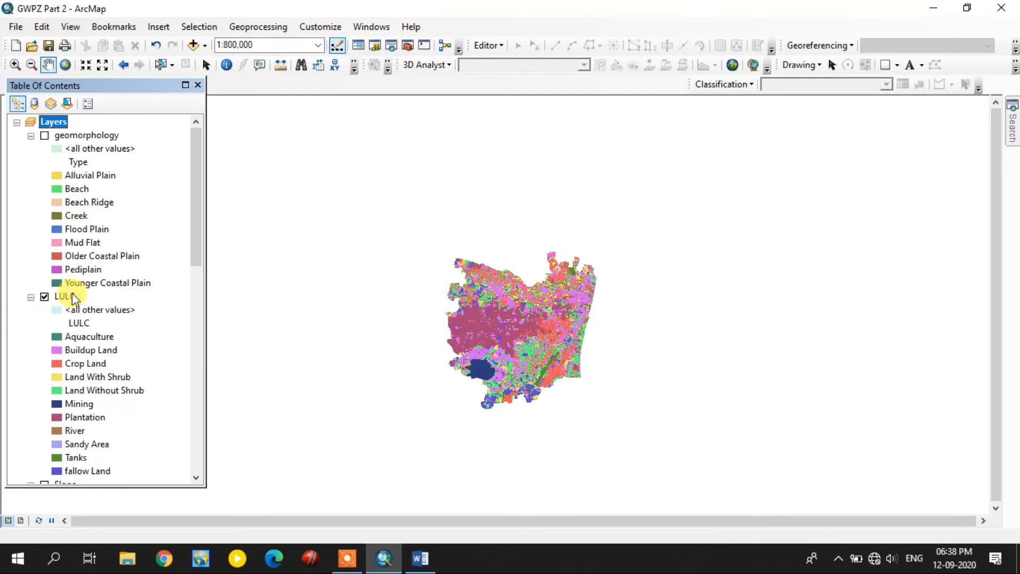
{"action": "left_click", "coordinate": [45, 297]}
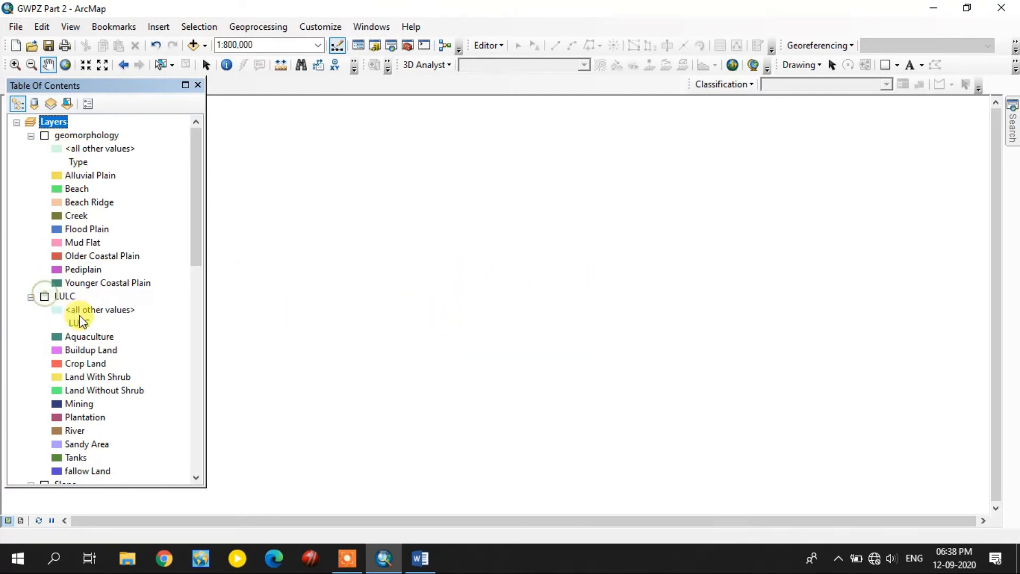
{"action": "scroll", "coordinate": [73, 340], "scroll_direction": "down", "scroll_amount": 3}
{"action": "left_click", "coordinate": [47, 364]}
{"action": "scroll", "coordinate": [47, 366], "scroll_direction": "down", "scroll_amount": 5}
{"action": "left_click", "coordinate": [45, 270]}
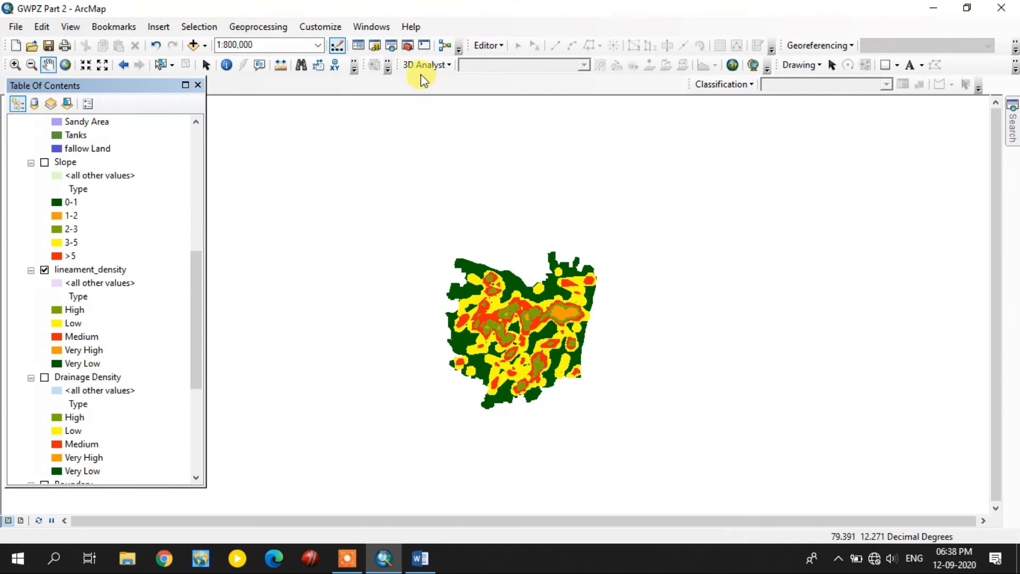
Open the Union tool from the Overlay toolset of Analysis Tools in ArcToolbox.
{"action": "left_click", "coordinate": [421, 48]}
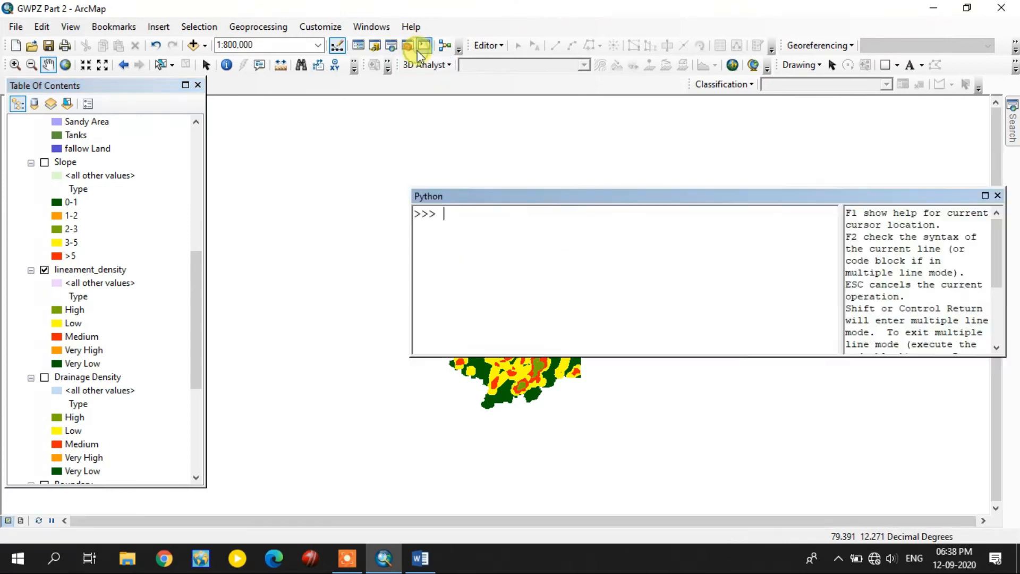
{"action": "left_click", "coordinate": [985, 196]}
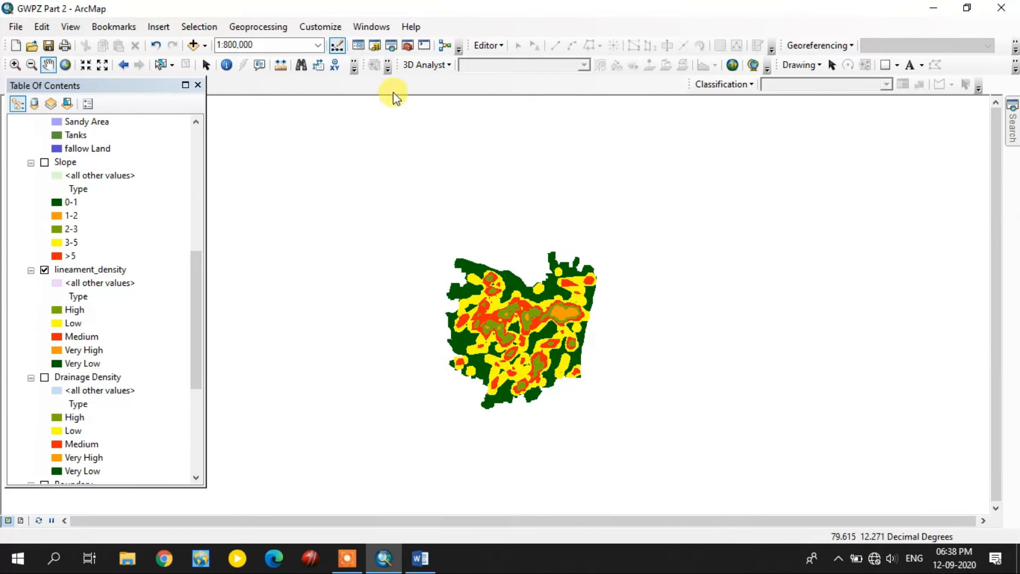
{"action": "left_click", "coordinate": [407, 47]}
{"action": "left_click", "coordinate": [816, 257]}
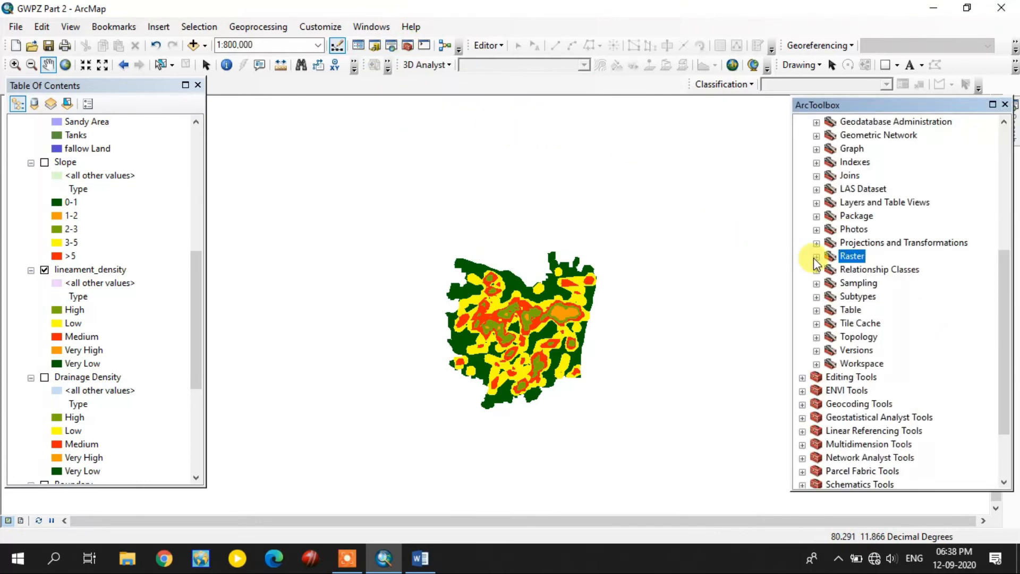
{"action": "scroll", "coordinate": [817, 260], "scroll_direction": "up", "scroll_amount": 6}
{"action": "left_click", "coordinate": [803, 202]}
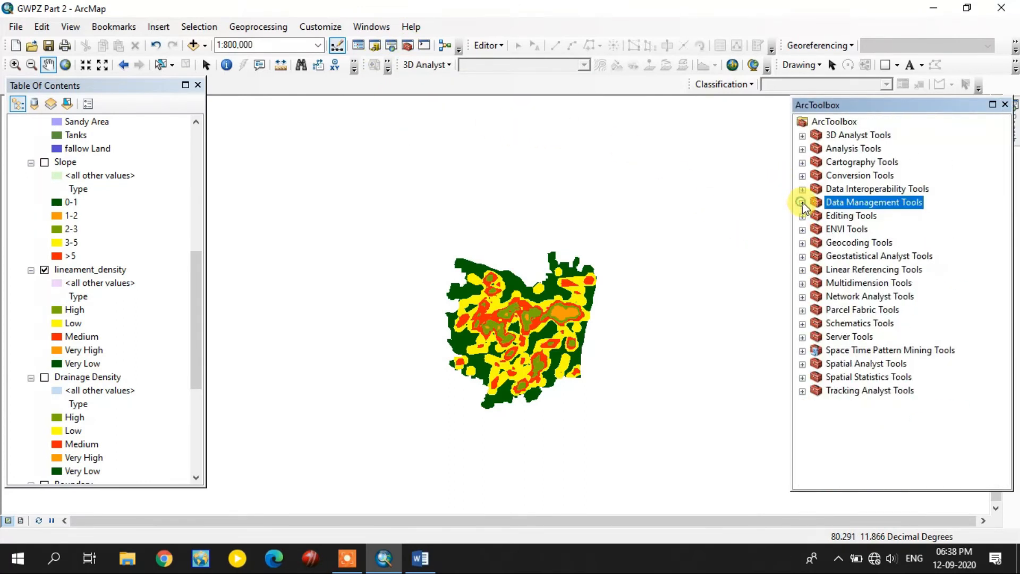
{"action": "left_click", "coordinate": [850, 151]}
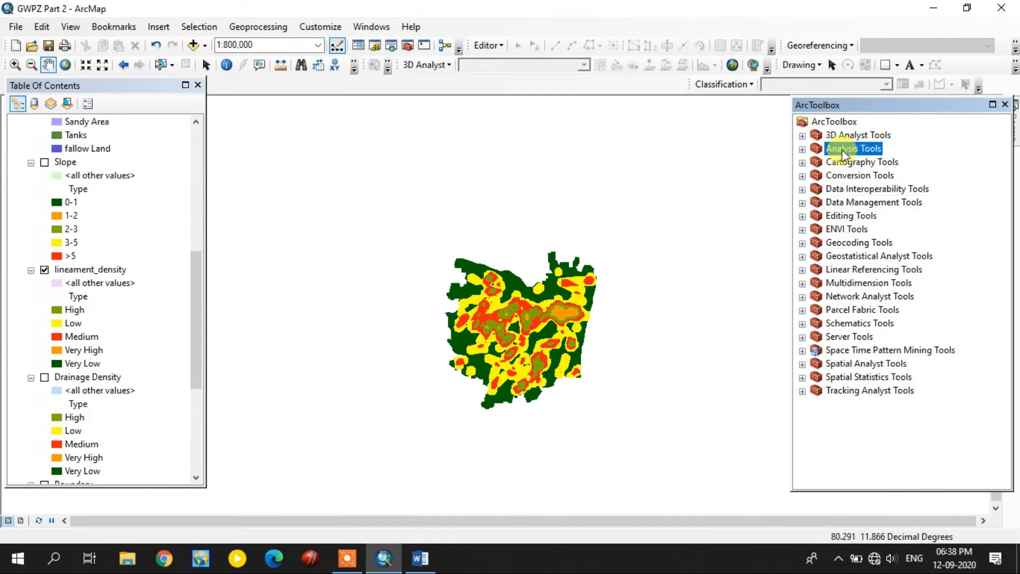
{"action": "double_click", "coordinate": [842, 153]}
{"action": "left_click", "coordinate": [854, 179]}
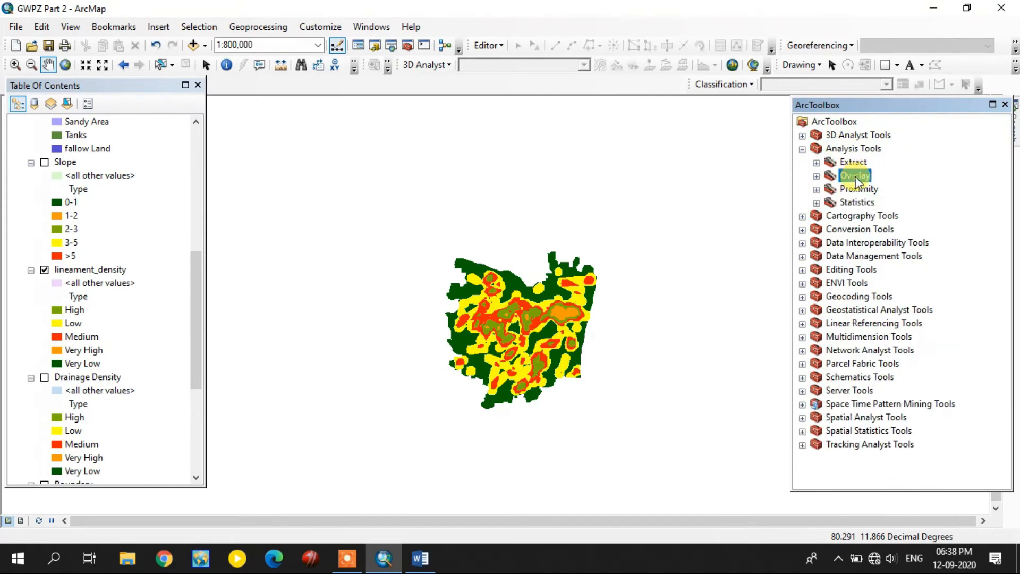
{"action": "double_click", "coordinate": [855, 179]}
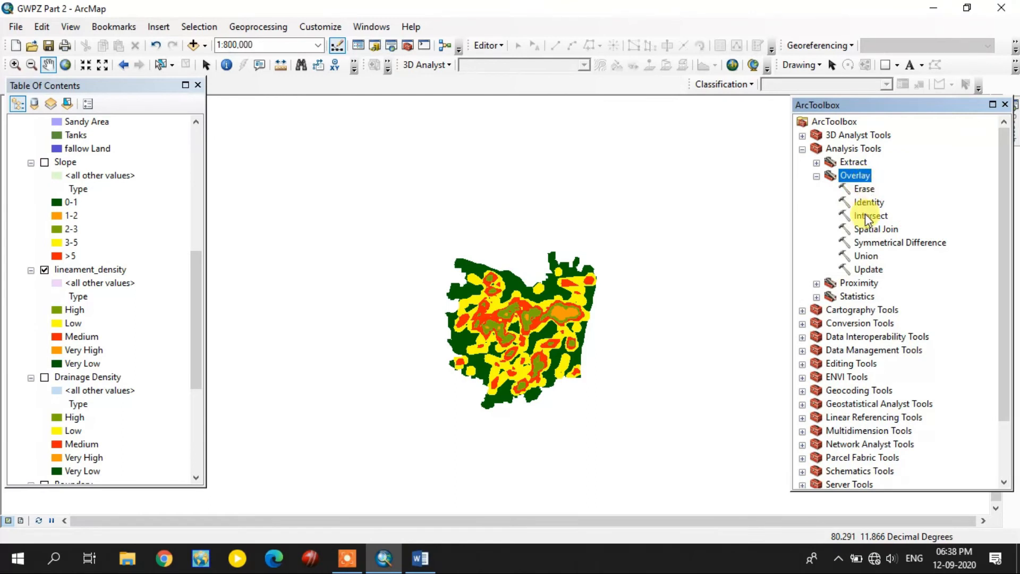
{"action": "left_click", "coordinate": [868, 257]}
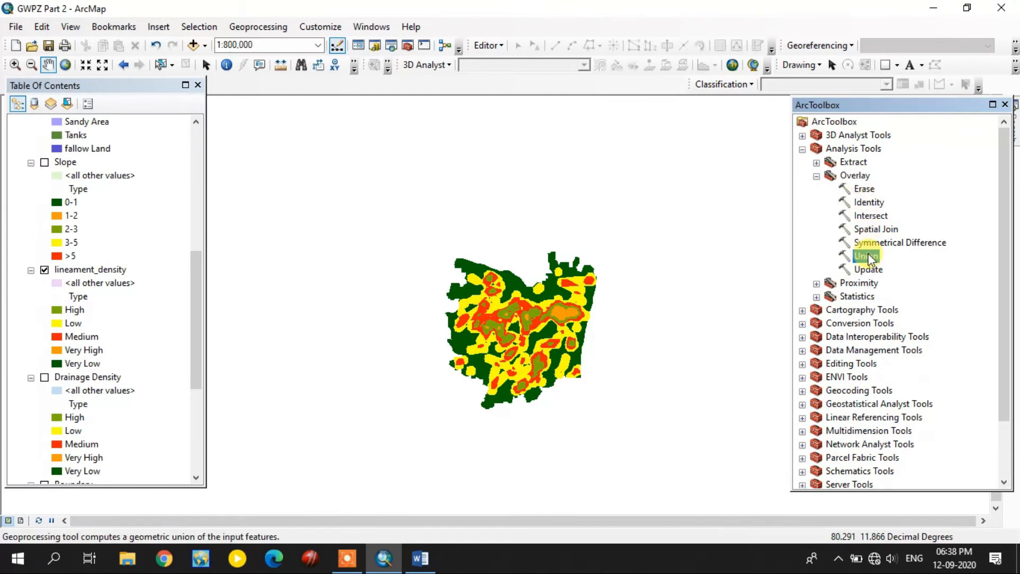
{"action": "double_click", "coordinate": [869, 258]}
{"action": "left_click_drag", "start_coordinate": [616, 153], "coordinate": [537, 160]}
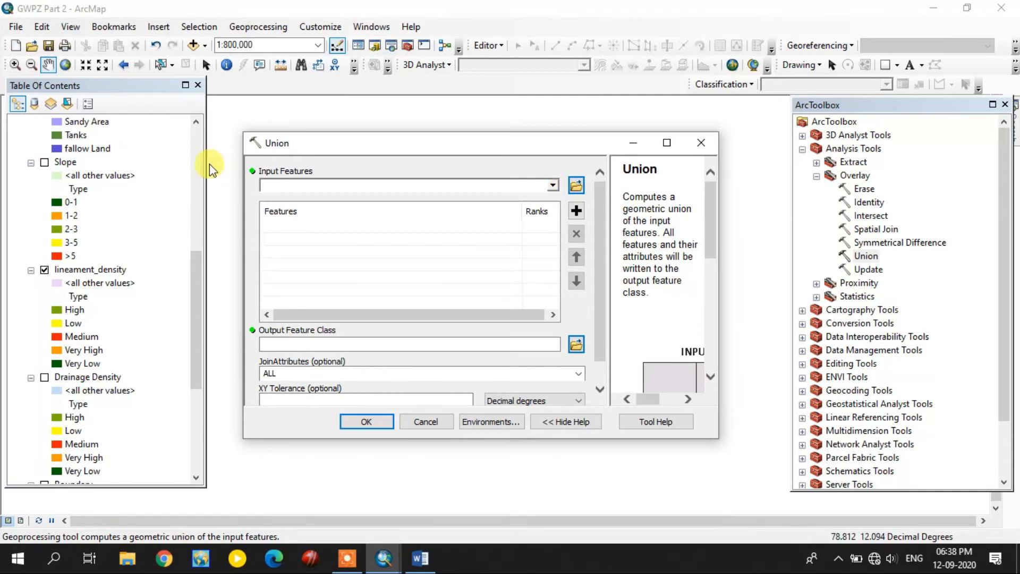
Add the geomorphology, LULC and Slope layers as input features for the Union.
{"action": "left_click", "coordinate": [553, 186]}
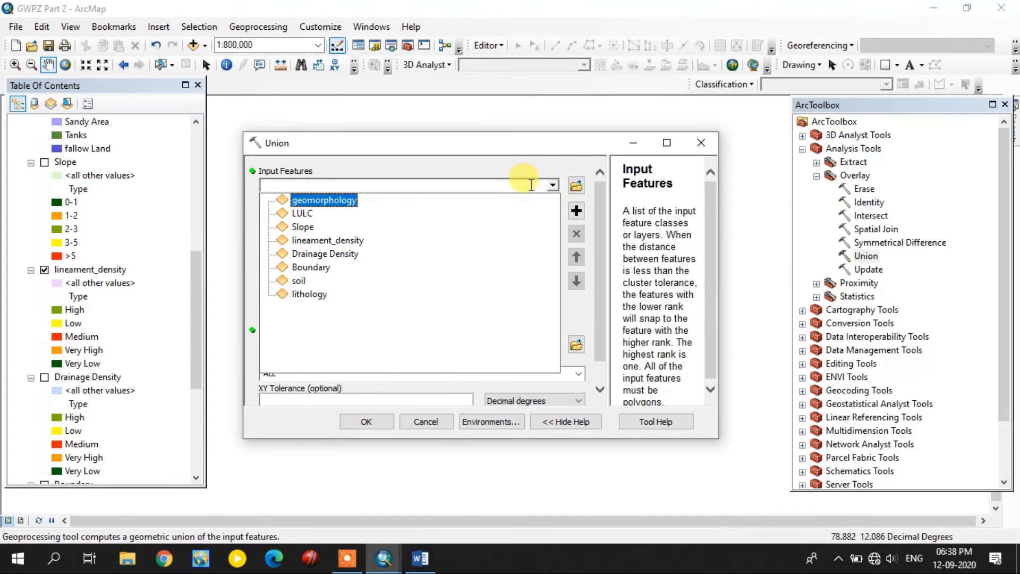
{"action": "left_click", "coordinate": [355, 200]}
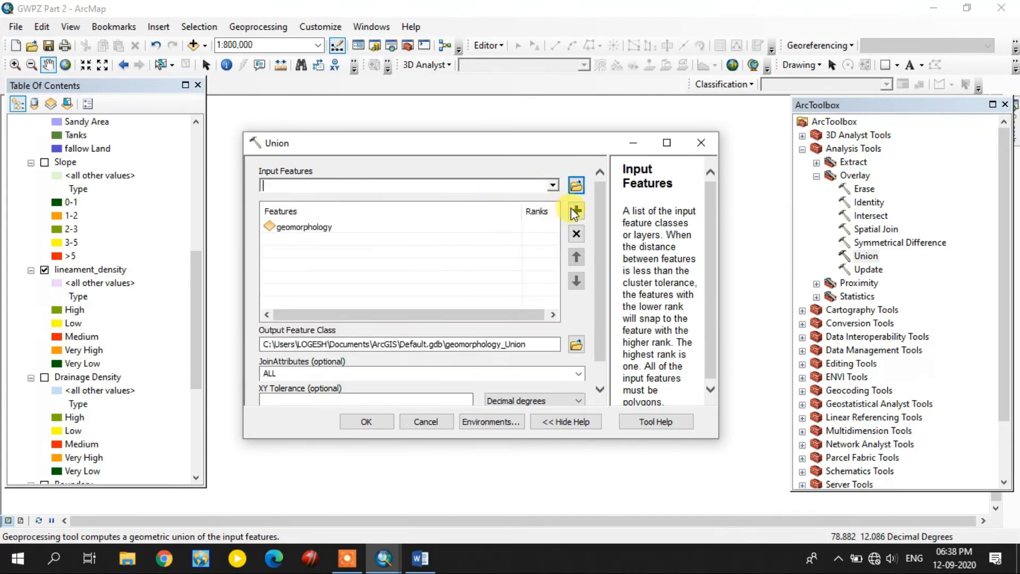
{"action": "left_click", "coordinate": [553, 186]}
{"action": "left_click", "coordinate": [319, 213]}
{"action": "left_click", "coordinate": [485, 194]}
{"action": "left_click", "coordinate": [310, 226]}
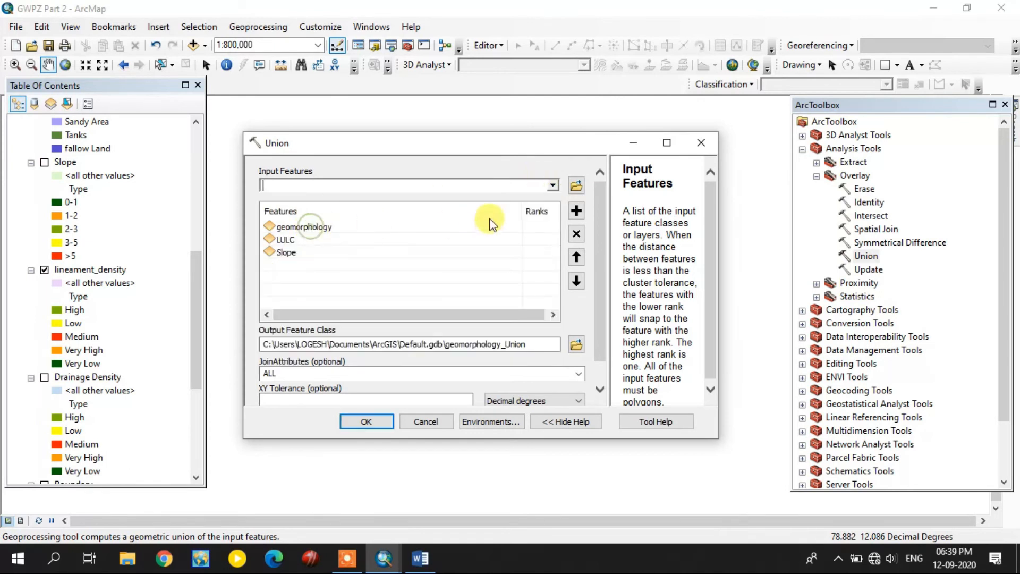
Add lineament_density, Drainage Density, soil and lithology to the Union inputs and run the tool with the default output.
{"action": "left_click", "coordinate": [553, 186]}
{"action": "left_click", "coordinate": [328, 240]}
{"action": "left_click", "coordinate": [553, 186]}
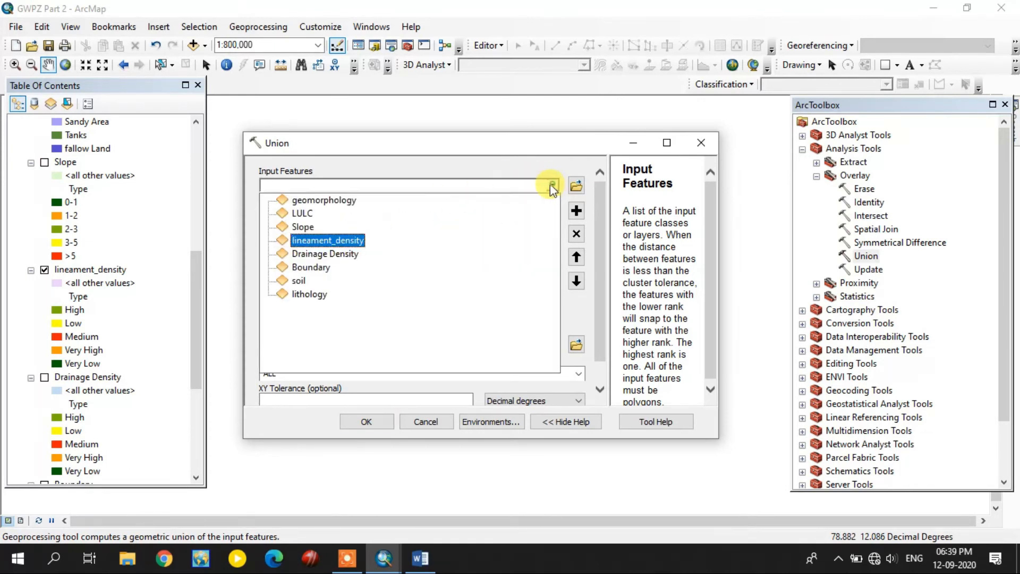
{"action": "left_click", "coordinate": [309, 256]}
{"action": "left_click", "coordinate": [553, 186]}
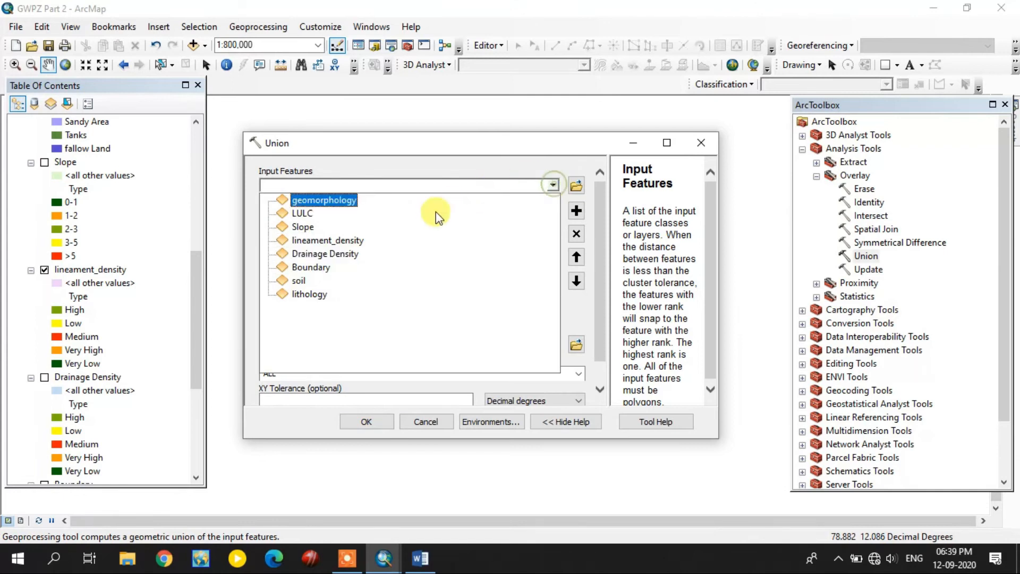
{"action": "left_click", "coordinate": [298, 282]}
{"action": "left_click", "coordinate": [553, 186]}
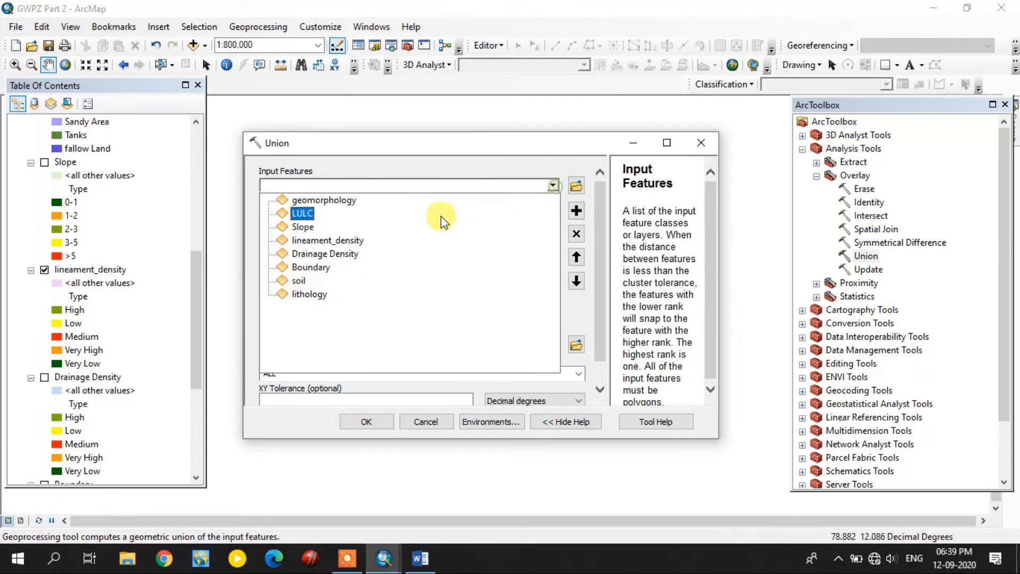
{"action": "left_click", "coordinate": [312, 292]}
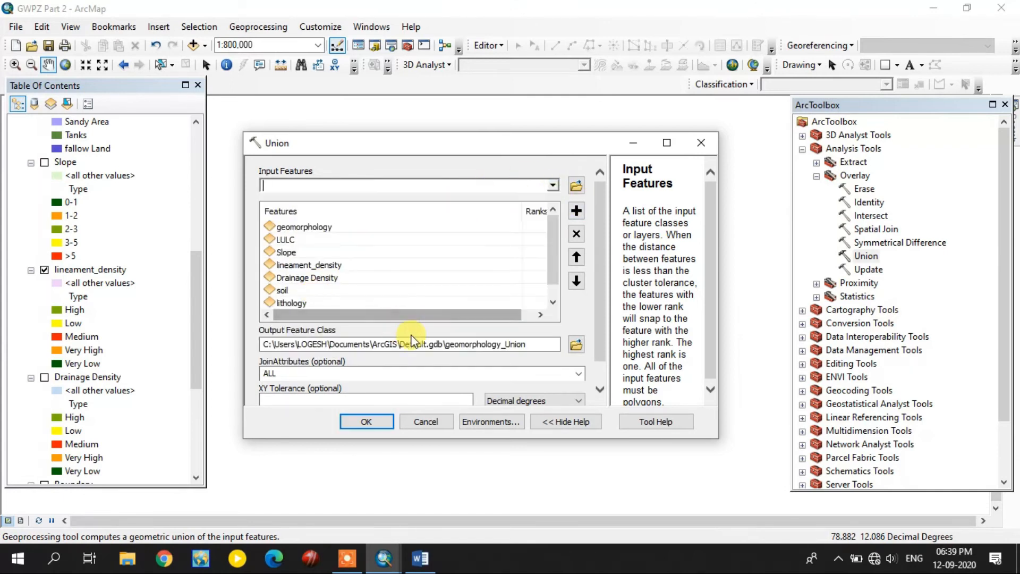
{"action": "left_click_drag", "start_coordinate": [600, 257], "coordinate": [604, 298]}
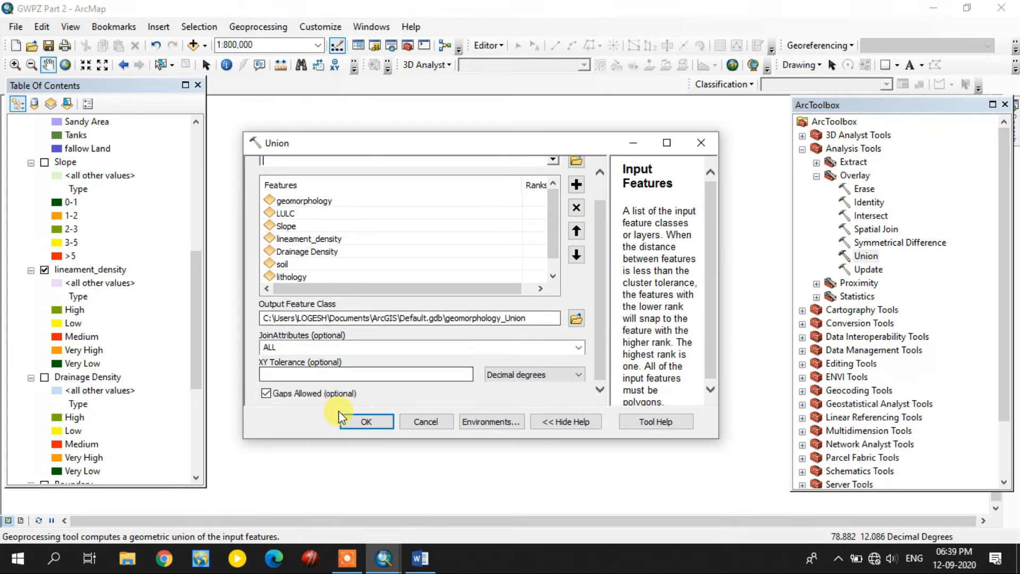
{"action": "left_click", "coordinate": [351, 422]}
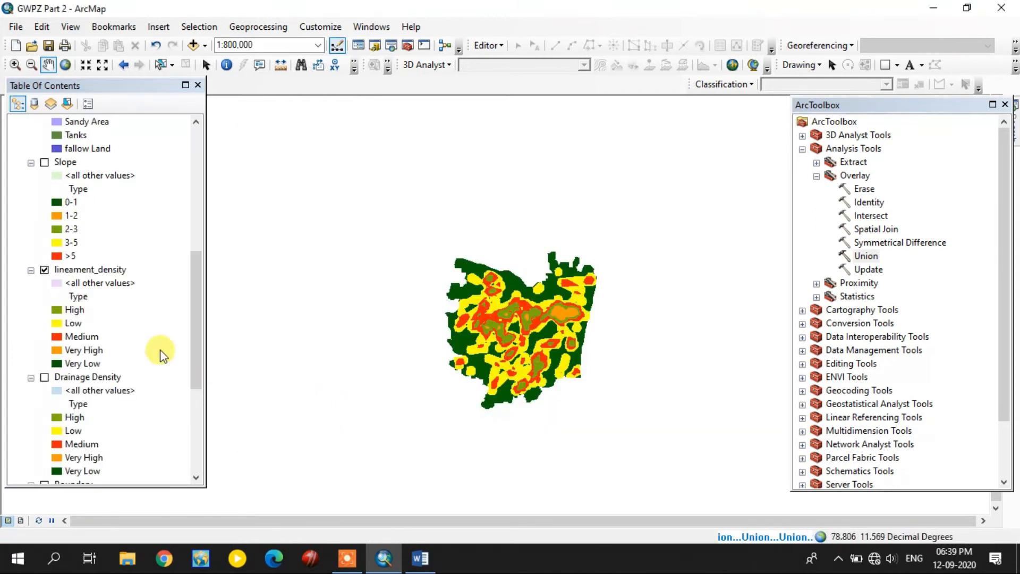
Remove the Boundary layer from the map document and close ArcToolbox.
{"action": "scroll", "coordinate": [126, 269], "scroll_direction": "up", "scroll_amount": 3}
{"action": "scroll", "coordinate": [125, 270], "scroll_direction": "up", "scroll_amount": 5}
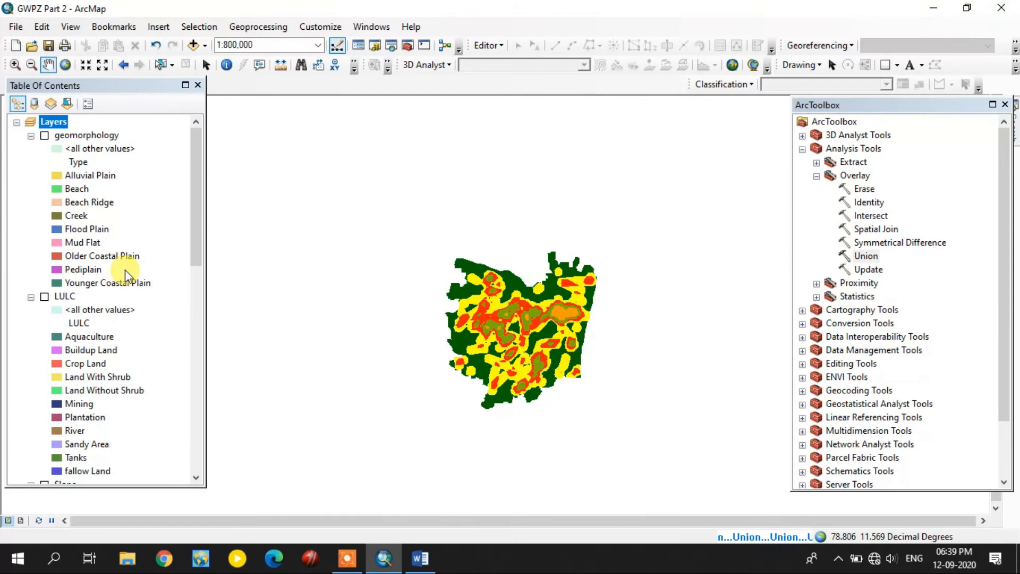
{"action": "scroll", "coordinate": [125, 269], "scroll_direction": "down", "scroll_amount": 9}
{"action": "scroll", "coordinate": [125, 269], "scroll_direction": "down", "scroll_amount": 3}
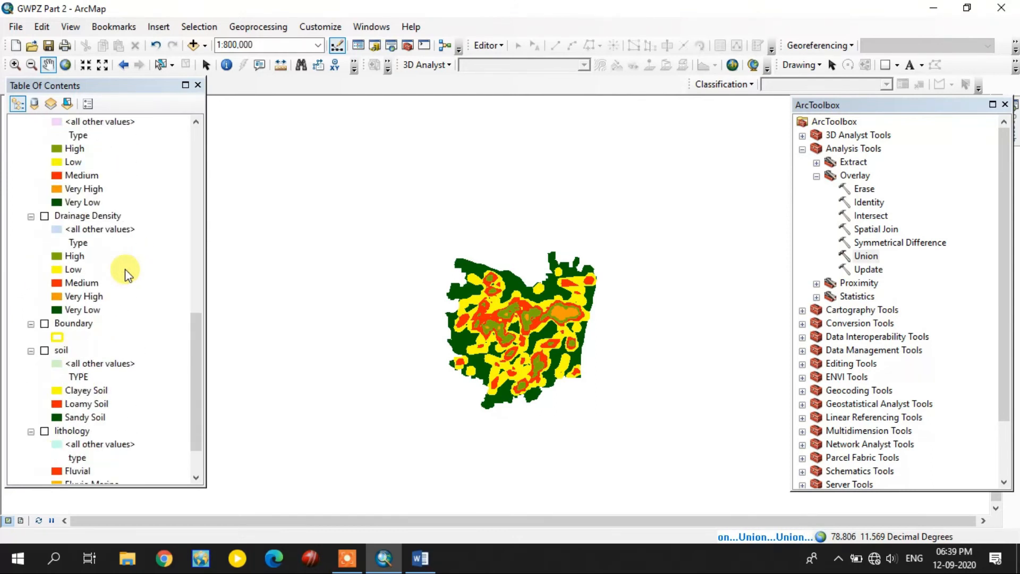
{"action": "right_click", "coordinate": [81, 323]}
{"action": "left_click", "coordinate": [178, 30]}
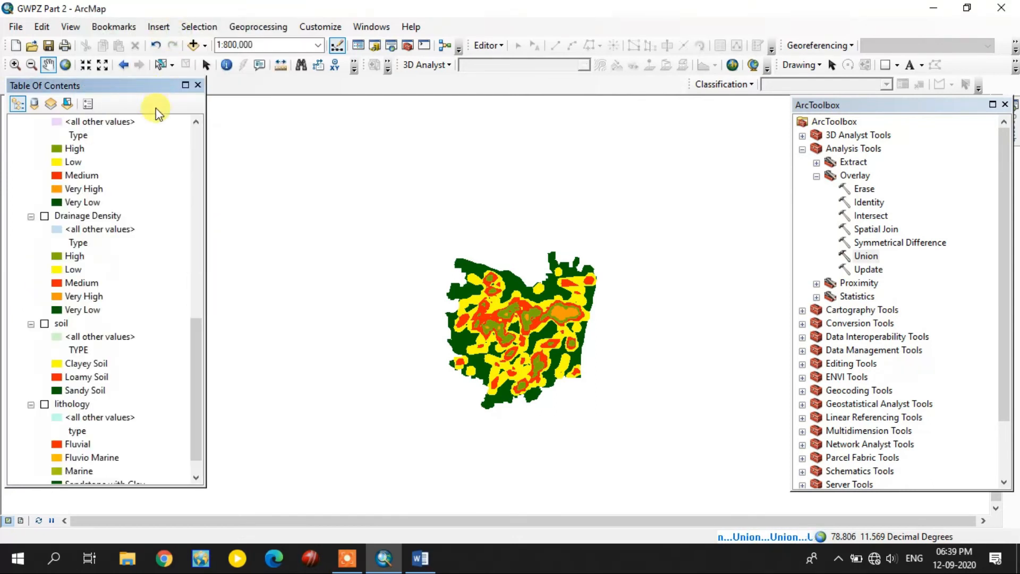
{"action": "scroll", "coordinate": [149, 245], "scroll_direction": "up", "scroll_amount": 9}
{"action": "scroll", "coordinate": [158, 243], "scroll_direction": "up", "scroll_amount": 3}
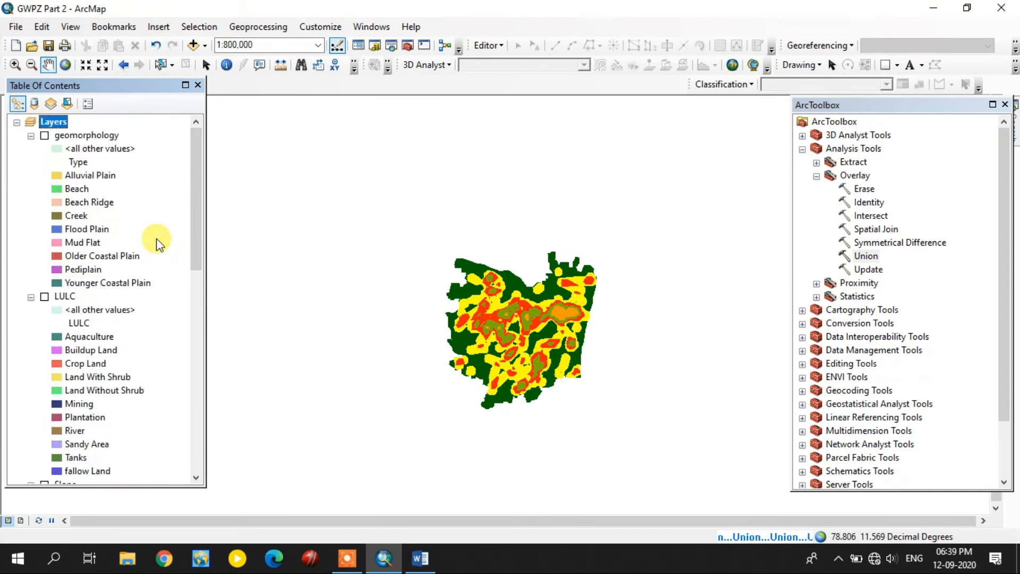
{"action": "left_click", "coordinate": [1005, 104]}
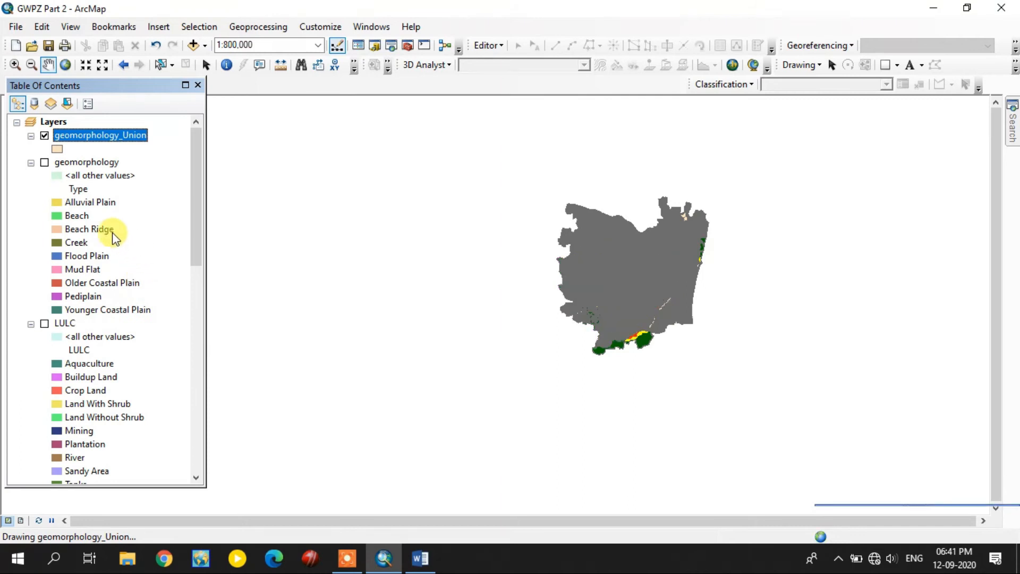
Rename the geomorphology_Union layer as GWPZ.
{"action": "left_click", "coordinate": [122, 137]}
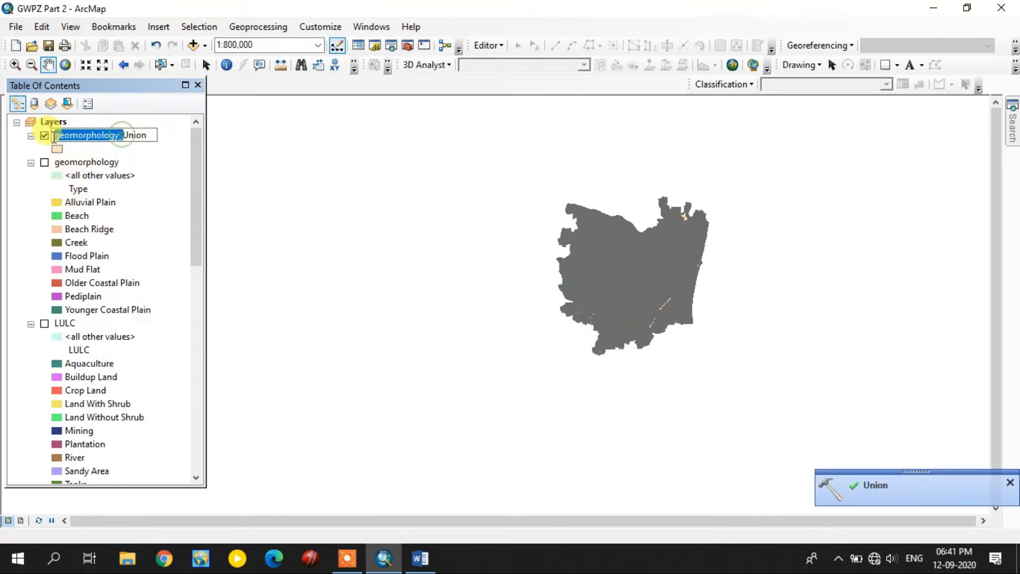
{"action": "type", "text": "Union"}
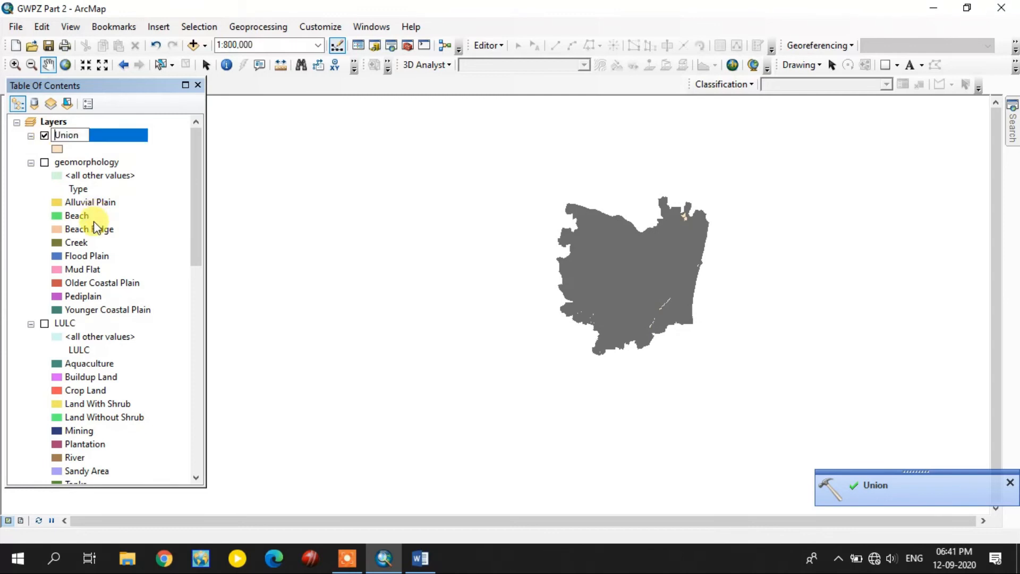
{"action": "left_click_drag", "start_coordinate": [84, 135], "coordinate": [3, 137]}
{"action": "type", "text": "GWP"}
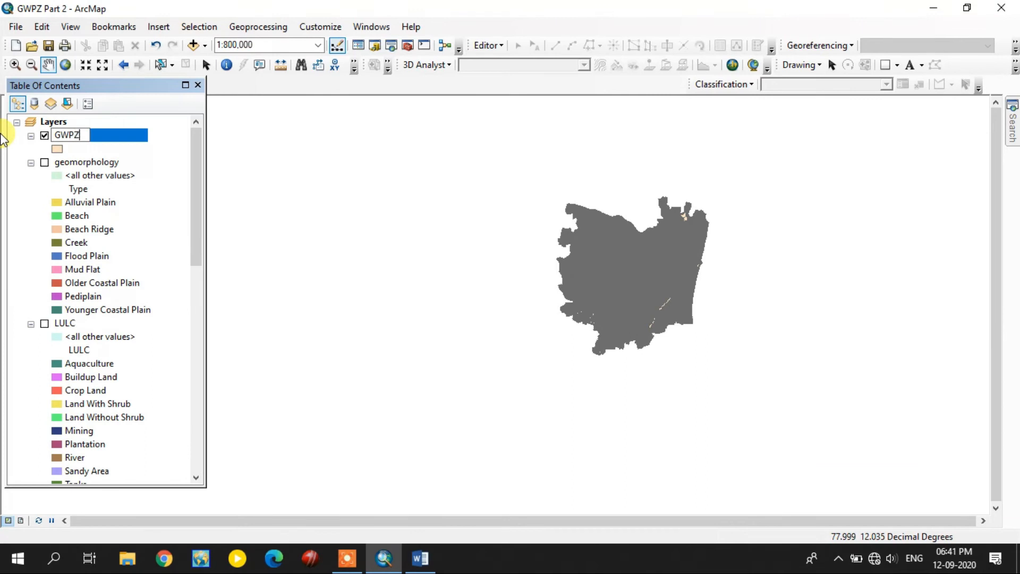
{"action": "type", "text": "Z"}
{"action": "key", "text": "Return"}
Hide the lineament_density layer so that only GWPZ is displayed on the map.
{"action": "scroll", "coordinate": [88, 297], "scroll_direction": "down", "scroll_amount": 7}
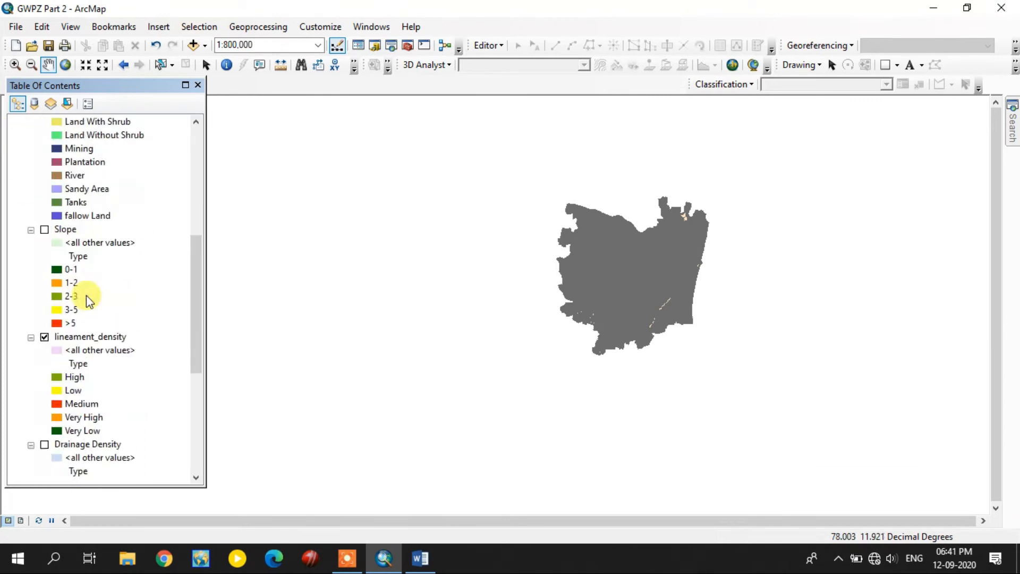
{"action": "scroll", "coordinate": [95, 296], "scroll_direction": "down", "scroll_amount": 6}
{"action": "scroll", "coordinate": [101, 294], "scroll_direction": "up", "scroll_amount": 7}
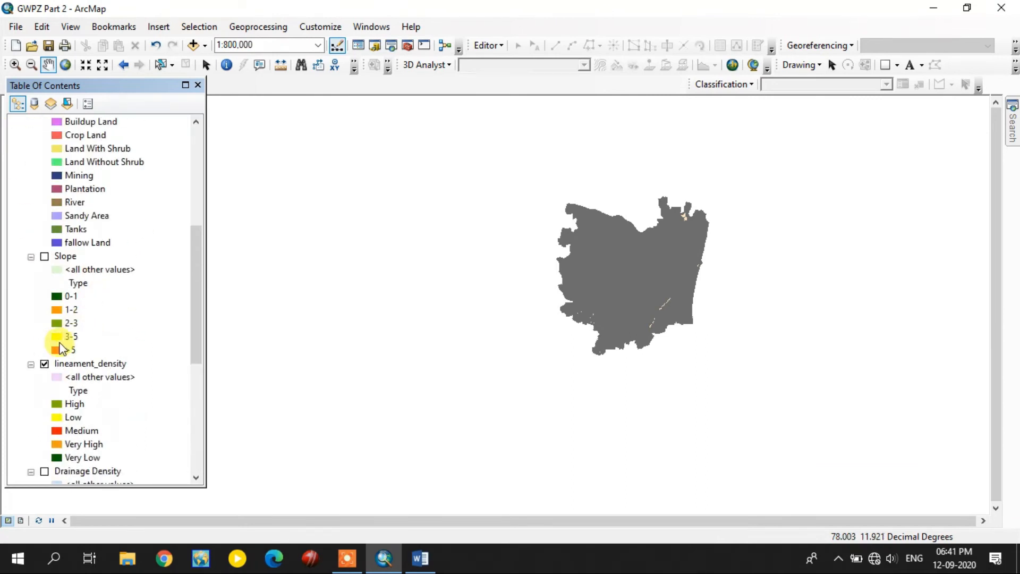
{"action": "left_click", "coordinate": [44, 363]}
{"action": "mouse_move", "coordinate": [194, 269]}
{"action": "left_mouse_down"}
{"action": "mouse_move", "coordinate": [194, 305]}
{"action": "mouse_move", "coordinate": [194, 118]}
{"action": "left_mouse_up"}
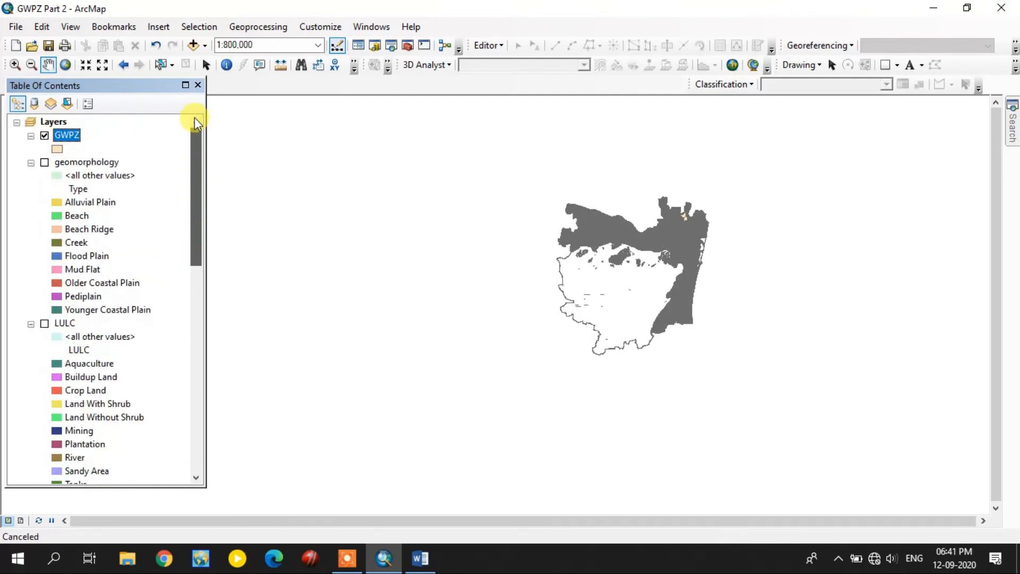
{"action": "left_click_drag", "start_coordinate": [655, 268], "coordinate": [580, 276]}
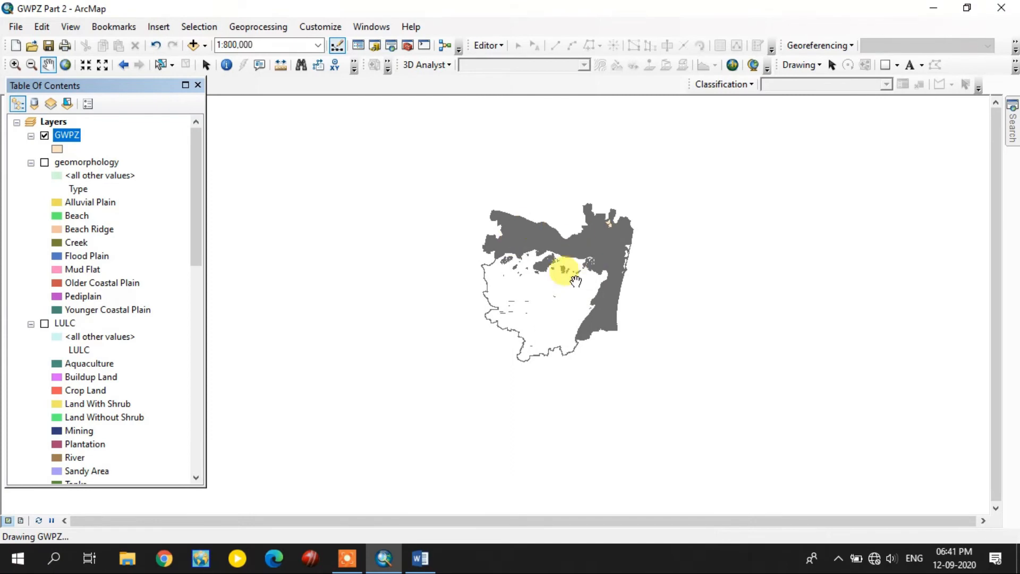
Open the attribute table of the GWPZ layer.
{"action": "left_click", "coordinate": [65, 137]}
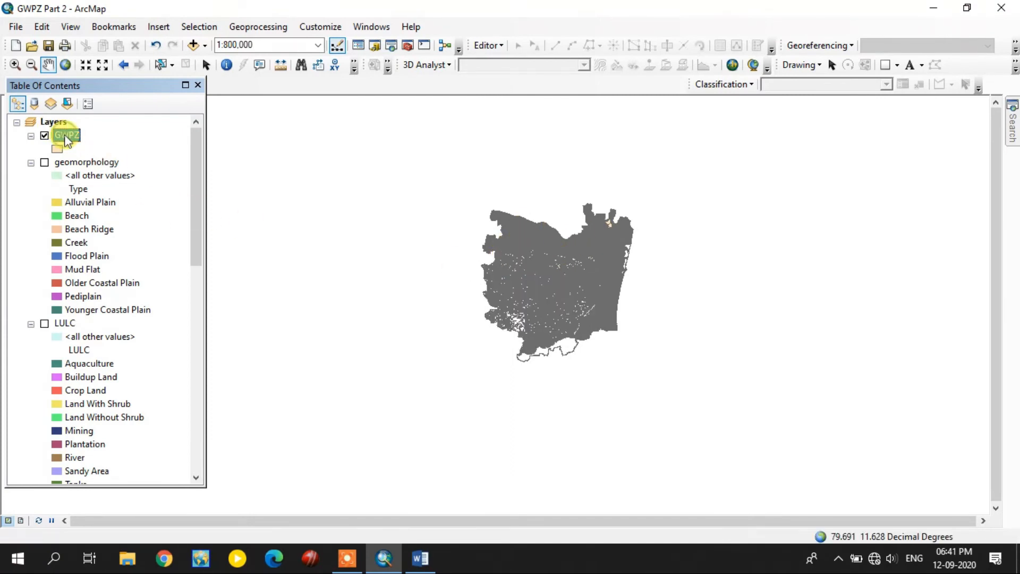
{"action": "right_click", "coordinate": [66, 139]}
{"action": "left_click", "coordinate": [128, 173]}
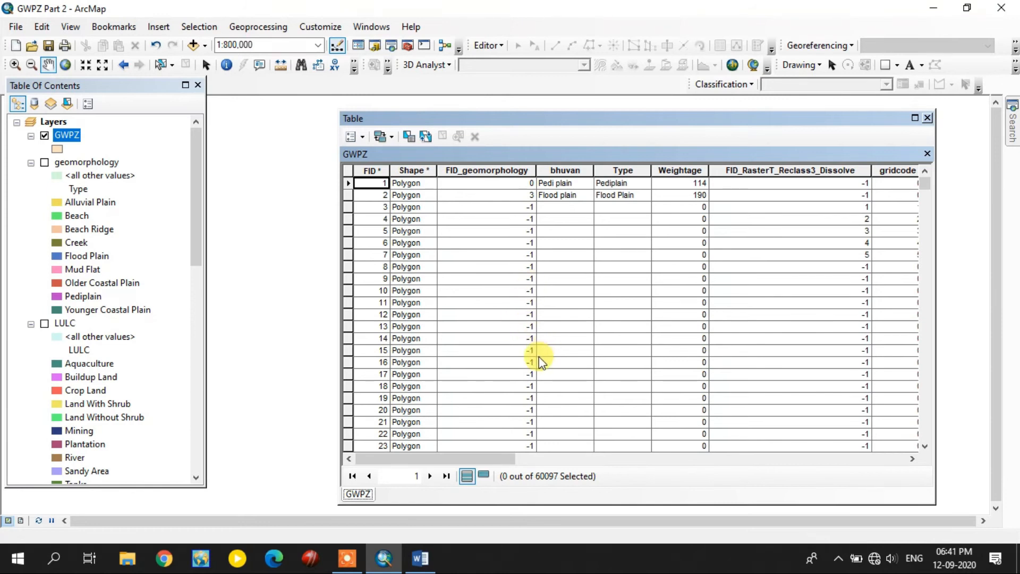
Examine the Weightage columns inherited from geomorphology, slope, lineament density, drainage density, soil, lithology and LULC in the GWPZ table.
{"action": "left_click", "coordinate": [689, 167]}
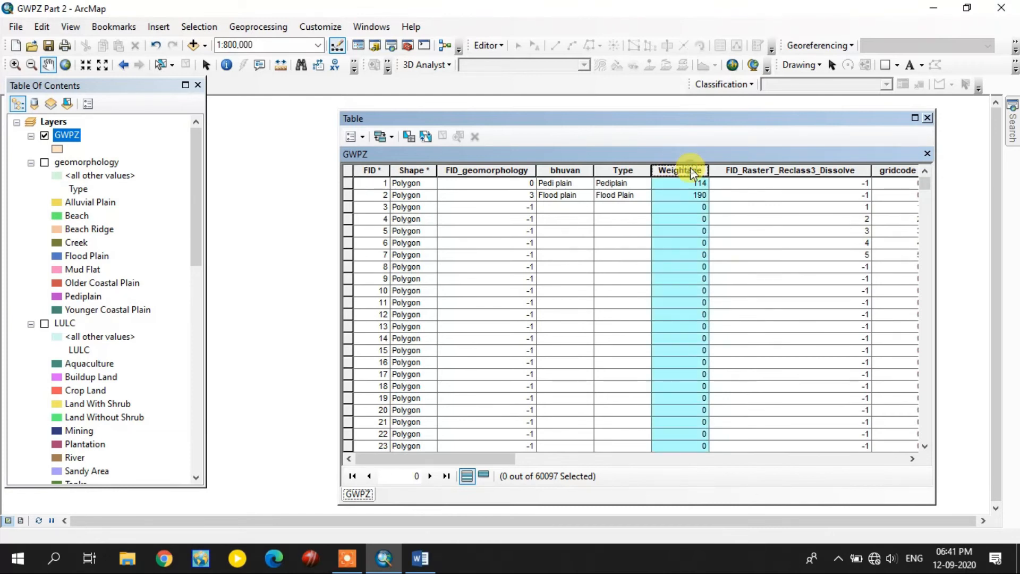
{"action": "left_click_drag", "start_coordinate": [496, 457], "coordinate": [578, 455]}
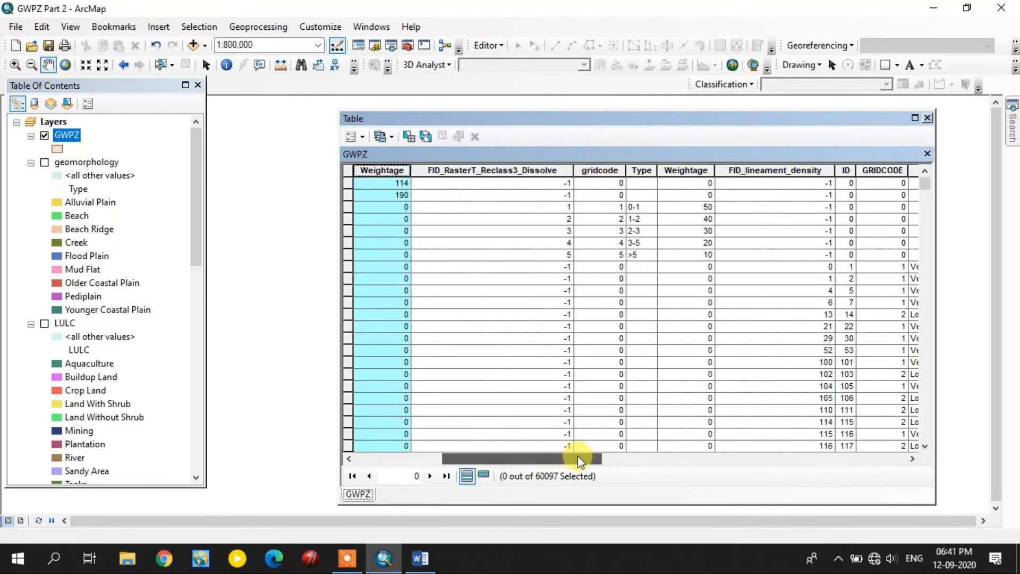
{"action": "left_click", "coordinate": [683, 168]}
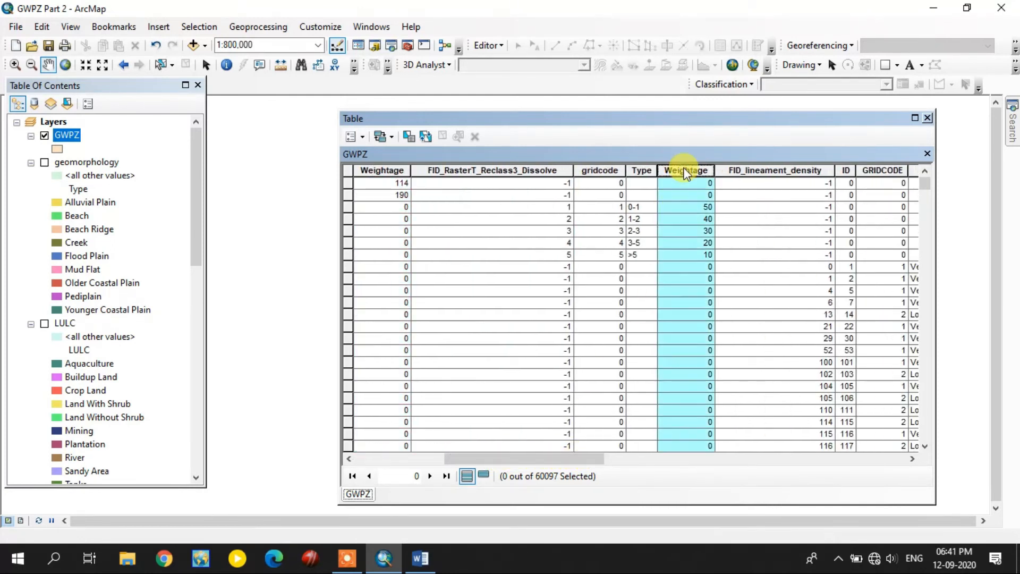
{"action": "left_click_drag", "start_coordinate": [559, 454], "coordinate": [605, 458]}
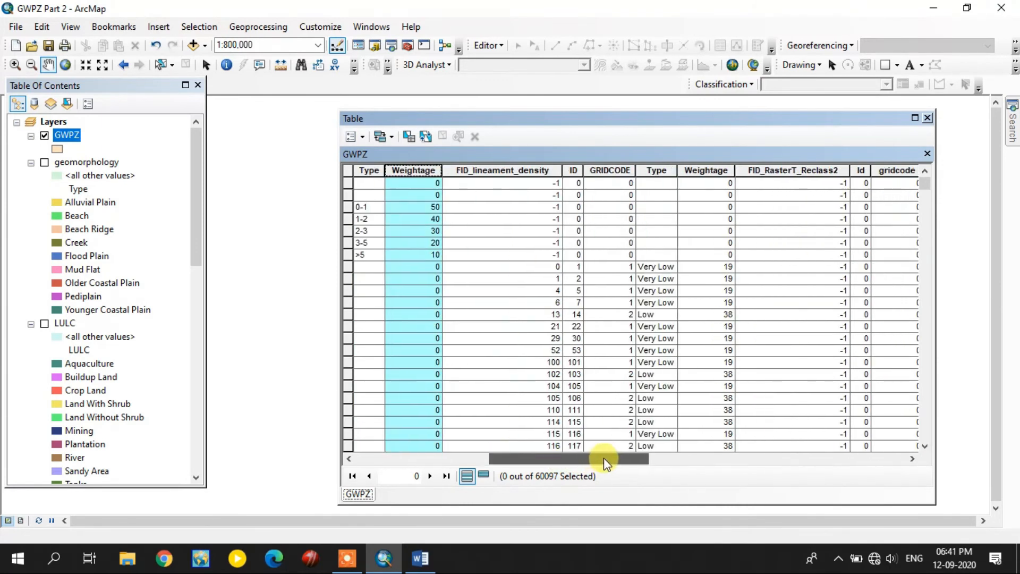
{"action": "left_click", "coordinate": [694, 170]}
{"action": "left_click_drag", "start_coordinate": [627, 460], "coordinate": [777, 456]}
{"action": "left_click", "coordinate": [712, 170]}
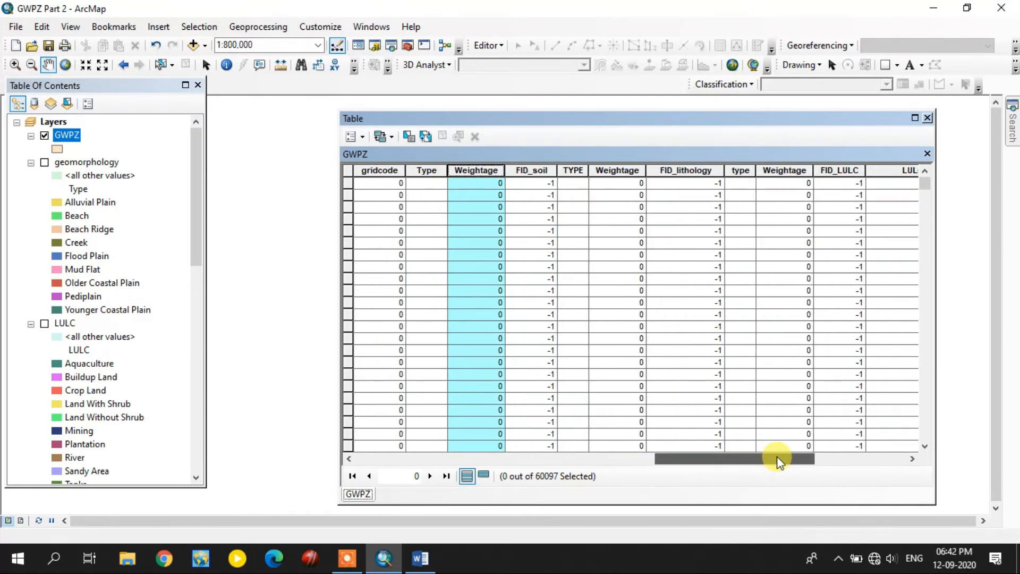
{"action": "left_click", "coordinate": [627, 170]}
{"action": "left_click", "coordinate": [785, 170]}
{"action": "left_click_drag", "start_coordinate": [786, 458], "coordinate": [904, 462]}
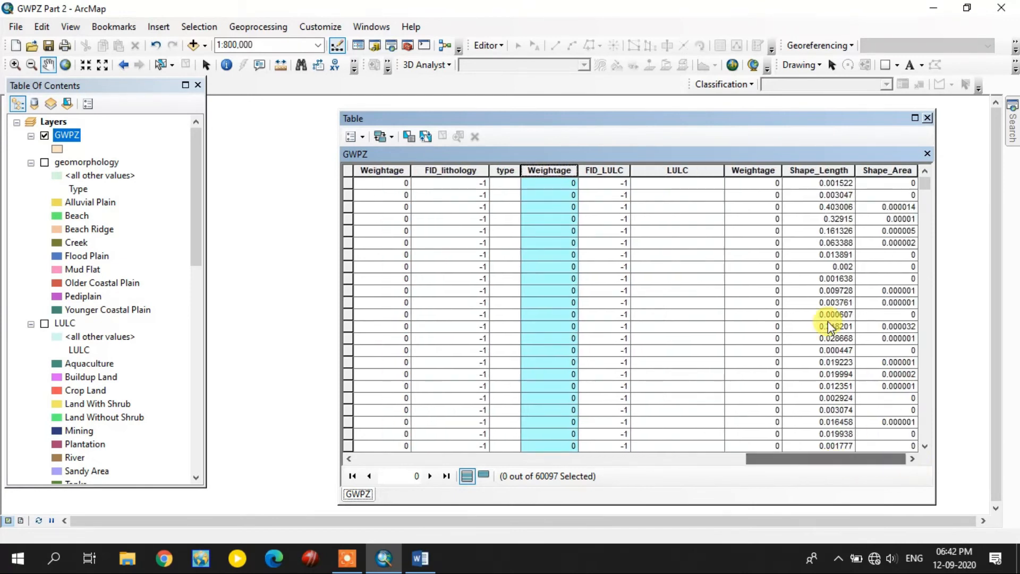
{"action": "left_click", "coordinate": [762, 168]}
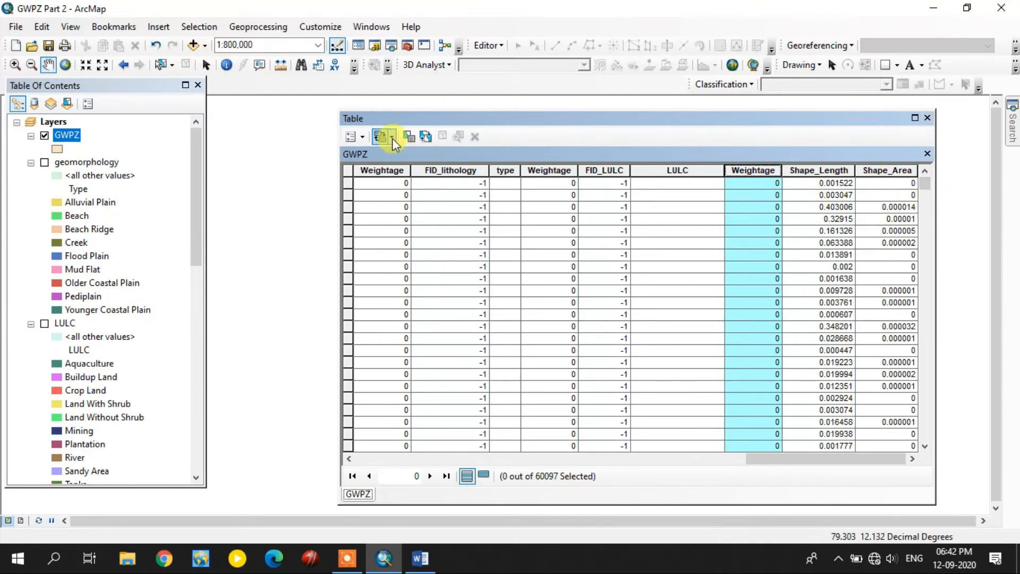
Add a field named Overall Weightage with type Double to the GWPZ attribute table.
{"action": "left_click", "coordinate": [352, 137]}
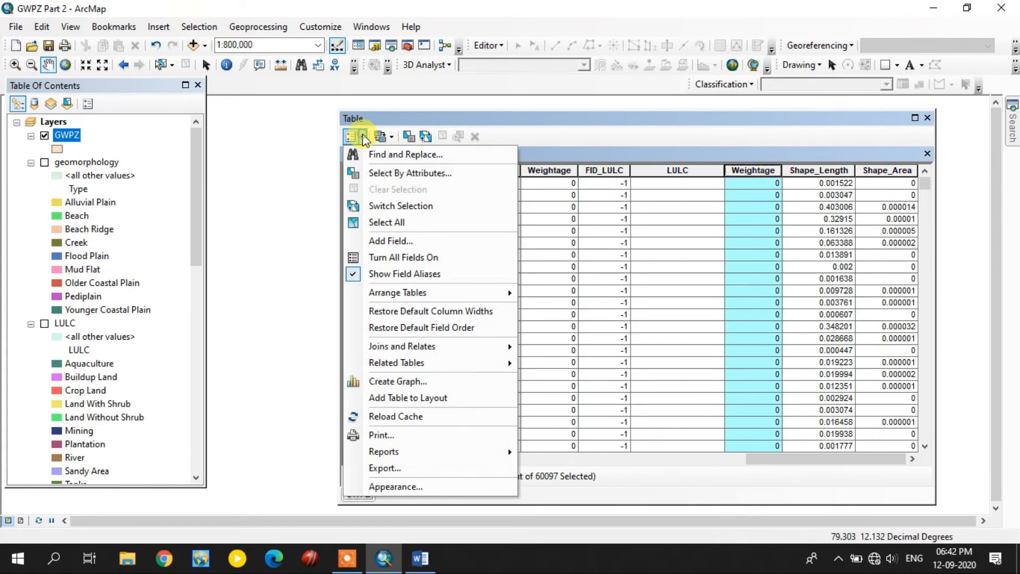
{"action": "left_click", "coordinate": [385, 242]}
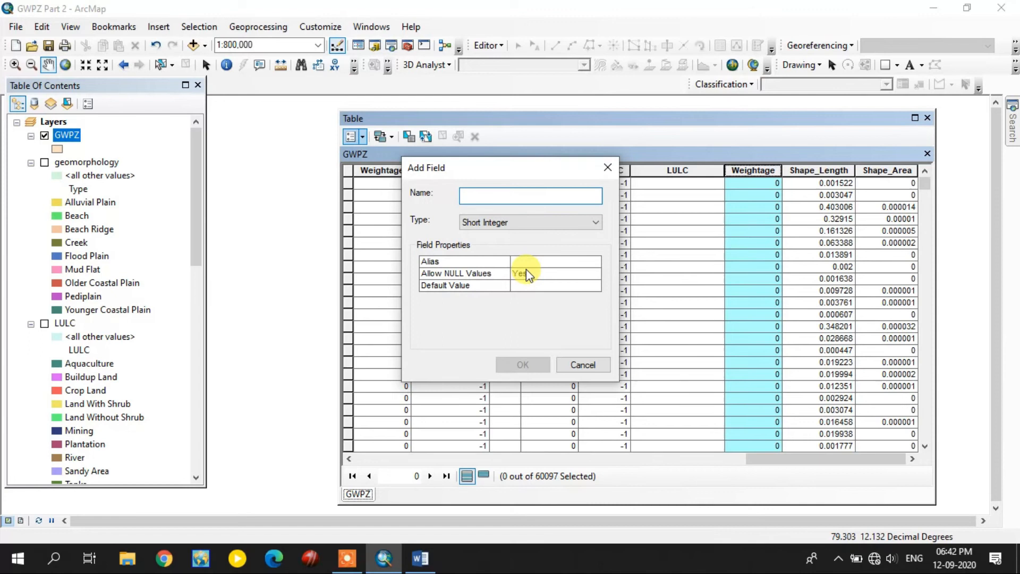
{"action": "type", "text": "Ove"}
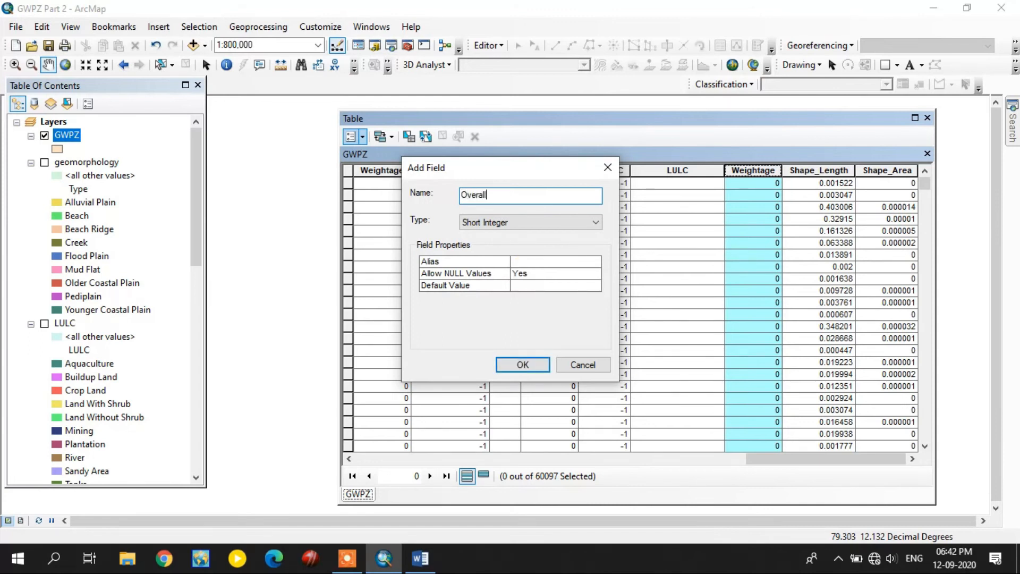
{"action": "type", "text": "rall"}
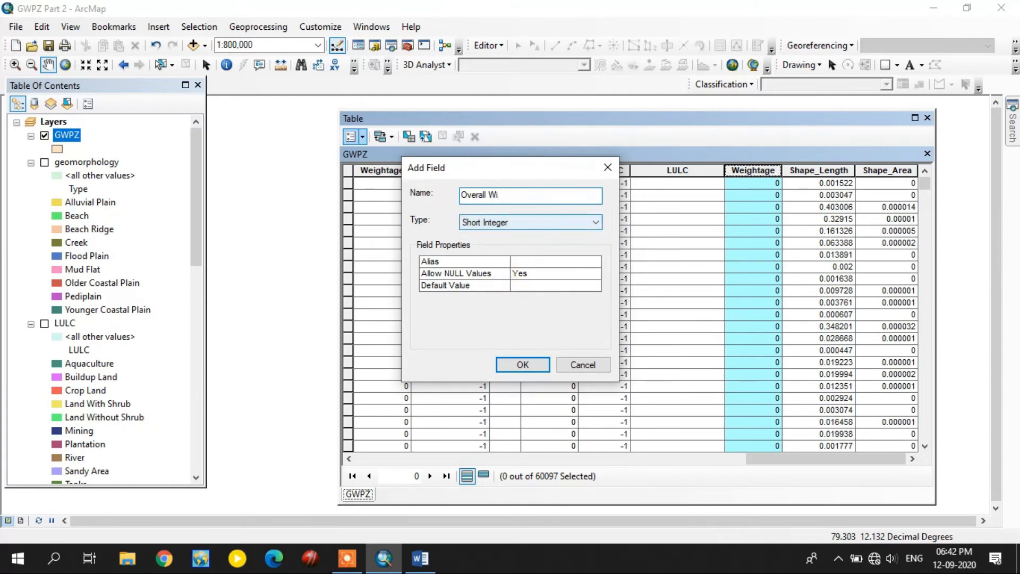
{"action": "left_click", "coordinate": [526, 222]}
{"action": "left_click", "coordinate": [481, 265]}
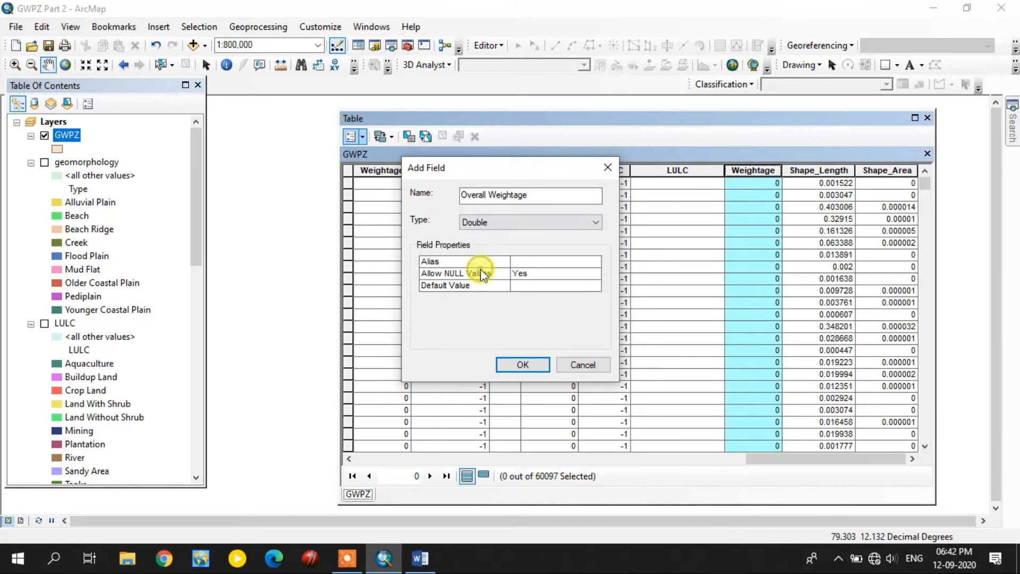
{"action": "left_click", "coordinate": [522, 366]}
{"action": "left_click", "coordinate": [564, 335]}
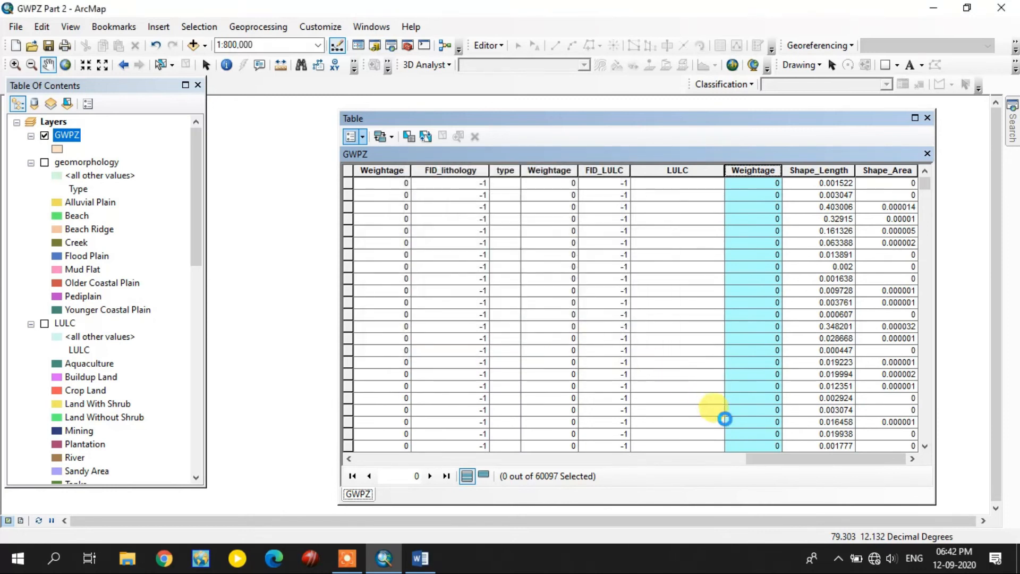
Open the Field Calculator for the Overall_Weightage field and start the expression with an opening parenthesis and [Weightage] +.
{"action": "left_click_drag", "start_coordinate": [785, 459], "coordinate": [879, 461]}
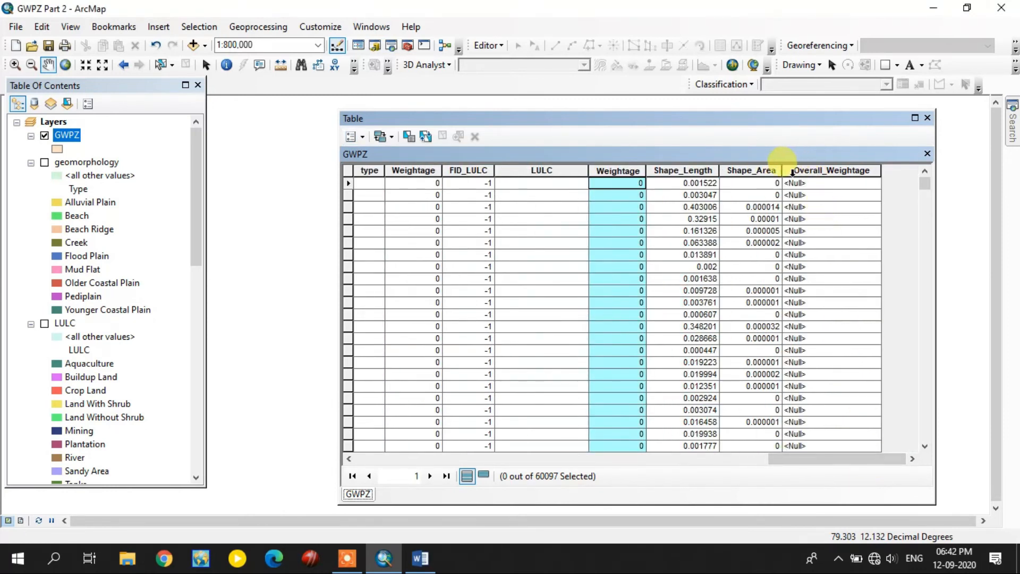
{"action": "left_click", "coordinate": [830, 171]}
{"action": "right_click", "coordinate": [830, 171]}
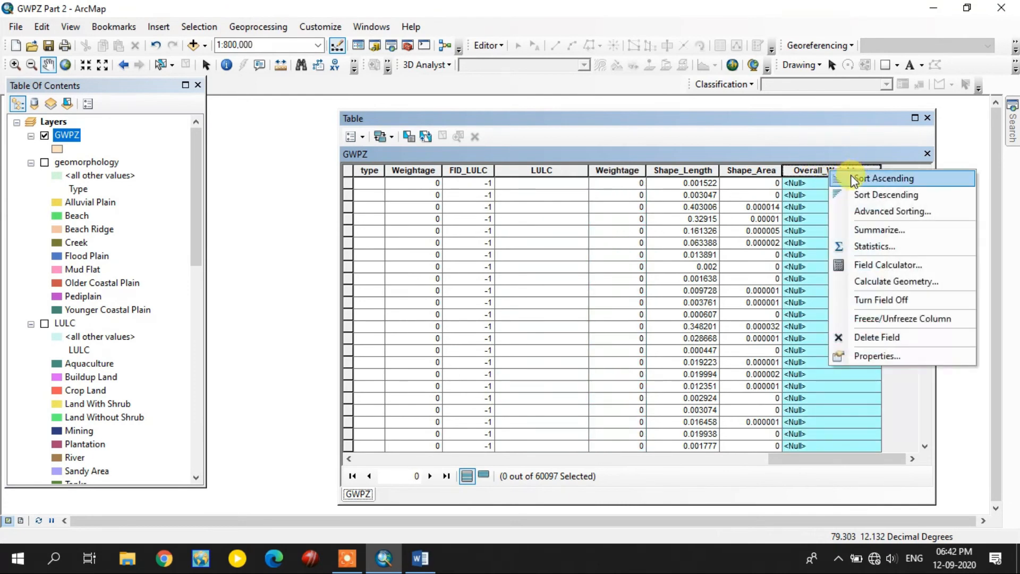
{"action": "left_click", "coordinate": [874, 266]}
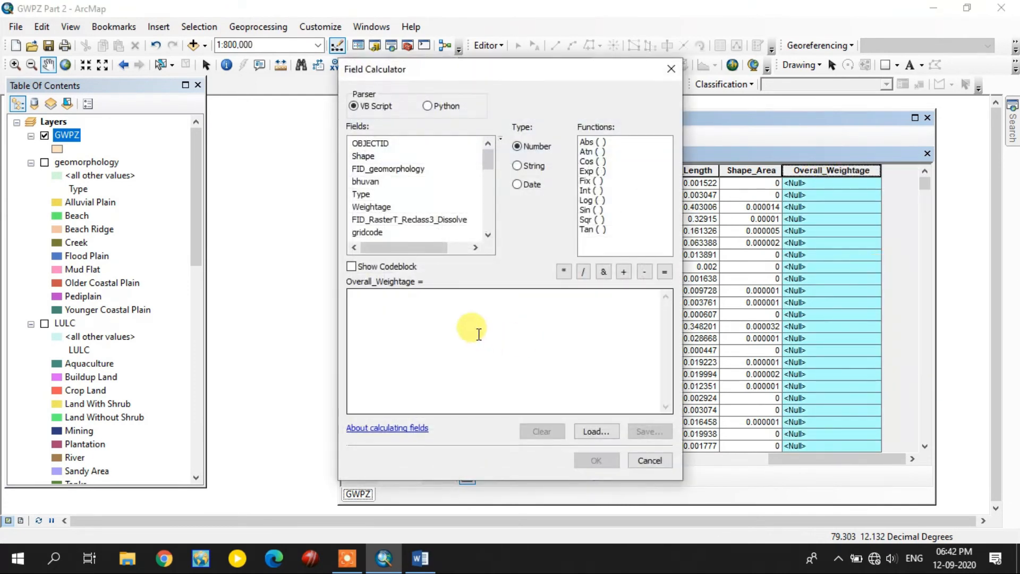
{"action": "left_click", "coordinate": [398, 321]}
{"action": "type", "text": "("}
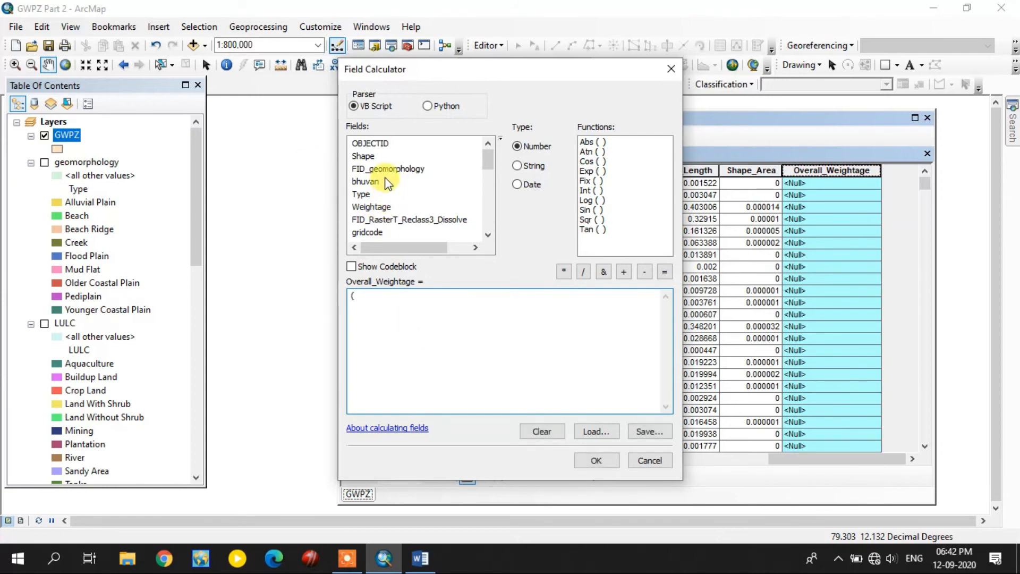
{"action": "double_click", "coordinate": [369, 206]}
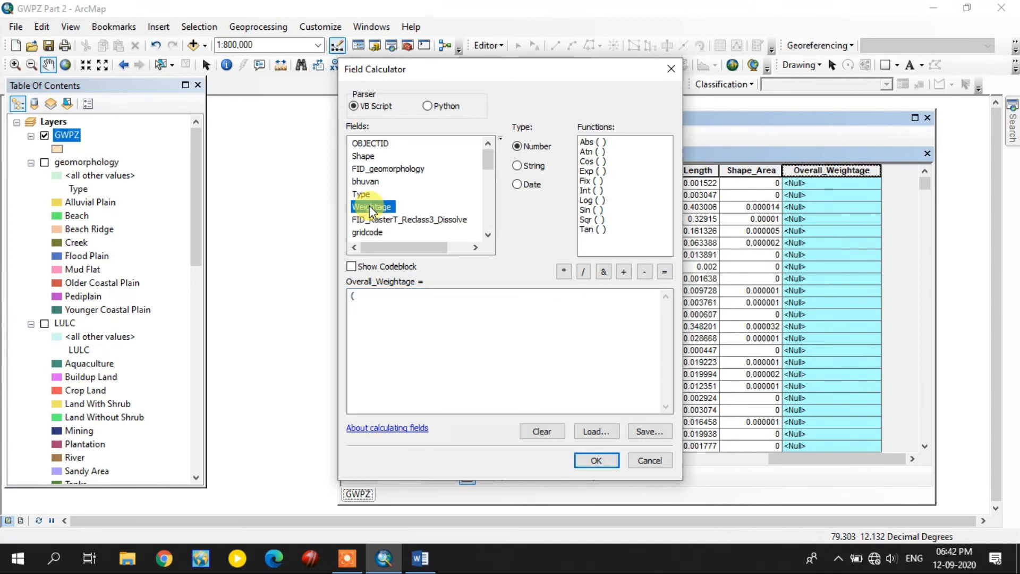
{"action": "type", "text": "+"}
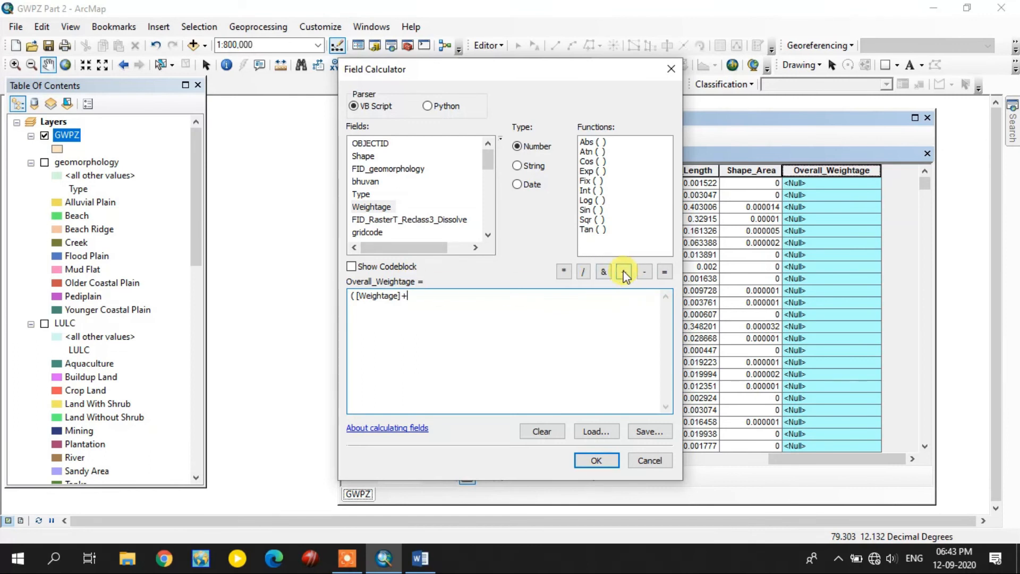
Add [Weightage_1] and [Weightage_12] to the Overall_Weightage sum expression.
{"action": "left_click_drag", "start_coordinate": [486, 162], "coordinate": [486, 167]}
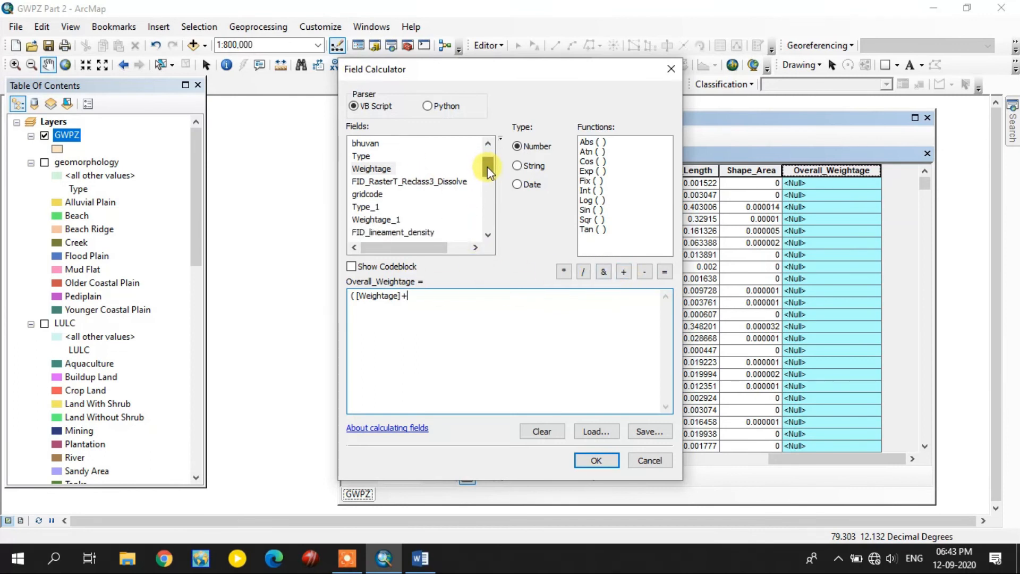
{"action": "double_click", "coordinate": [394, 217]}
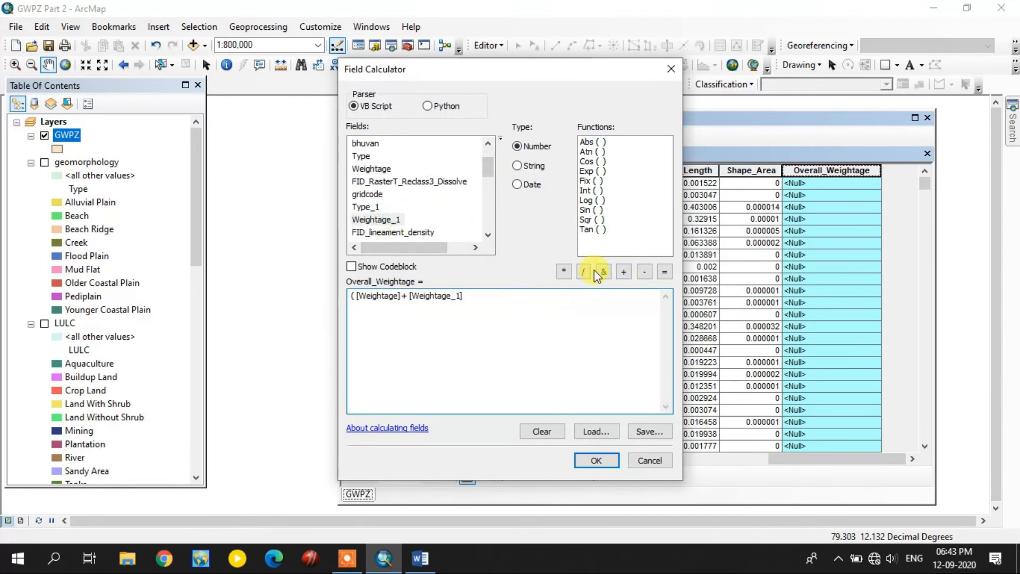
{"action": "left_click", "coordinate": [623, 272]}
{"action": "left_click_drag", "start_coordinate": [488, 170], "coordinate": [486, 187]}
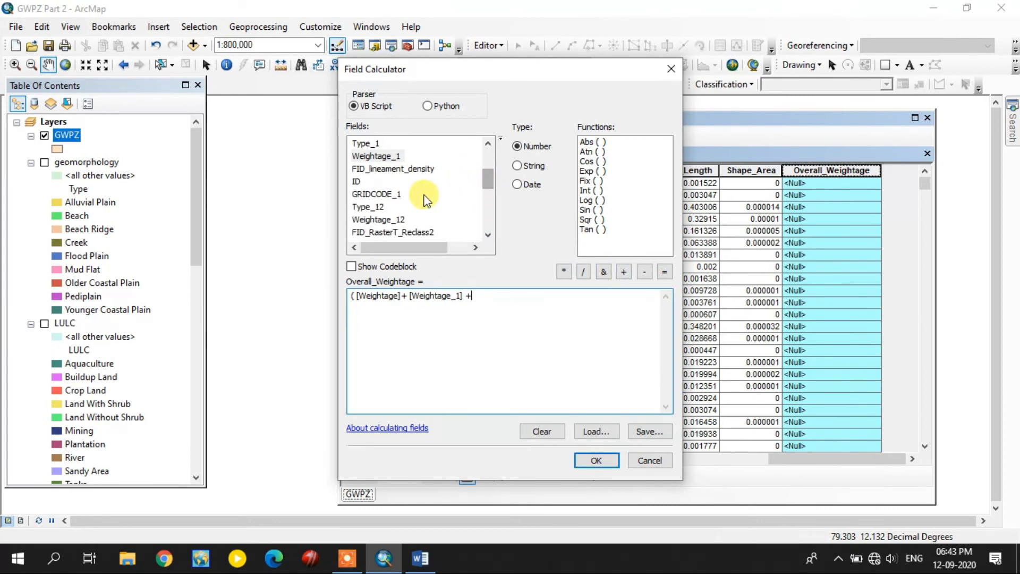
{"action": "double_click", "coordinate": [396, 219]}
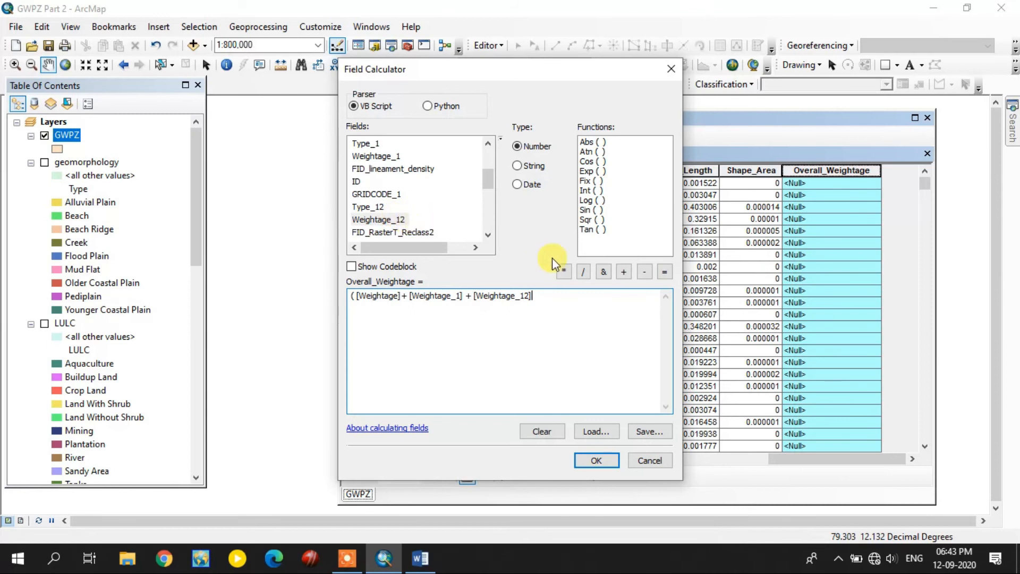
Extend the Overall_Weightage sum with [Weightage_12_13] and [Weightage_12_13_14].
{"action": "left_click", "coordinate": [623, 271]}
{"action": "scroll", "coordinate": [488, 181], "scroll_direction": "down", "scroll_amount": 2}
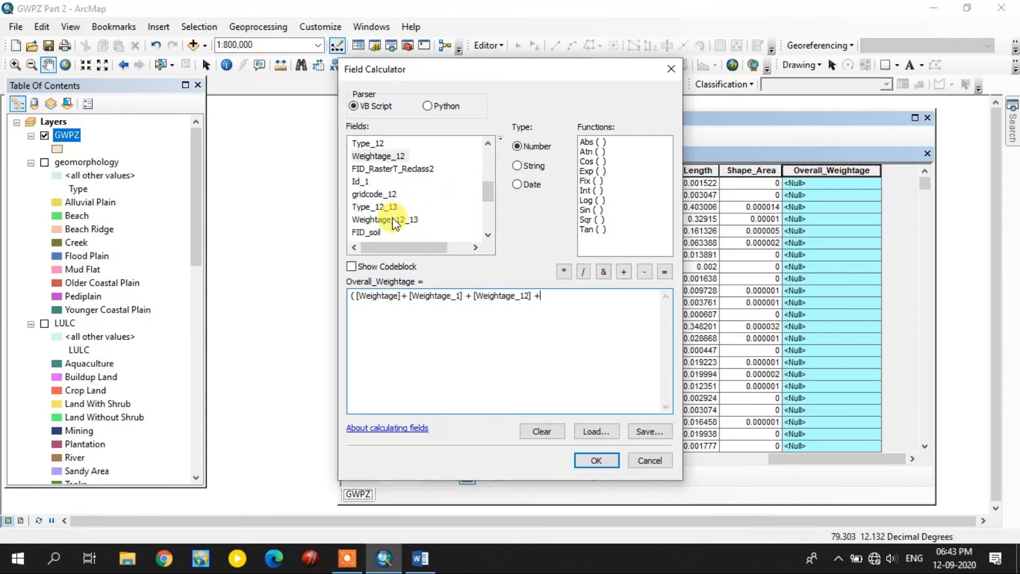
{"action": "double_click", "coordinate": [396, 219]}
{"action": "left_click", "coordinate": [623, 272]}
{"action": "scroll", "coordinate": [488, 195], "scroll_direction": "down", "scroll_amount": 2}
{"action": "left_click", "coordinate": [432, 211]}
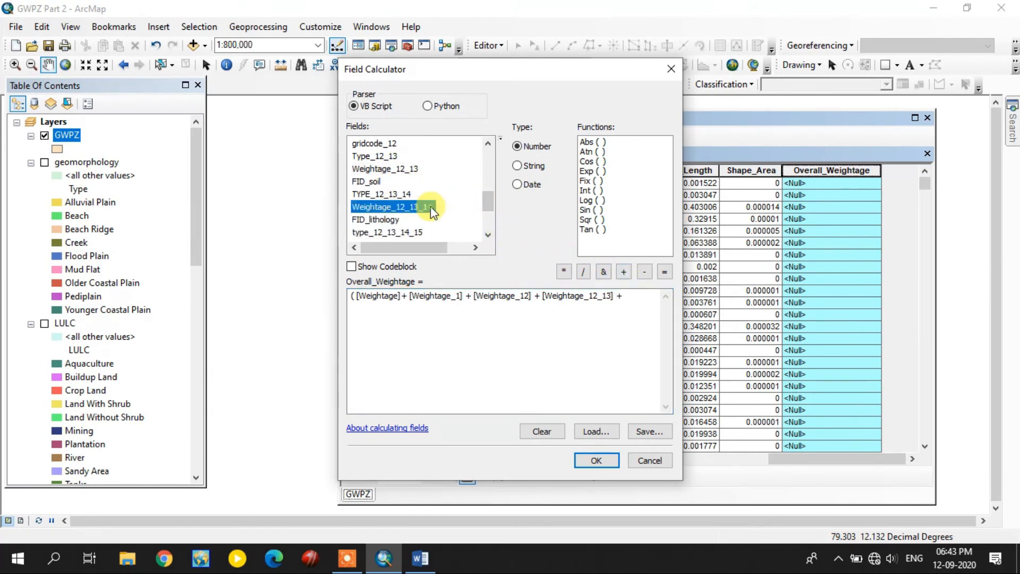
{"action": "double_click", "coordinate": [432, 211]}
Append [Weightage_12_13_14_15] and [Weightage_12_13_14_15_16] to the Overall_Weightage sum.
{"action": "left_click", "coordinate": [623, 272]}
{"action": "left_click_drag", "start_coordinate": [486, 203], "coordinate": [487, 213]}
{"action": "left_click", "coordinate": [422, 181]}
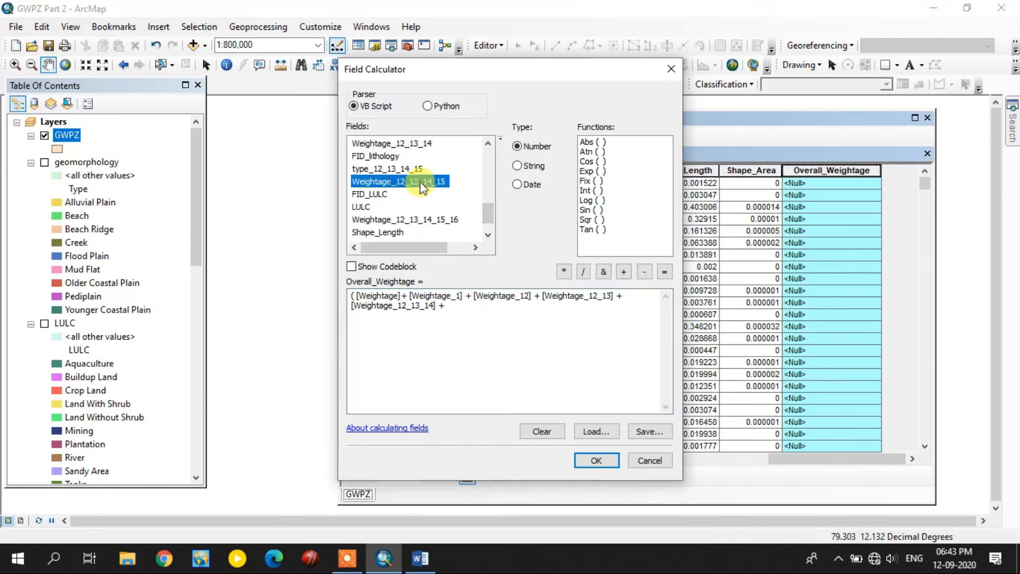
{"action": "double_click", "coordinate": [422, 182]}
{"action": "left_click", "coordinate": [624, 271]}
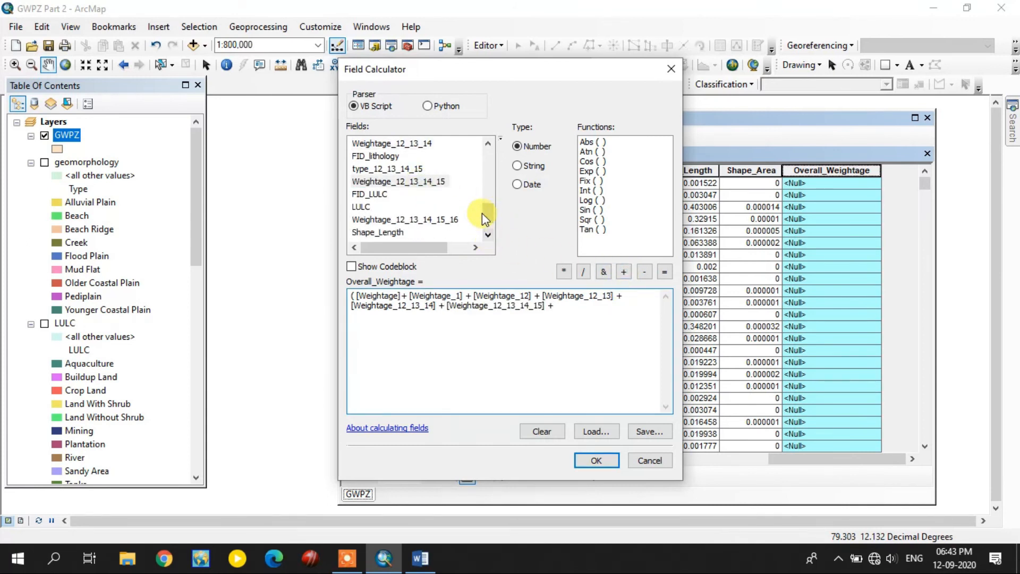
{"action": "left_click_drag", "start_coordinate": [483, 213], "coordinate": [486, 230]}
{"action": "double_click", "coordinate": [445, 195]}
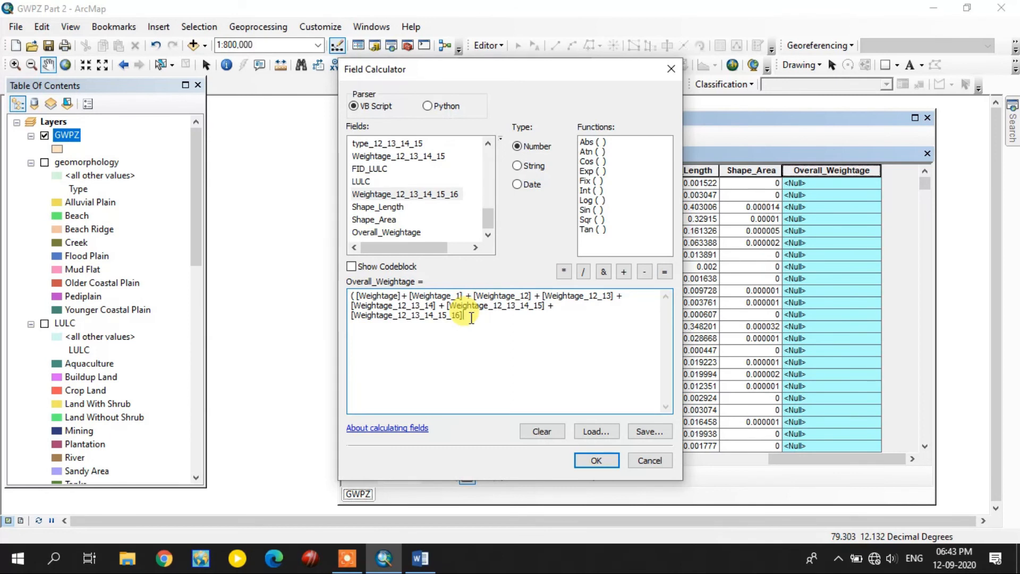
Close the parenthesis around the weightage sum and calculate the Overall_Weightage field.
{"action": "type", "text": ")"}
{"action": "type", "text": "/"}
{"action": "left_click", "coordinate": [590, 459]}
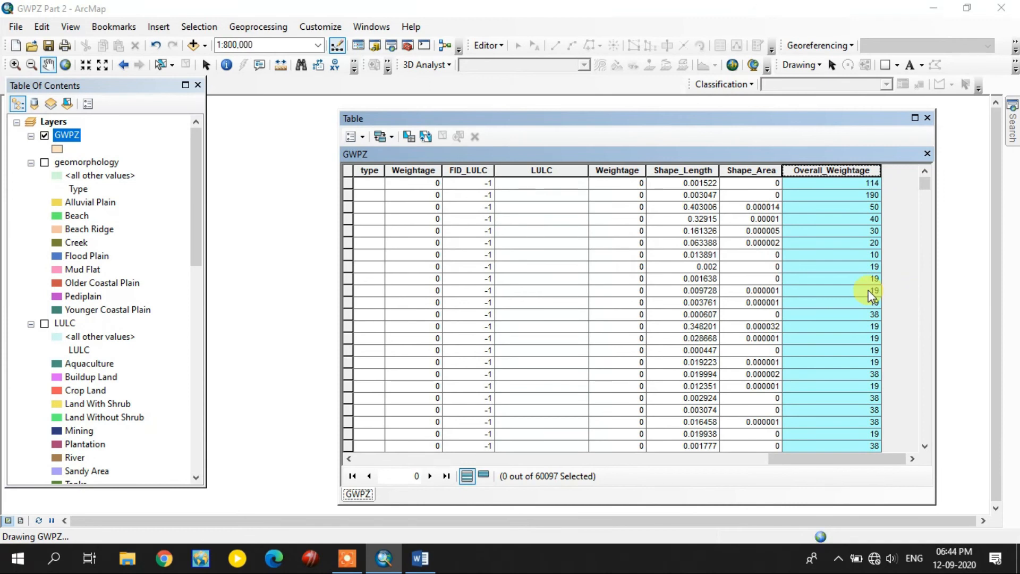
Sort the Overall_Weightage field in ascending and in descending order to check its lowest and highest scores, and close the table.
{"action": "left_click", "coordinate": [924, 185]}
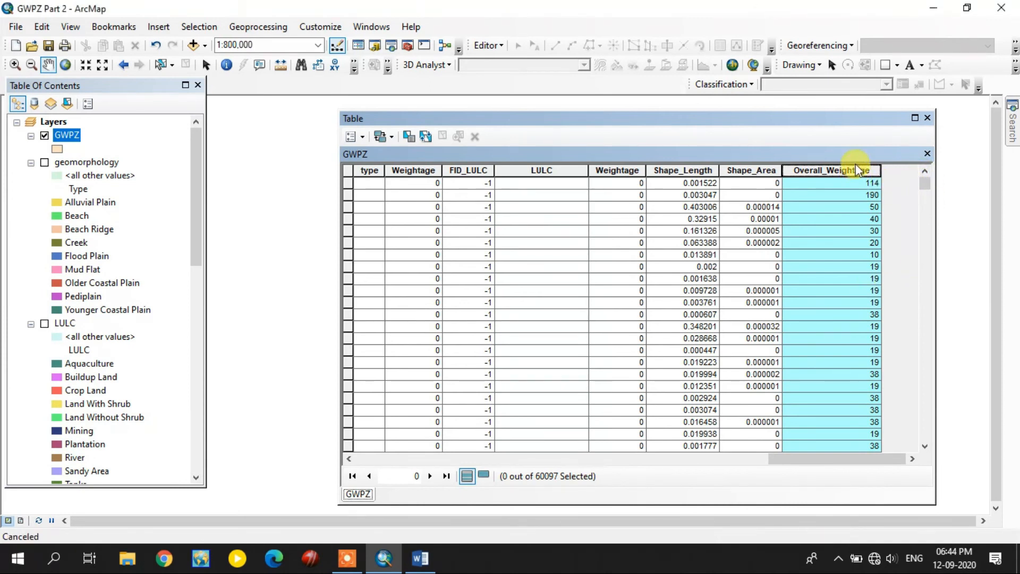
{"action": "left_click_drag", "start_coordinate": [912, 181], "coordinate": [925, 361]}
{"action": "left_click_drag", "start_coordinate": [926, 296], "coordinate": [915, 162]}
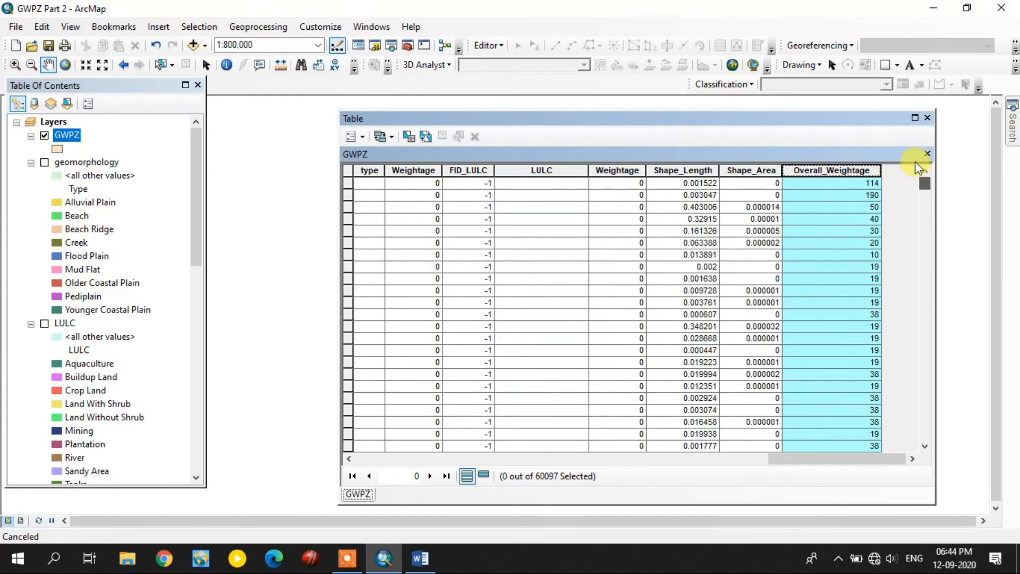
{"action": "right_click", "coordinate": [864, 175]}
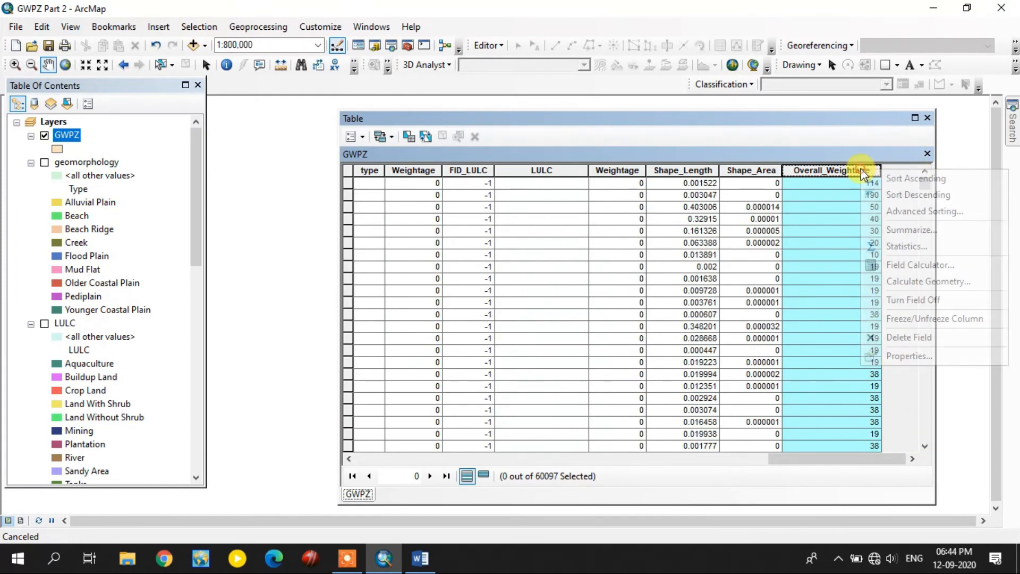
{"action": "left_click", "coordinate": [898, 174]}
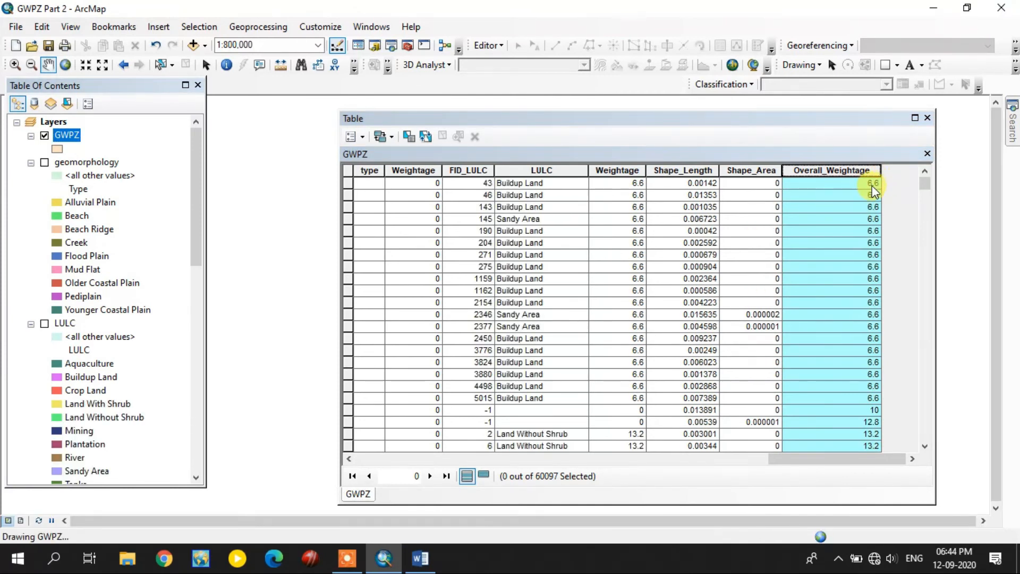
{"action": "right_click", "coordinate": [870, 171]}
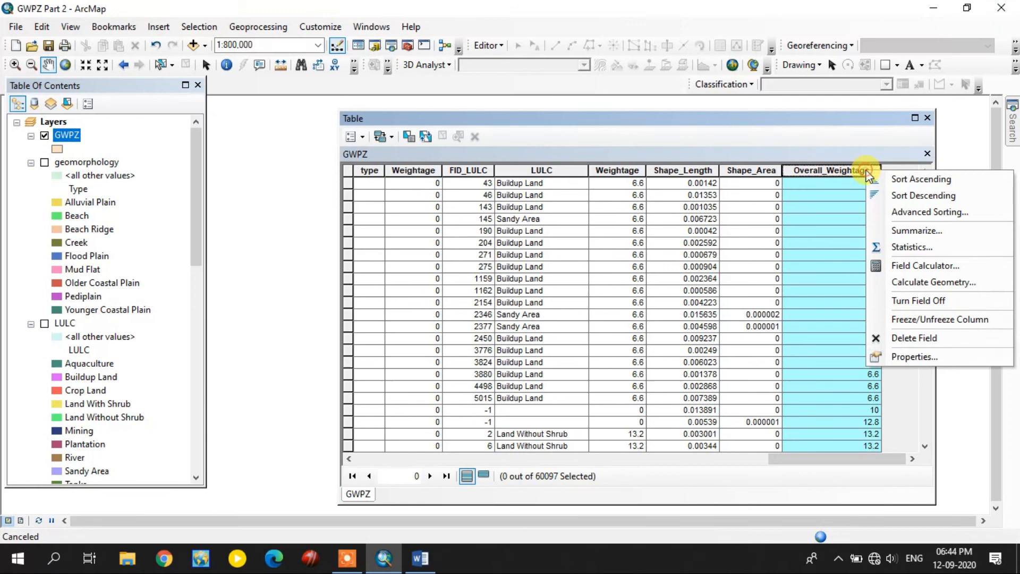
{"action": "left_click", "coordinate": [903, 182]}
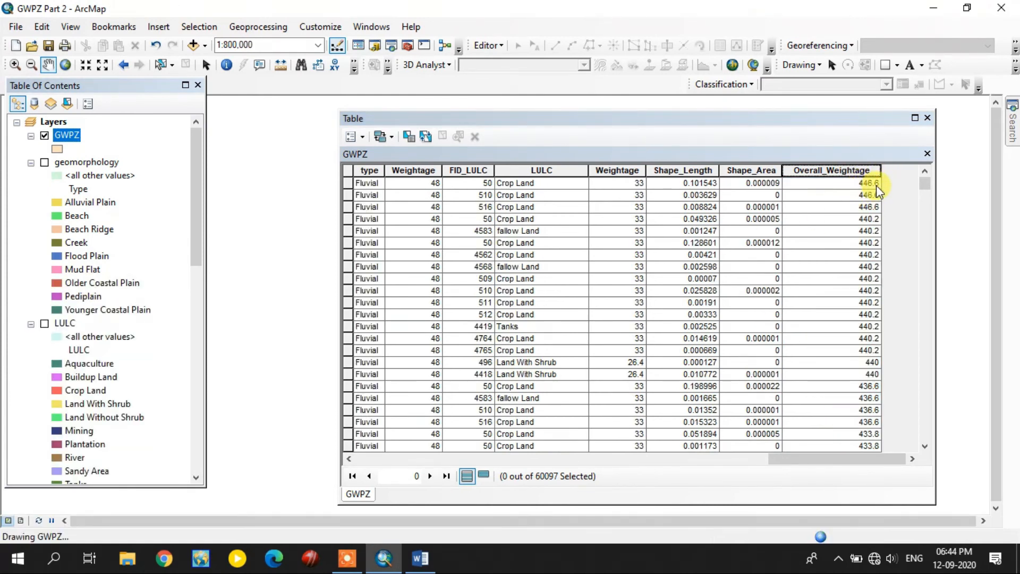
{"action": "left_click", "coordinate": [928, 117]}
Symbolize the GWPZ layer by quantities with graduated colors, using Overall_Weightage as the value field.
{"action": "left_click_drag", "start_coordinate": [570, 280], "coordinate": [588, 278]}
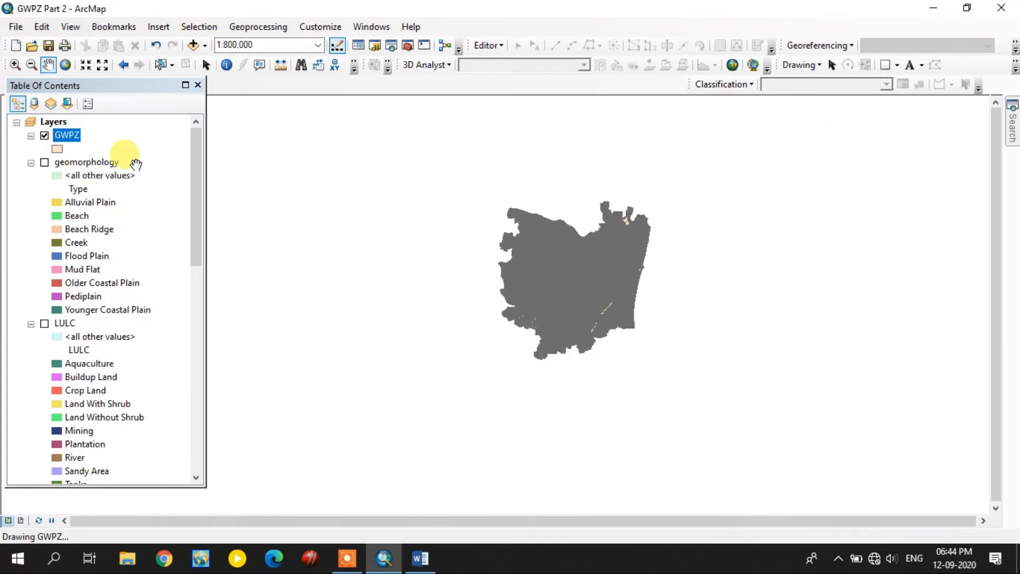
{"action": "right_click", "coordinate": [72, 134]}
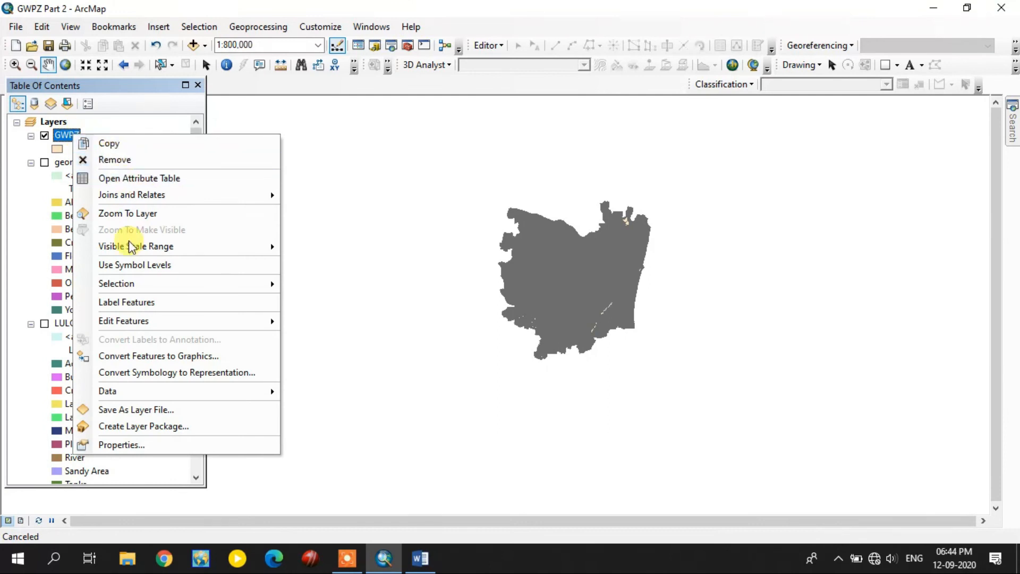
{"action": "left_click", "coordinate": [116, 444]}
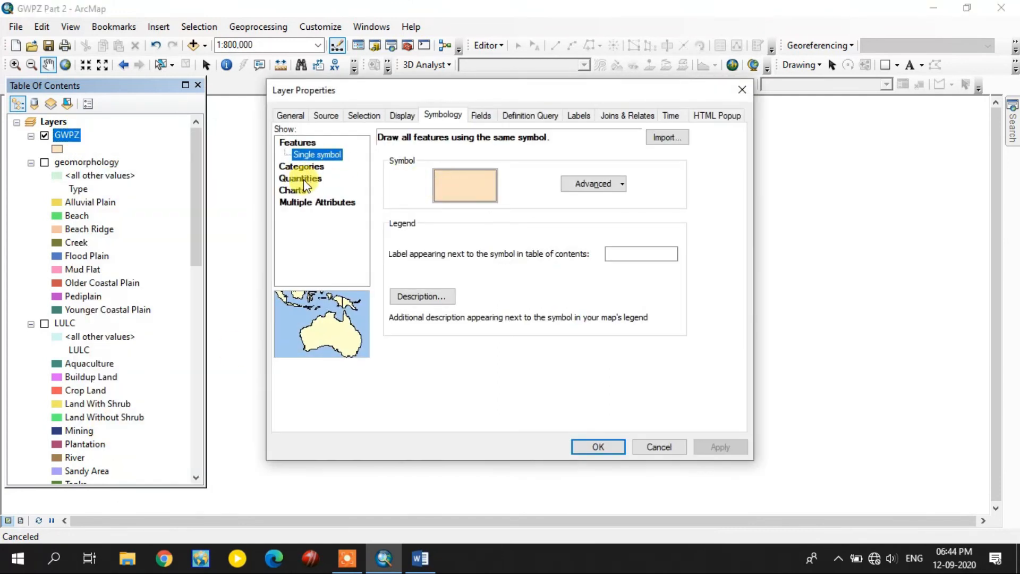
{"action": "left_click", "coordinate": [297, 181]}
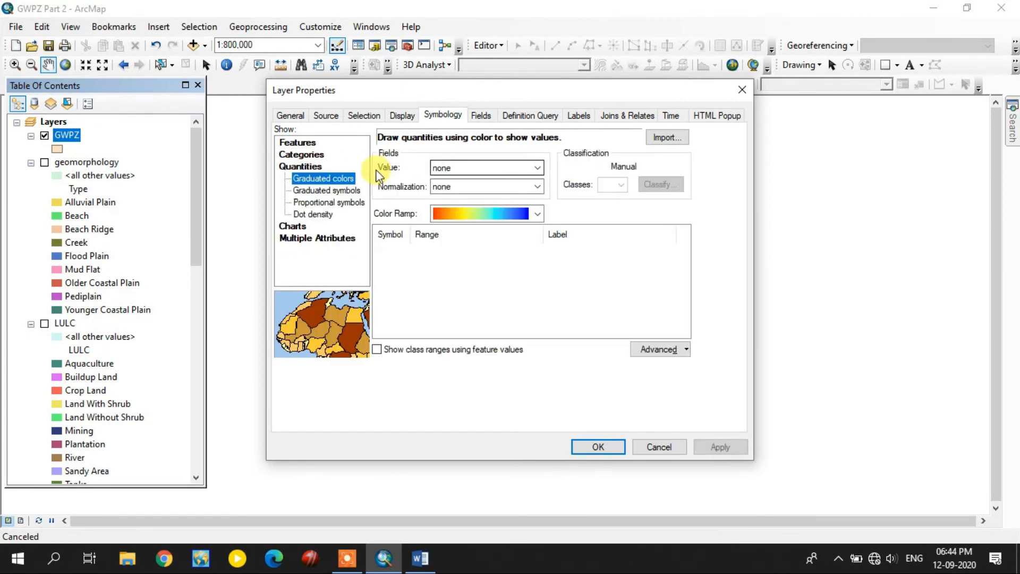
{"action": "left_click", "coordinate": [451, 168]}
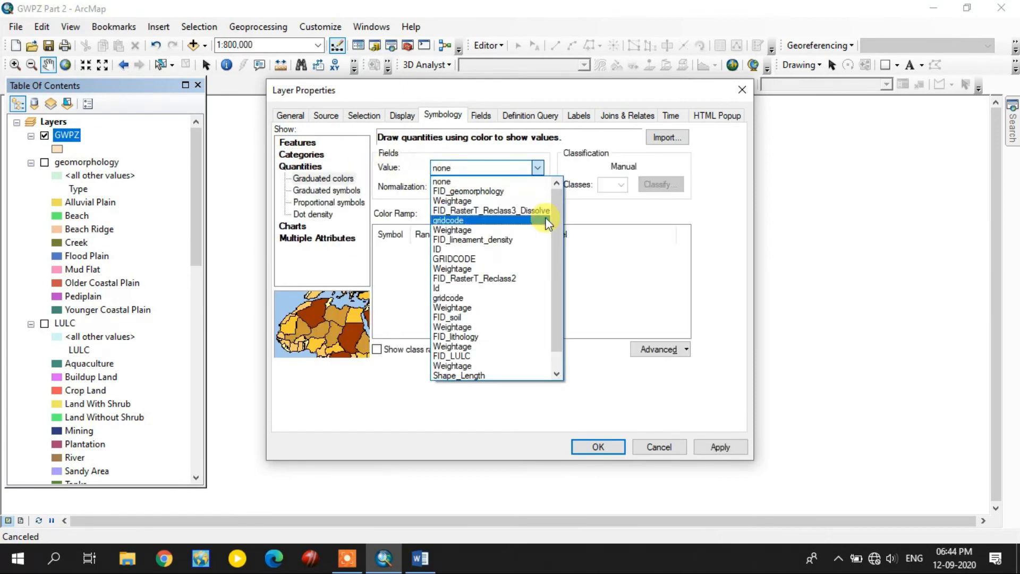
{"action": "scroll", "coordinate": [559, 267], "scroll_direction": "down", "scroll_amount": 1}
{"action": "left_click", "coordinate": [483, 374]}
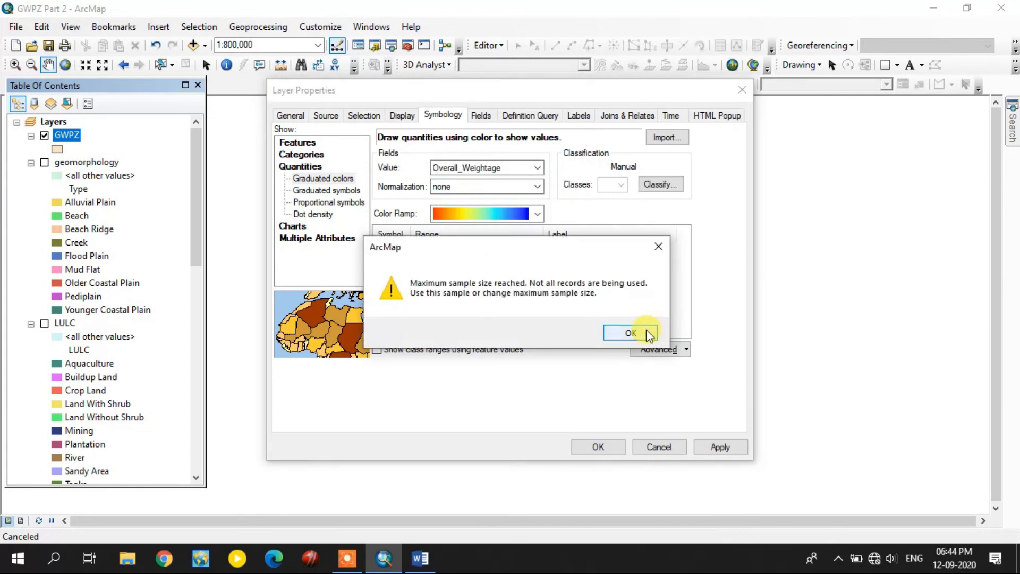
{"action": "left_click", "coordinate": [638, 332]}
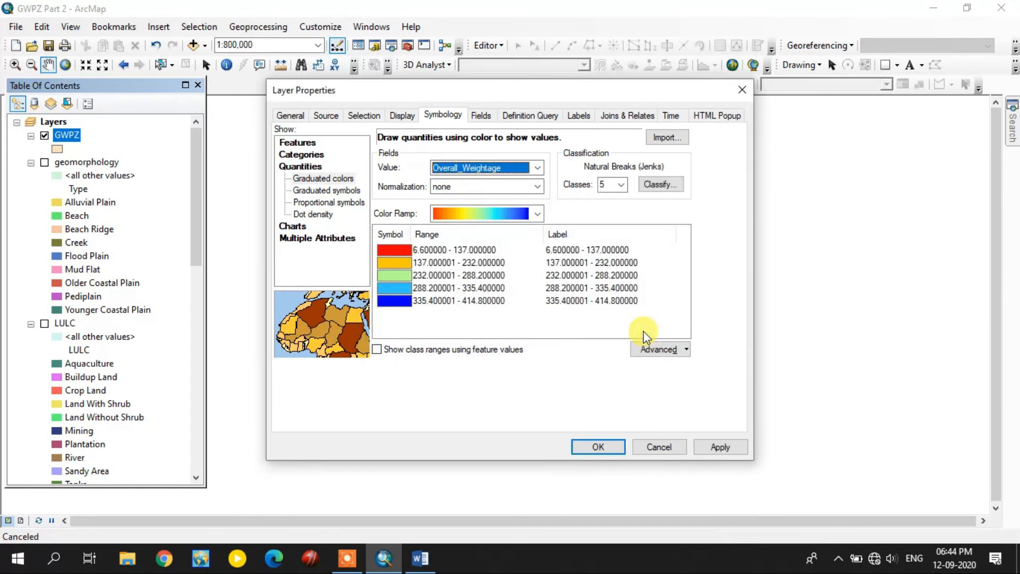
Review the class count, histogram and break values of the Overall_Weightage classification without changing them.
{"action": "left_click", "coordinate": [621, 188]}
{"action": "left_click", "coordinate": [623, 191]}
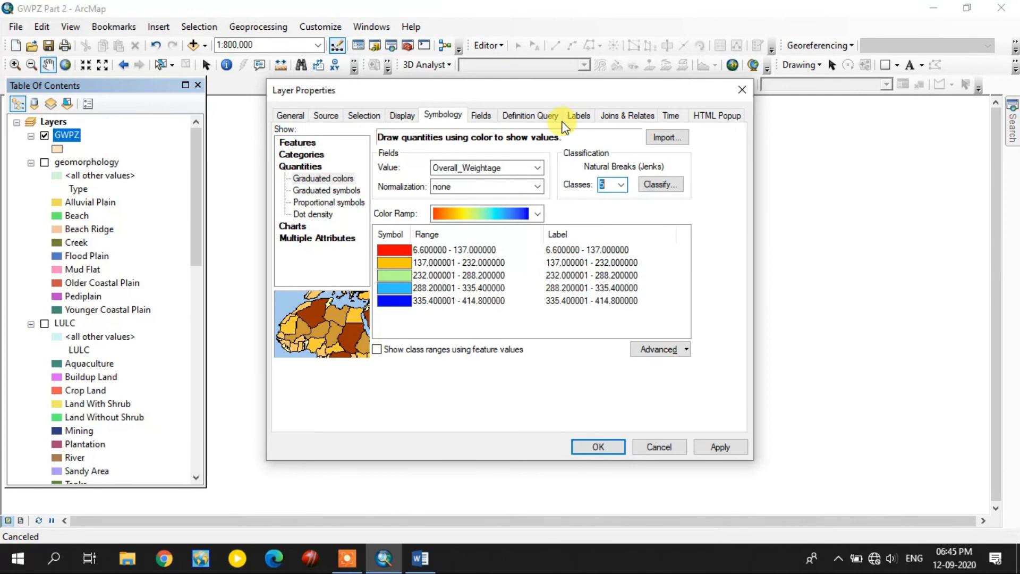
{"action": "left_click_drag", "start_coordinate": [554, 94], "coordinate": [297, 92]}
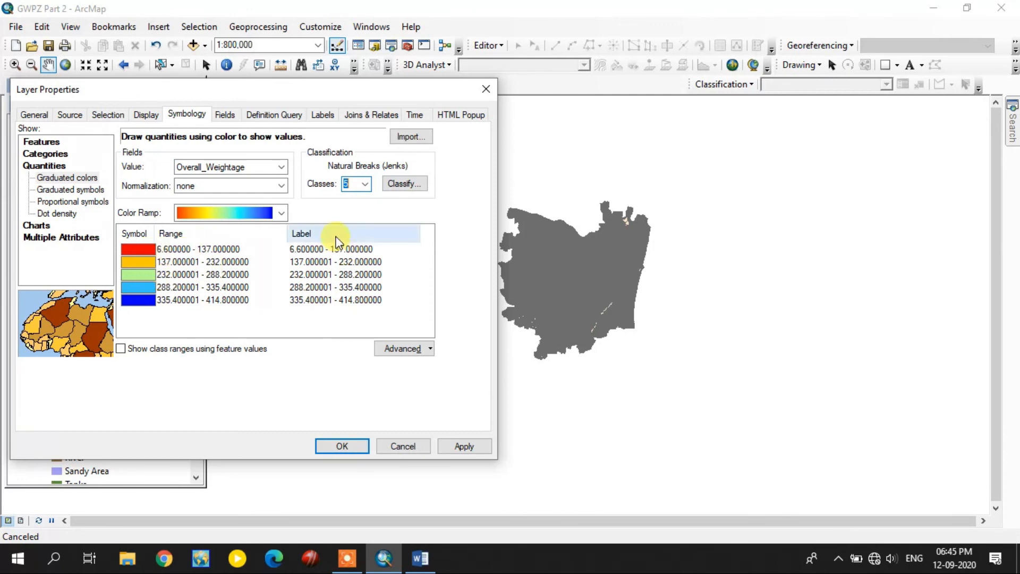
{"action": "left_click", "coordinate": [401, 181]}
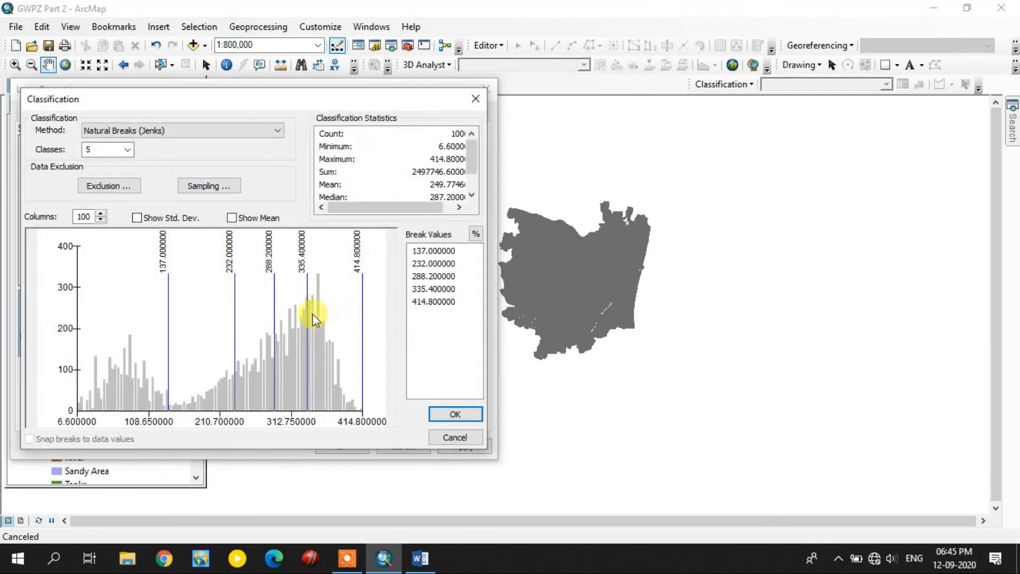
{"action": "left_click", "coordinate": [475, 97]}
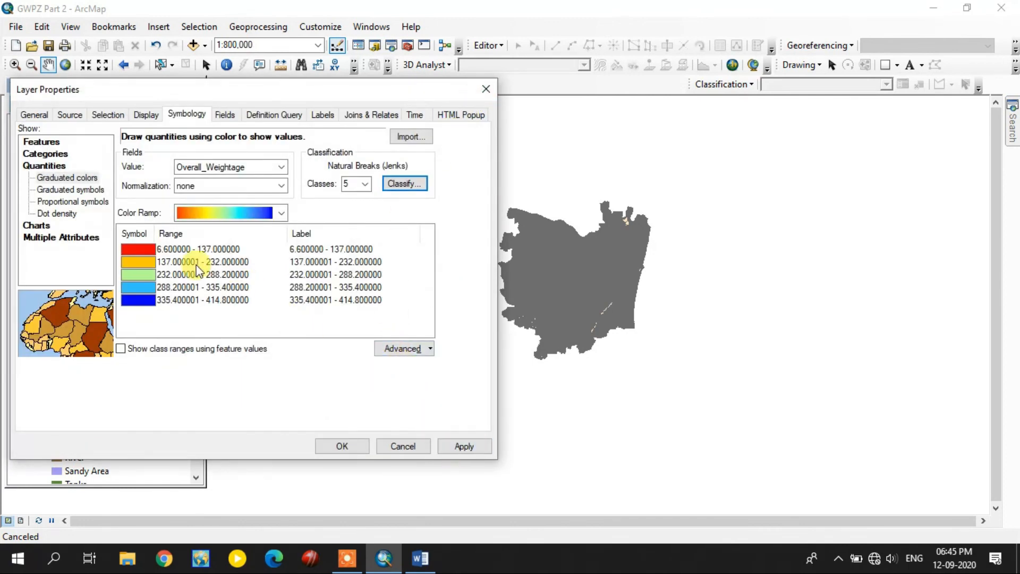
Set the outline width of the red and orange class symbols to 0.
{"action": "left_click", "coordinate": [152, 249]}
{"action": "double_click", "coordinate": [152, 249]}
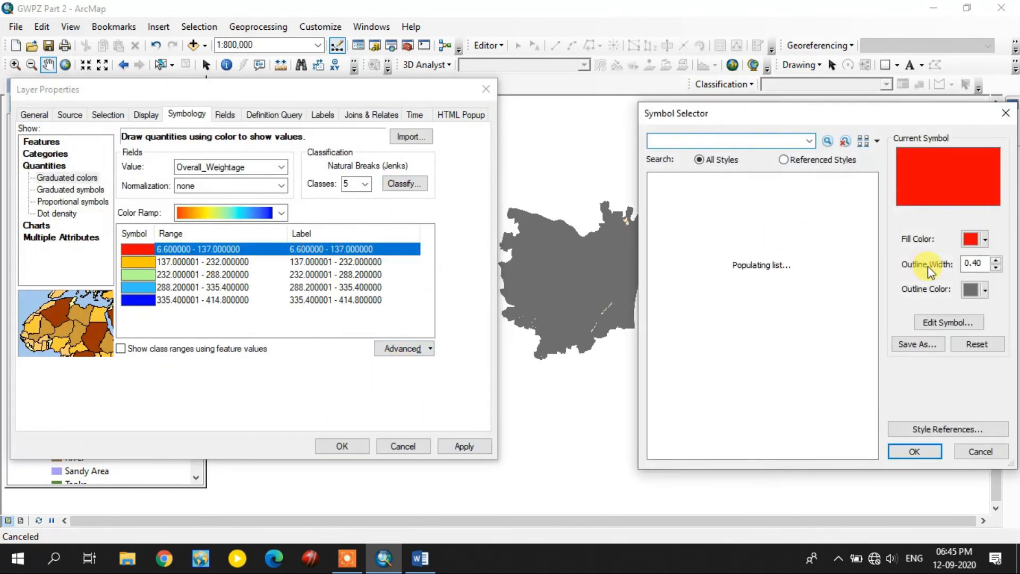
{"action": "left_click", "coordinate": [998, 268]}
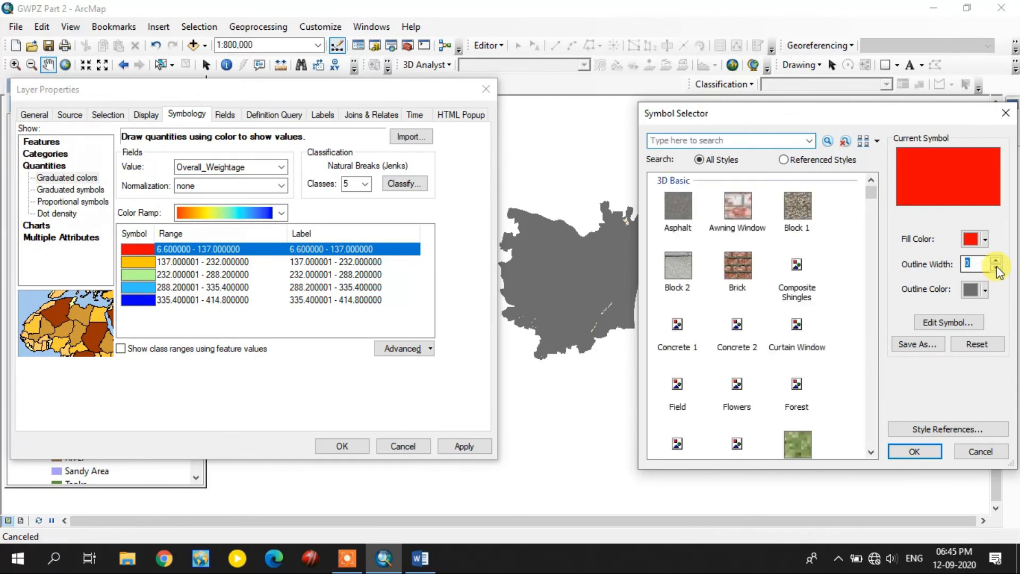
{"action": "left_click", "coordinate": [914, 451]}
{"action": "double_click", "coordinate": [129, 266]}
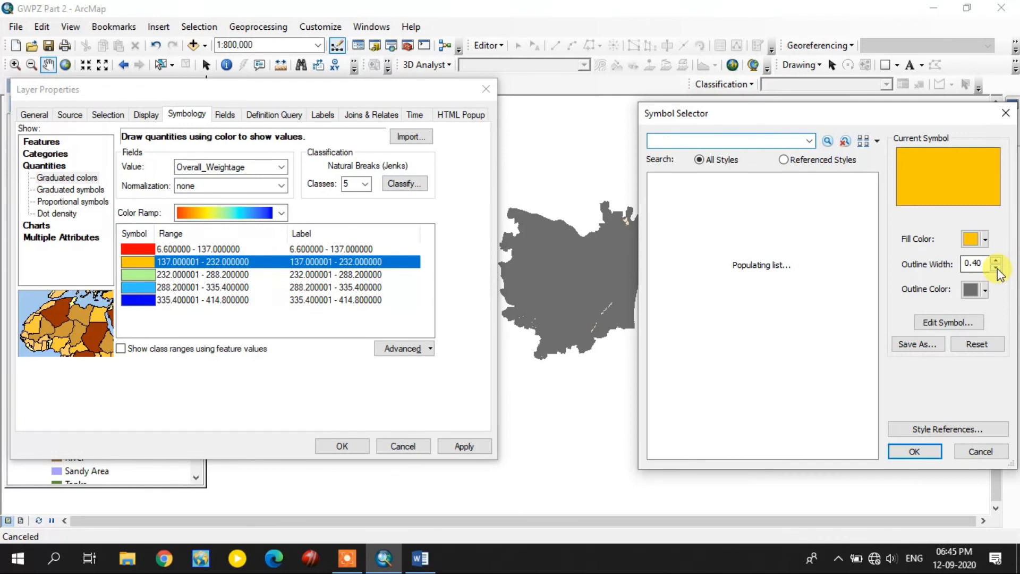
{"action": "left_click", "coordinate": [997, 269]}
{"action": "left_click", "coordinate": [914, 452]}
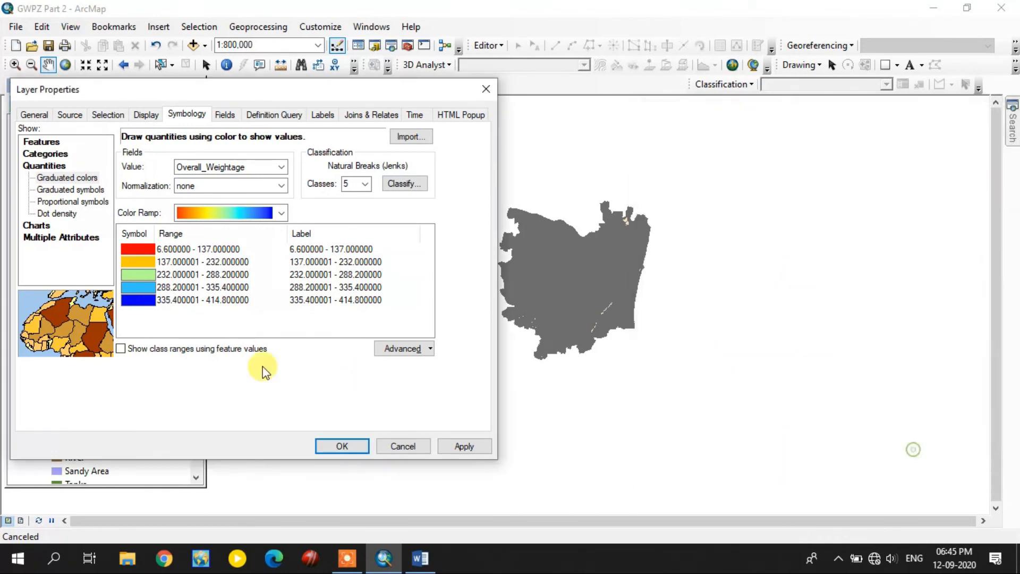
Set the outline width of the light green and light blue class symbols to 0.
{"action": "double_click", "coordinate": [132, 270]}
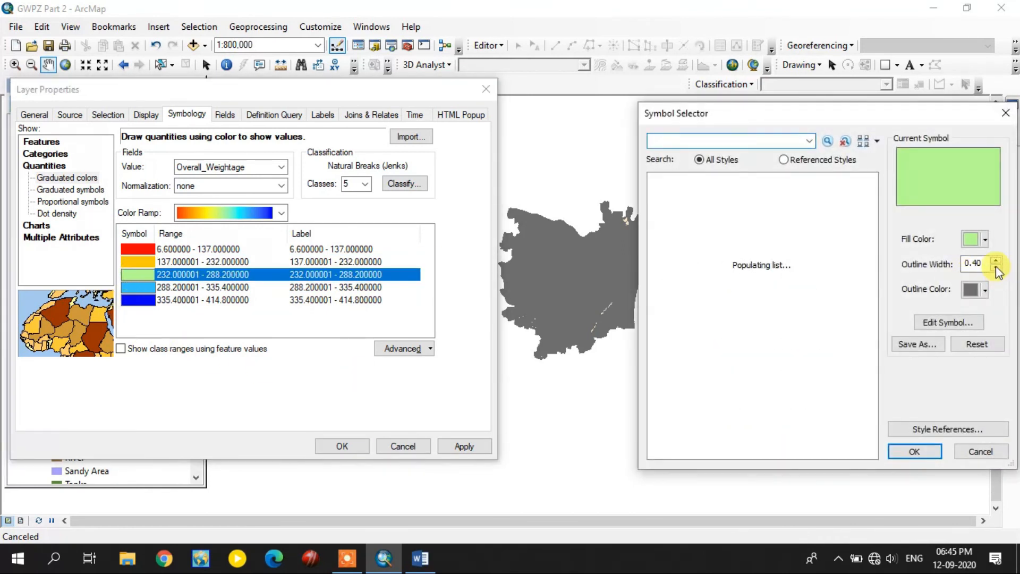
{"action": "left_click", "coordinate": [997, 269]}
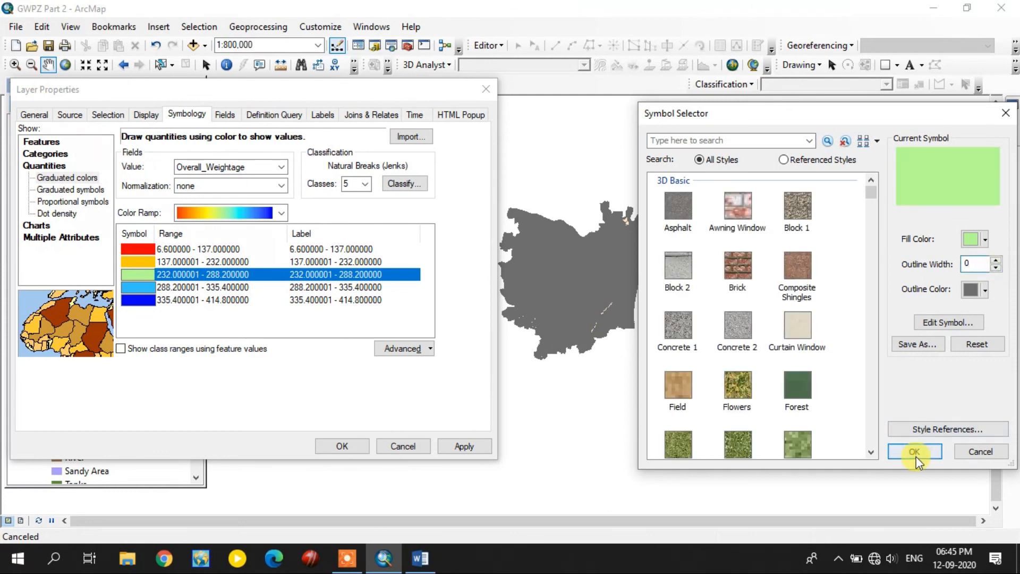
{"action": "left_click", "coordinate": [914, 452]}
{"action": "double_click", "coordinate": [137, 287]}
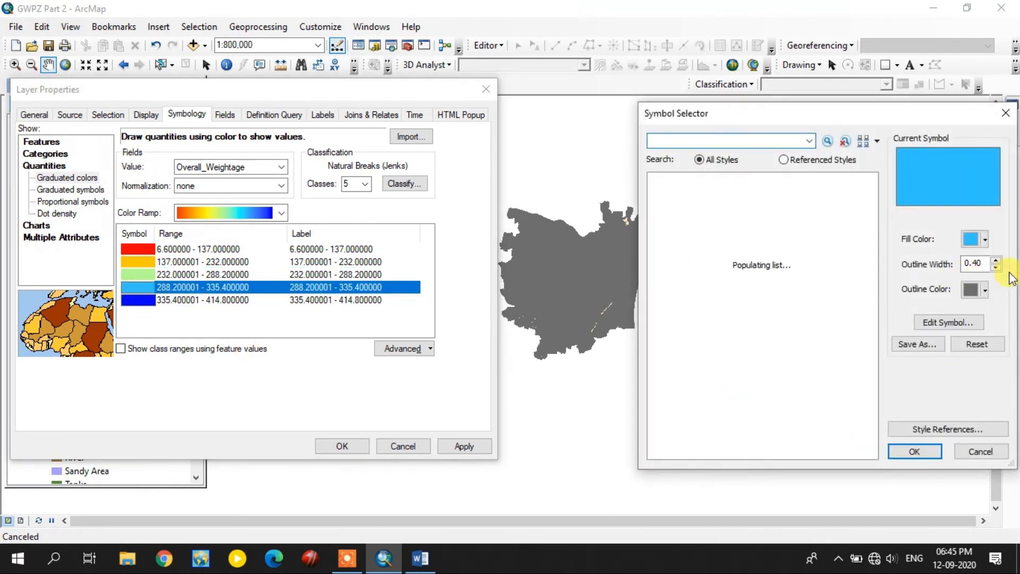
{"action": "left_click", "coordinate": [993, 266]}
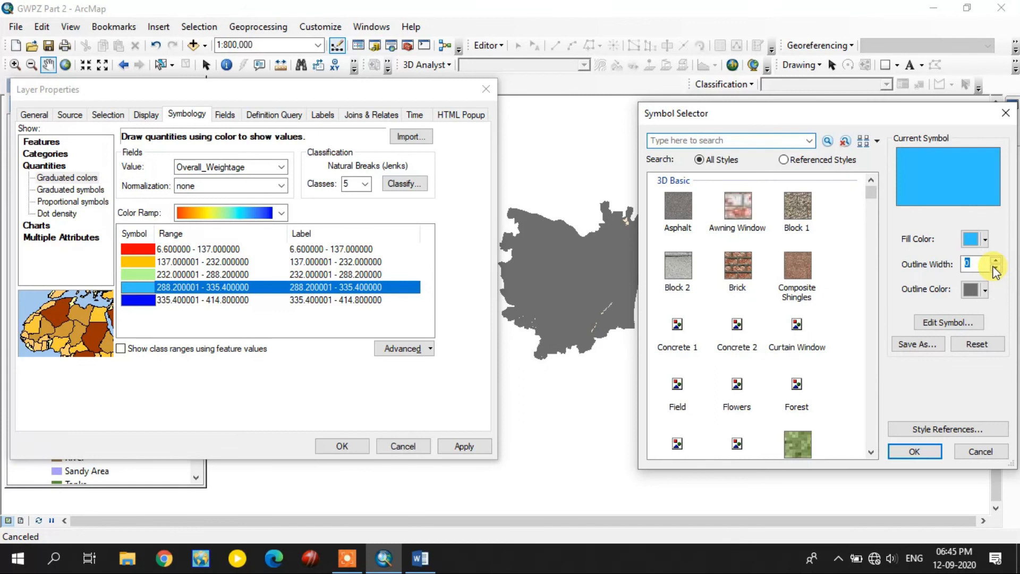
{"action": "left_click", "coordinate": [911, 449]}
Set the outline width of the dark blue class symbol to 0 and apply the symbology to the GWPZ layer.
{"action": "left_click", "coordinate": [207, 300]}
{"action": "left_click", "coordinate": [139, 301]}
{"action": "double_click", "coordinate": [139, 301]}
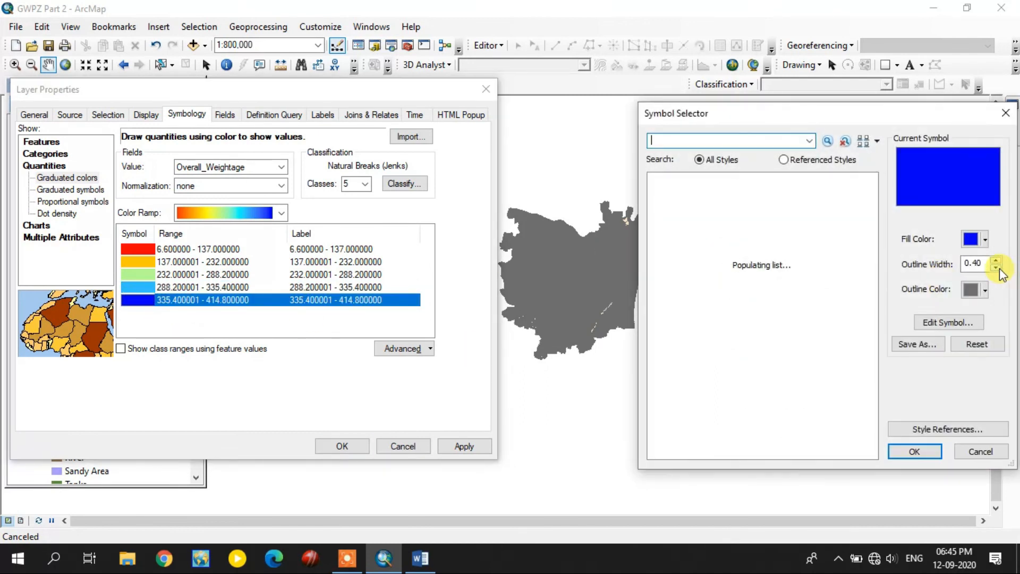
{"action": "left_click", "coordinate": [912, 450]}
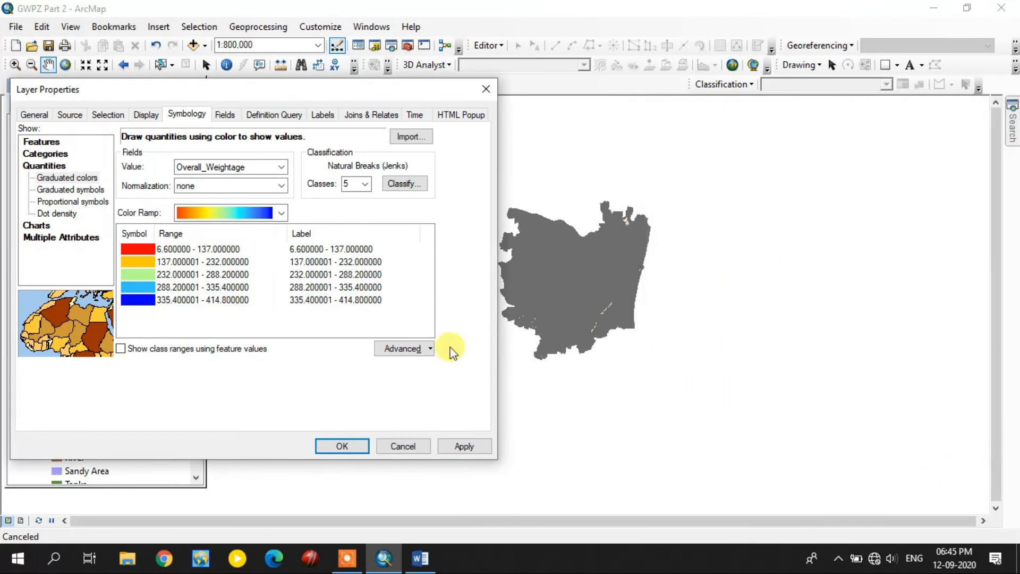
{"action": "left_click", "coordinate": [451, 448]}
{"action": "left_click", "coordinate": [357, 445]}
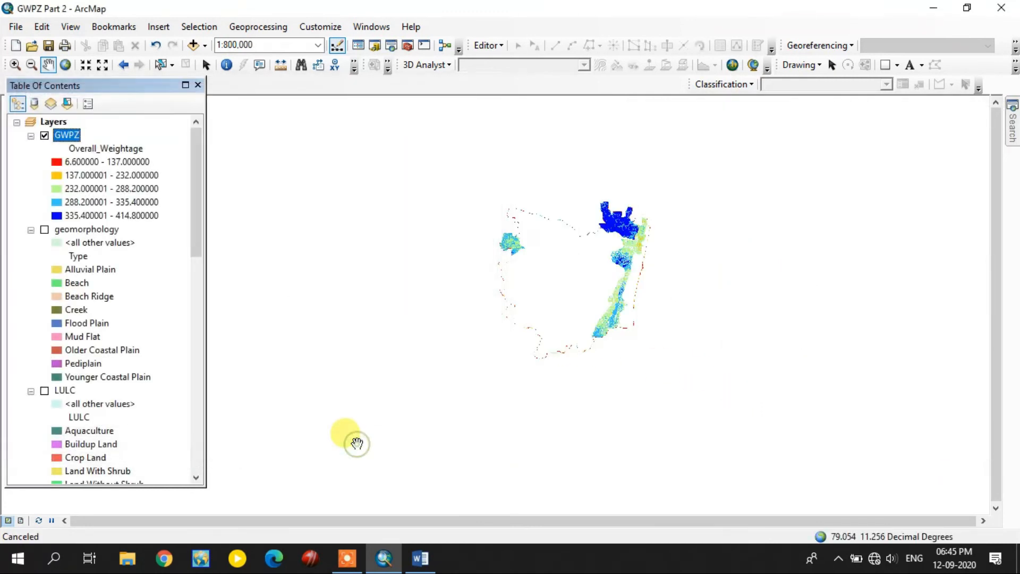
Examine how the five Overall_Weightage classes are distributed across the GWPZ map at 1:400,000.
{"action": "scroll", "coordinate": [560, 294], "scroll_direction": "down", "scroll_amount": 2}
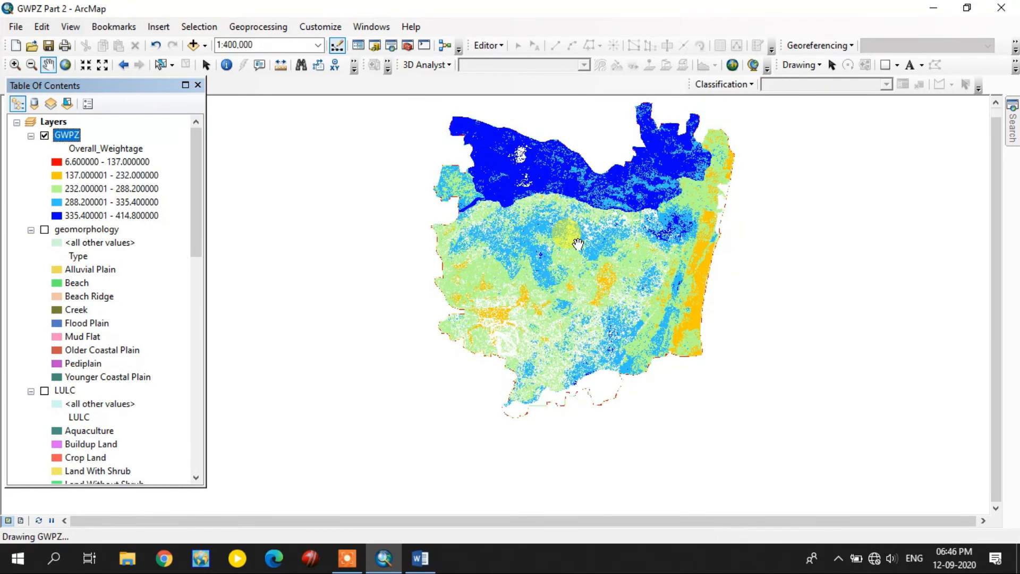
{"action": "left_click_drag", "start_coordinate": [608, 241], "coordinate": [634, 250]}
{"action": "left_click_drag", "start_coordinate": [563, 260], "coordinate": [533, 281]}
{"action": "left_click_drag", "start_coordinate": [527, 208], "coordinate": [474, 205]}
{"action": "left_click_drag", "start_coordinate": [436, 233], "coordinate": [487, 212]}
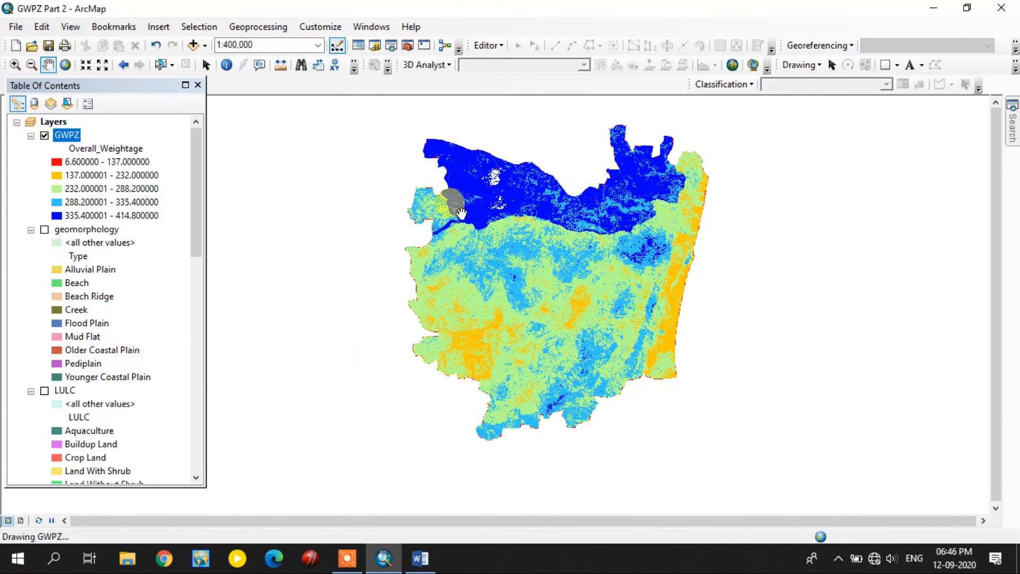
{"action": "left_click_drag", "start_coordinate": [541, 242], "coordinate": [536, 243]}
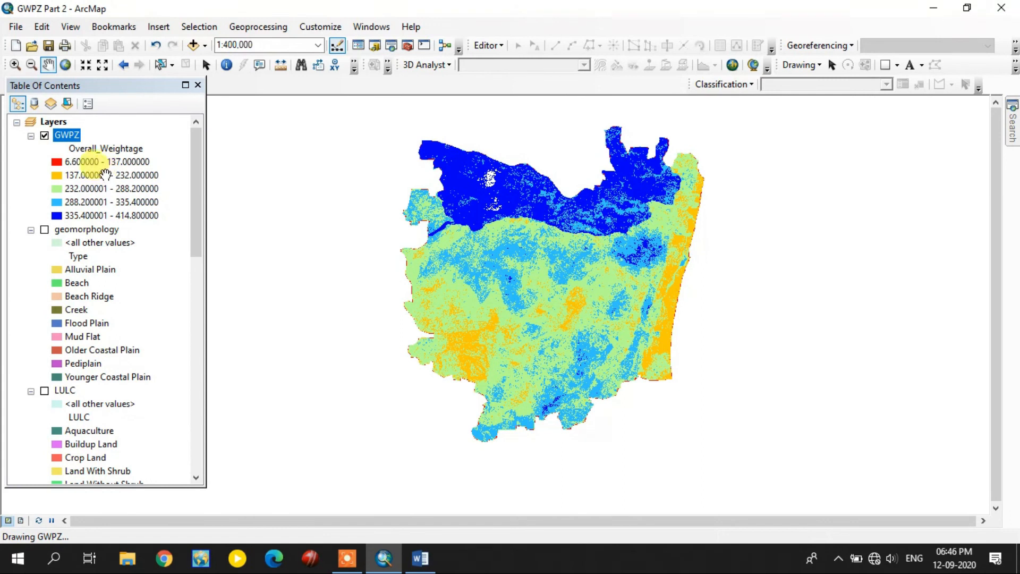
Reclassify GWPZ manually by moving the class breaks to about 185, 276.7, 323.7 and 370.7, and apply the new ranges to the map.
{"action": "right_click", "coordinate": [71, 138]}
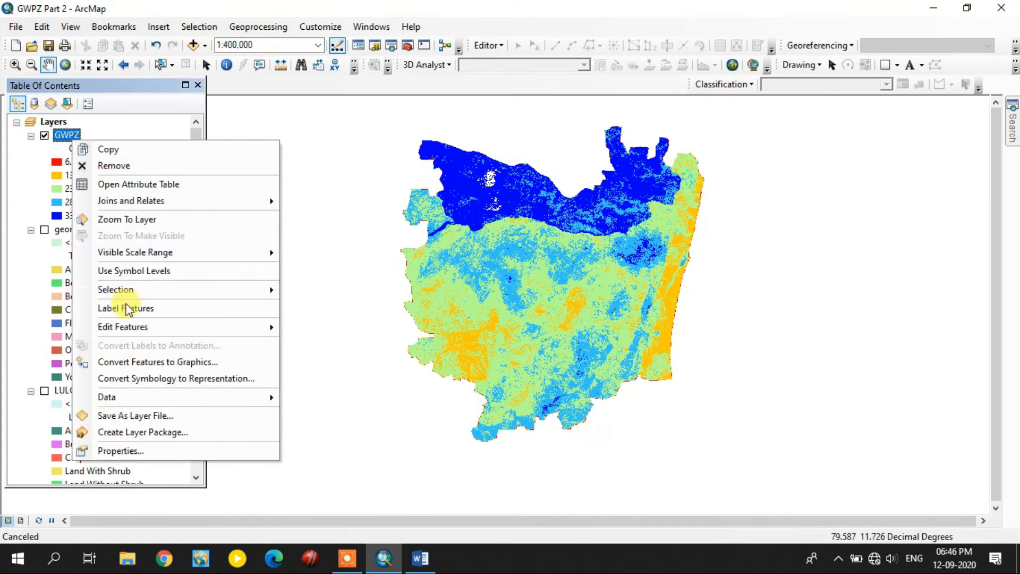
{"action": "left_click", "coordinate": [141, 450]}
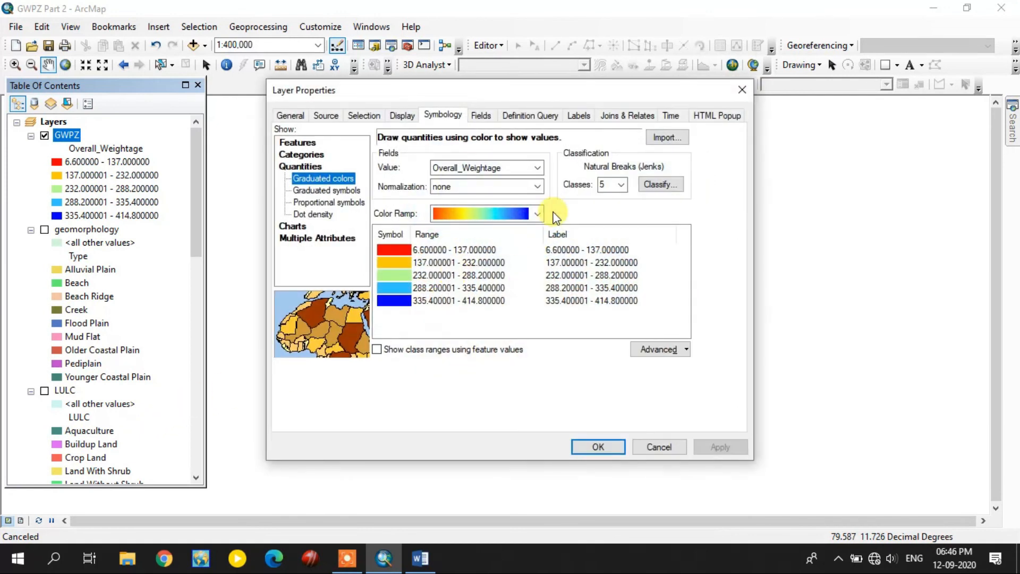
{"action": "left_click", "coordinate": [655, 186]}
{"action": "left_click", "coordinate": [635, 335]}
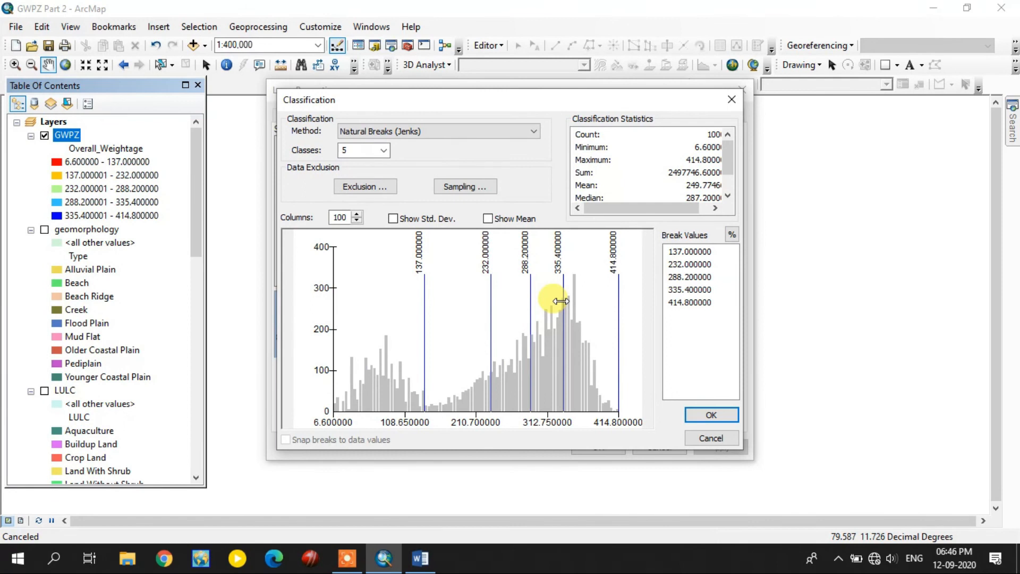
{"action": "mouse_move", "coordinate": [558, 300]}
{"action": "left_mouse_down"}
{"action": "mouse_move", "coordinate": [588, 300]}
{"action": "mouse_move", "coordinate": [555, 301]}
{"action": "left_mouse_up"}
{"action": "left_click_drag", "start_coordinate": [491, 297], "coordinate": [522, 298]}
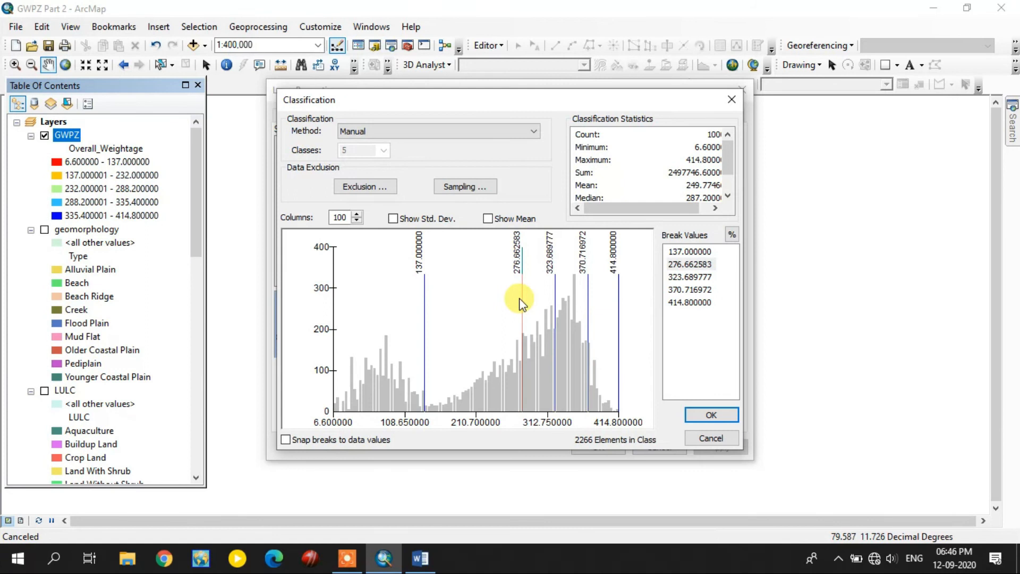
{"action": "left_click_drag", "start_coordinate": [424, 300], "coordinate": [457, 302]}
{"action": "left_click", "coordinate": [709, 414]}
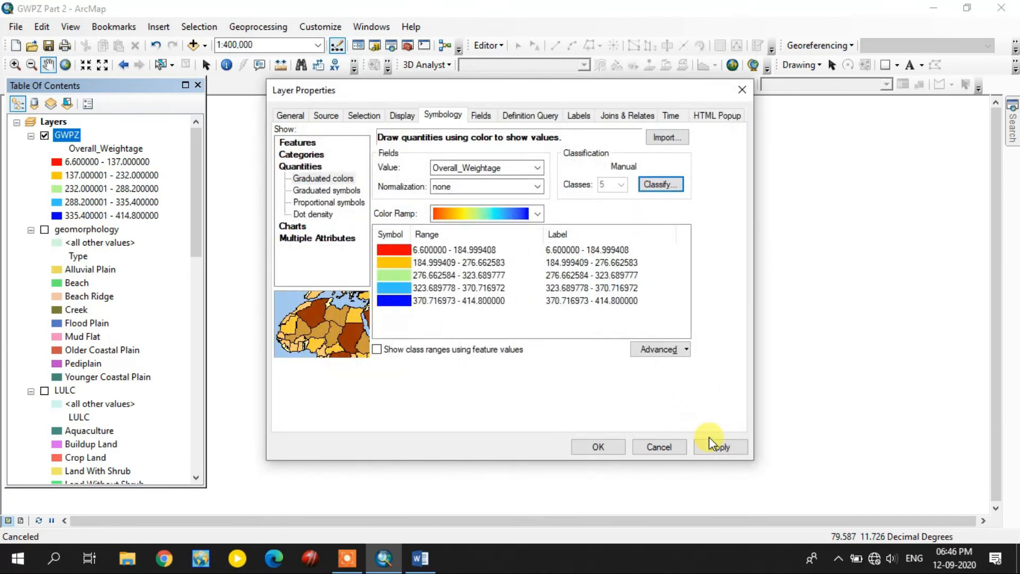
{"action": "left_click", "coordinate": [713, 448]}
{"action": "left_click", "coordinate": [598, 446]}
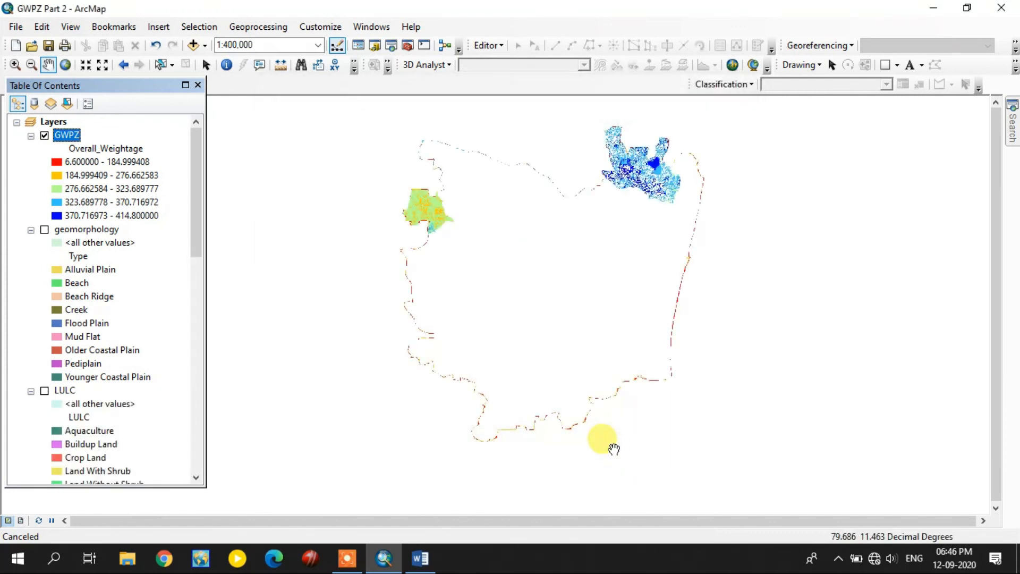
{"action": "left_click_drag", "start_coordinate": [601, 284], "coordinate": [620, 298]}
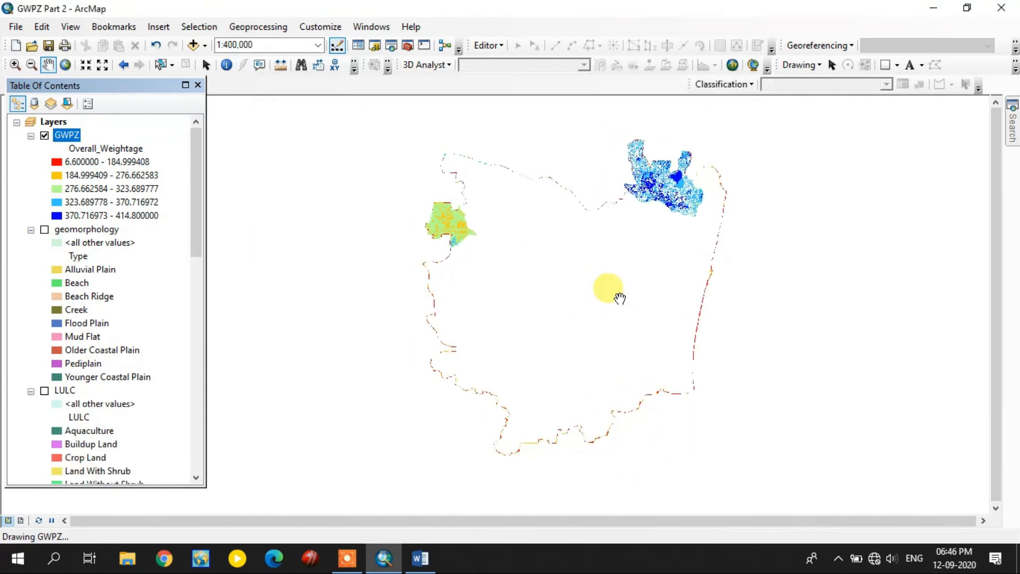